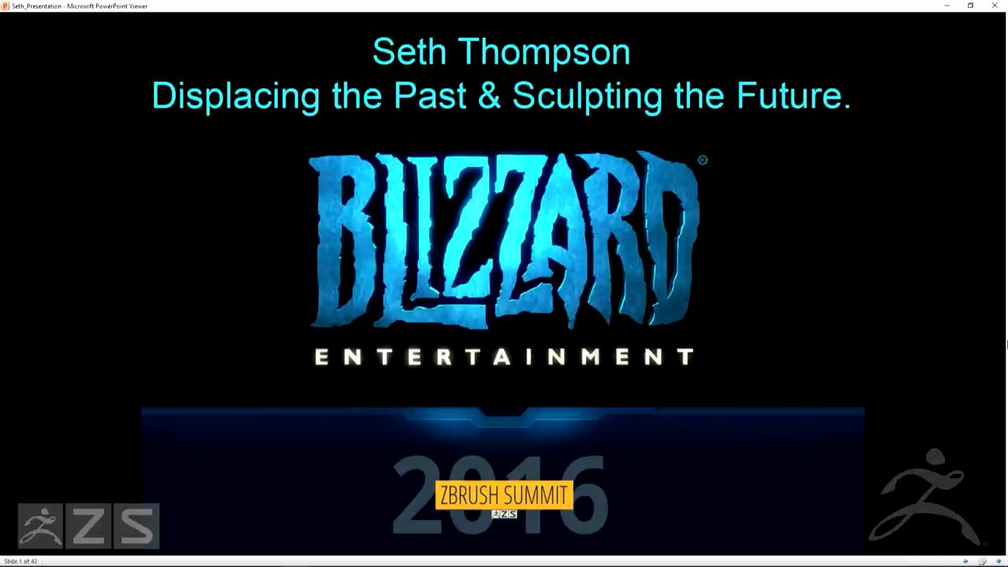
key("Right")
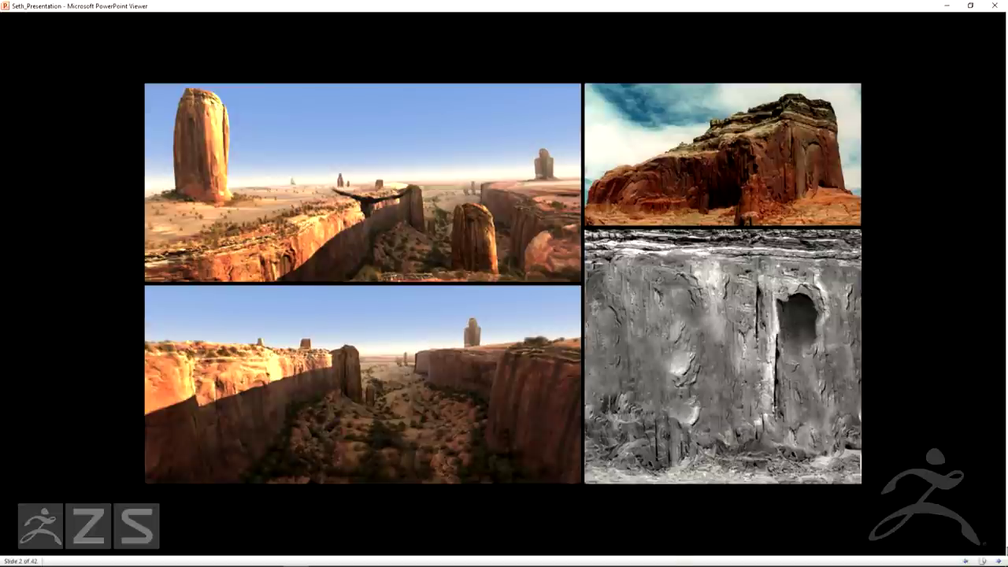
key("Right")
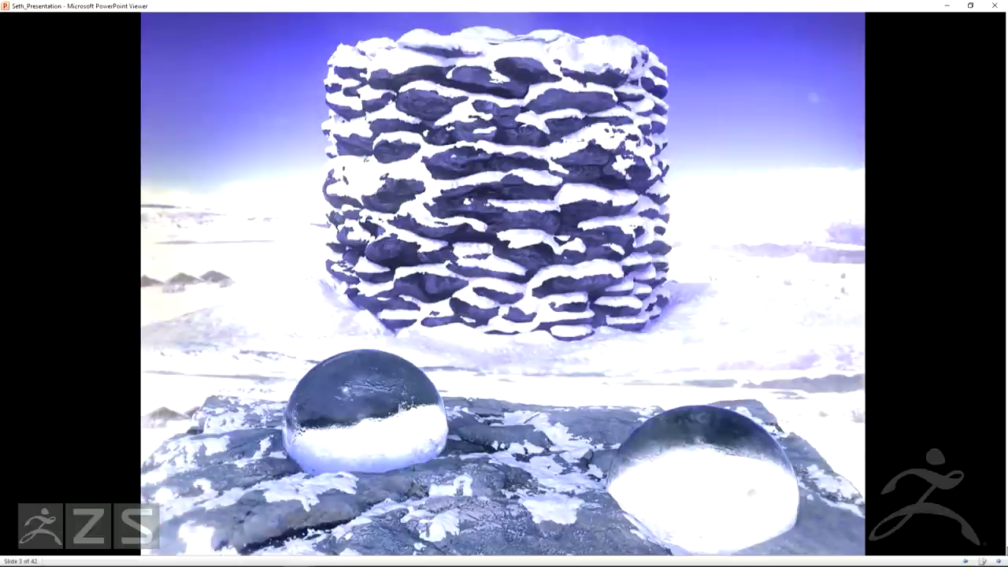
key("Right")
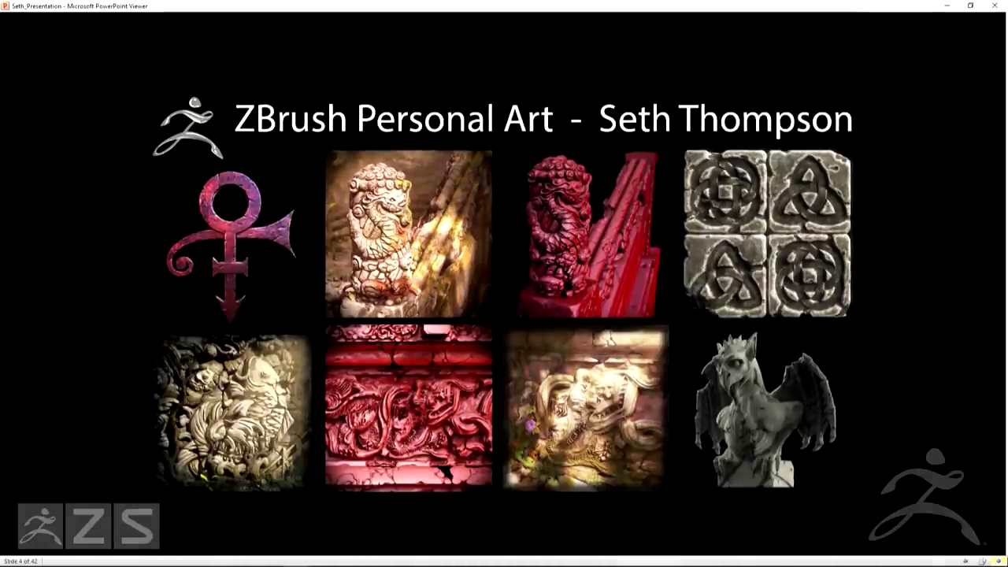
key("Right")
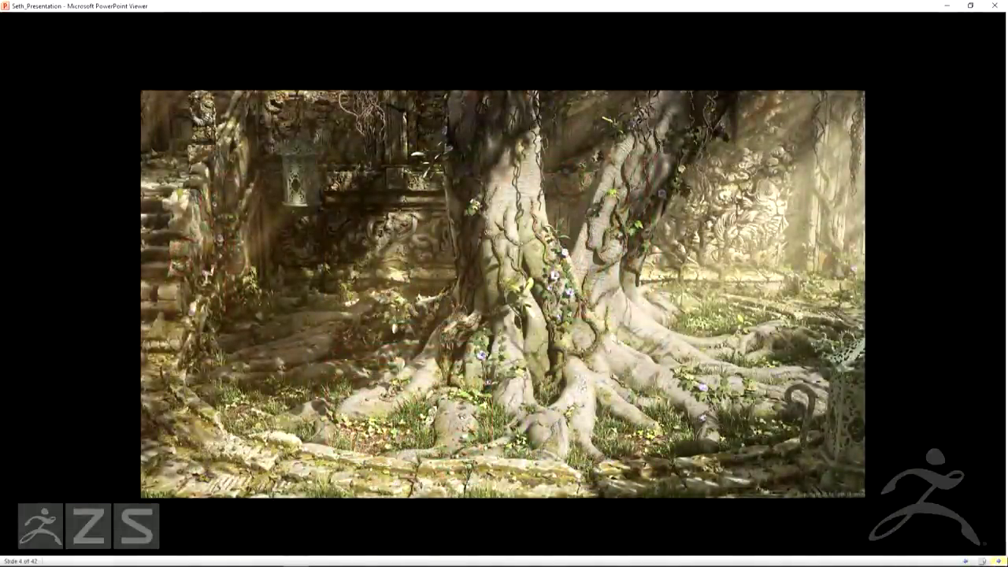
key("Right")
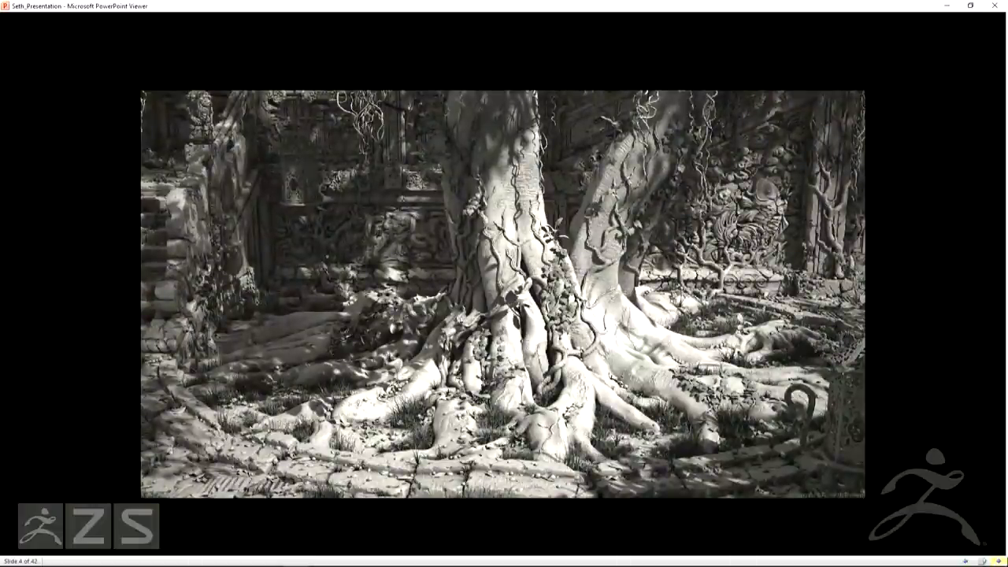
key("Right")
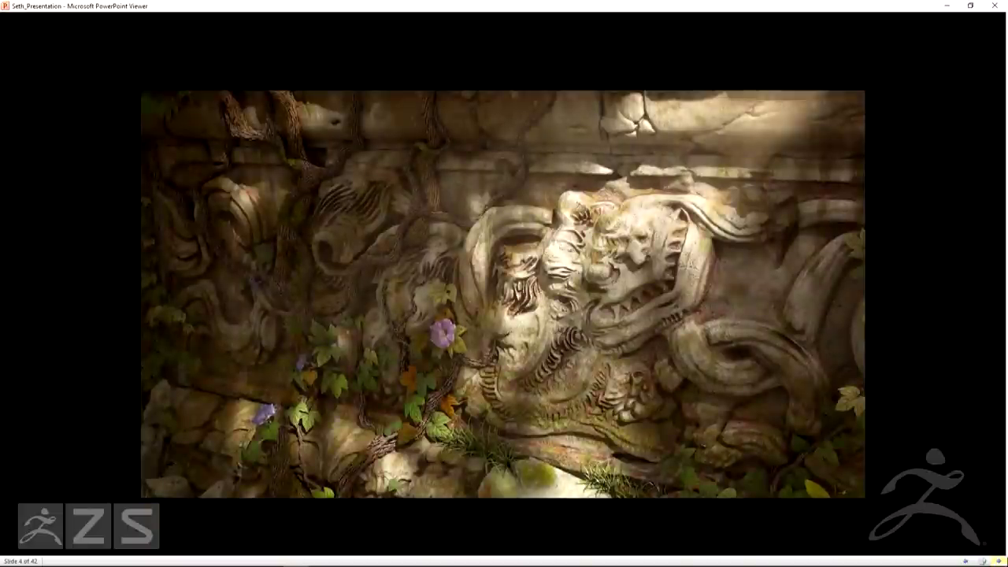
key("Right")
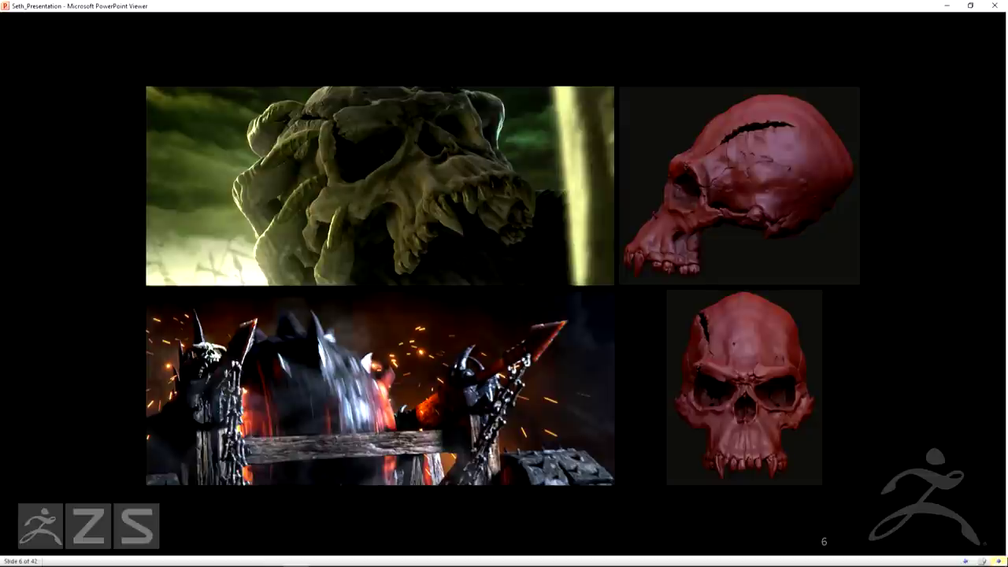
key("Right")
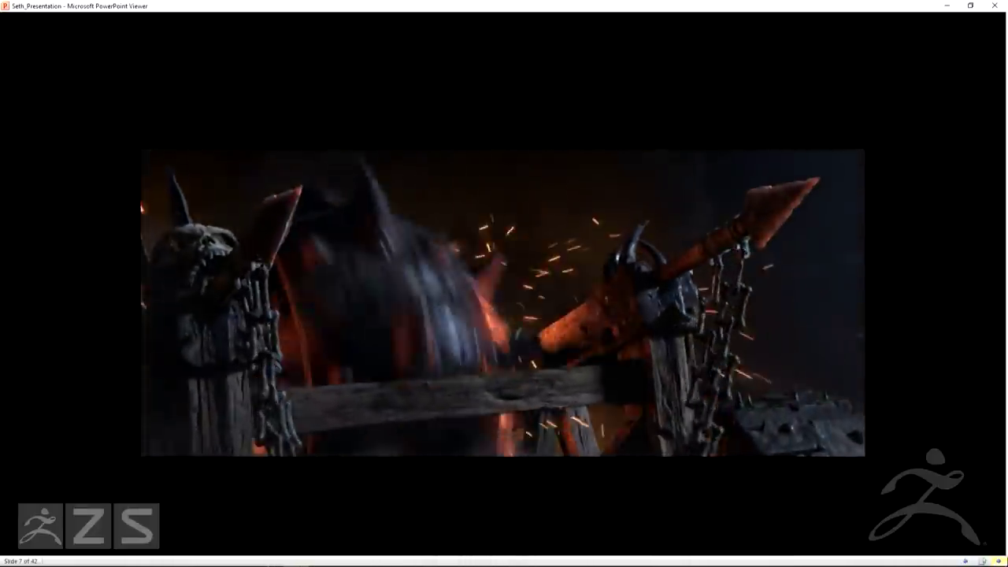
key("Right")
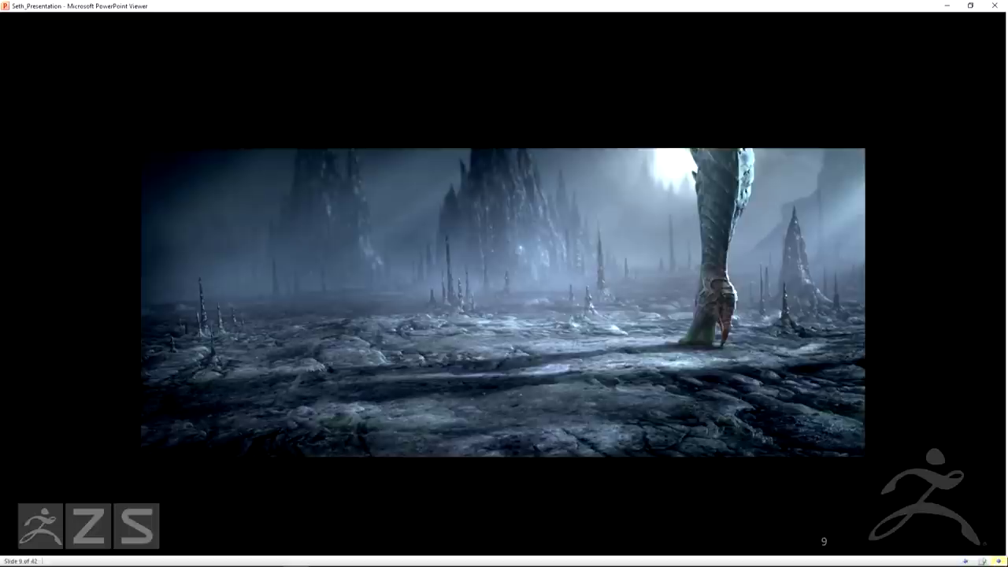
key("Right")
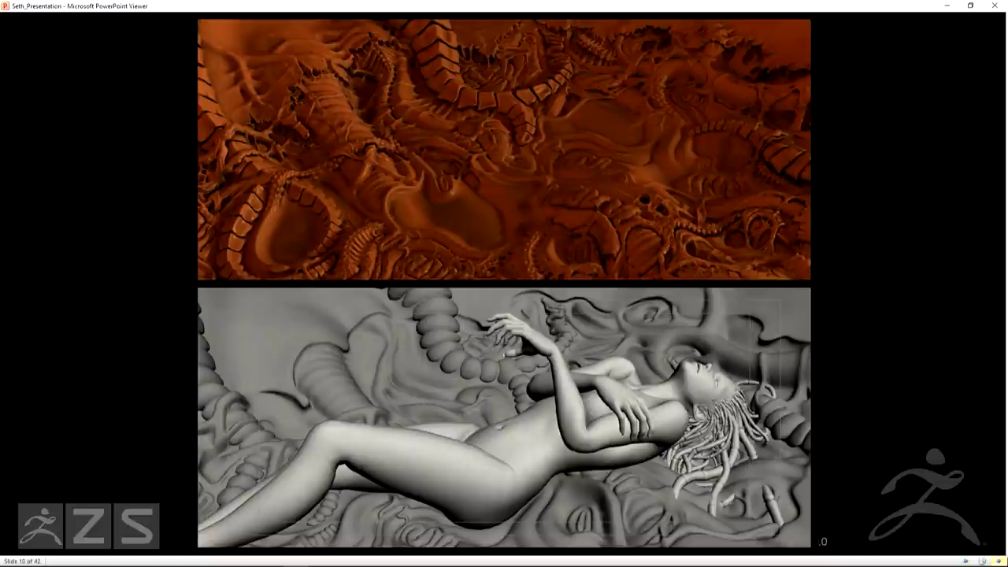
key("Right")
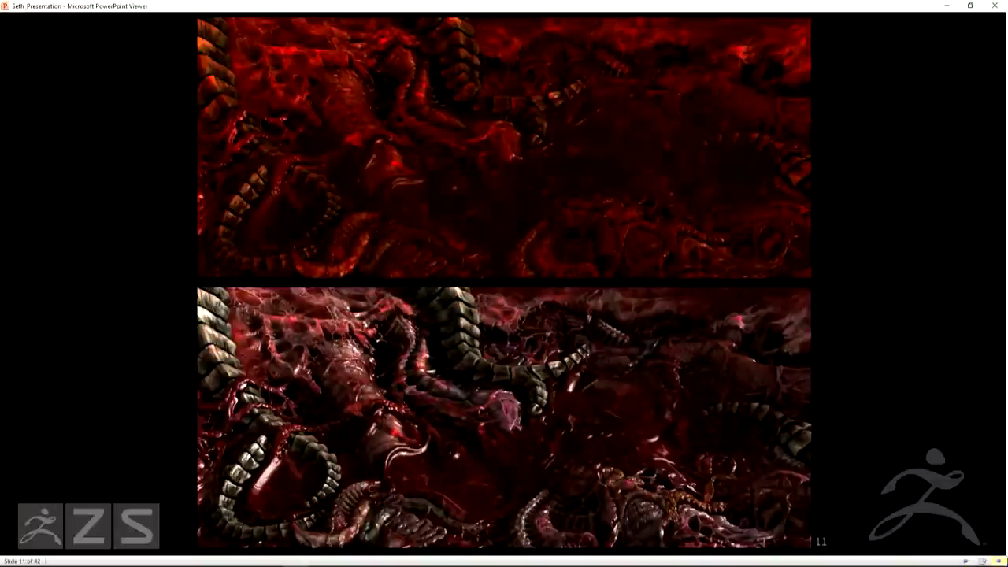
key("Right")
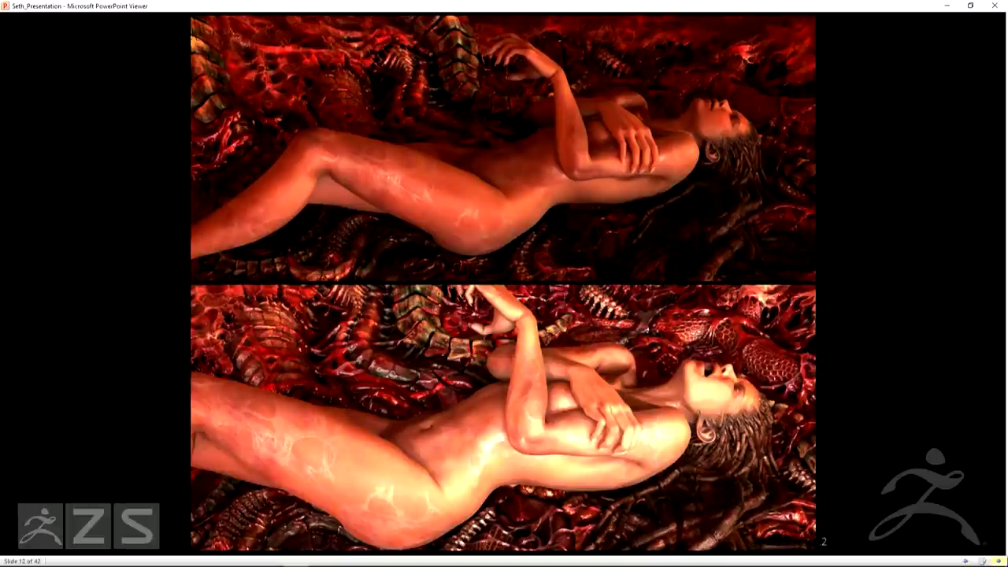
key("Right")
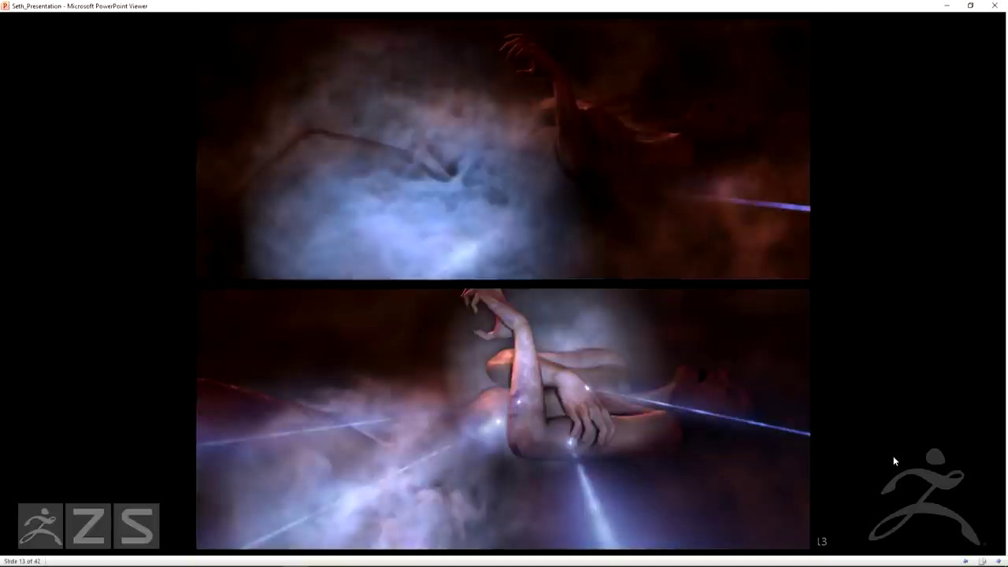
key("Left")
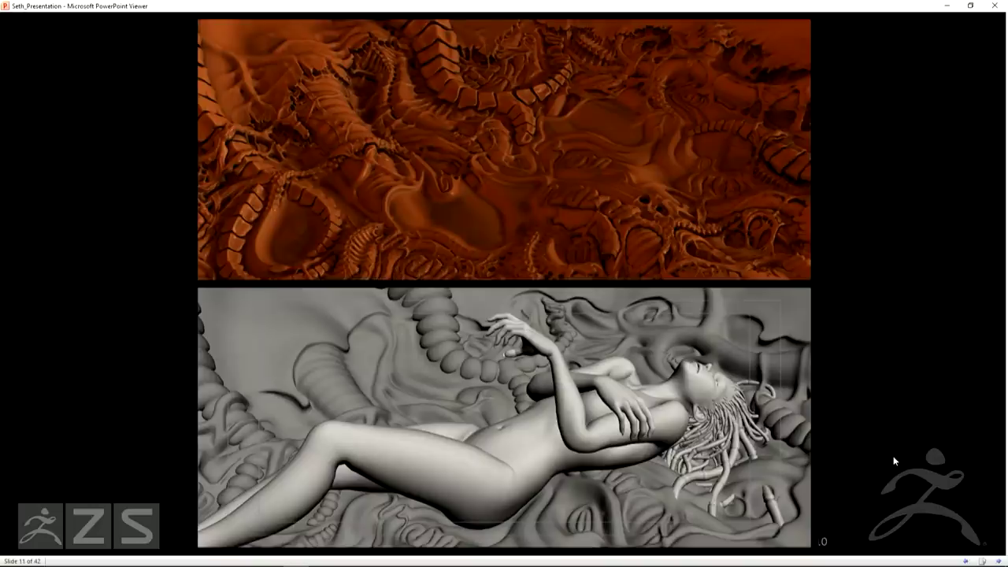
key("Right")
key("Right")
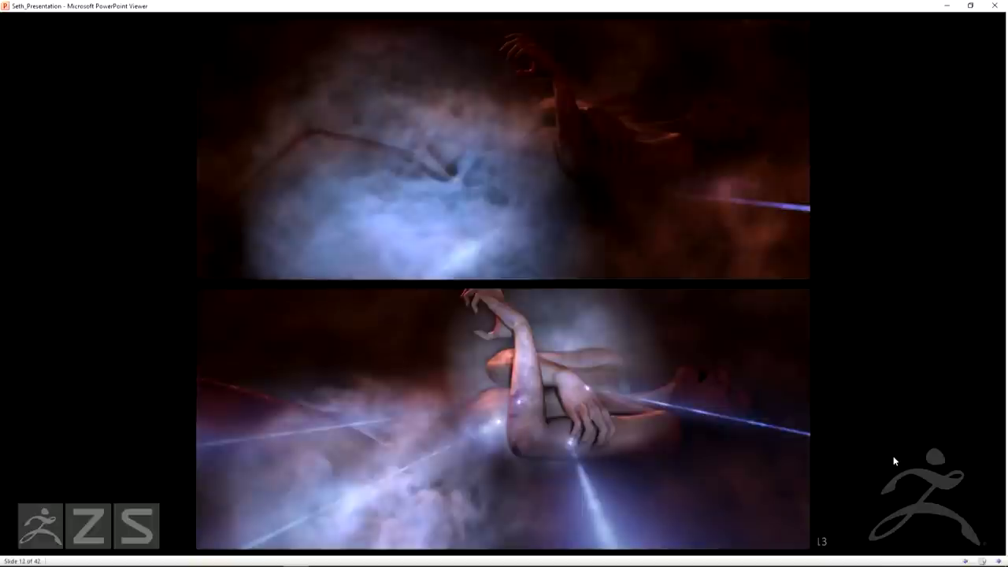
key("Right")
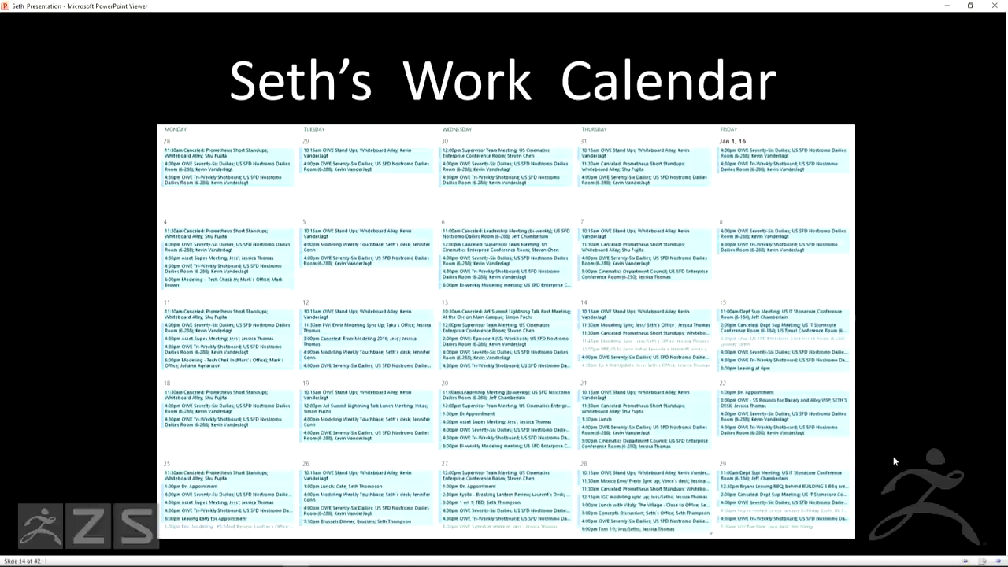
left_click(893, 461)
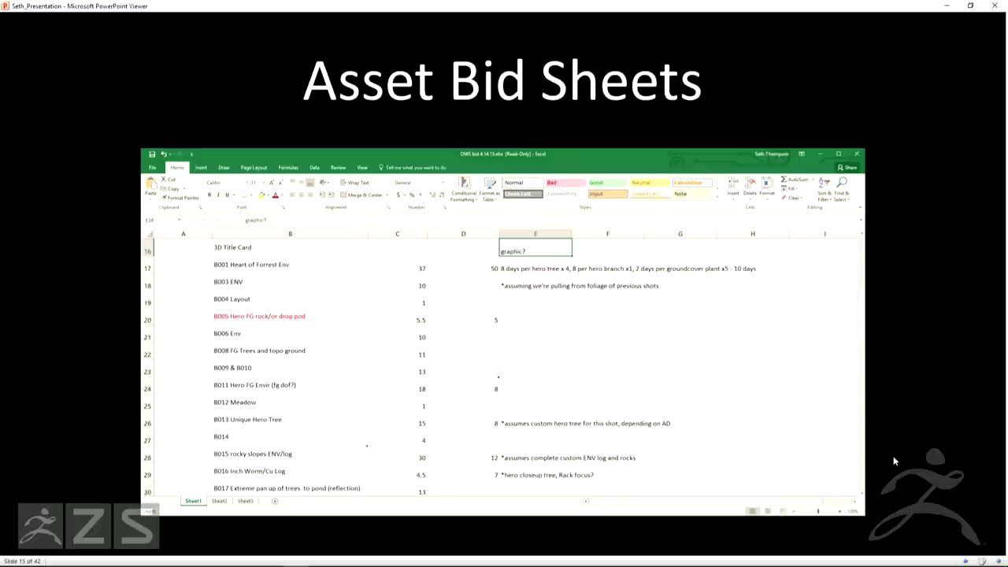
key("Right")
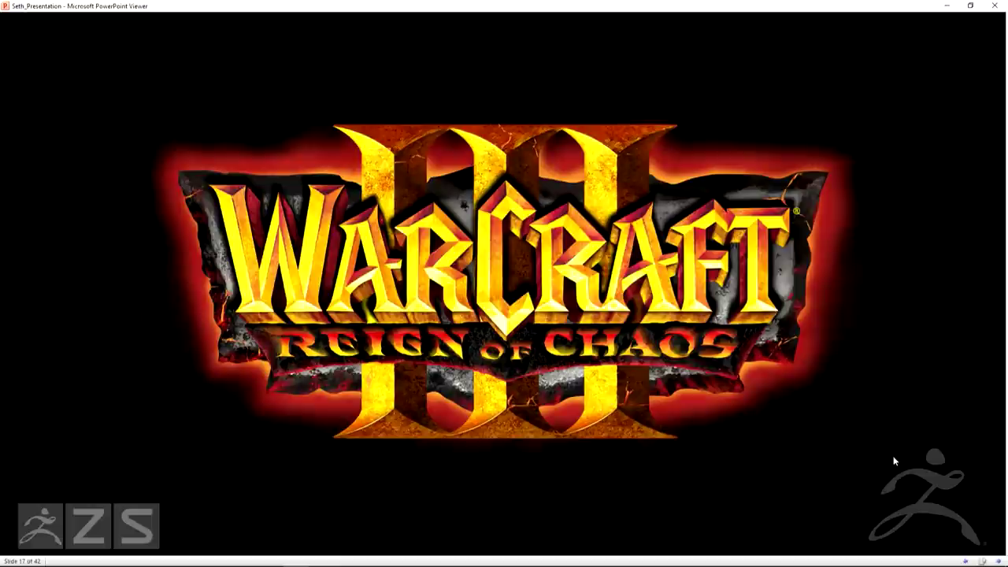
key("Right")
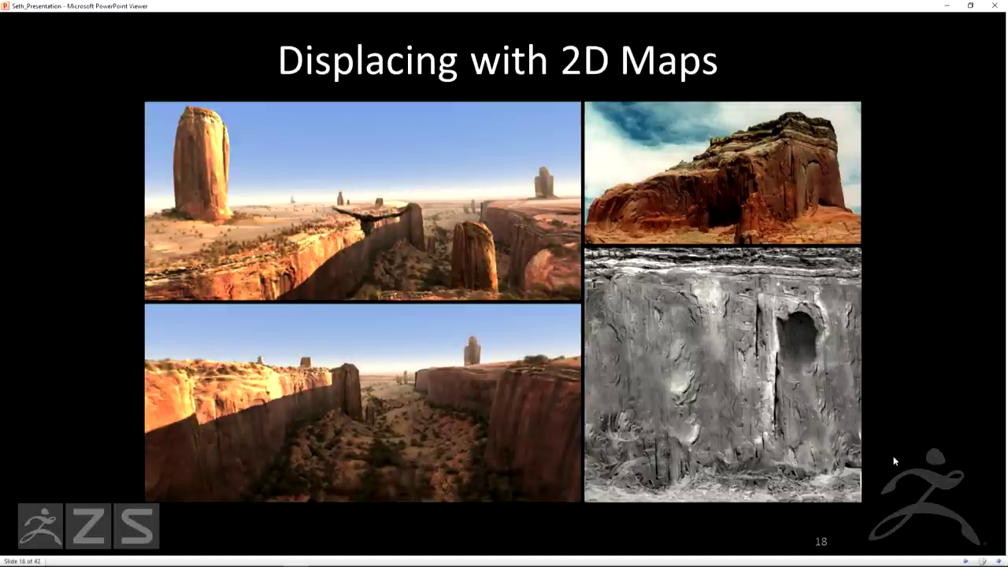
key("Right")
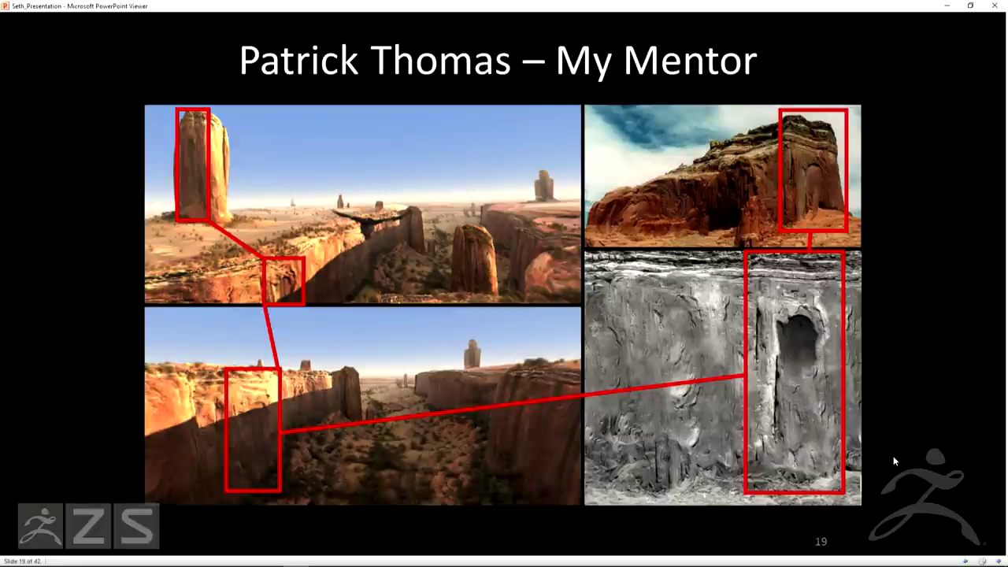
key("Right")
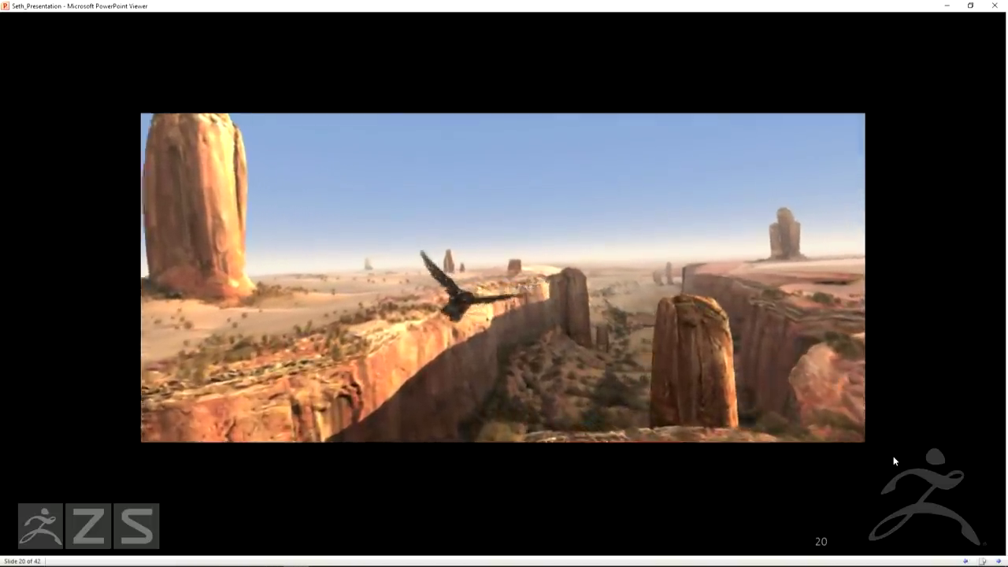
key("Right")
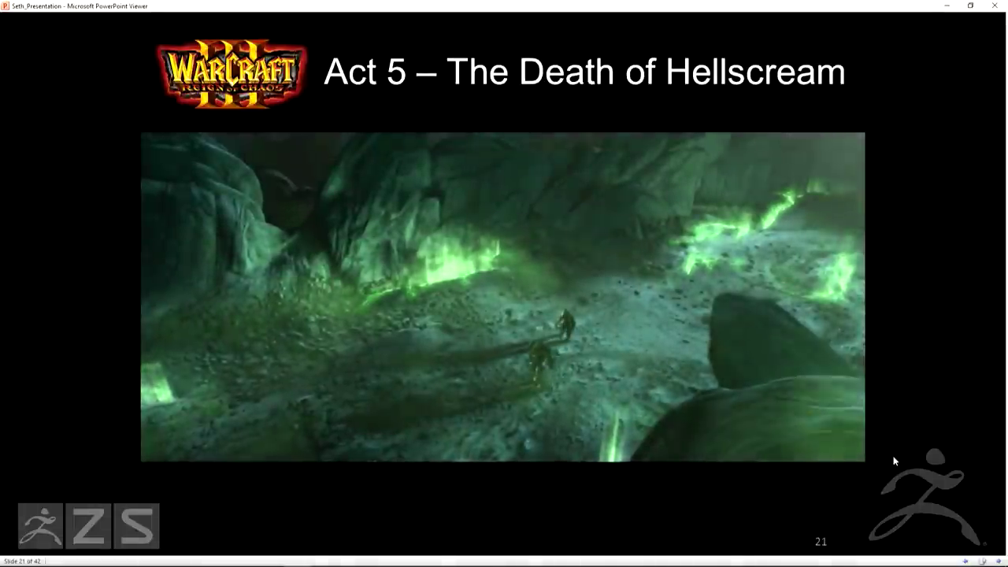
mouse_move(895, 565)
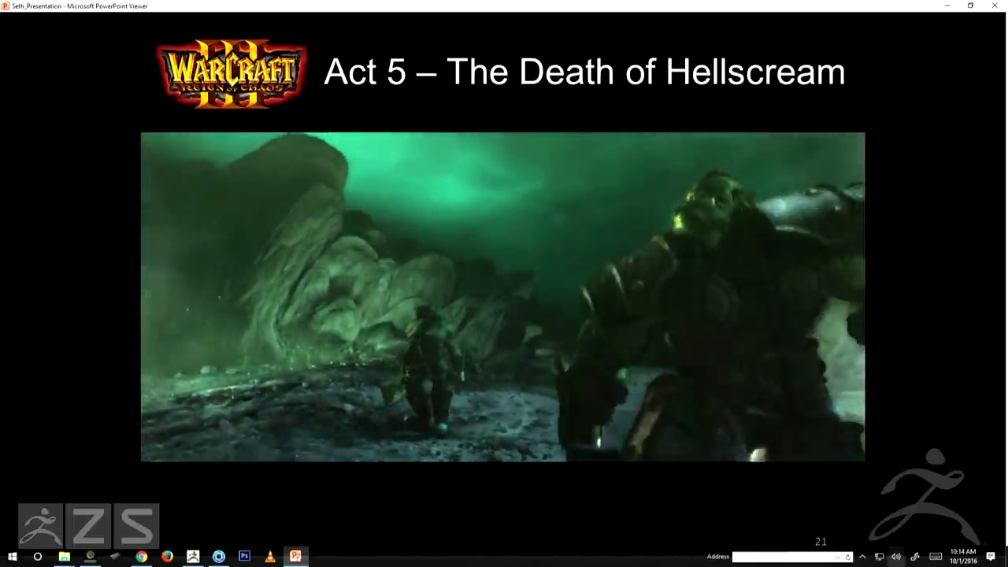
key("Right")
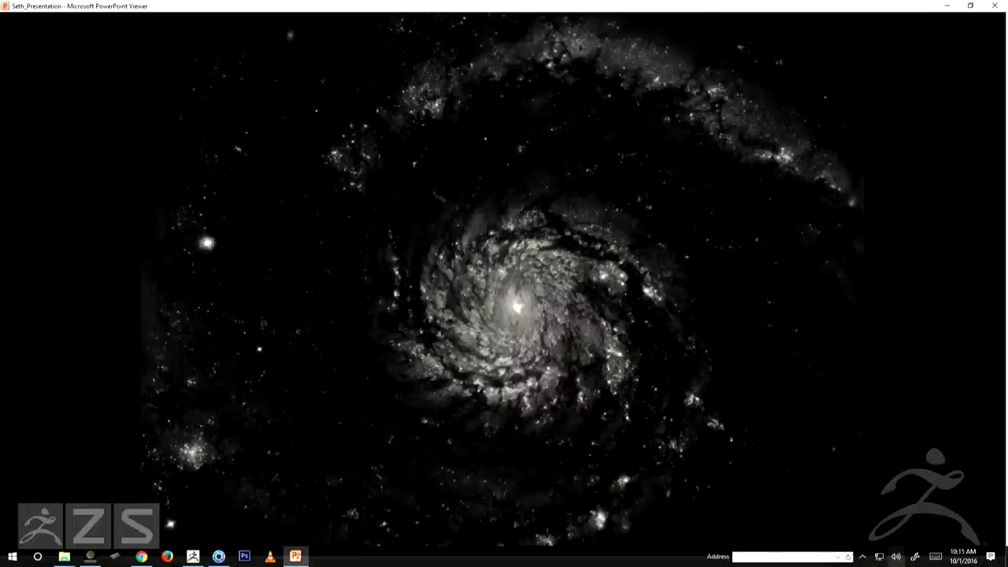
key("Right")
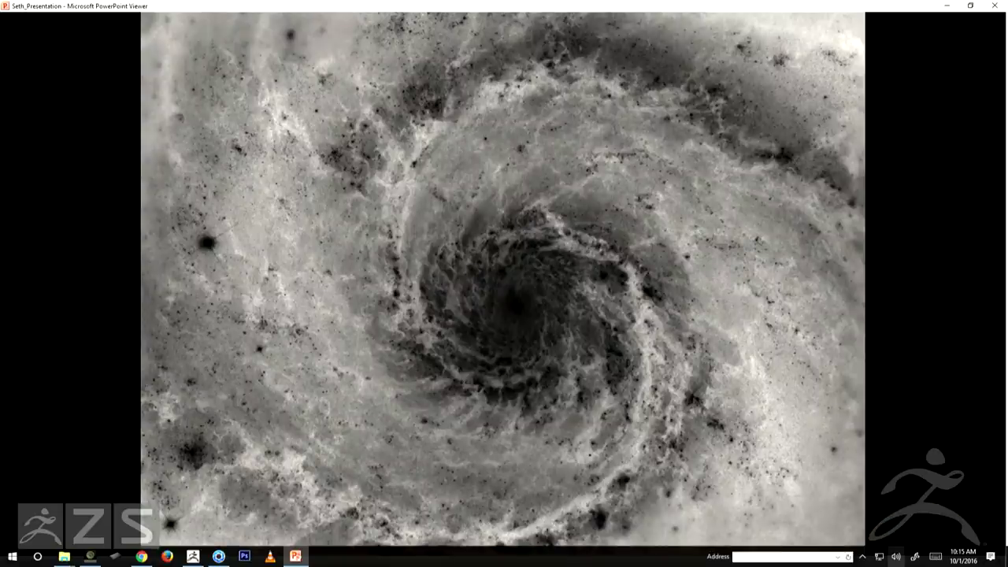
key("Right")
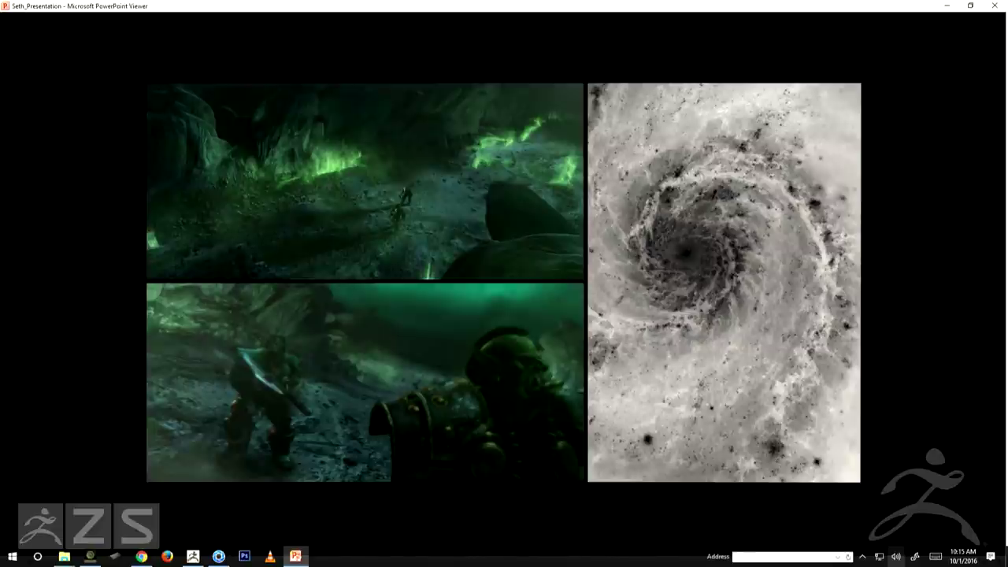
key("Right")
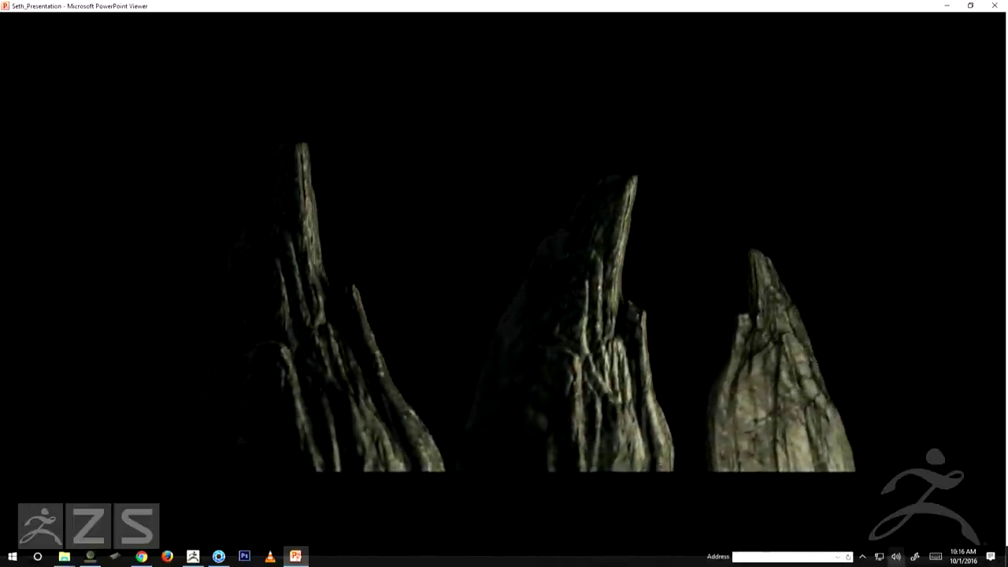
key("Right")
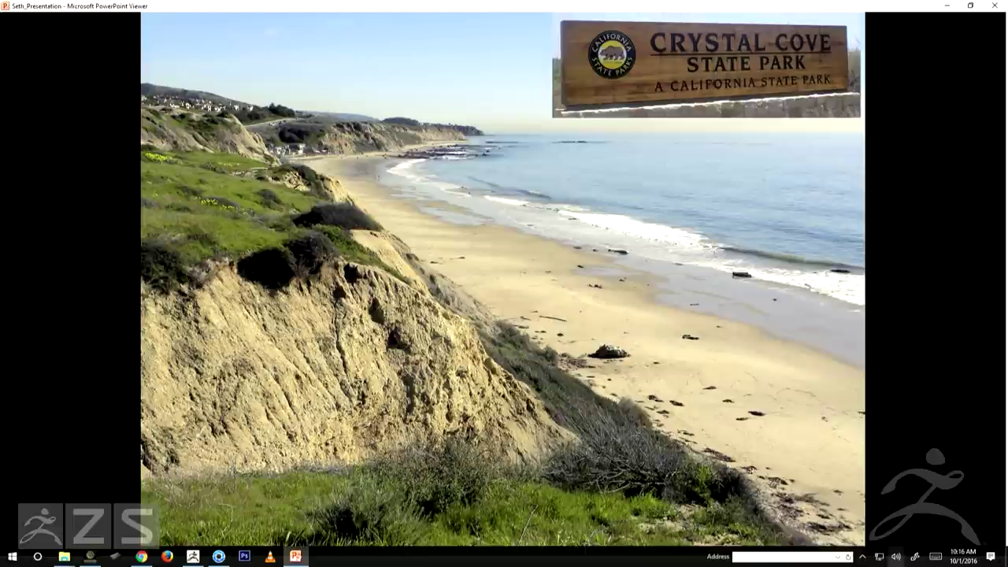
key("Right")
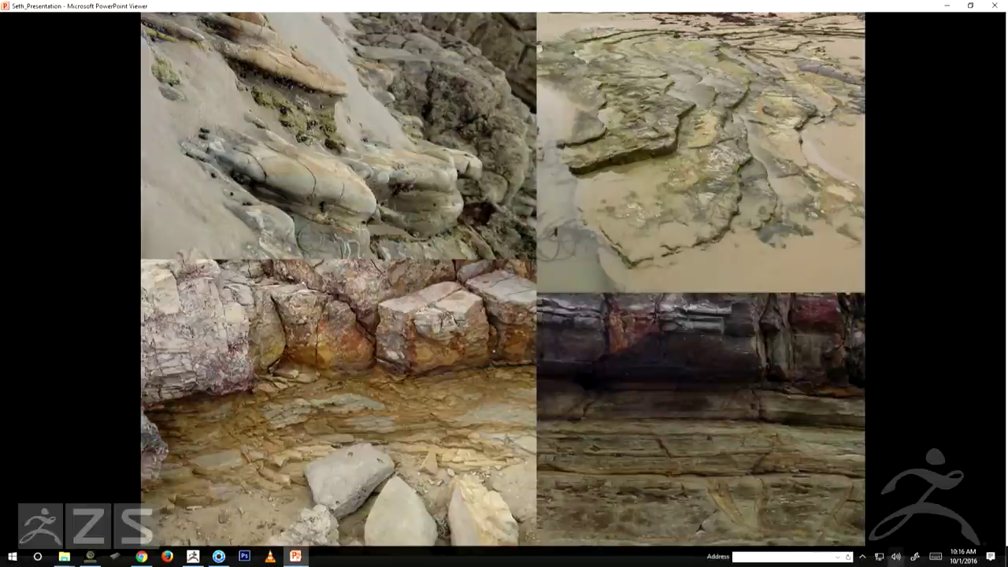
key("Right")
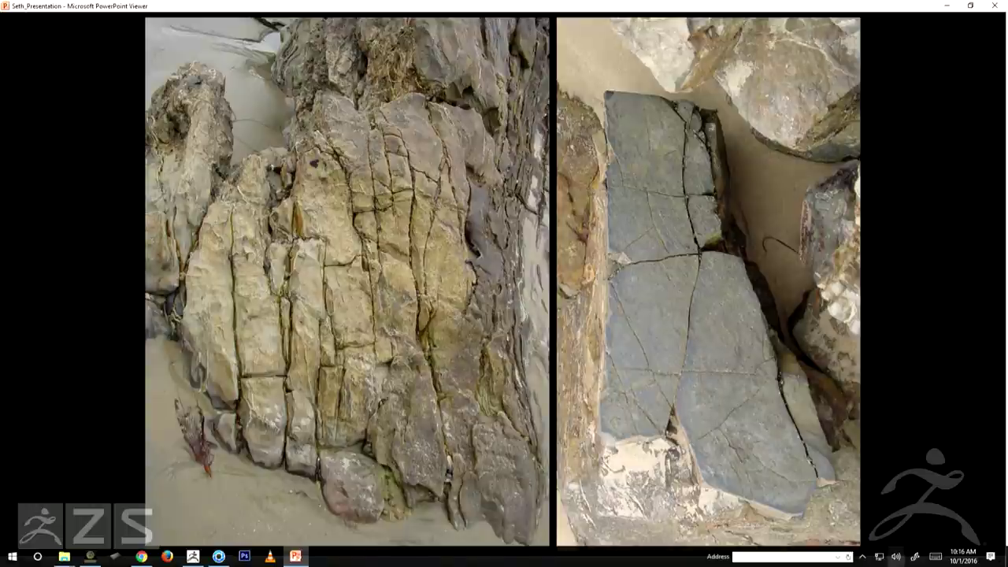
key("Right")
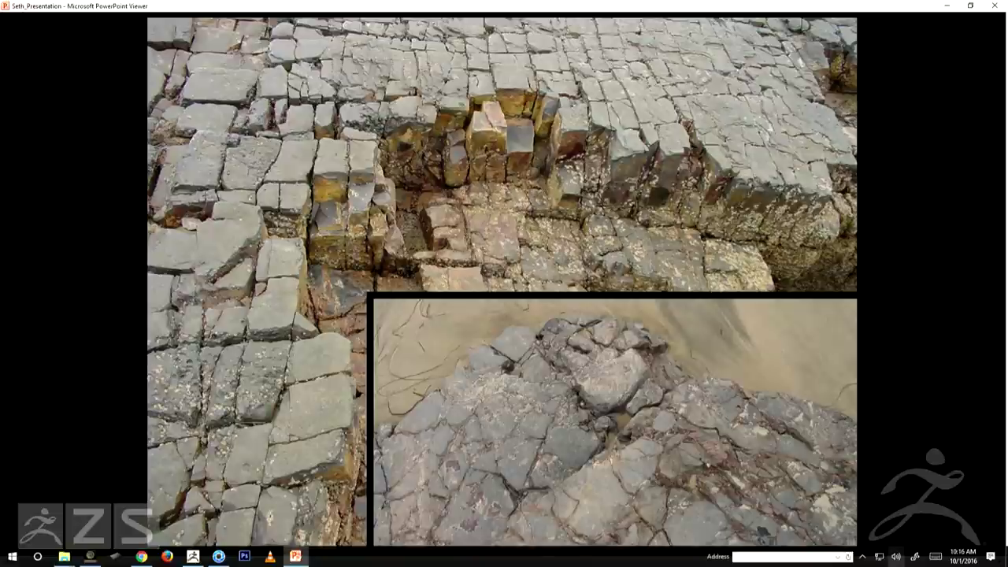
key("Right")
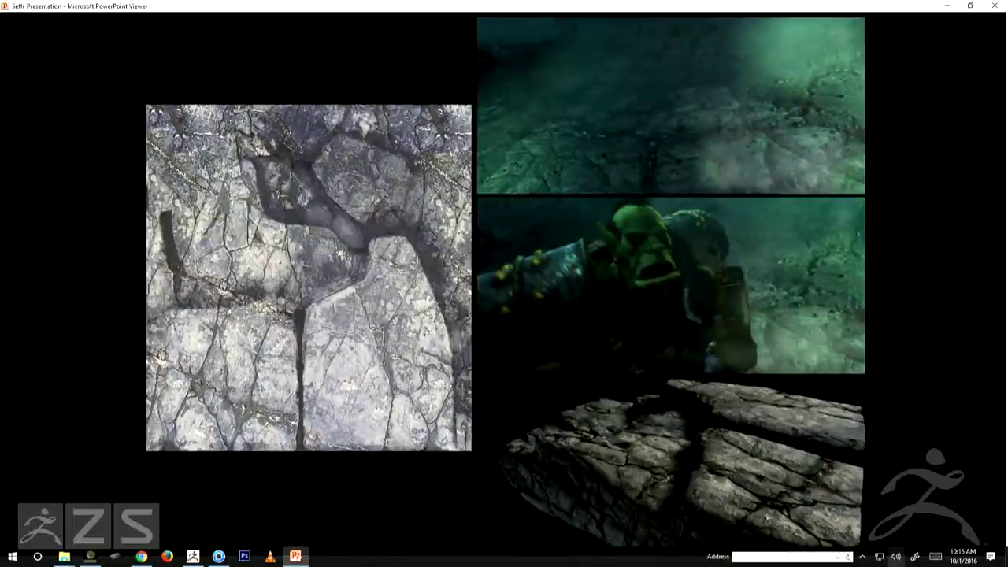
key("Right")
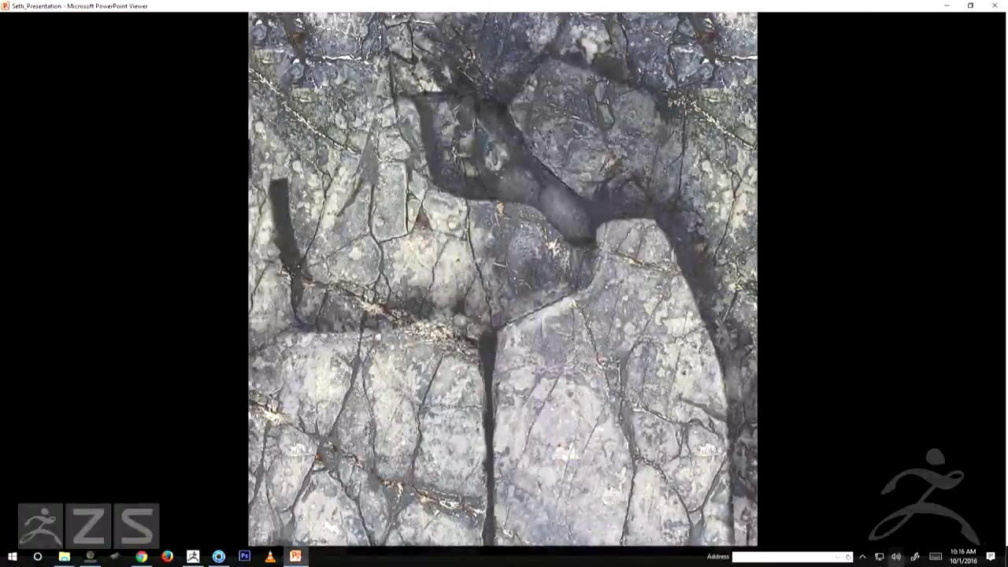
key("Right")
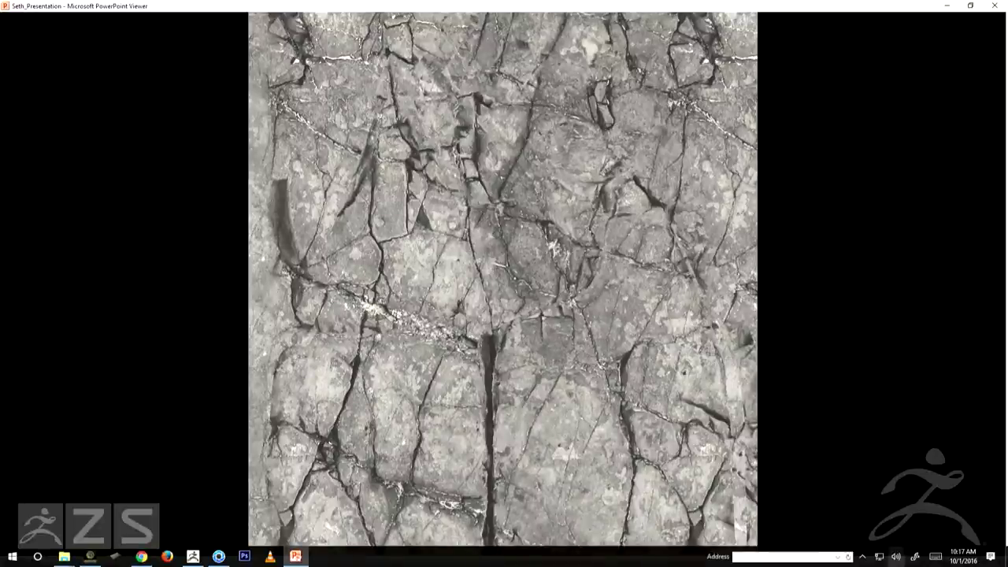
key("Right")
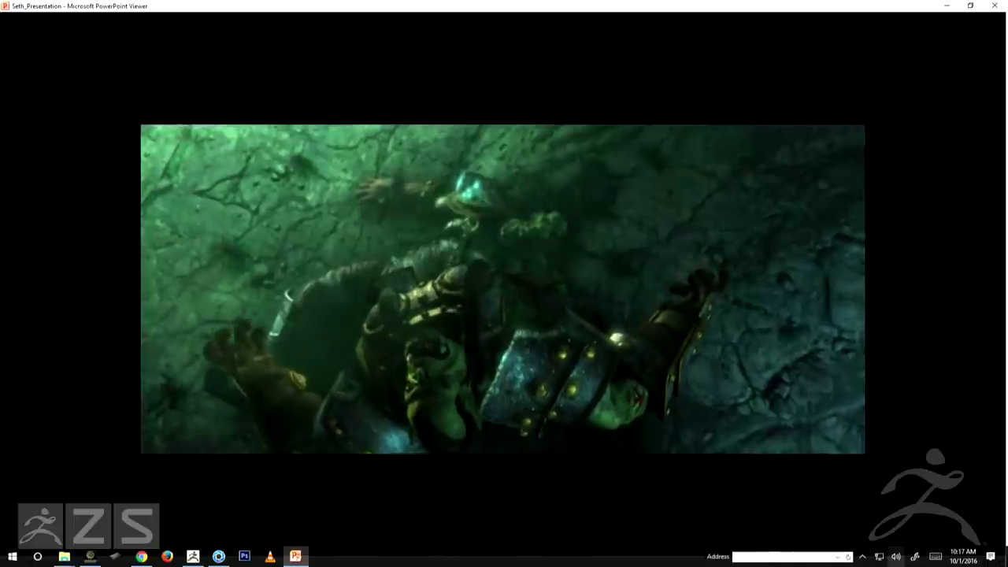
Advance the slide show through the diffuse and bump maps, the snowy terrain, the rock photo and its greyscale displacement map
key("Right")
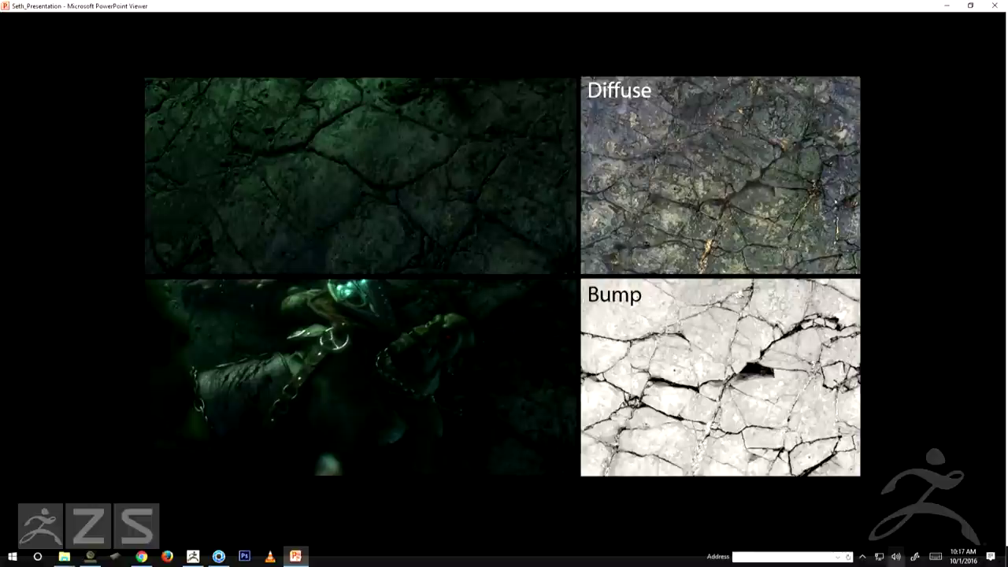
key("Right")
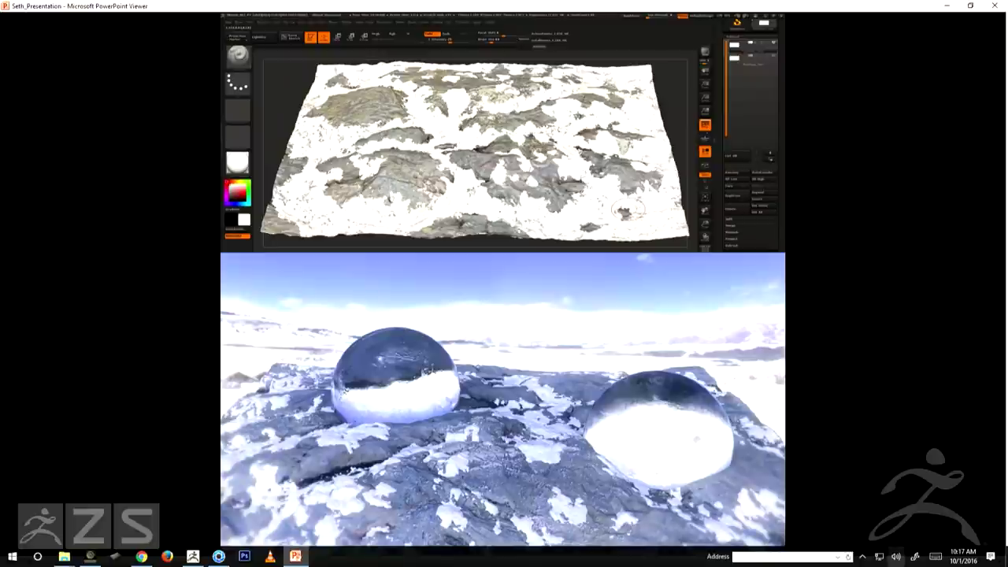
key("Right")
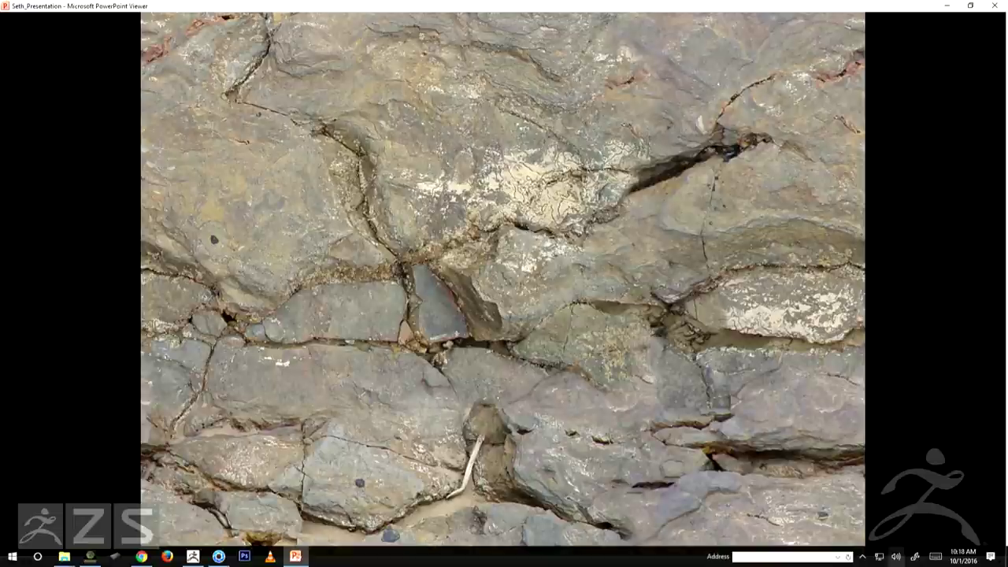
key("Right")
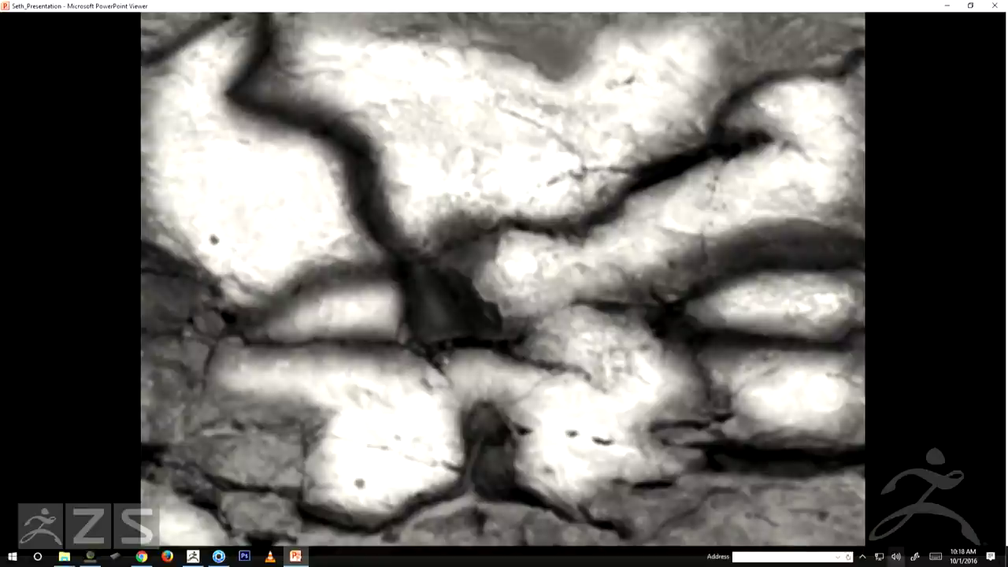
key("Right")
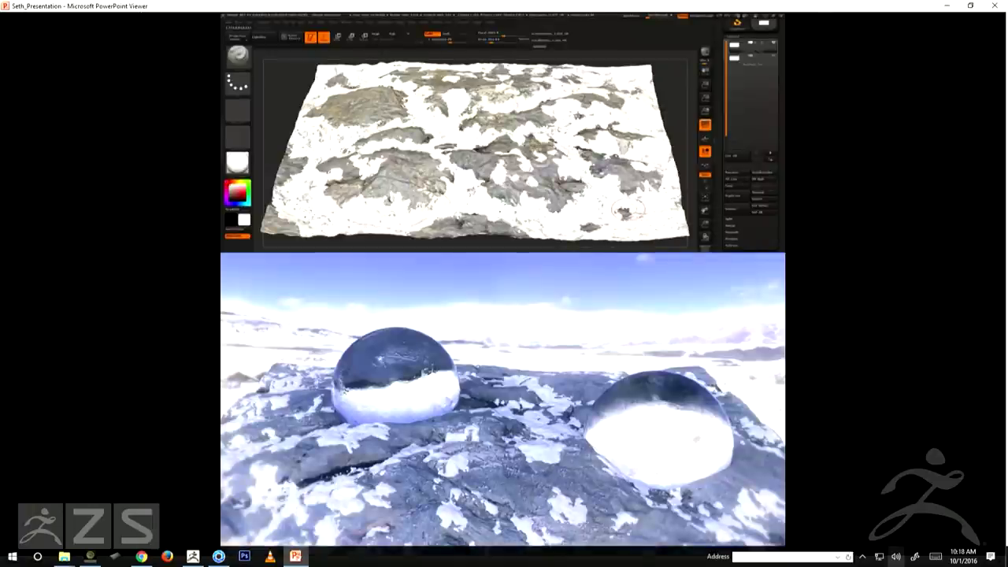
Return to the rock's displacement map slide and advance to the comparison of grey values 255, 128 and 0
key("Left")
key("Left")
key("Right")
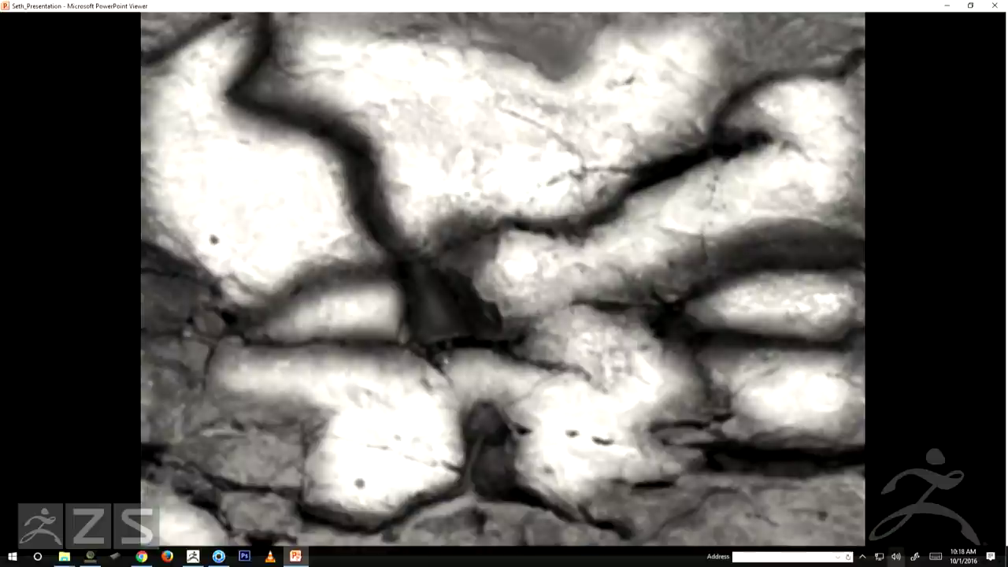
key("Right")
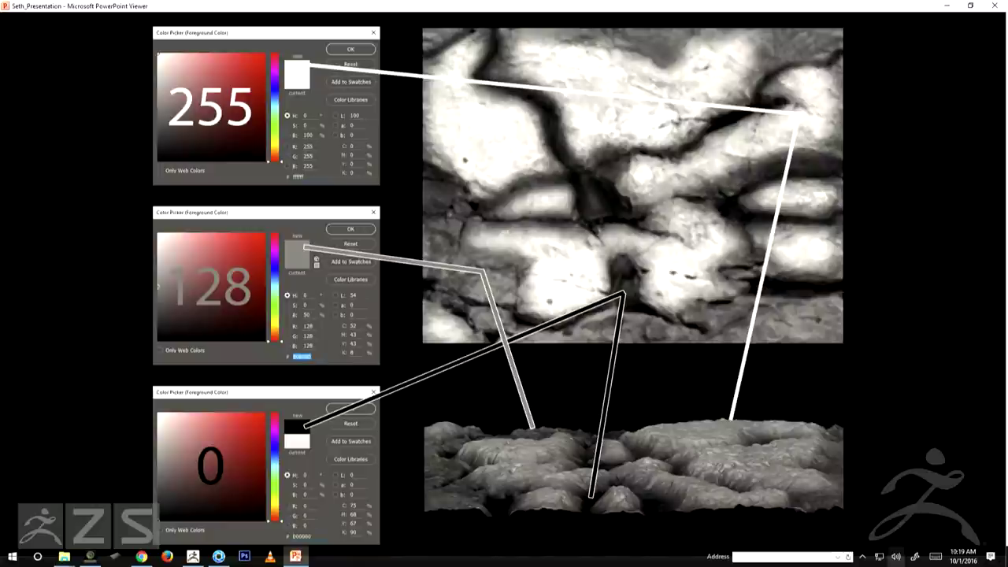
Show the rocky tower and snow-covered stone well slides and advance to the end of the slide show
key("Right")
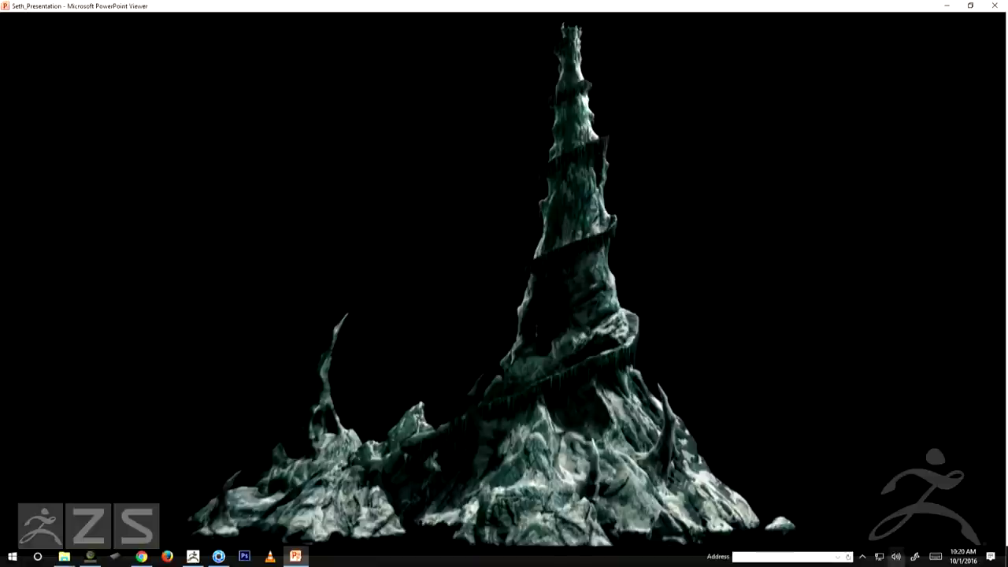
key("Right")
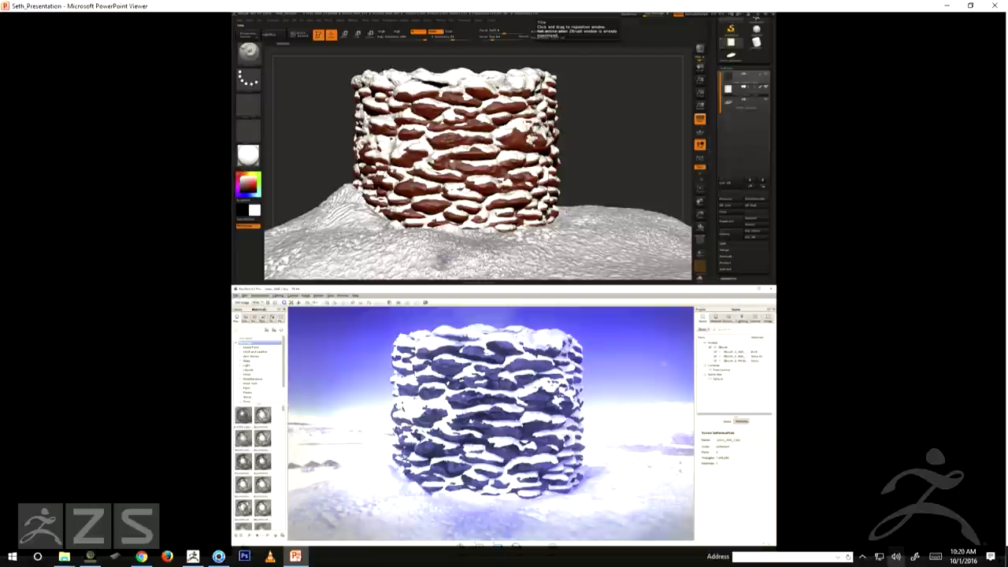
key("Right")
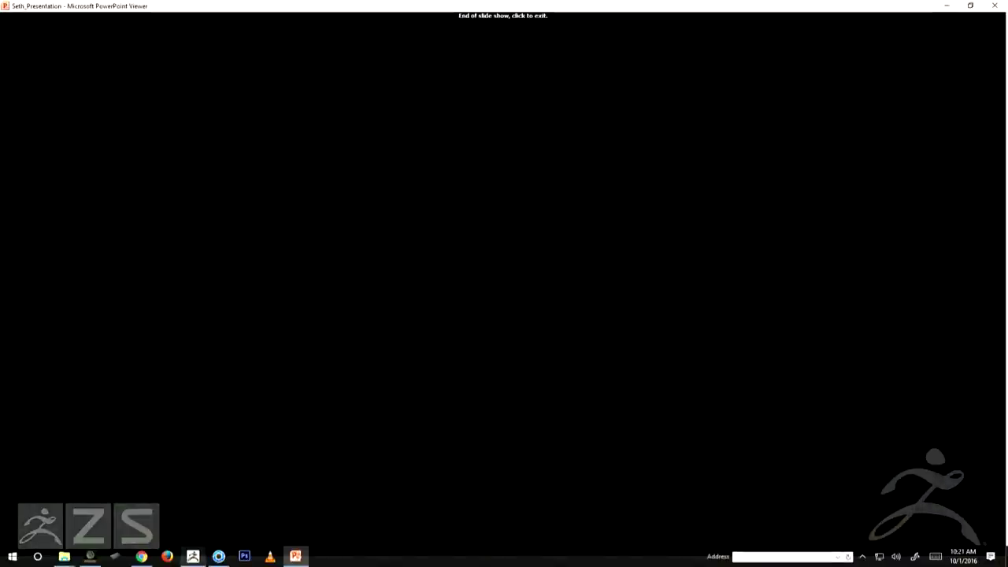
Go to the Final folder and view the StoneWallPattern textures from Diffuse to Spec in Photos
mouse_move(67, 561)
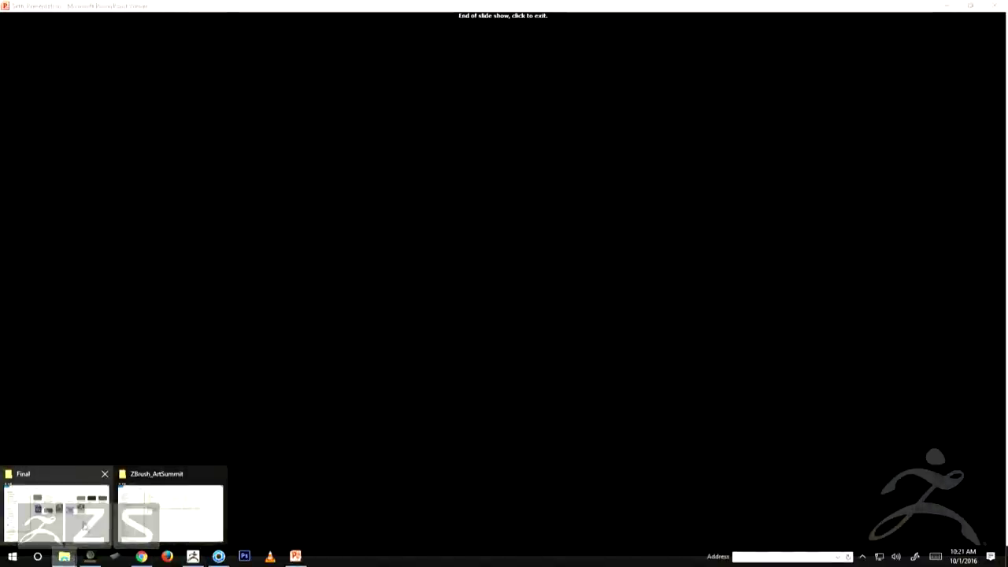
left_click(87, 530)
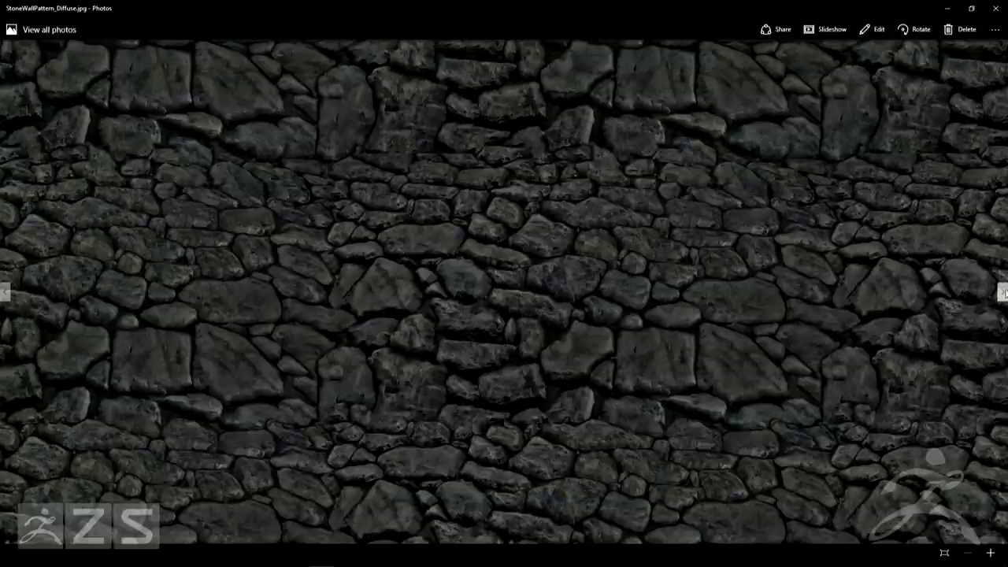
left_click(1002, 293)
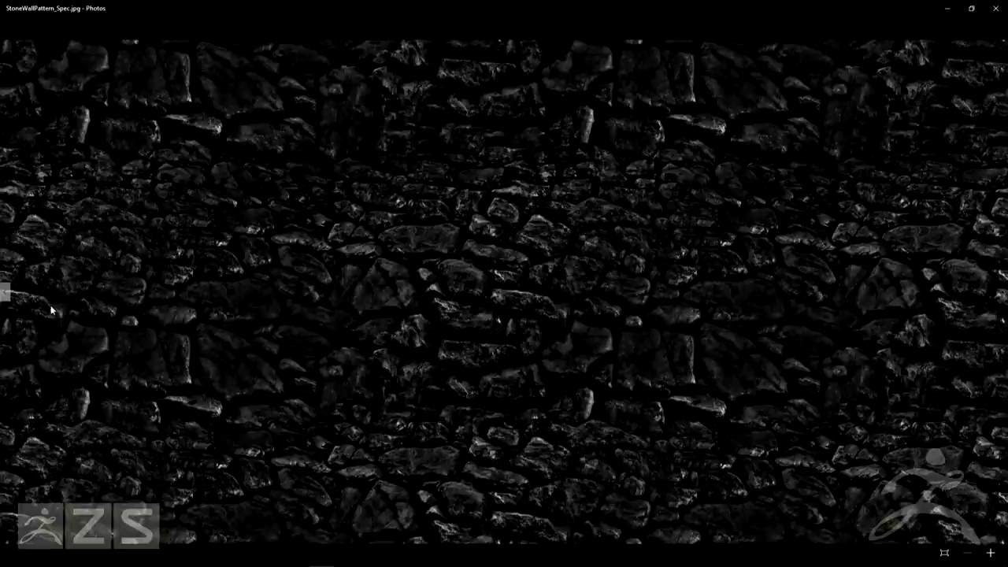
Browse back through the textures to view StoneWallPattern_Bump, Moss_A_Tileable_Diffuse_Snow and Moss_A_Tileable_Bump
left_click(4, 292)
left_click(4, 292)
left_click(4, 292)
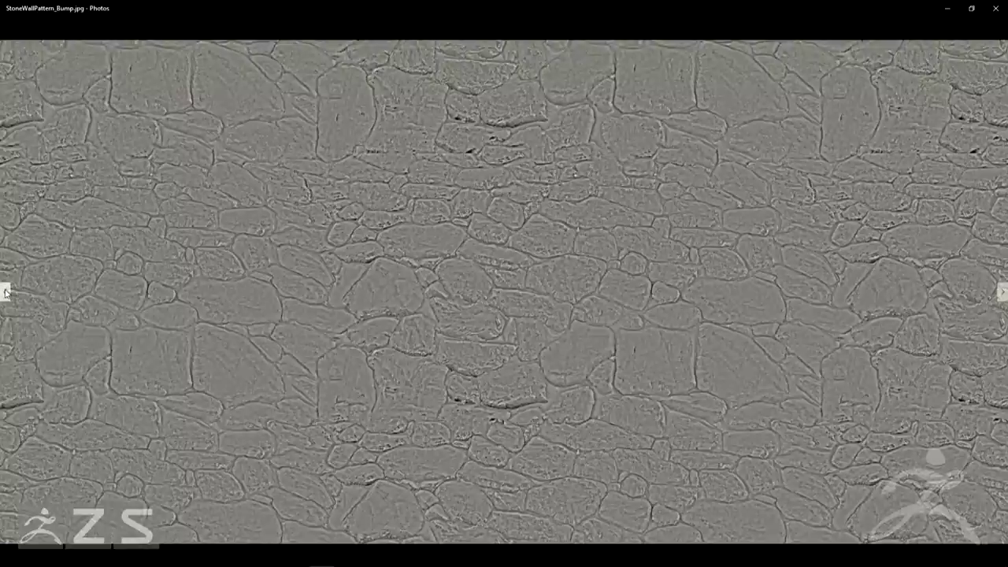
left_click(4, 292)
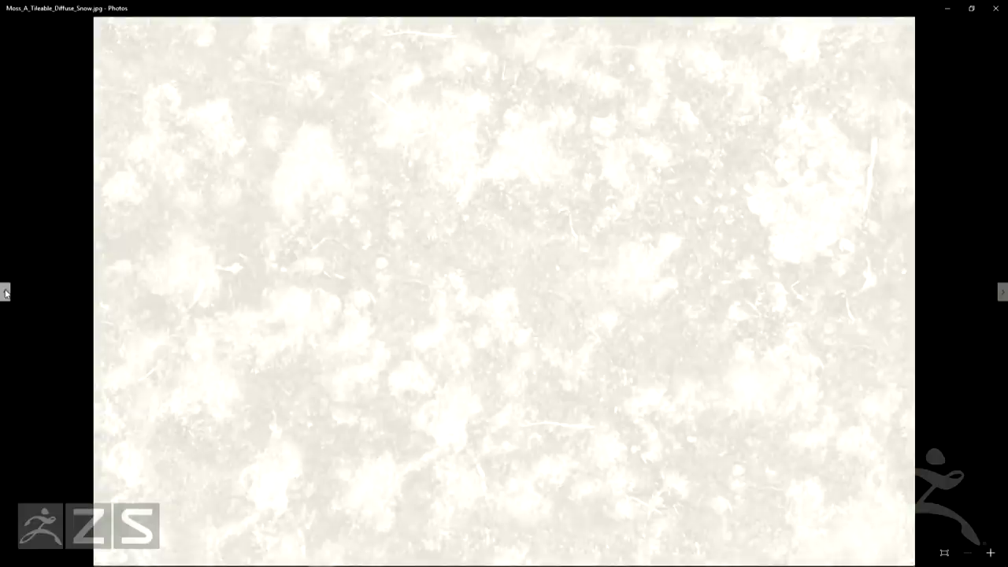
left_click(5, 293)
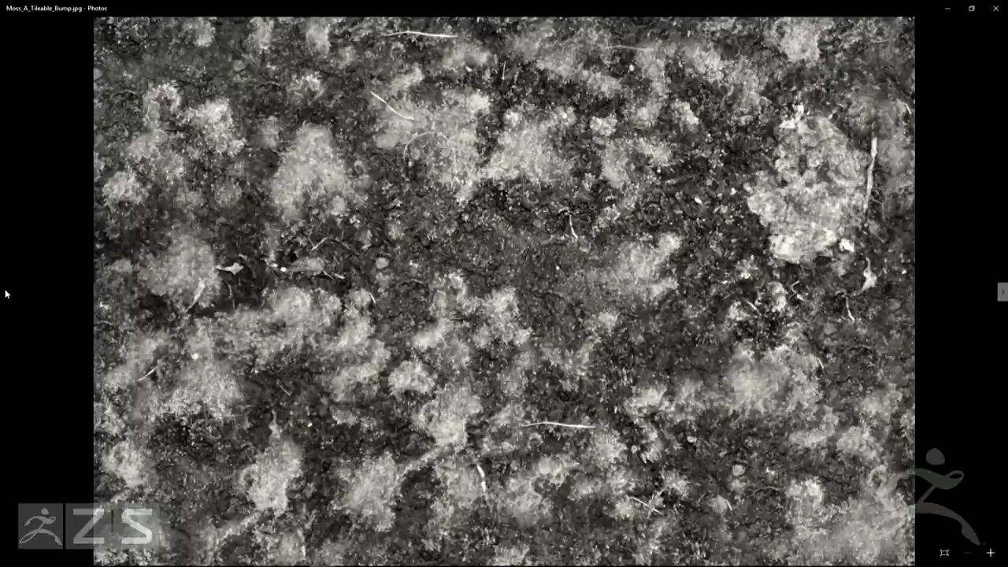
Minimize the image viewer and the presentation, and switch to ZBrush
left_click(954, 7)
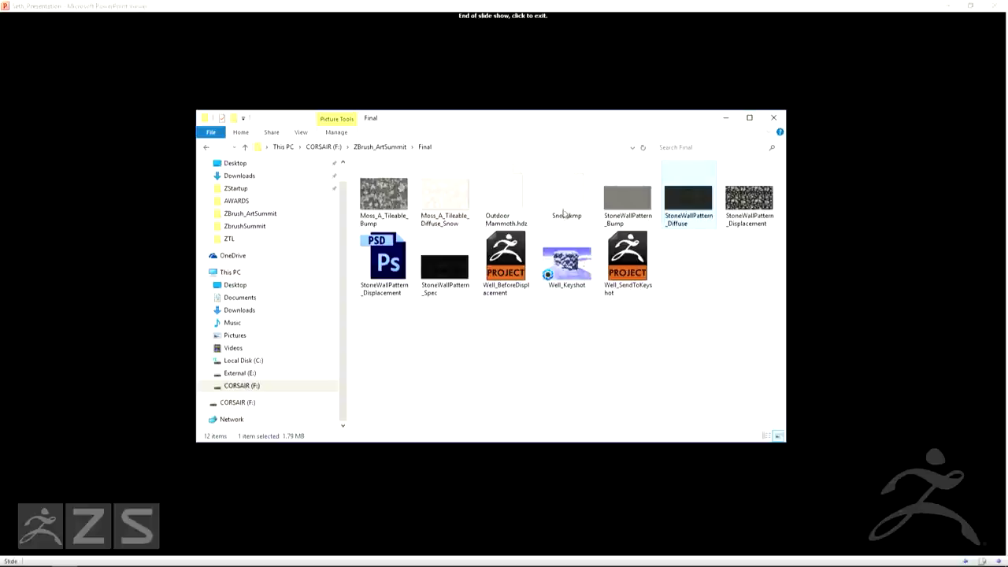
left_click(899, 11)
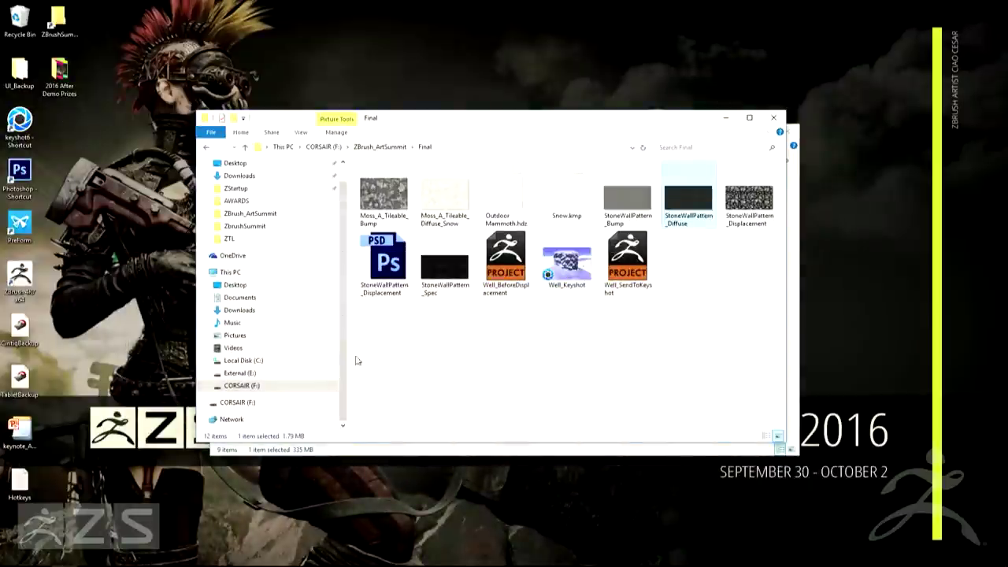
key("alt+Tab")
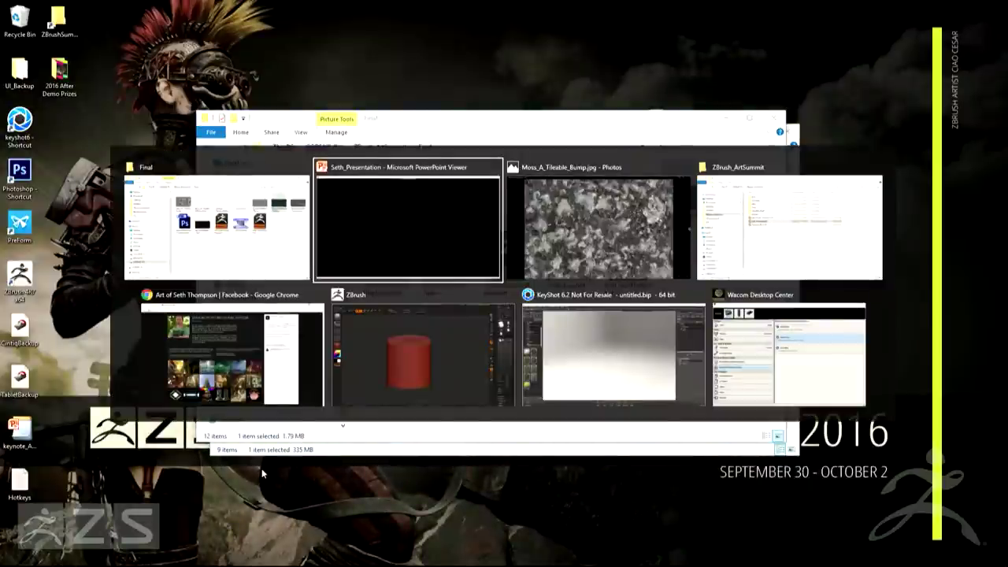
key("alt+Tab")
key("alt+Tab")
key("alt+Tab")
key("alt+Tab")
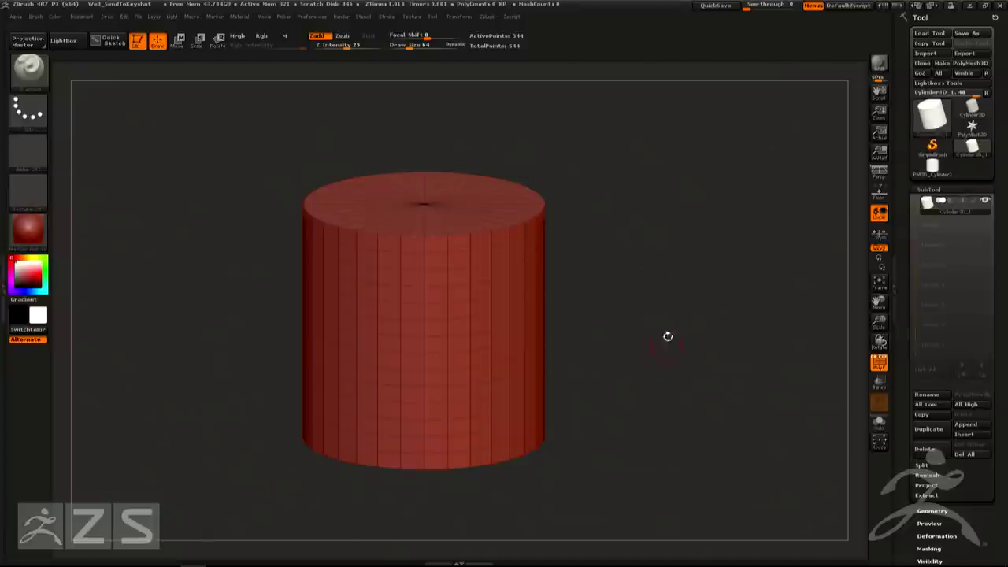
Convert the cylinder primitive to a PolyMesh3D and subdivide it to level 3
left_click_drag(599, 277, 589, 302)
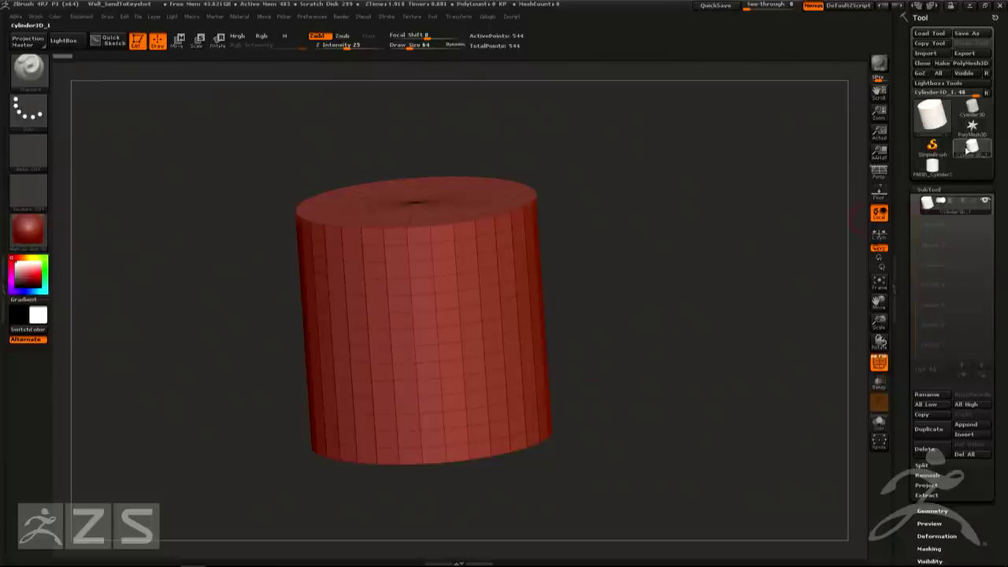
mouse_move(969, 150)
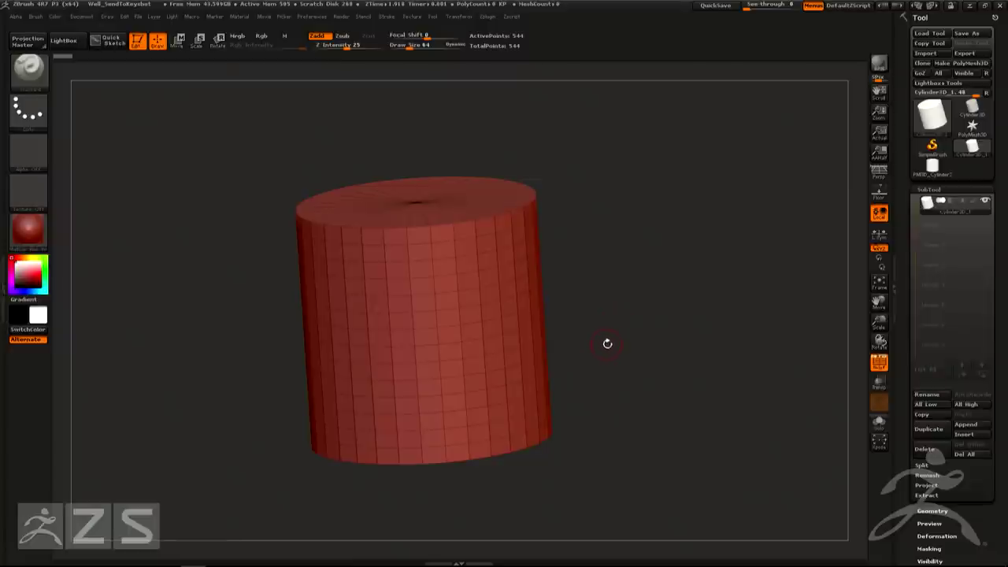
mouse_move(642, 321)
left_mouse_down()
mouse_move(657, 312)
mouse_move(648, 309)
left_mouse_up()
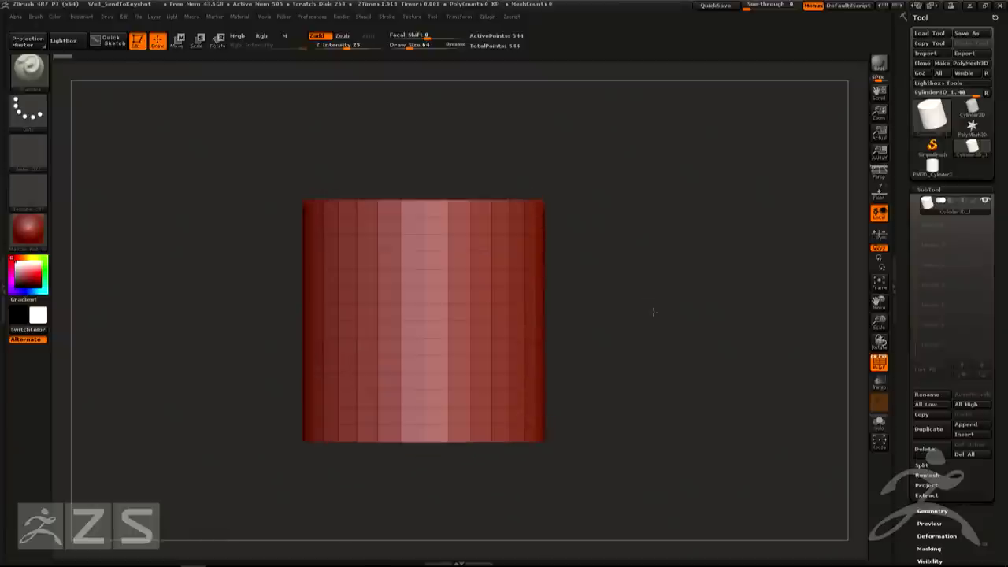
left_click(958, 64)
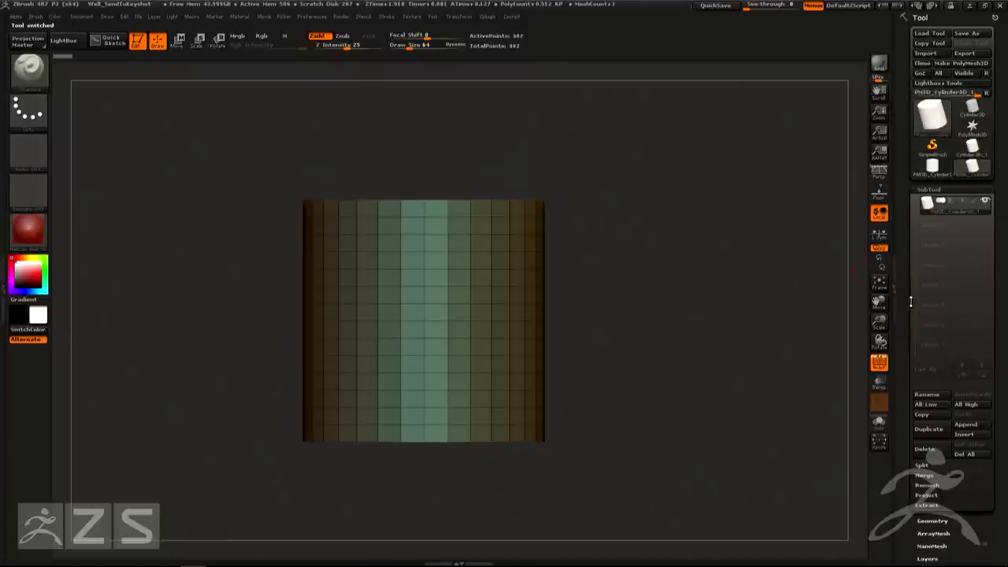
mouse_move(916, 303)
key("ctrl+d")
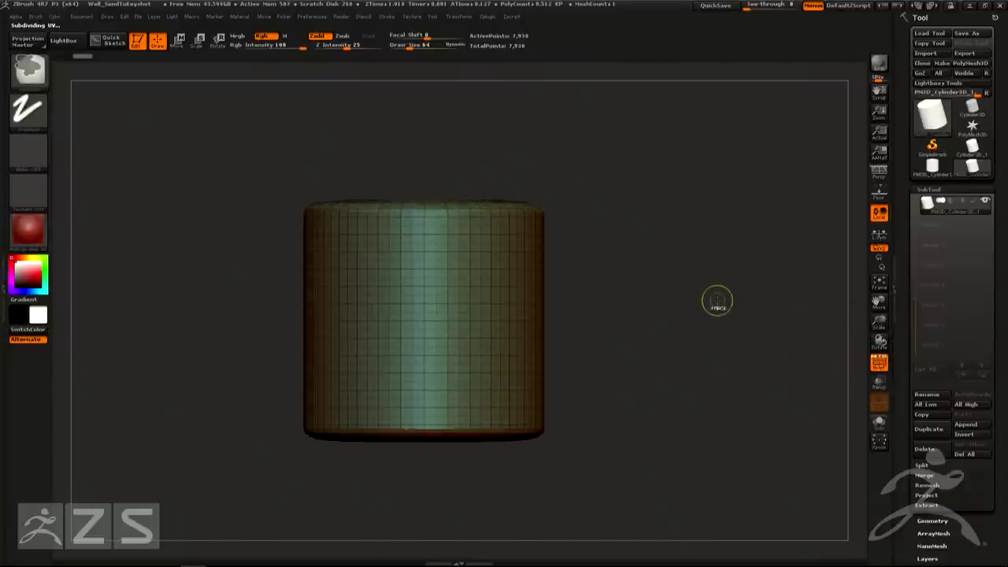
Inspect the subdivided cylinder from above with the polyframe hidden and shown again
key("shift+f")
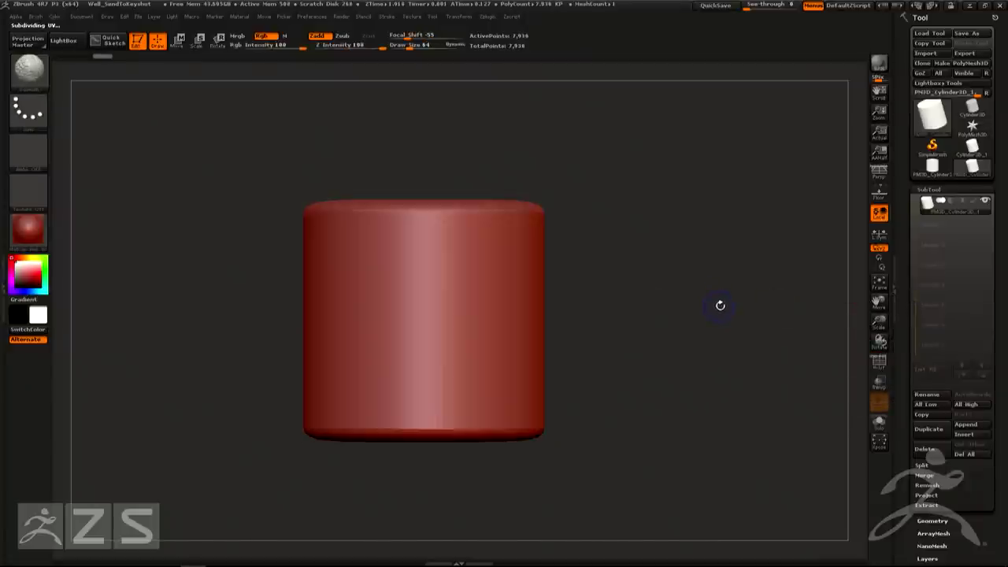
left_click_drag(719, 305, 713, 324)
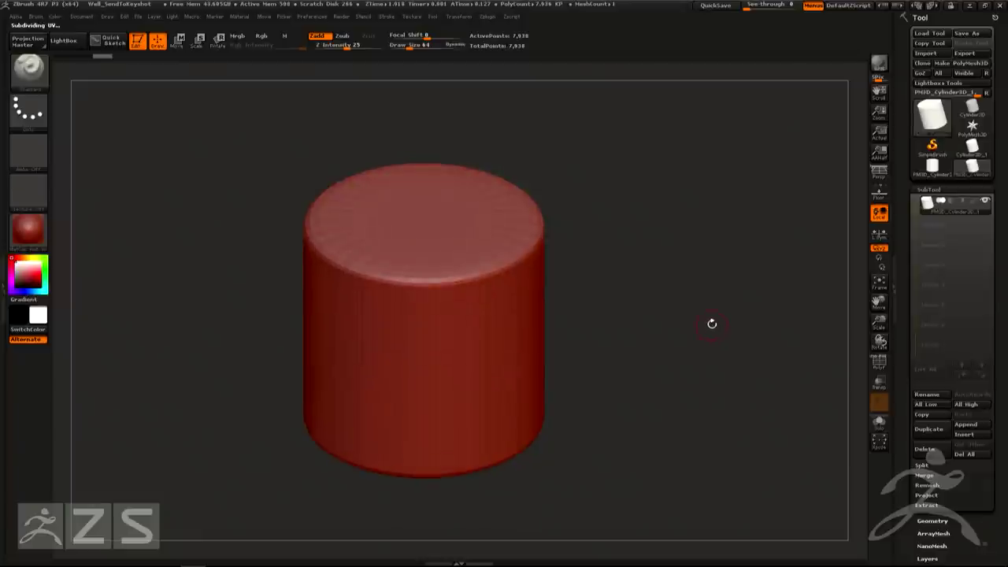
key("shift+f")
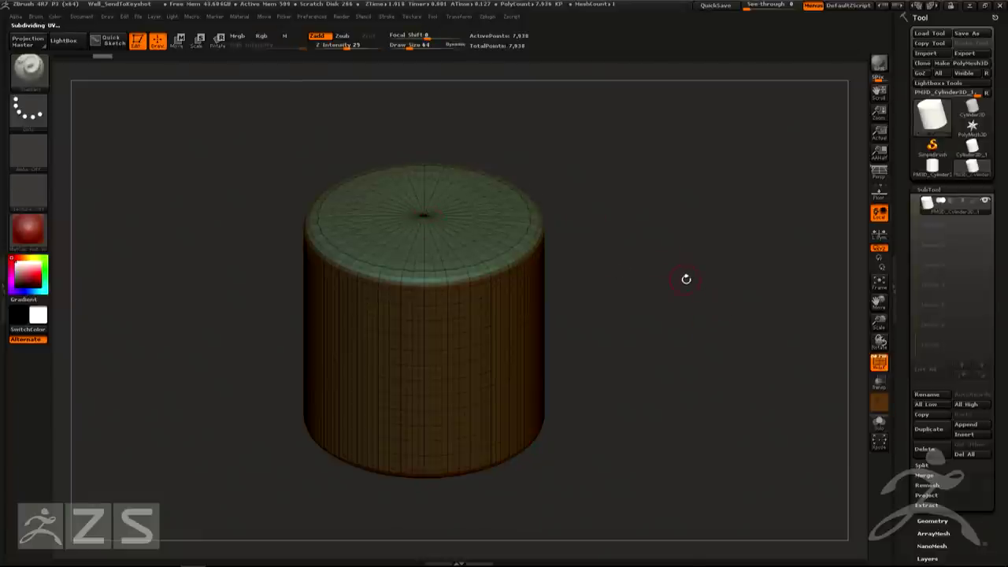
Apply DynaMesh to the cylinder at resolution 128 without freezing its subdivision levels, and examine the new mesh up close
scroll(928, 315, "down", 5)
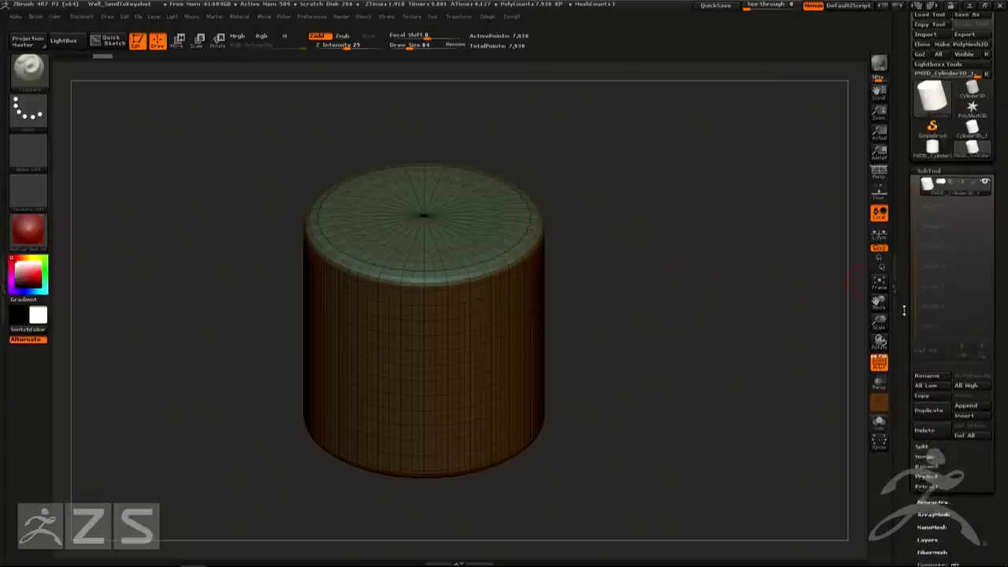
left_click(931, 311)
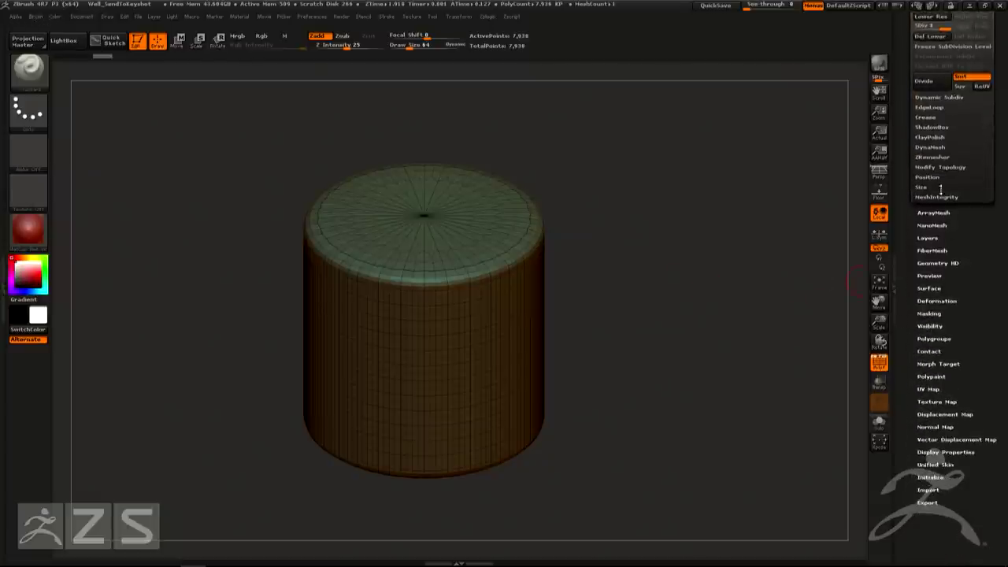
scroll(906, 134, "up", 4)
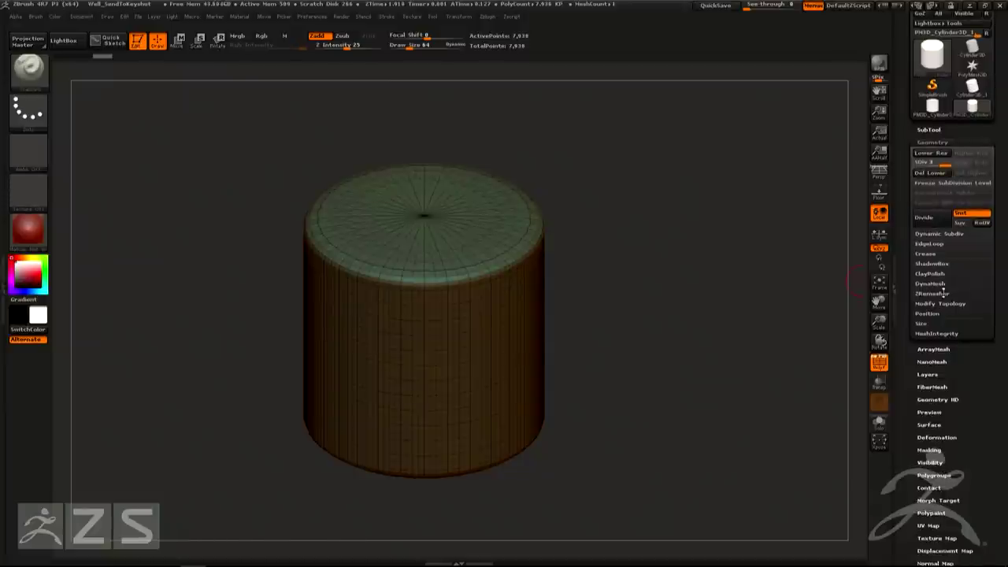
left_click(929, 284)
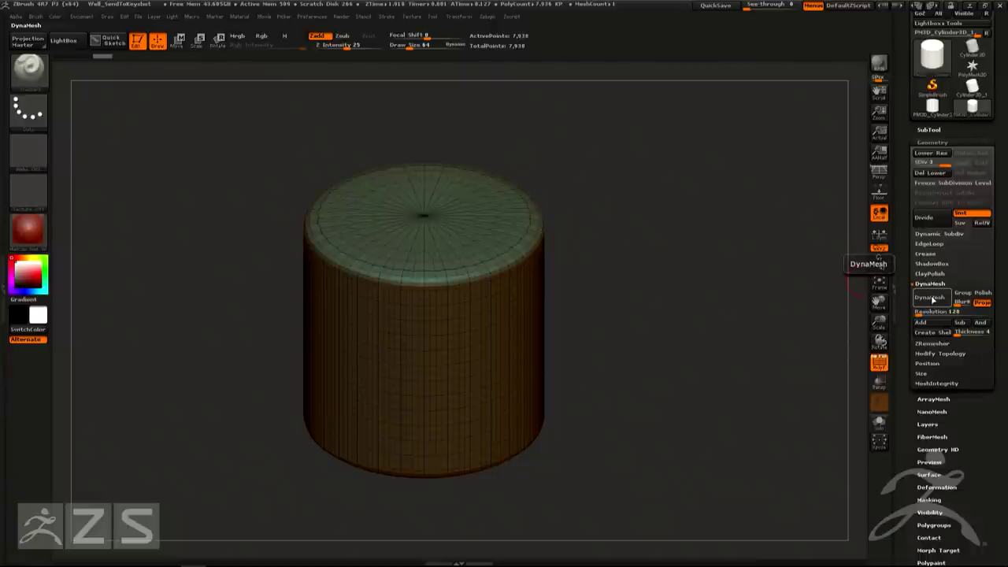
left_click(932, 299)
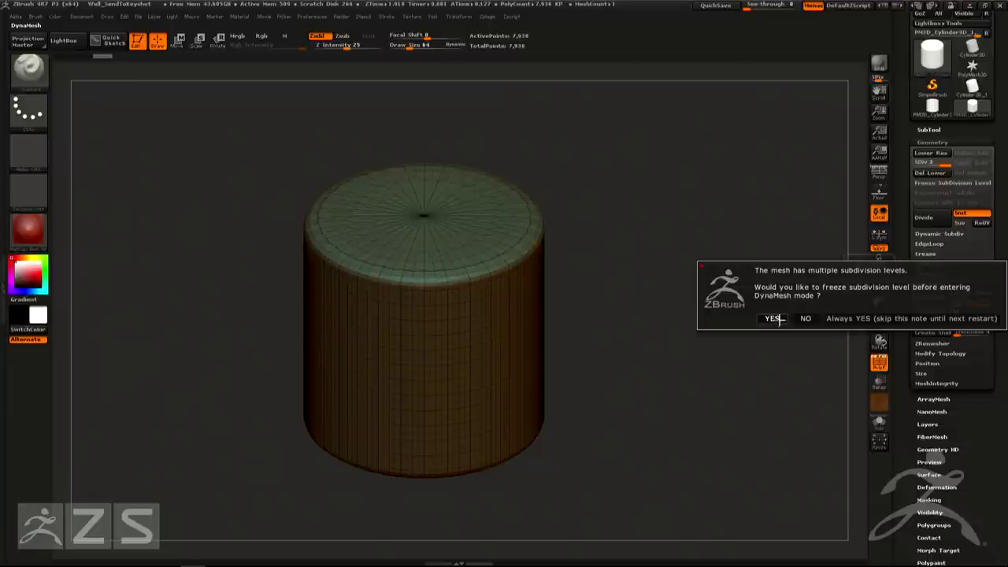
left_click(800, 319)
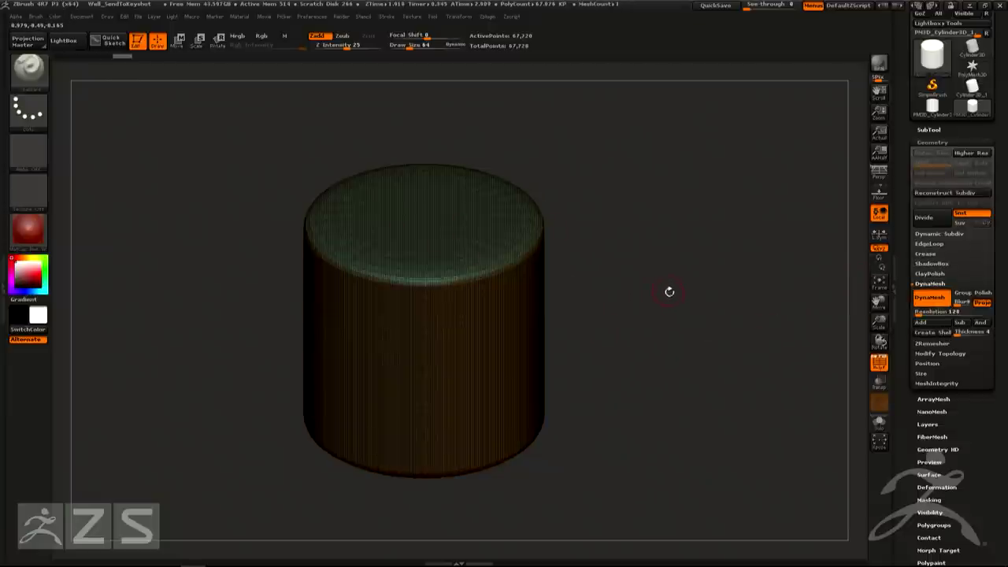
right_click_drag(669, 286, 696, 307, "ctrl")
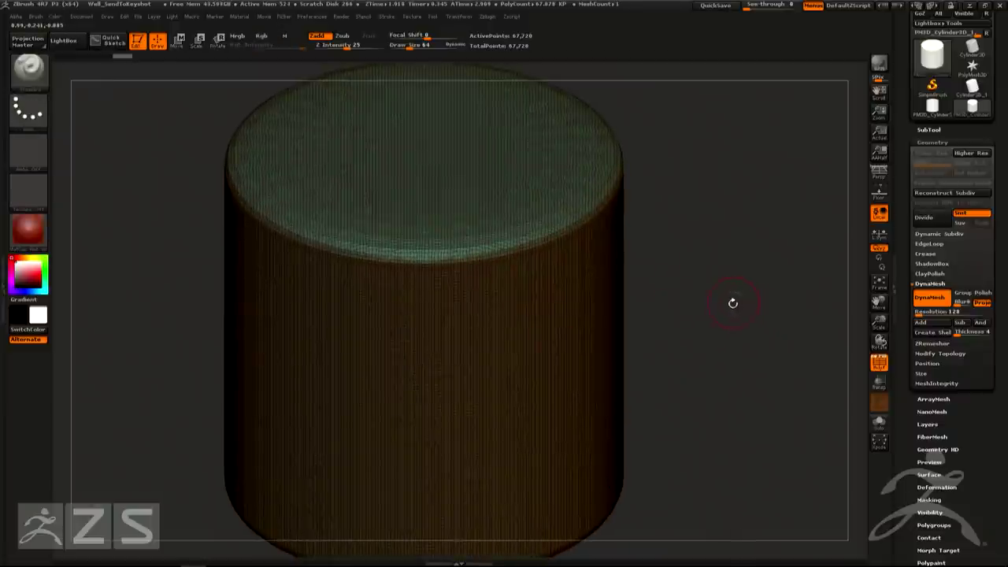
Duplicate the cylinder subtool and select the lower copy in the subtool list
mouse_move(731, 302)
right_mouse_down("ctrl")
mouse_move(694, 267)
mouse_move(695, 332)
right_mouse_up("ctrl")
left_click_drag(695, 332, 629, 257)
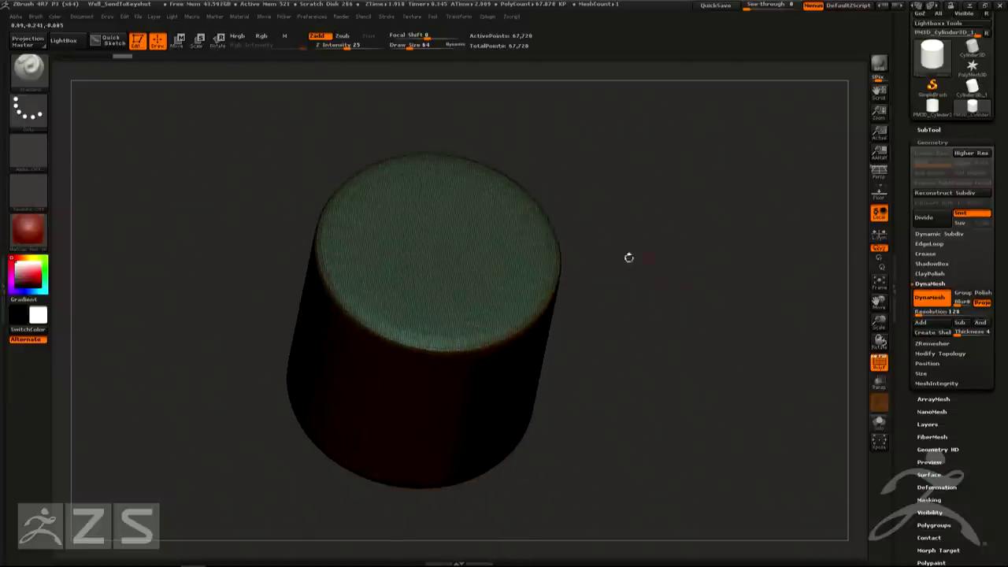
left_click_drag(720, 283, 758, 200)
left_click(928, 130)
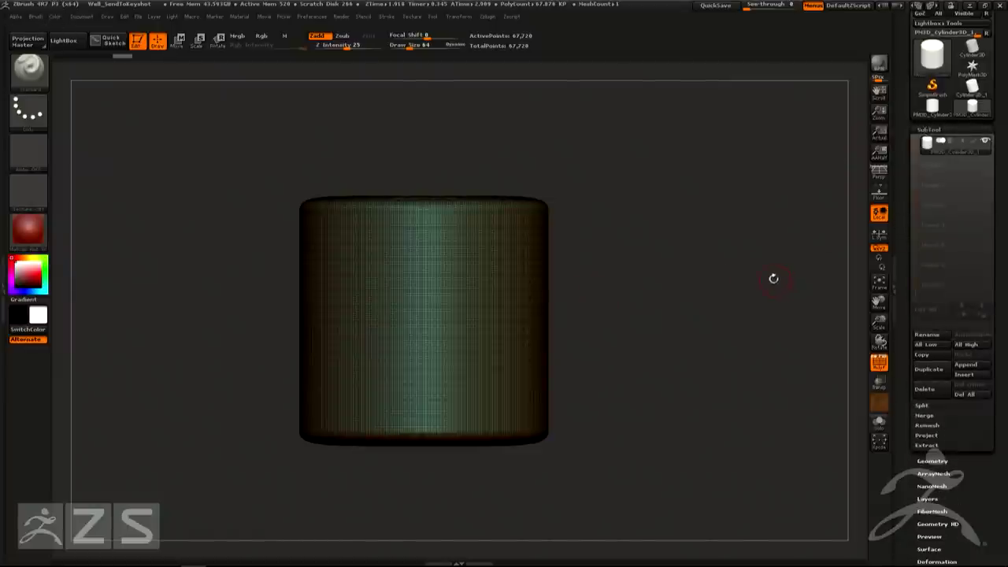
left_click(928, 369)
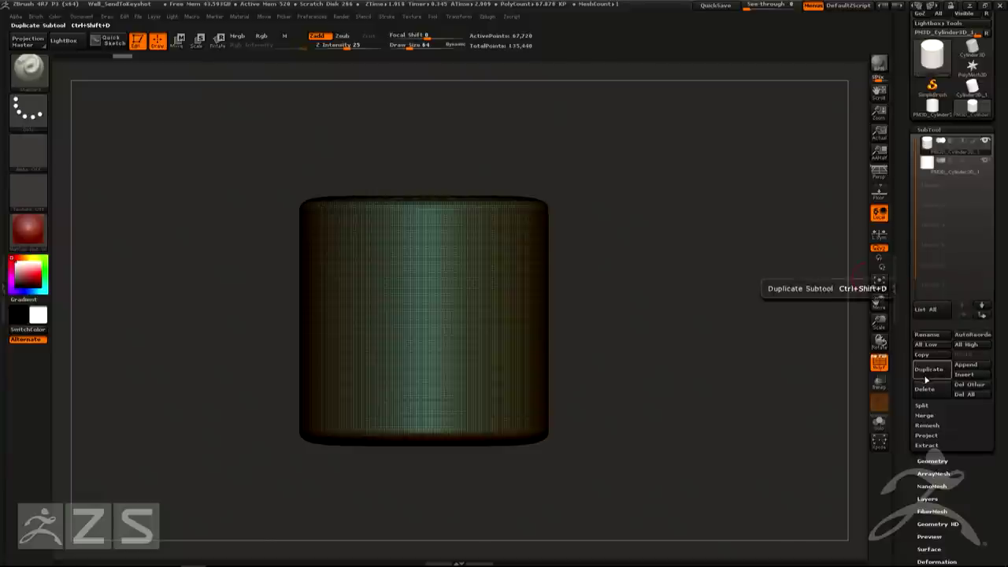
left_click(951, 169)
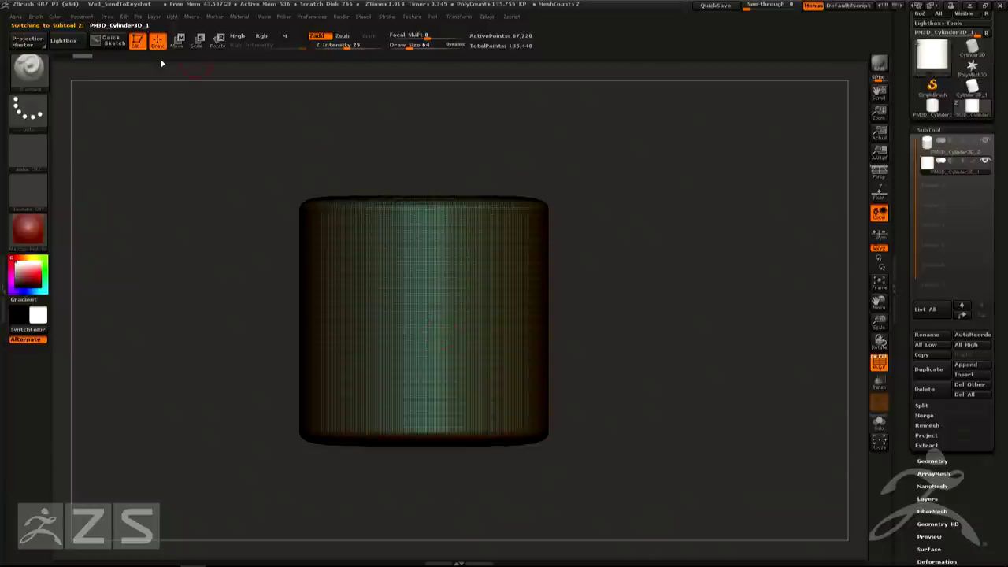
Stretch the duplicated cylinder vertically with the Transpose line so it extends beyond both ends of the original
key("w")
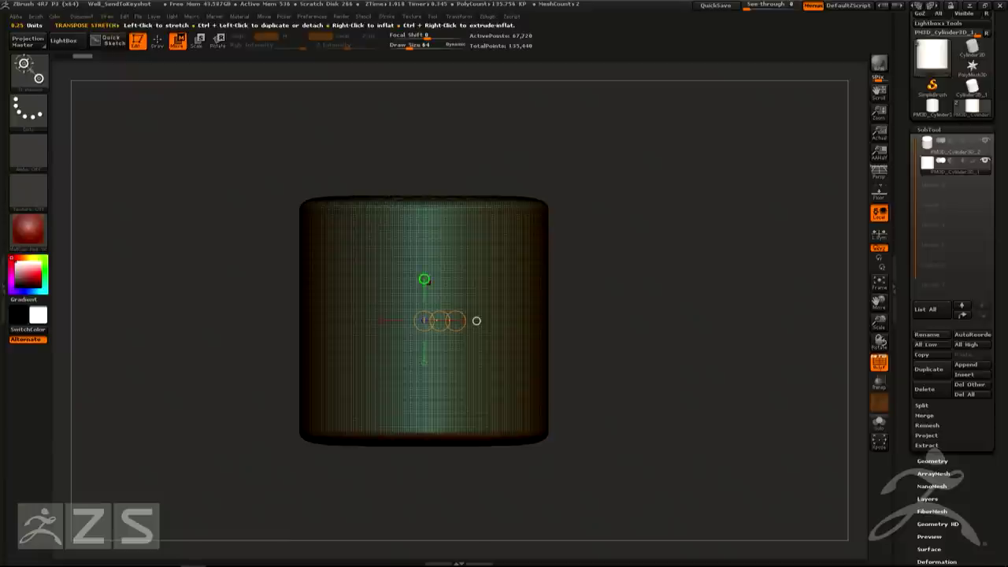
left_click(424, 279)
left_click(382, 321)
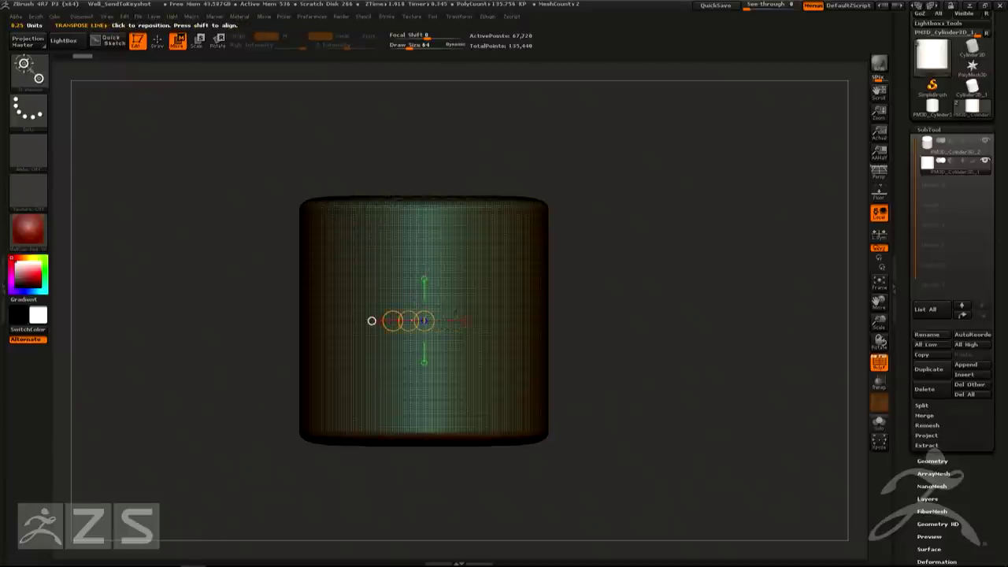
left_click_drag(424, 320, 423, 269)
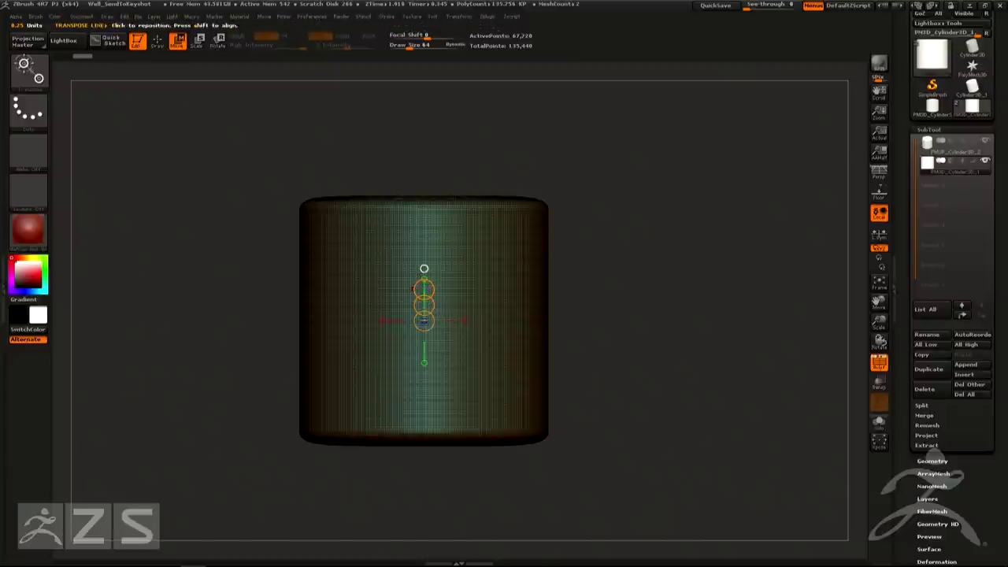
left_click_drag(423, 289, 423, 268)
right_click_drag(424, 268, 424, 162)
right_click_drag(600, 260, 642, 387, "alt")
Scale the duplicate down in diameter from the top view to about two thirds of the outer cylinder's width
left_click(462, 250)
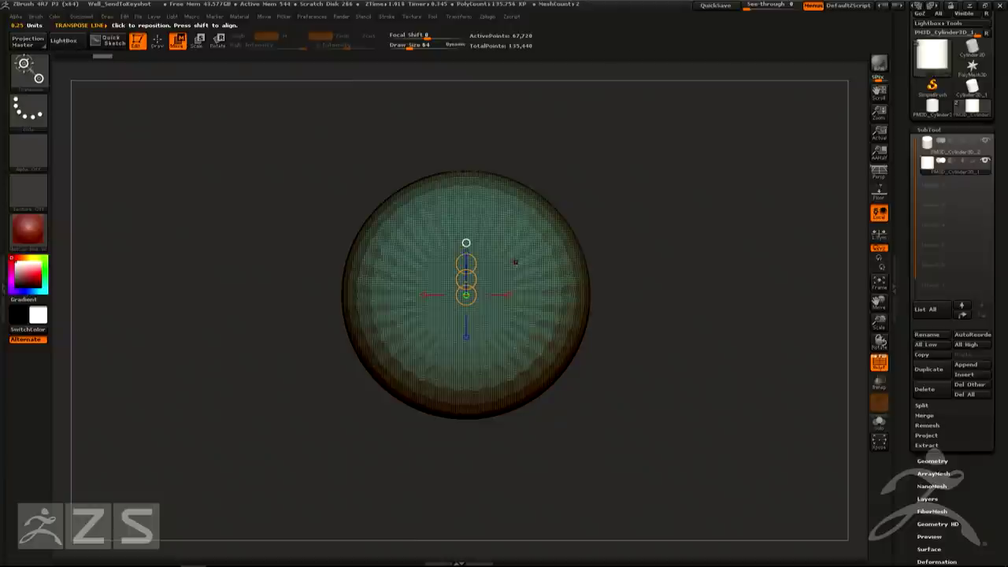
key("e")
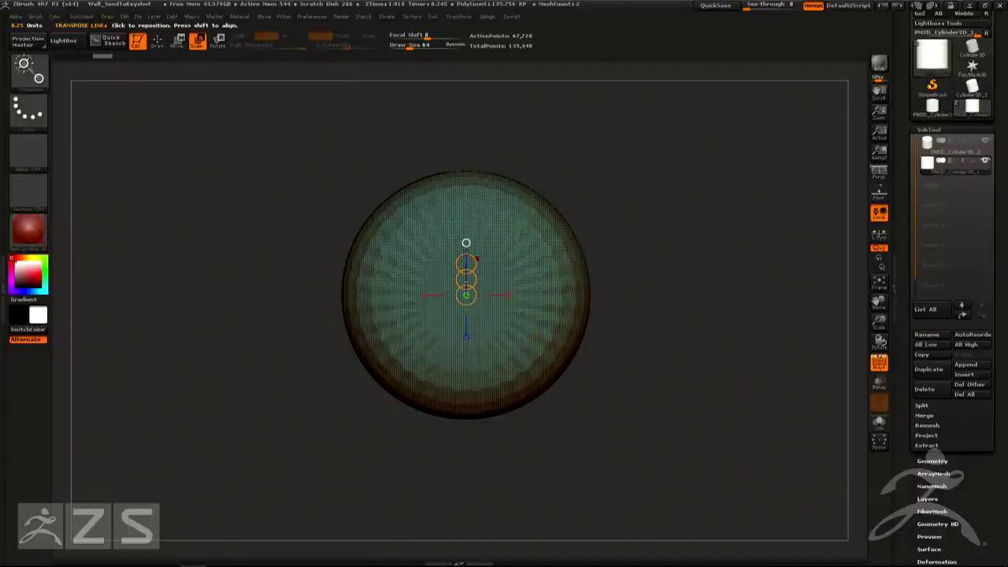
left_click_drag(467, 263, 467, 274)
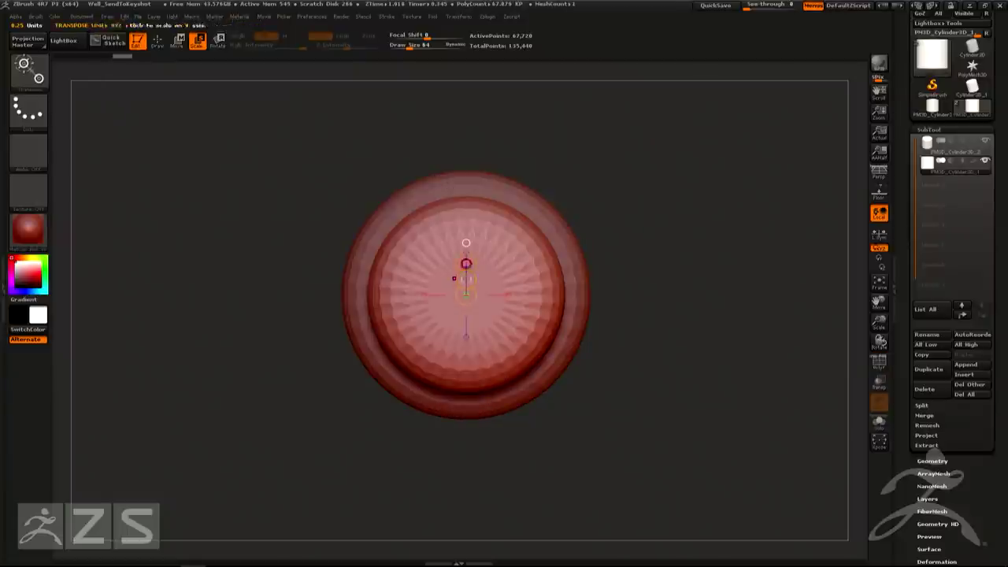
key("ctrl+z")
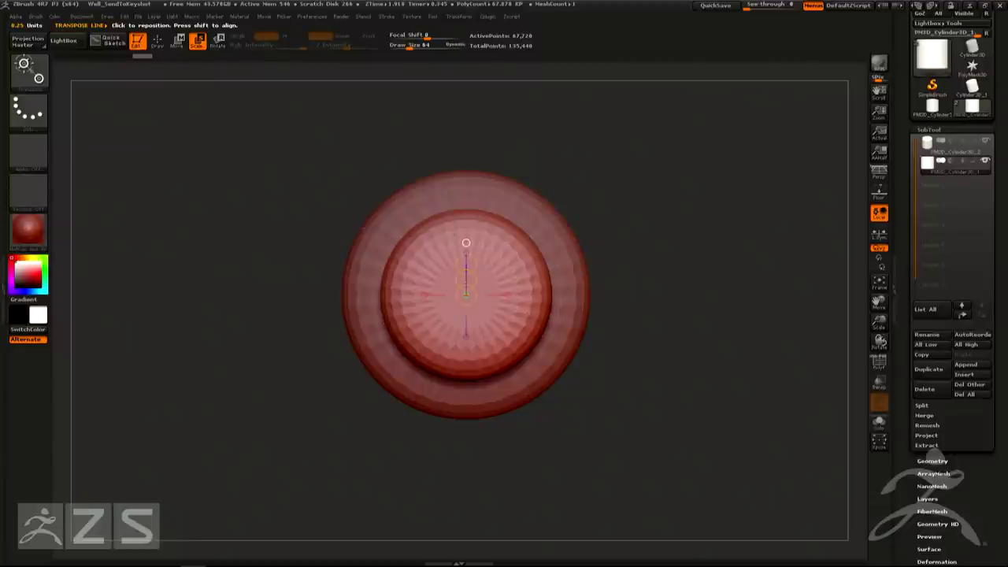
left_click_drag(626, 341, 673, 266)
key("ctrl+shift+z")
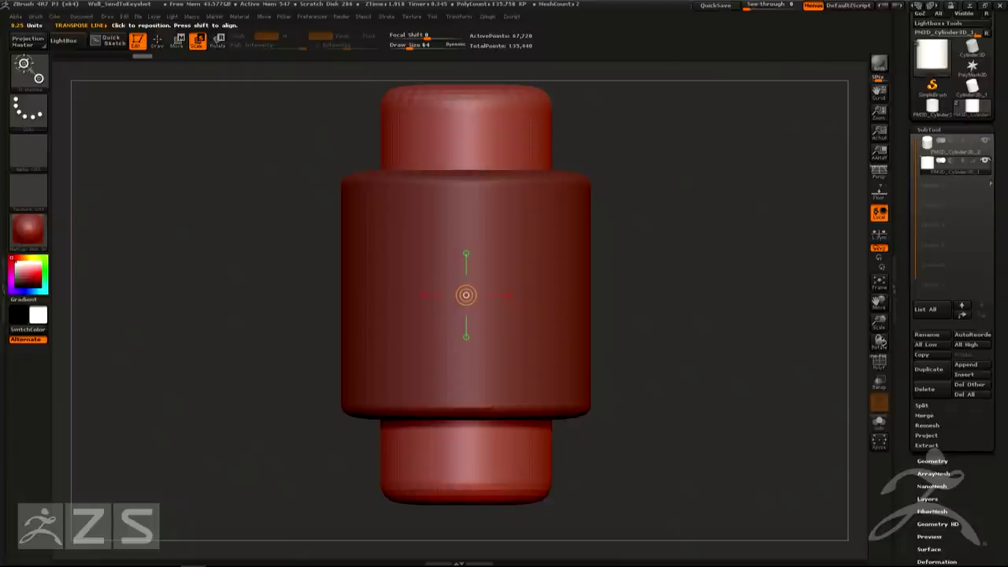
Set the narrow cylinder subtool to subtractive mode and look up the Group As DynaMesh Sub polygroup option
mouse_move(939, 178)
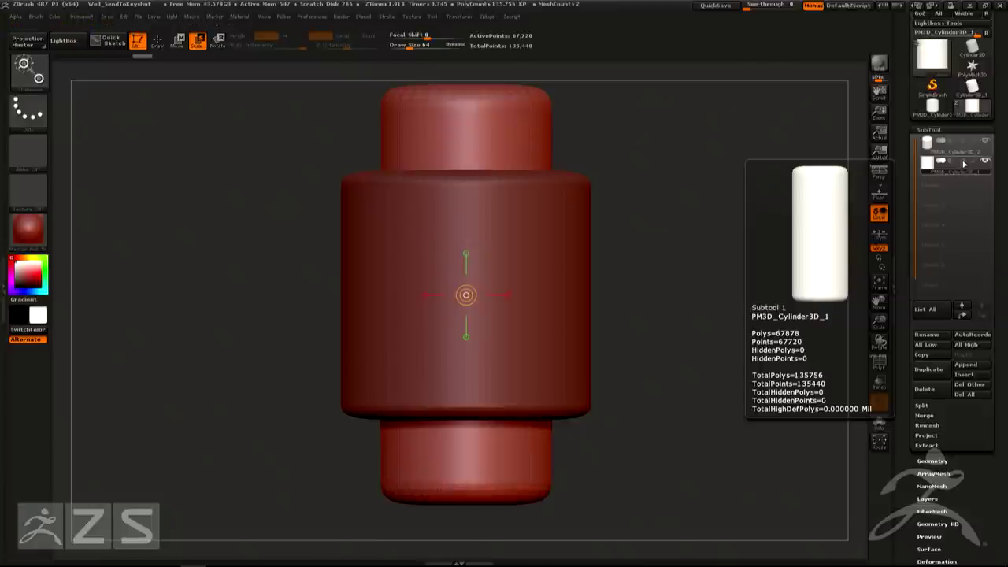
left_click(963, 162)
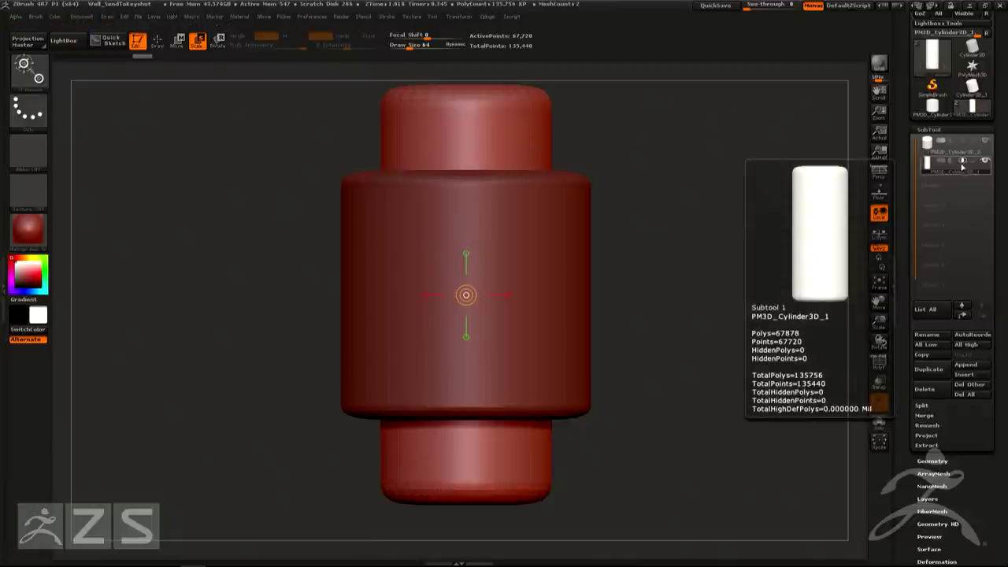
left_click_drag(903, 463, 906, 389)
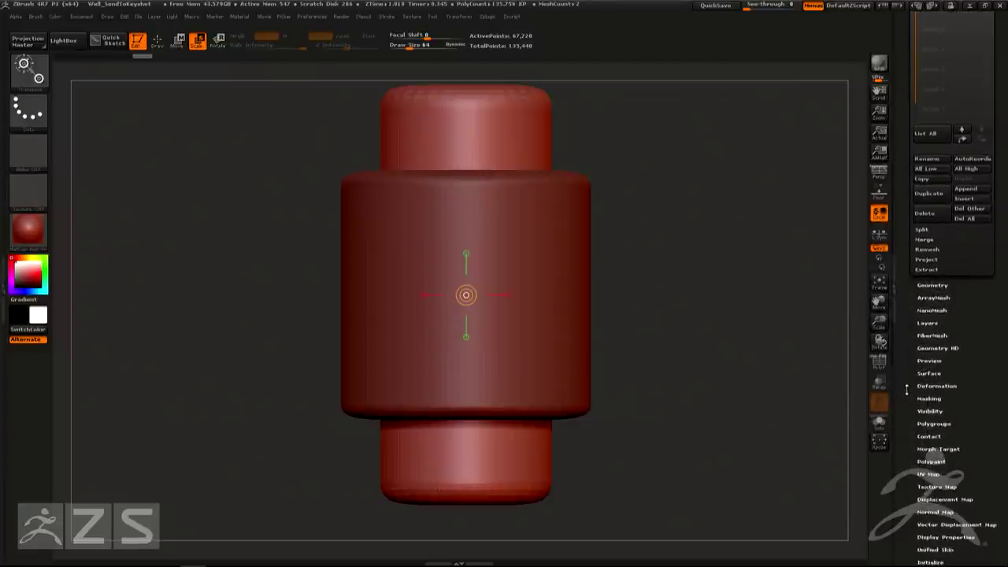
left_click(934, 423)
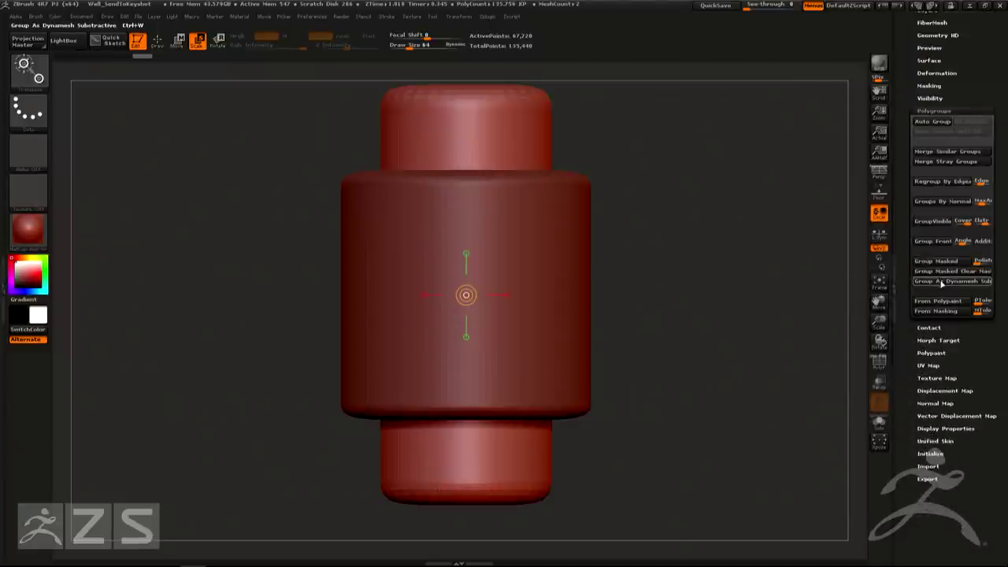
left_click_drag(904, 141, 907, 247)
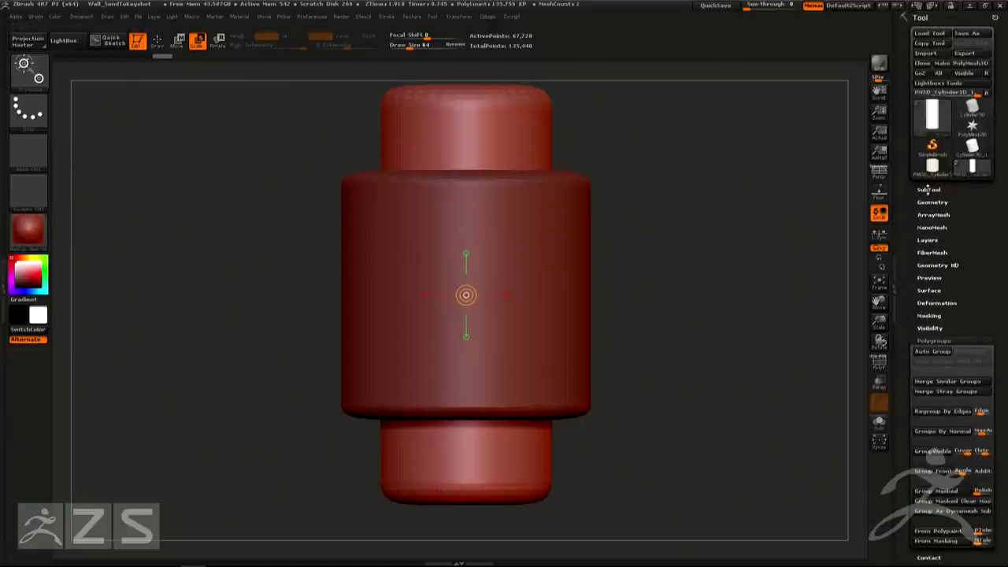
Merge the outer cylinder down with the narrow subtractive copy and remesh with DynaMesh to cut a hole through it
left_click(929, 189)
left_click(957, 218)
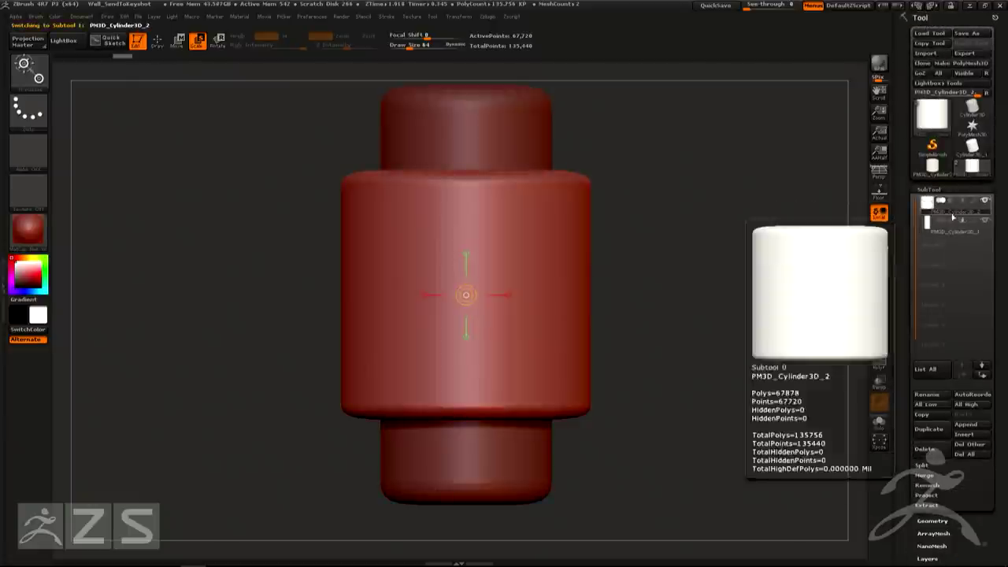
left_click(931, 476)
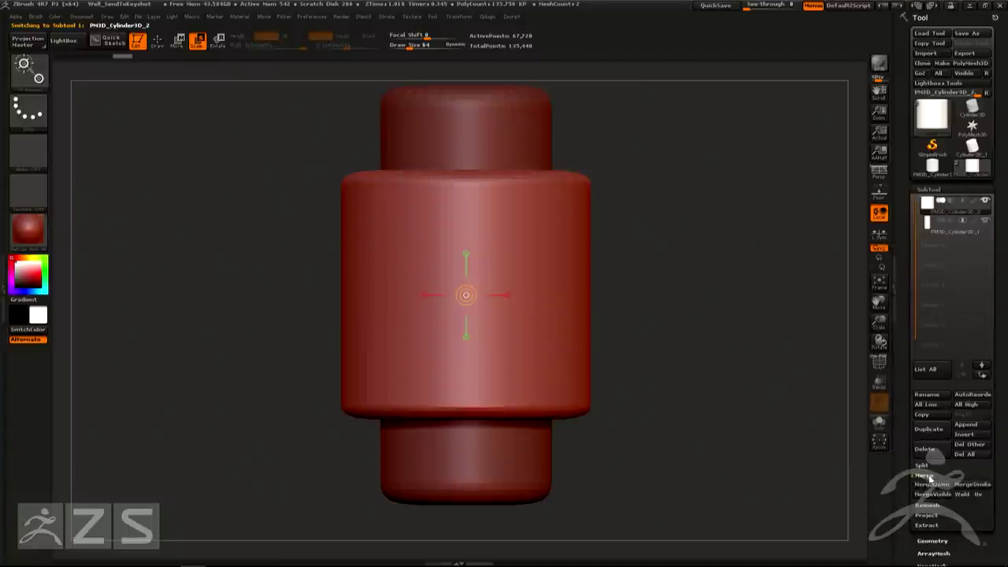
left_click(932, 486)
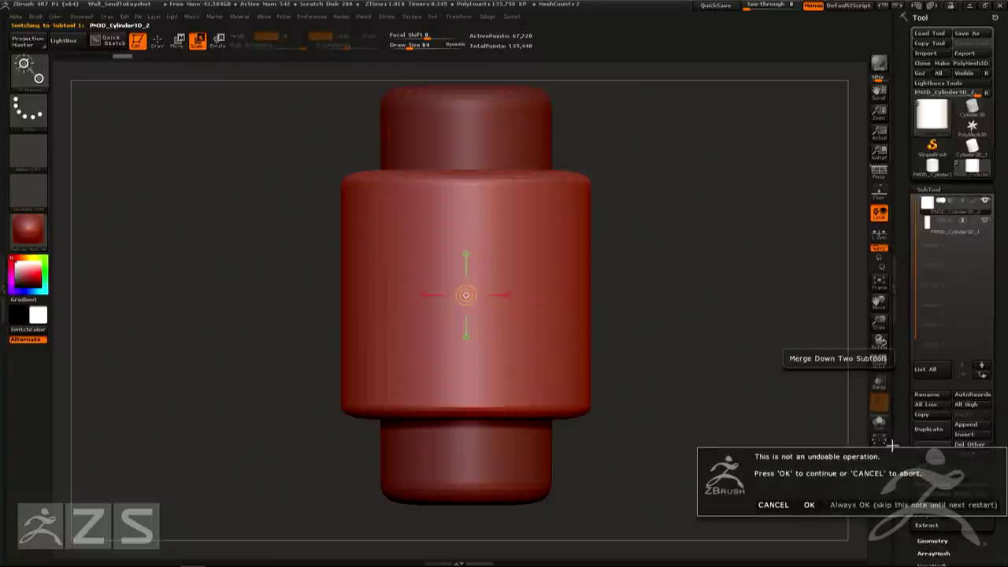
left_click(800, 504)
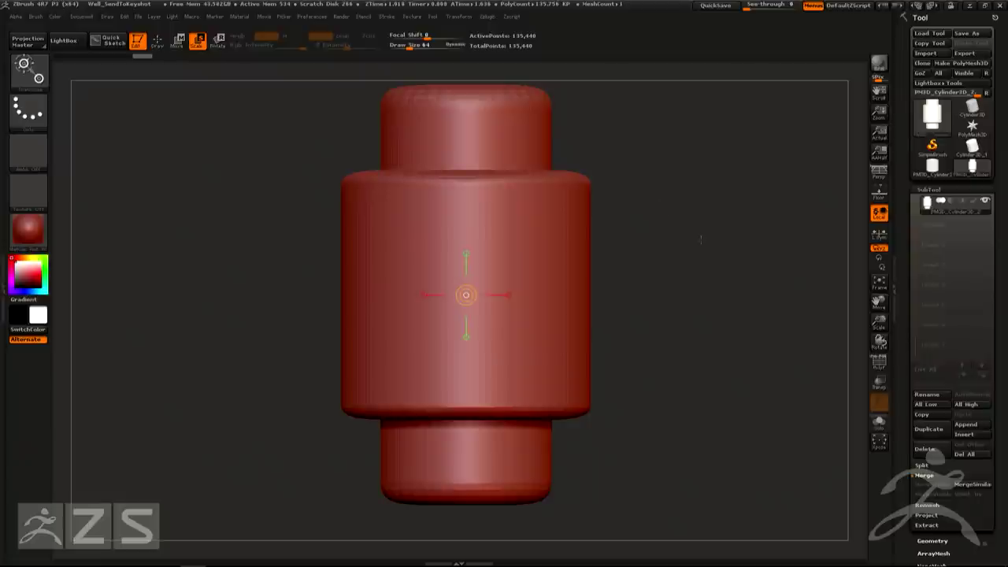
mouse_move(761, 210)
left_mouse_down("ctrl")
mouse_move(723, 249)
mouse_move(709, 286)
mouse_move(698, 383)
mouse_move(708, 315)
mouse_move(707, 356)
mouse_move(707, 315)
mouse_move(706, 339)
left_mouse_up("ctrl")
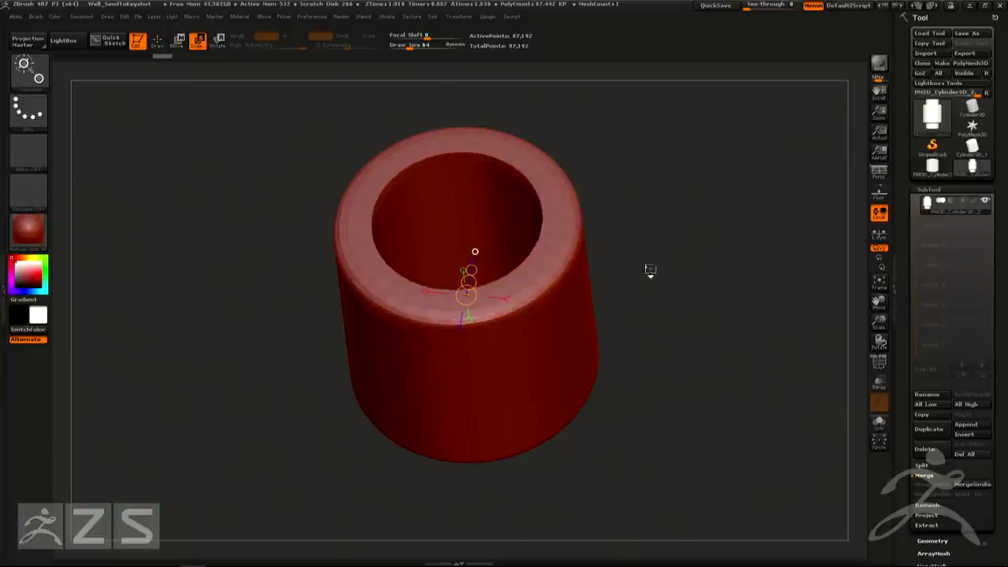
Return to the Standard brush and smooth the inner rims of the hole at the tube's top and bottom ends
key("b")
left_click(544, 286)
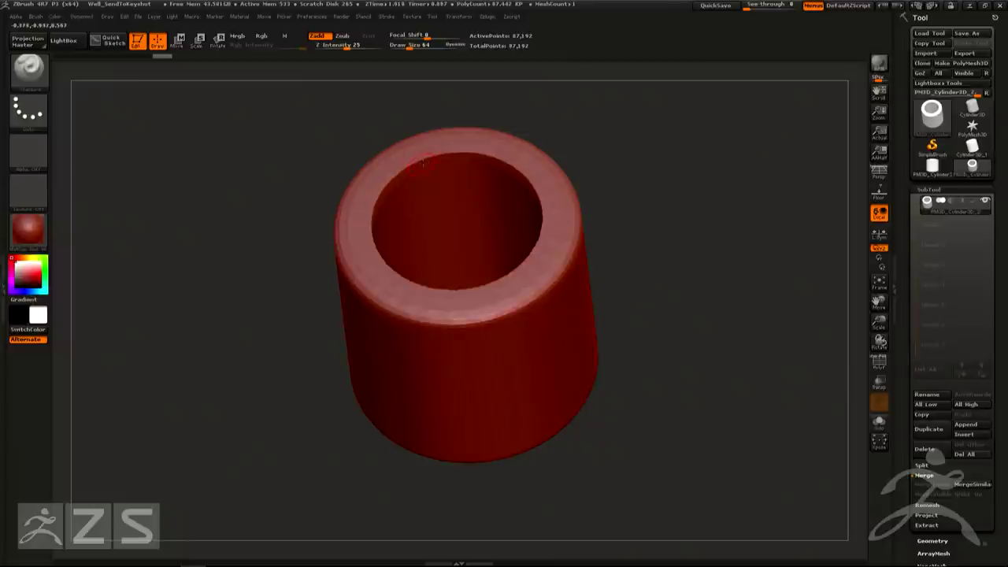
left_click_drag(459, 153, 408, 167, "shift")
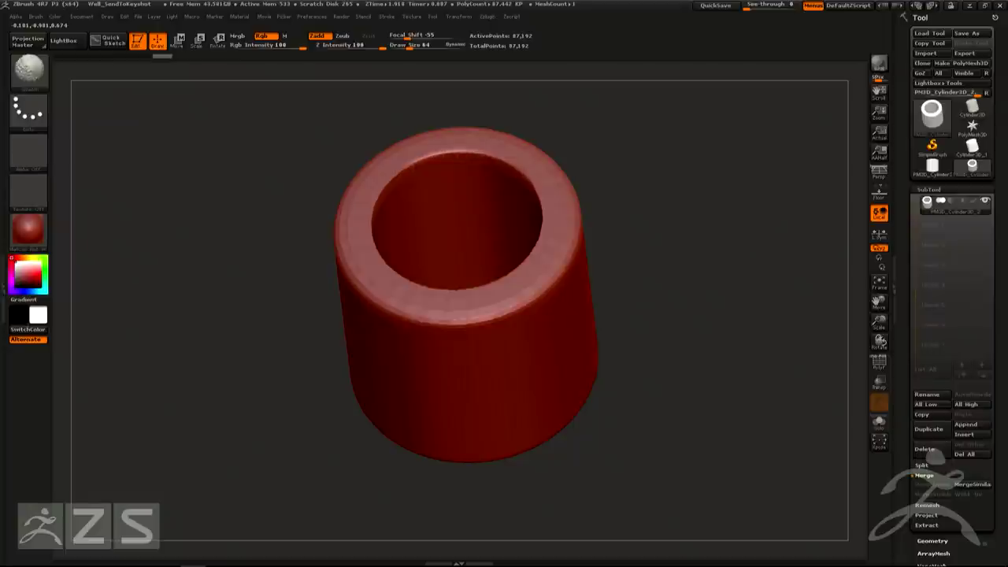
left_click_drag(373, 217, 383, 257, "shift")
right_click_drag(411, 268, 436, 348)
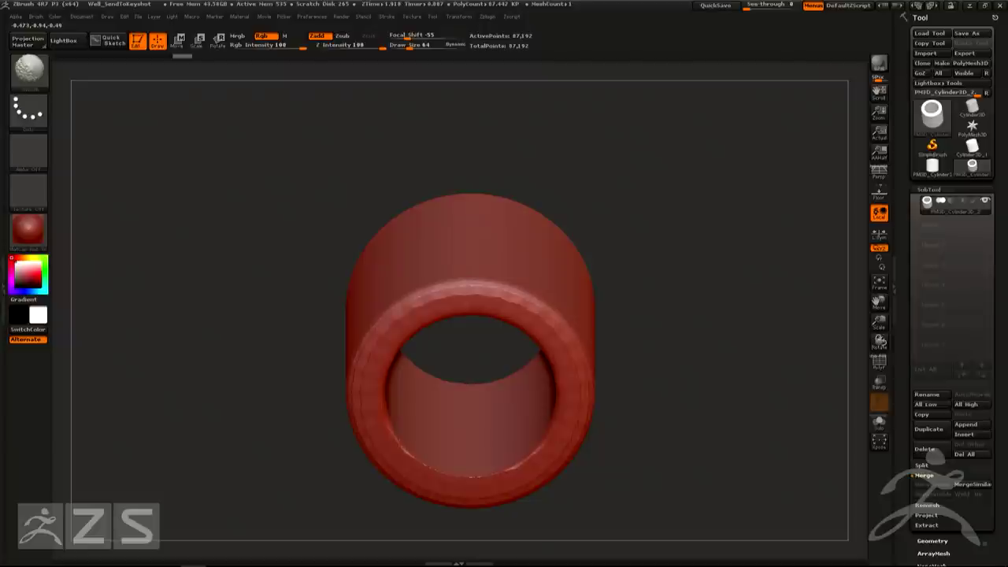
left_click_drag(660, 461, 661, 319)
left_click_drag(660, 385, 633, 92, "alt")
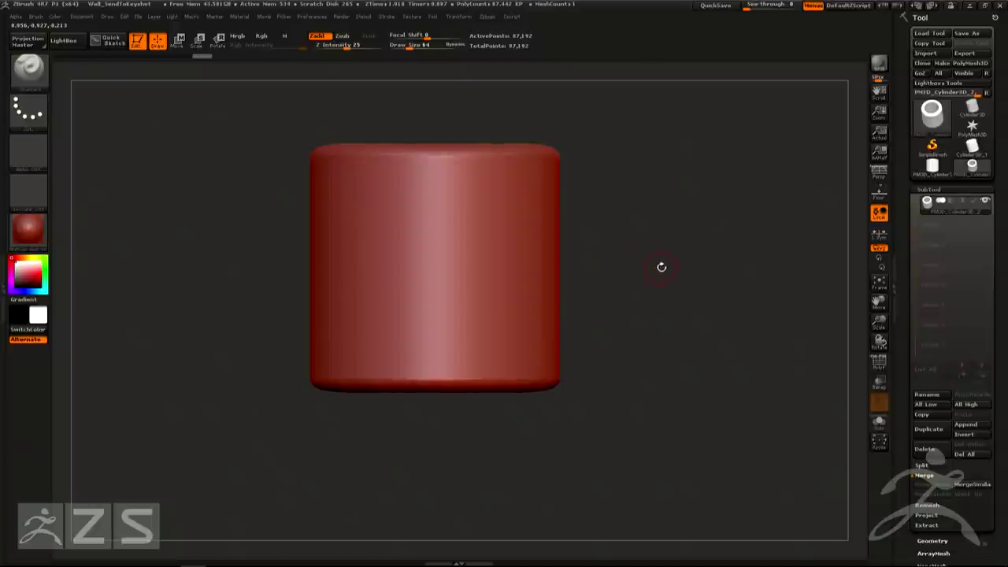
With the floor grid shown, mask the tube's bottom edge, turn it into its own polygroup and display the polyframe
left_click(870, 196)
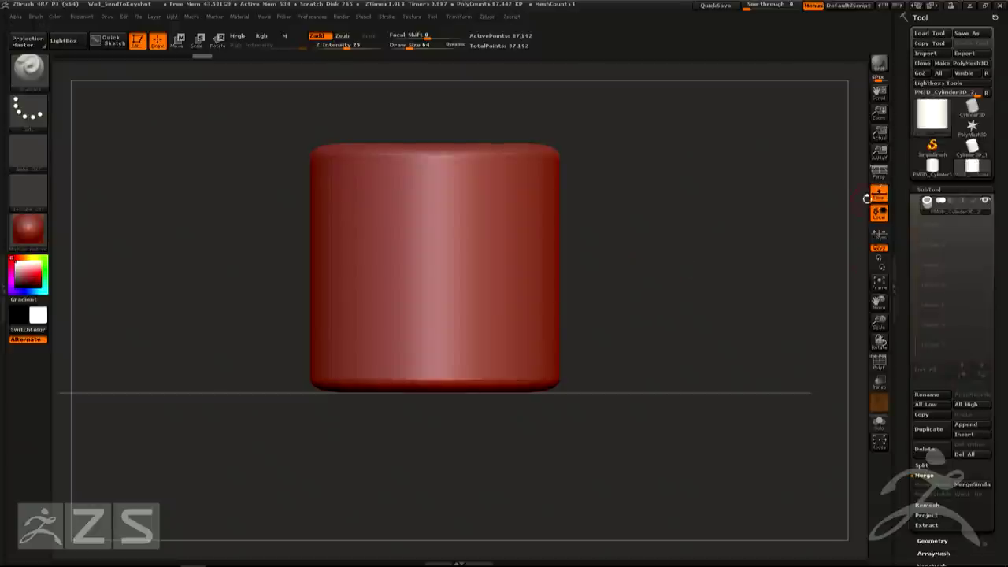
left_click_drag(636, 303, 644, 259)
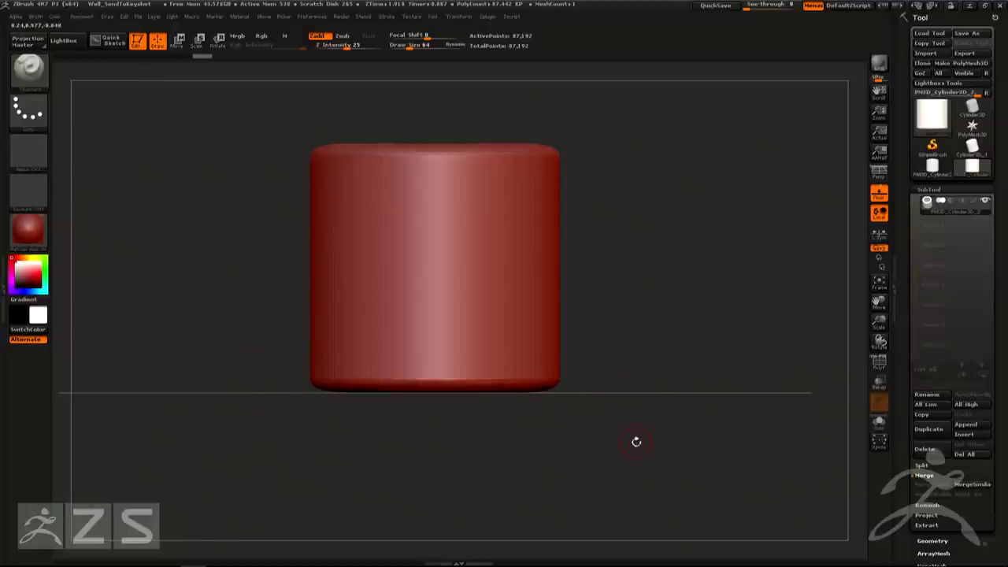
mouse_move(657, 465)
left_mouse_down("ctrl")
mouse_move(394, 439)
mouse_move(229, 382)
mouse_move(230, 372)
left_mouse_up("ctrl")
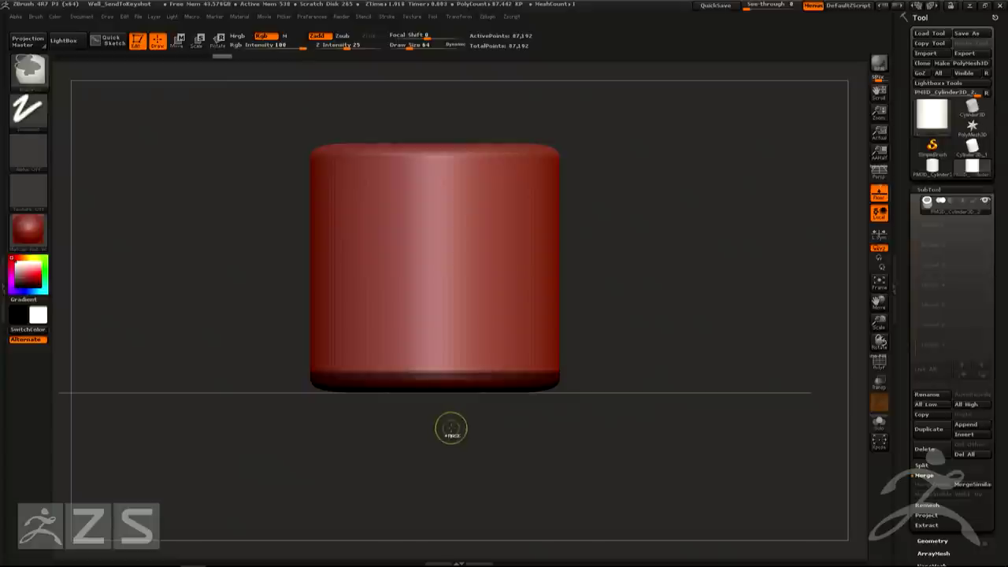
left_click_drag(450, 424, 451, 426, "ctrl")
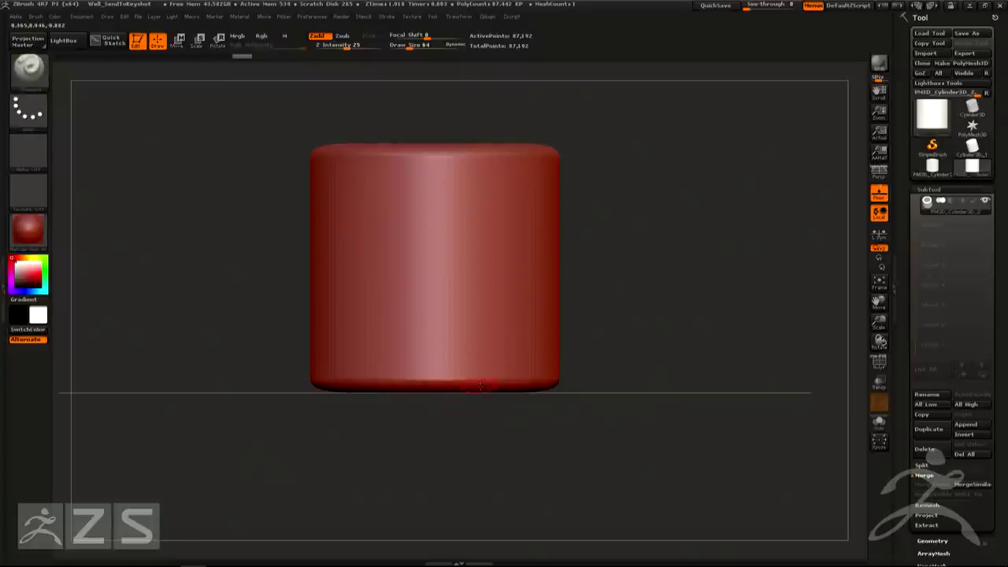
key("shift+f")
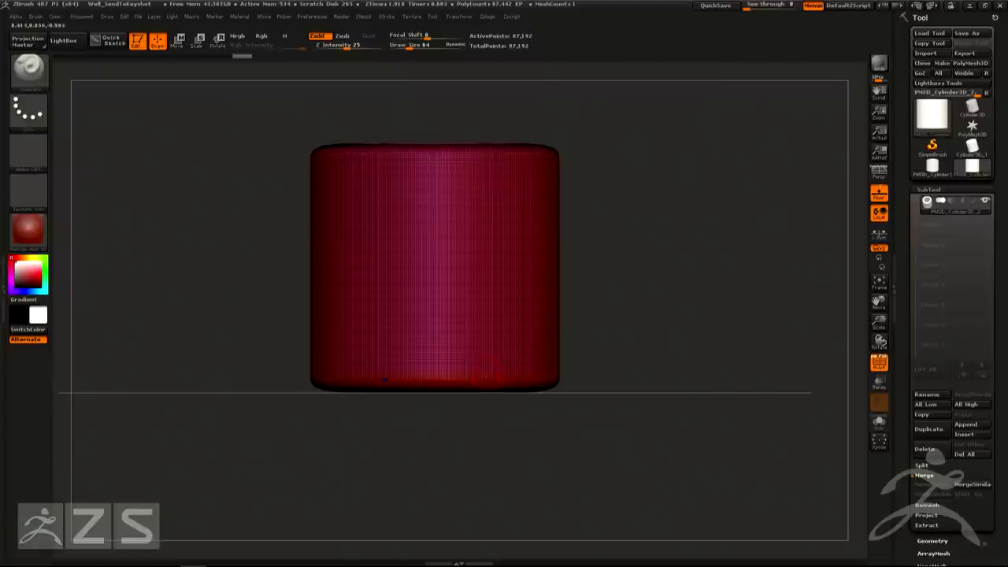
Hide the polygroup at the tube's bottom edge and check the open end against the floor
mouse_move(644, 354)
left_mouse_down()
mouse_move(642, 296)
mouse_move(631, 409)
mouse_move(630, 288)
mouse_move(630, 304)
left_mouse_up()
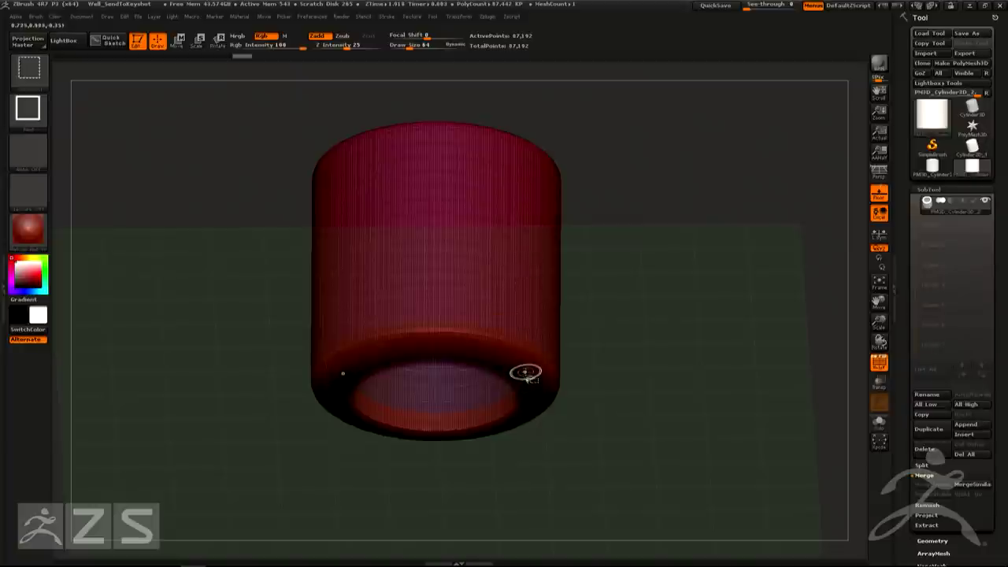
left_click(526, 371, "ctrl+shift")
left_click(528, 368, "ctrl+shift")
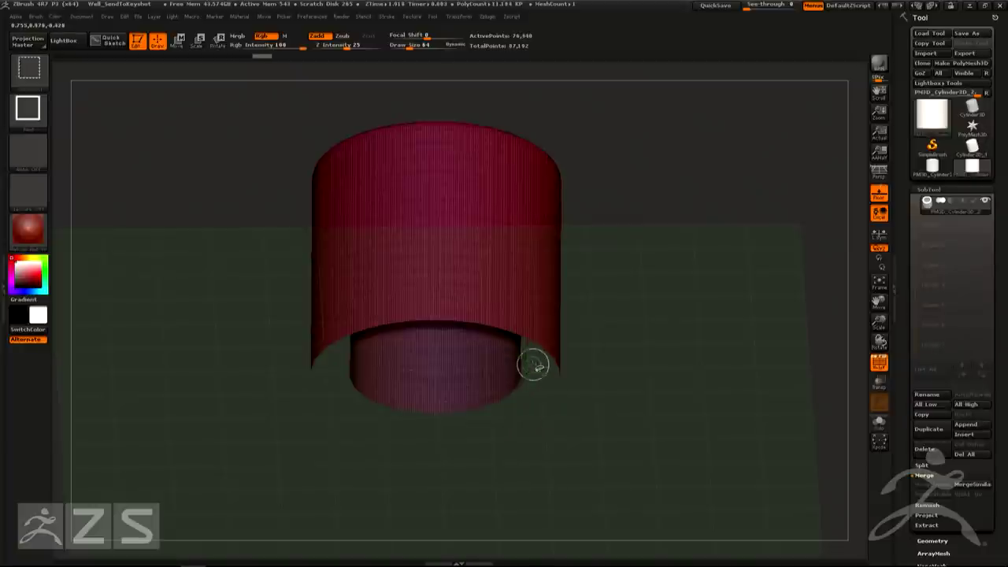
left_click_drag(612, 251, 604, 297)
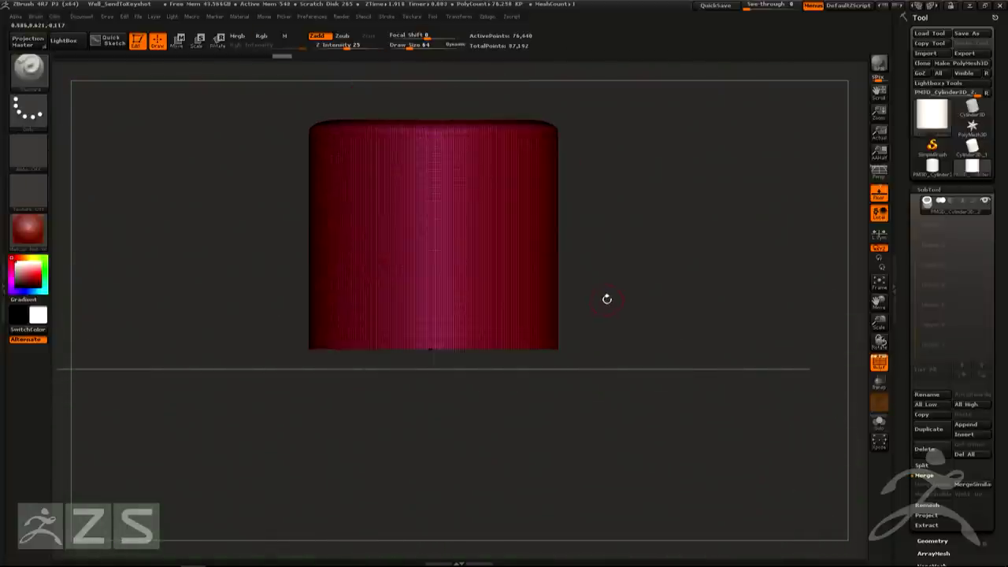
Turn off DynaMesh on the tube and delete the hidden geometry at its bottom edge
left_click(932, 541)
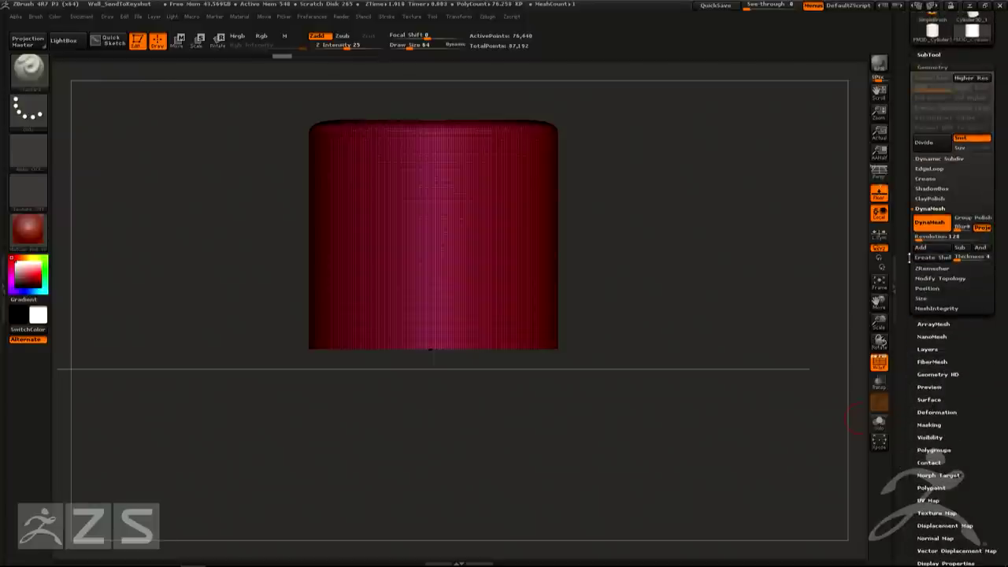
left_click(929, 222)
left_click_drag(904, 166, 905, 216)
left_click(938, 288)
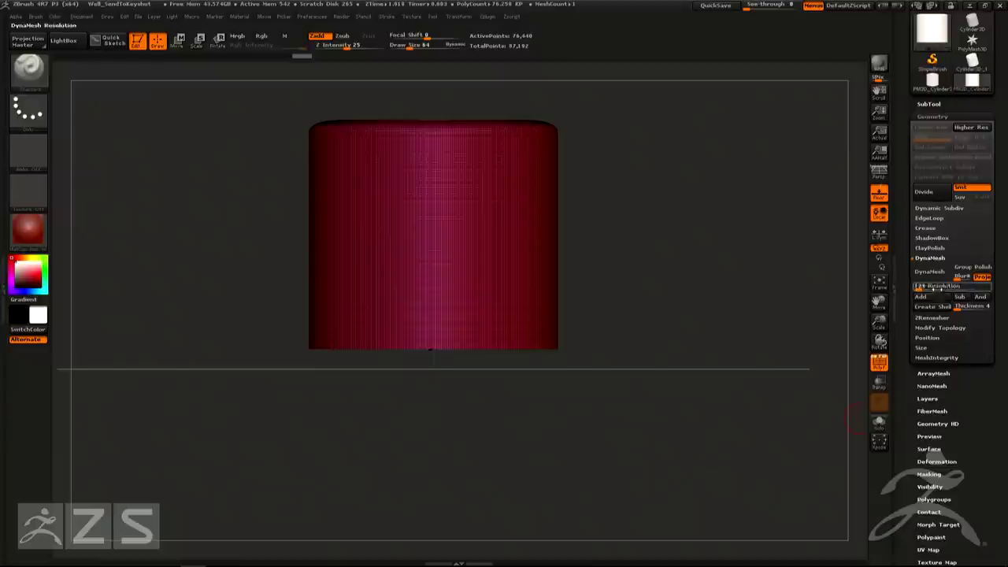
left_click(939, 328)
left_click(929, 318)
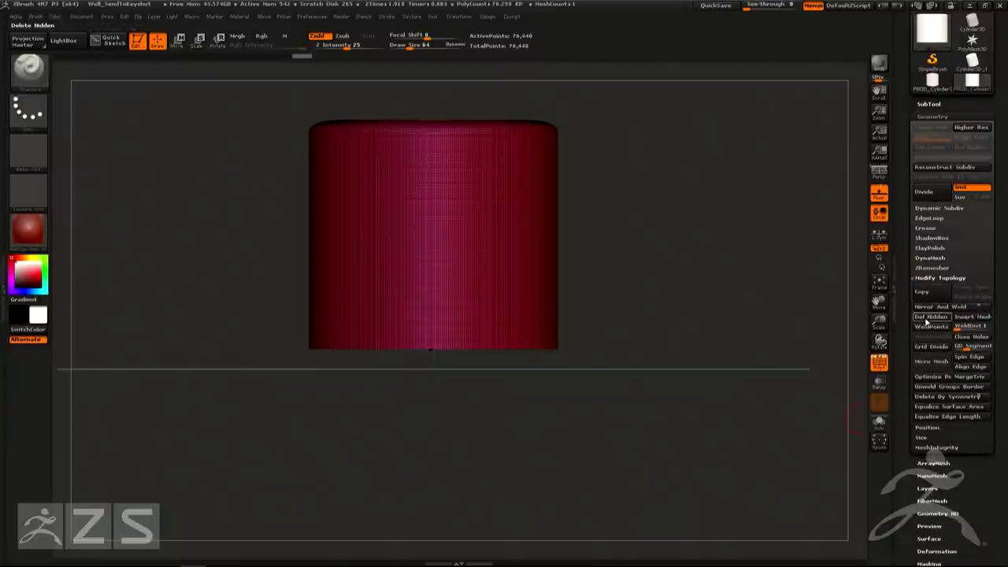
left_click_drag(625, 263, 69, 371)
left_click_drag(628, 240, 625, 257)
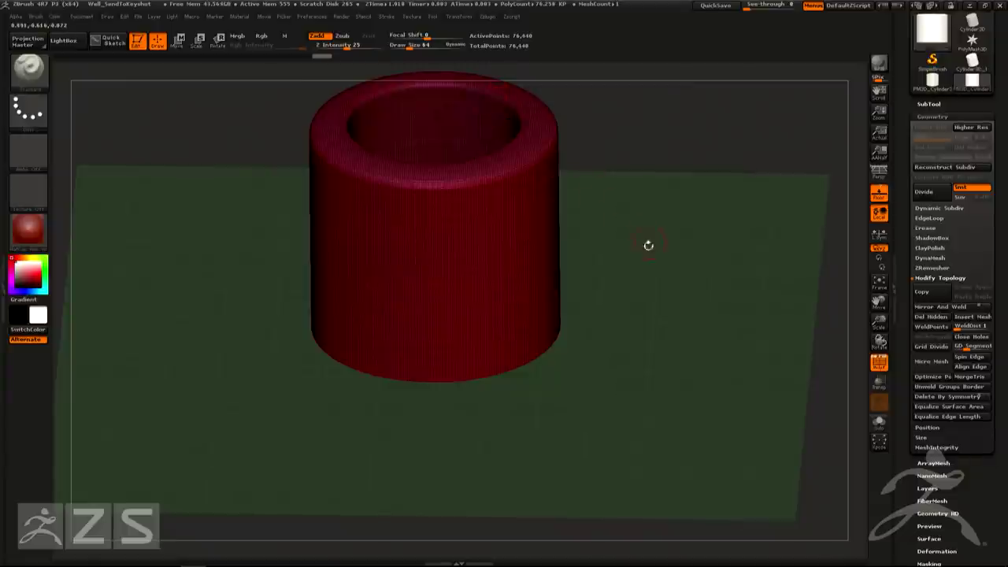
Mask the whole tube and convert it into a new polygroup
mouse_move(693, 417)
left_mouse_down("ctrl")
mouse_move(635, 398)
mouse_move(214, 124)
mouse_move(201, 60)
left_mouse_up("ctrl")
left_click(753, 334, "ctrl")
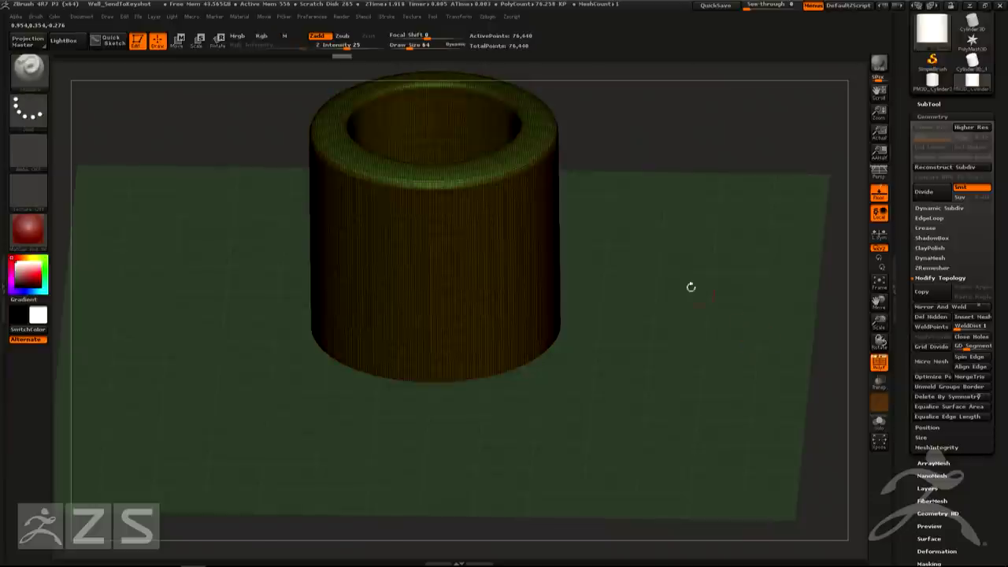
mouse_move(671, 256)
left_mouse_down()
mouse_move(672, 230)
mouse_move(689, 308)
mouse_move(675, 256)
mouse_move(666, 276)
mouse_move(674, 268)
left_mouse_up()
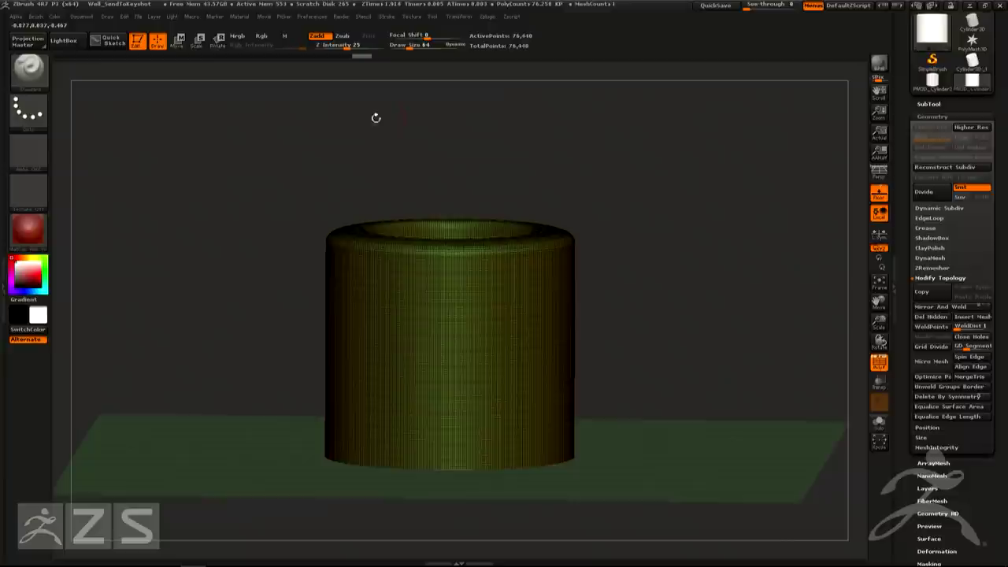
Dock the Zplugin palette and unwrap the tube with UV Master, with Symmetry and Polygroups disabled
left_click(5, 291)
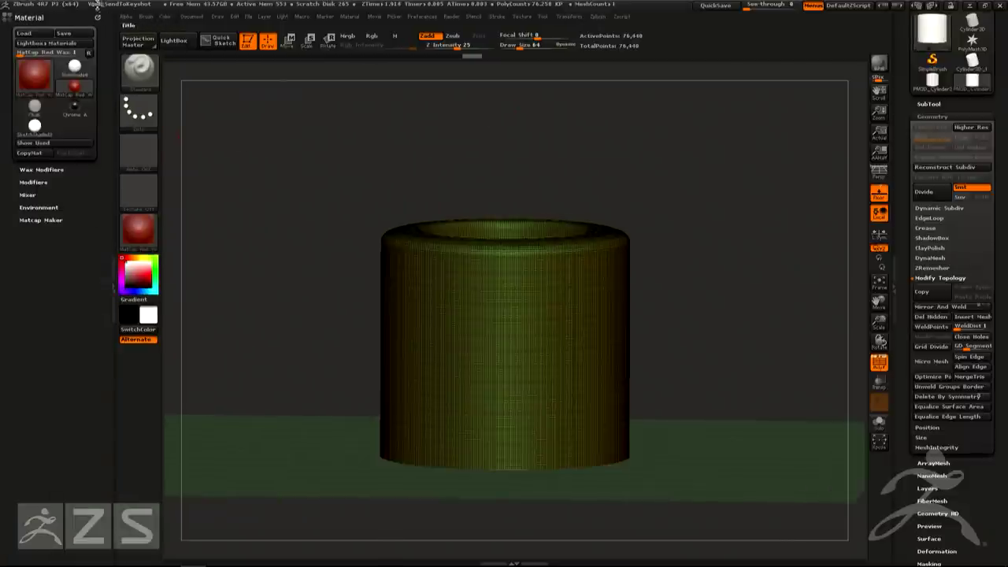
left_click(592, 18)
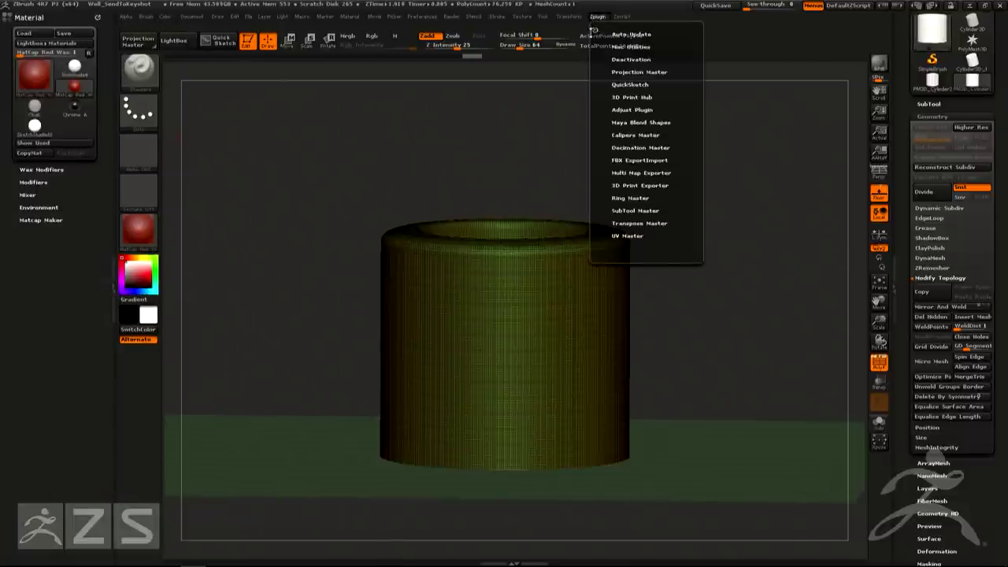
left_click_drag(595, 30, 86, 270)
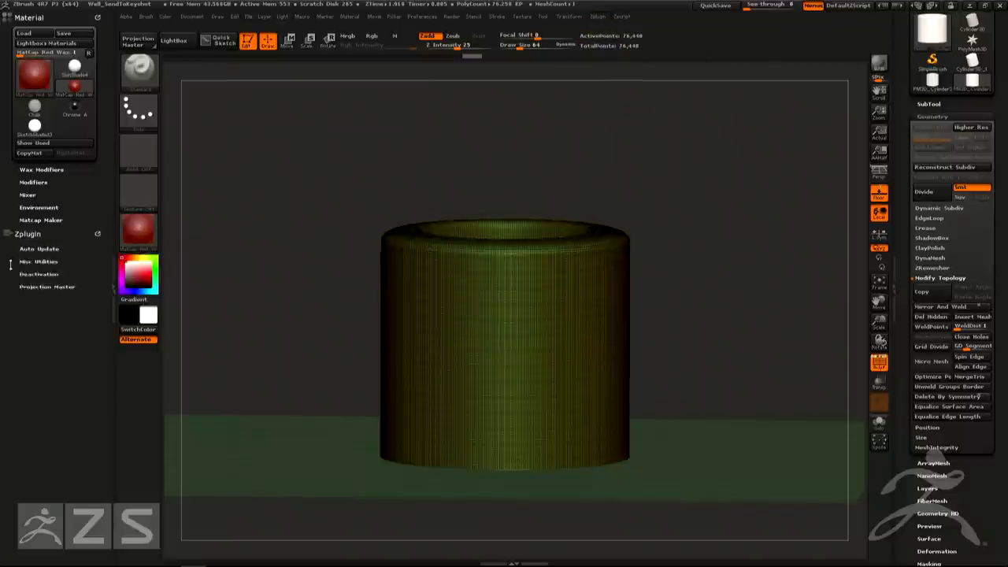
left_click(35, 451)
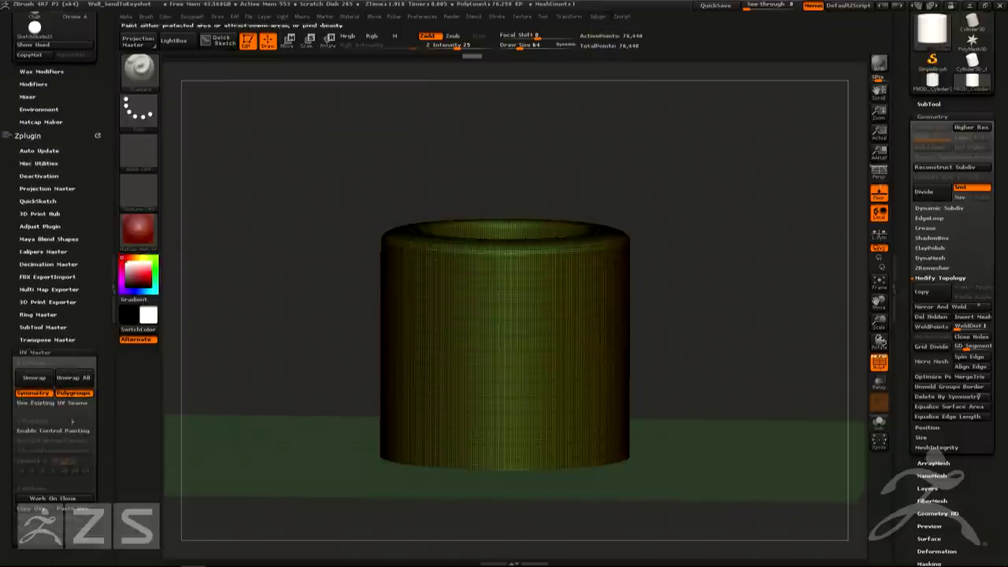
left_click(32, 393)
left_click(73, 393)
left_click(35, 378)
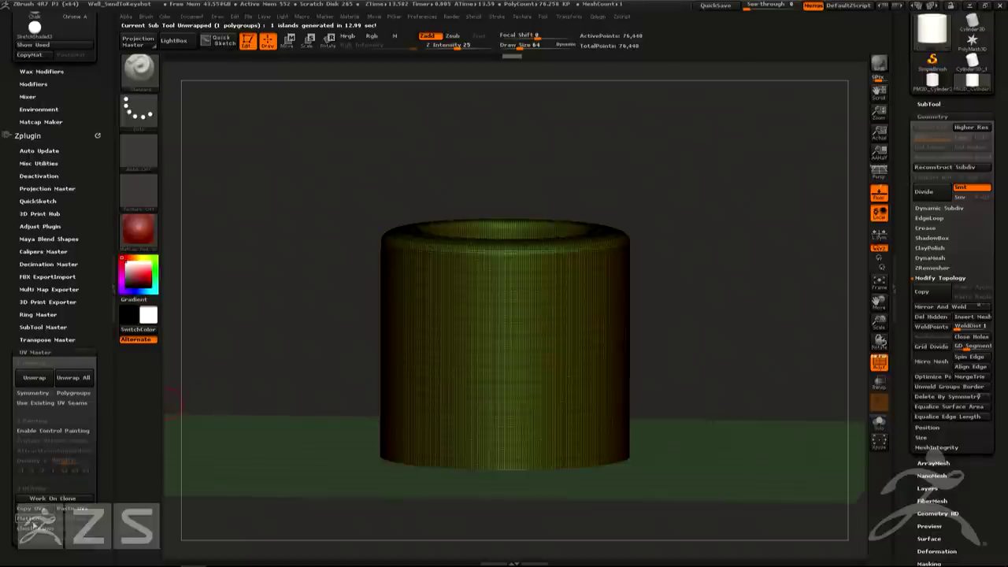
Flatten the tube's UVs, move the shell upward and rotate it level within the tile, and unflatten the mesh back to 3D
key("f")
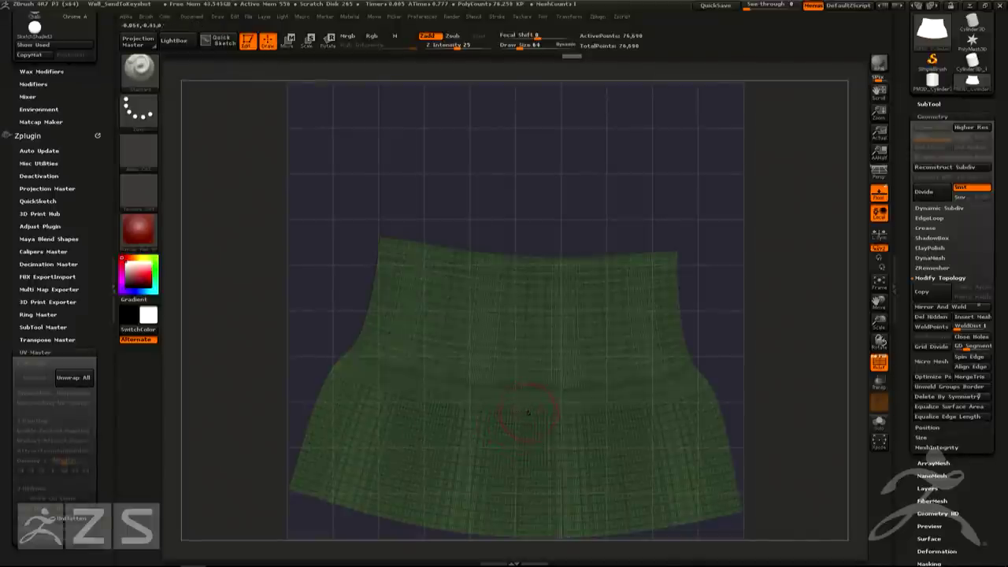
key("w")
left_click_drag(532, 425, 531, 207)
left_click_drag(529, 323, 527, 293)
key("e")
key("r")
left_click_drag(530, 227, 536, 267)
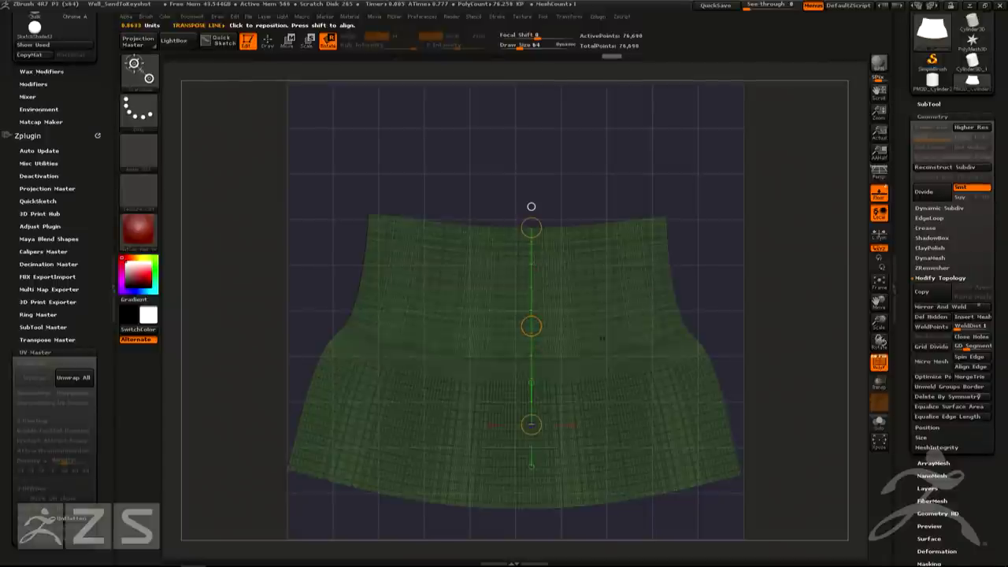
key("w")
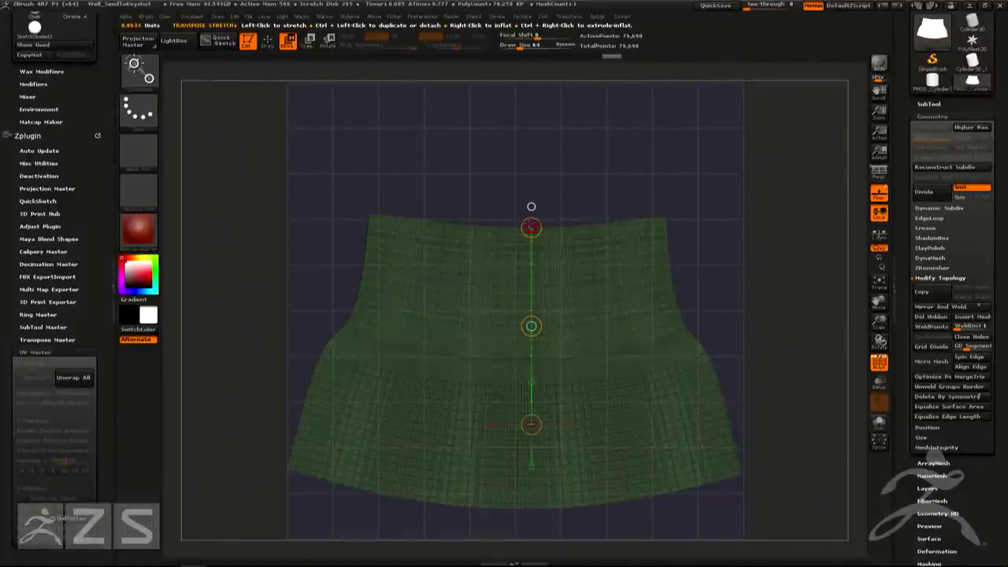
left_click_drag(530, 206, 512, 123)
left_click(73, 520)
mouse_move(768, 272)
left_mouse_down()
mouse_move(741, 315)
mouse_move(768, 276)
left_mouse_up()
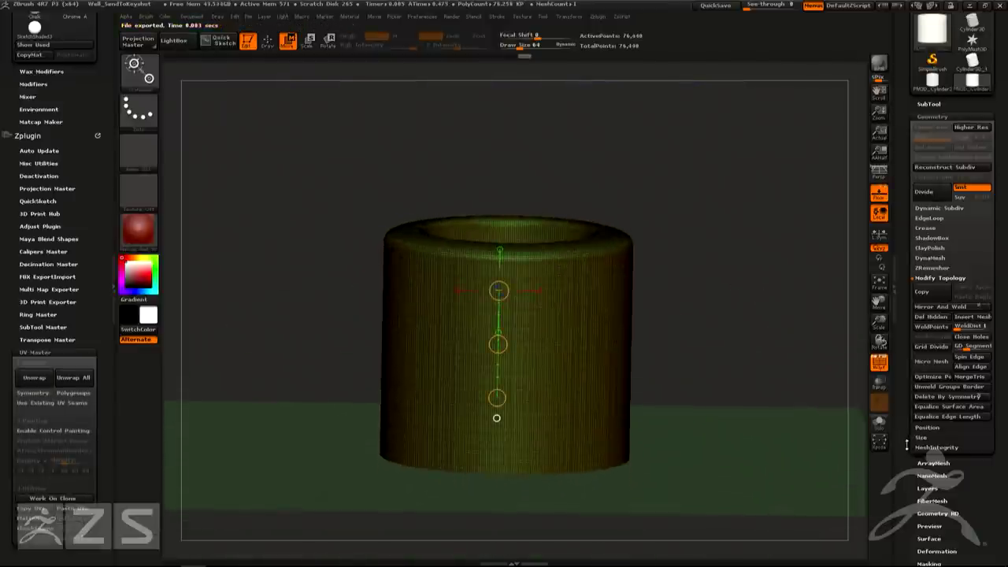
Import the StoneWallPattern_Diffuse image as the tube's texture map
scroll(907, 445, "down", 6)
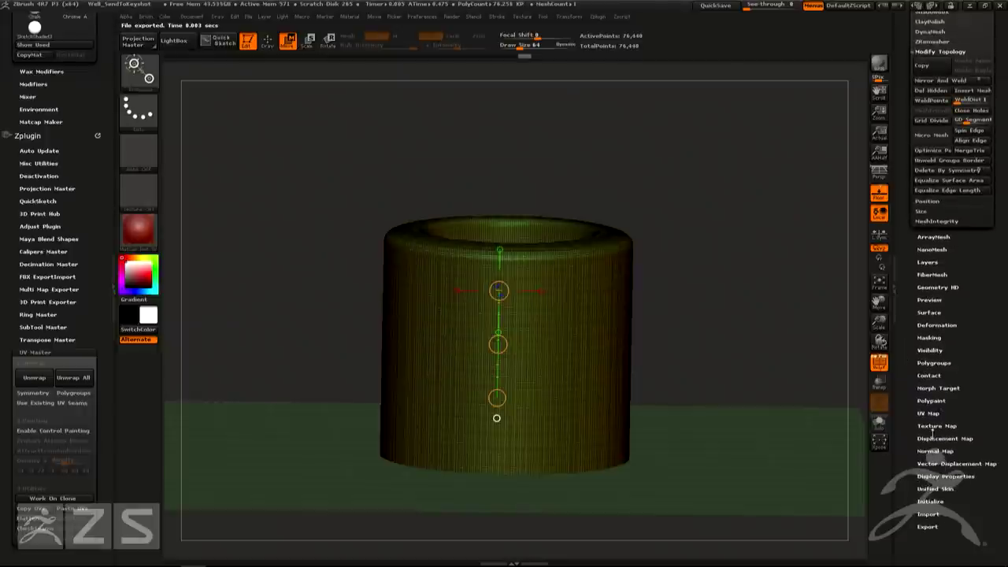
left_click(934, 425)
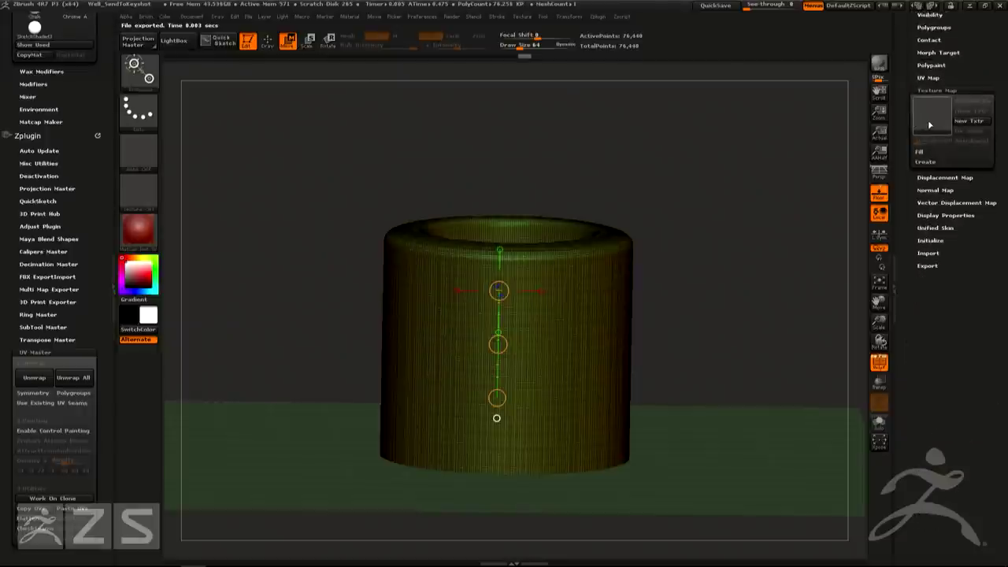
left_click(927, 126)
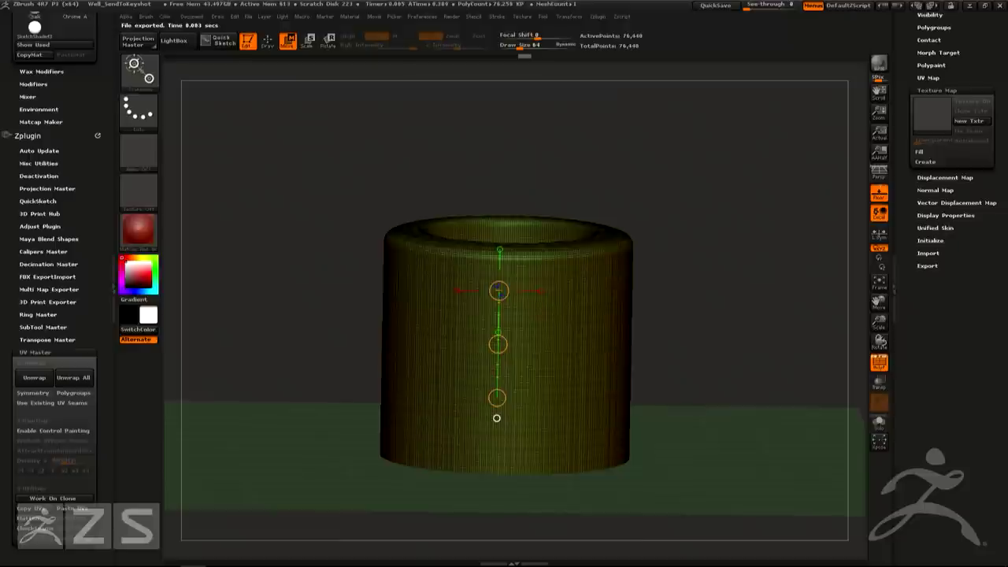
left_click(933, 126)
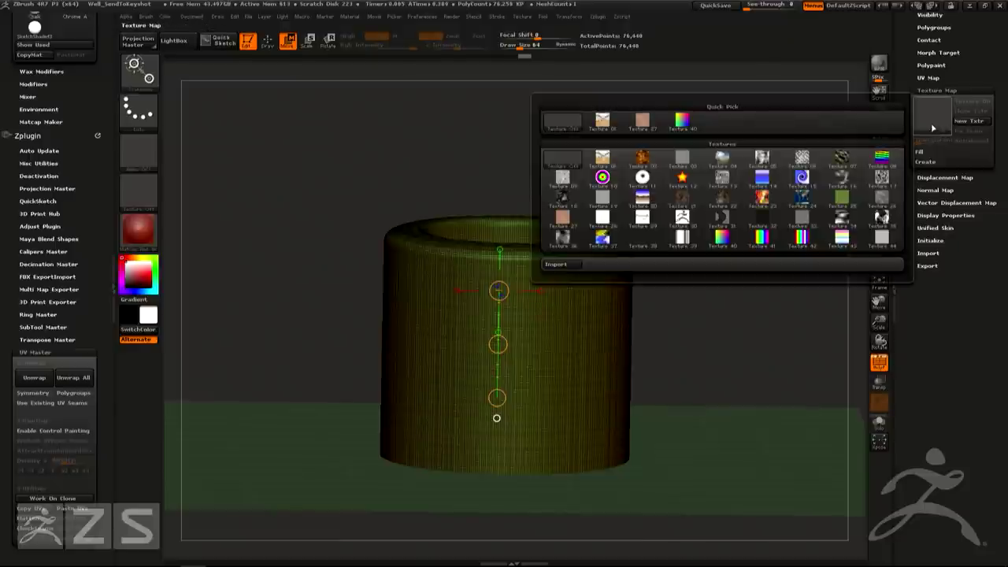
left_click(558, 267)
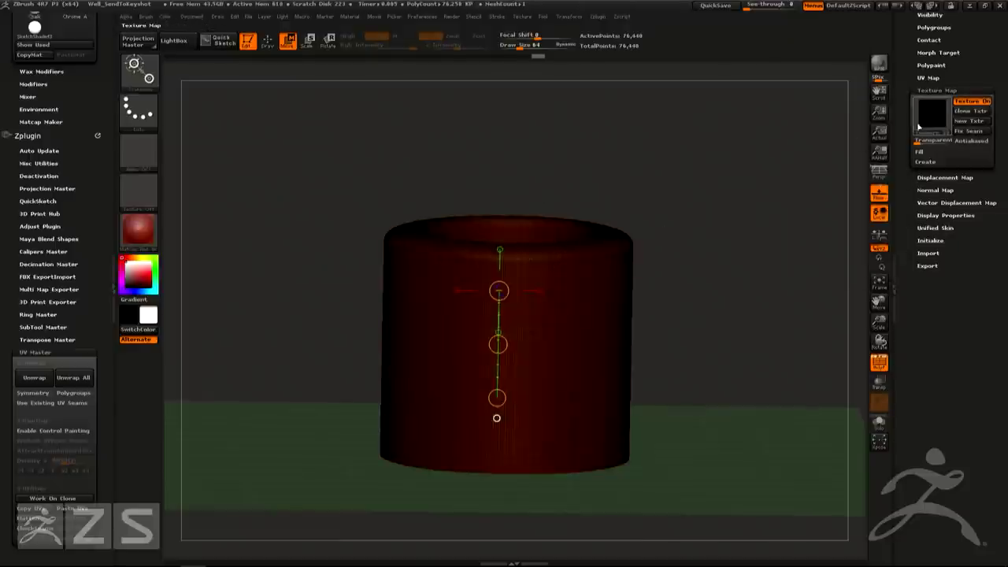
left_click(933, 122)
left_click(565, 265)
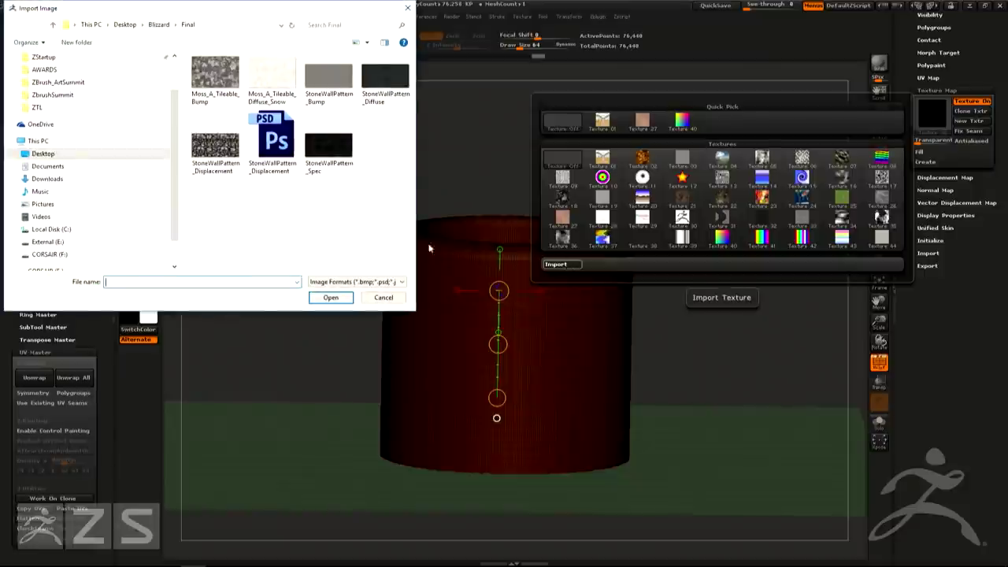
left_click(380, 78)
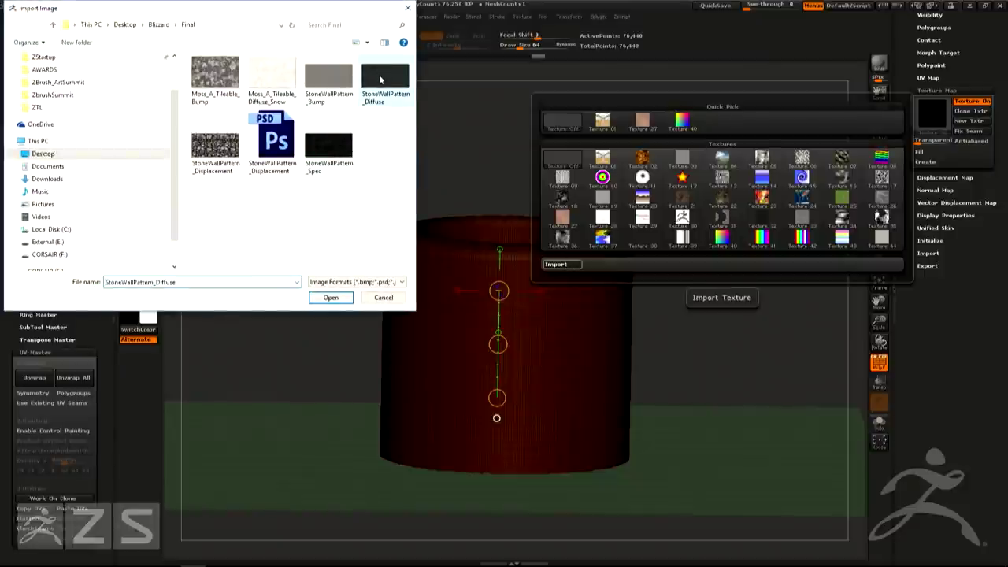
left_click(342, 299)
Turn off the polyframe and check the stone texture on the tube's outer wall
left_click_drag(552, 308, 617, 312)
left_click_drag(780, 302, 748, 297)
key("shift+f")
mouse_move(623, 315)
left_mouse_down()
mouse_move(617, 279)
mouse_move(626, 353)
mouse_move(640, 301)
mouse_move(646, 344)
mouse_move(607, 304)
mouse_move(633, 316)
left_mouse_up()
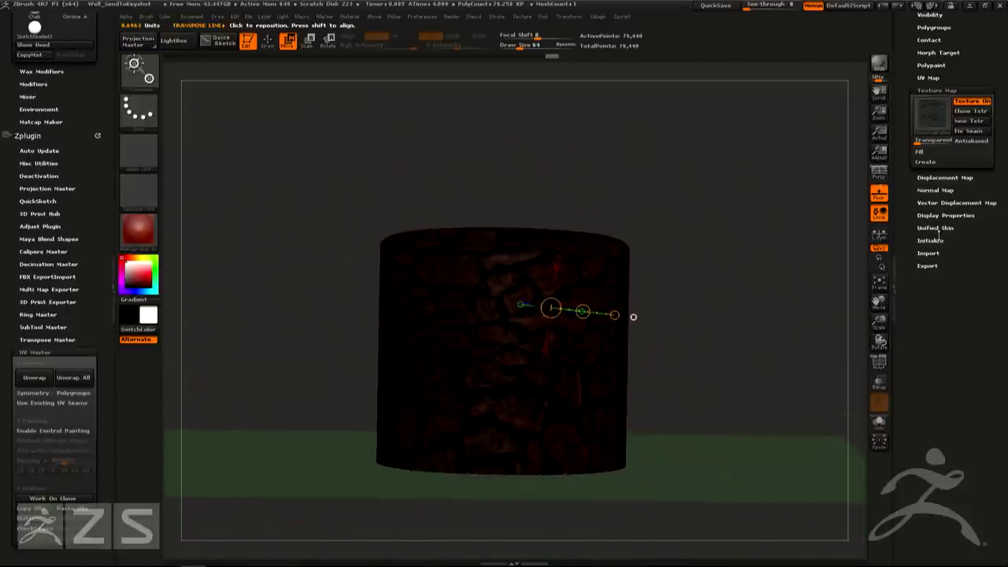
Import the StoneWallPattern_Displacement image as the tube's displacement map
left_click(937, 178)
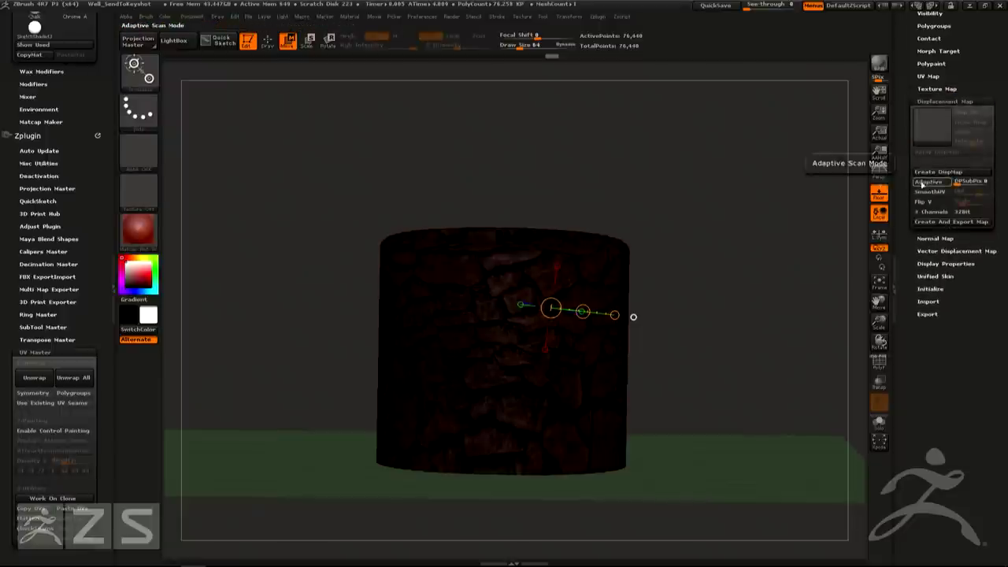
left_click(932, 125)
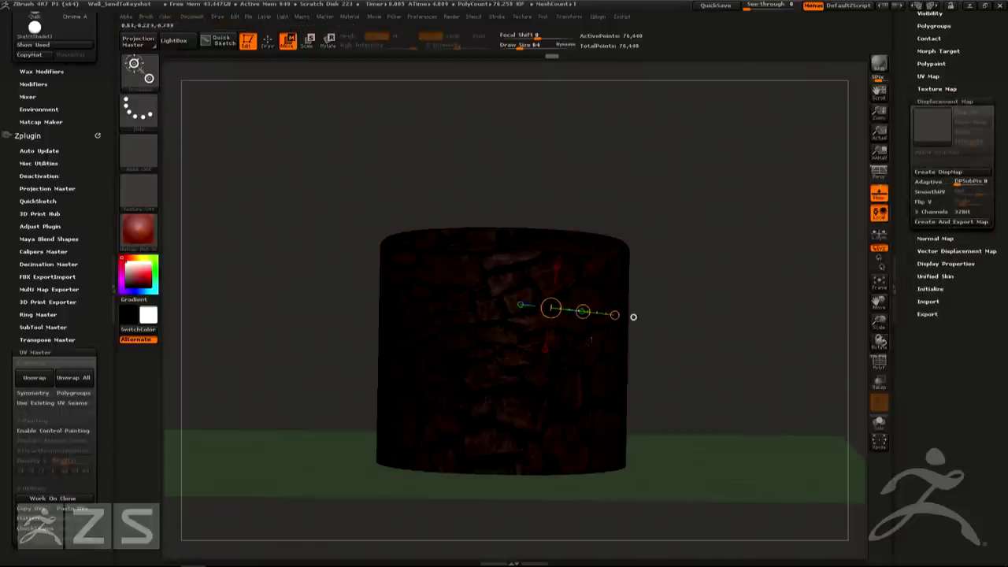
left_click(931, 124)
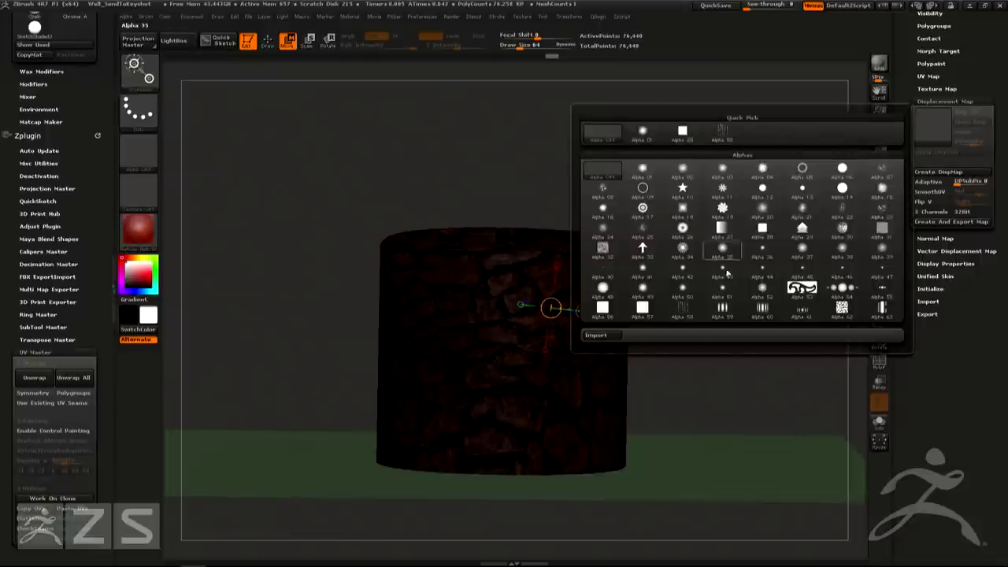
left_click(617, 336)
left_click(213, 153)
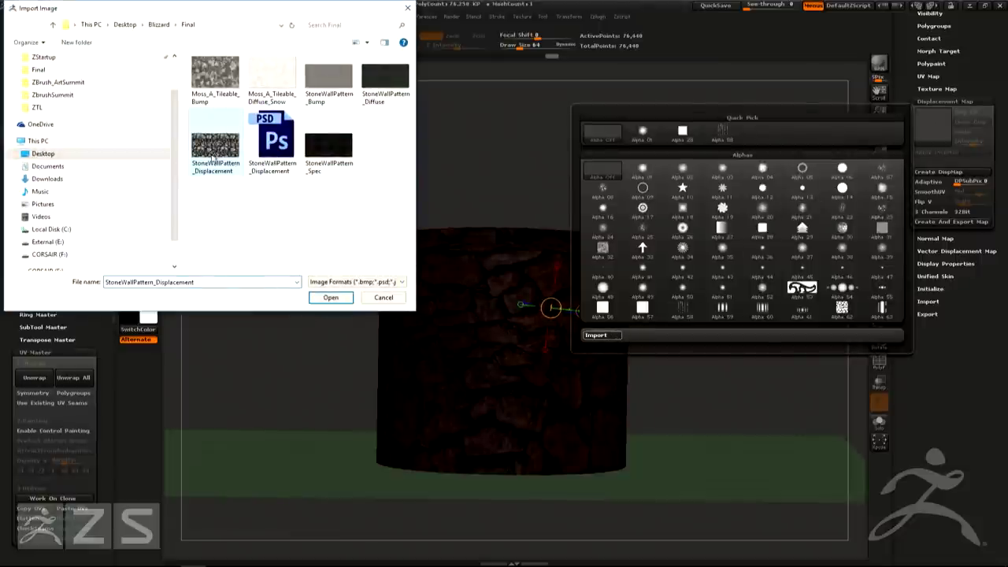
left_click(331, 297)
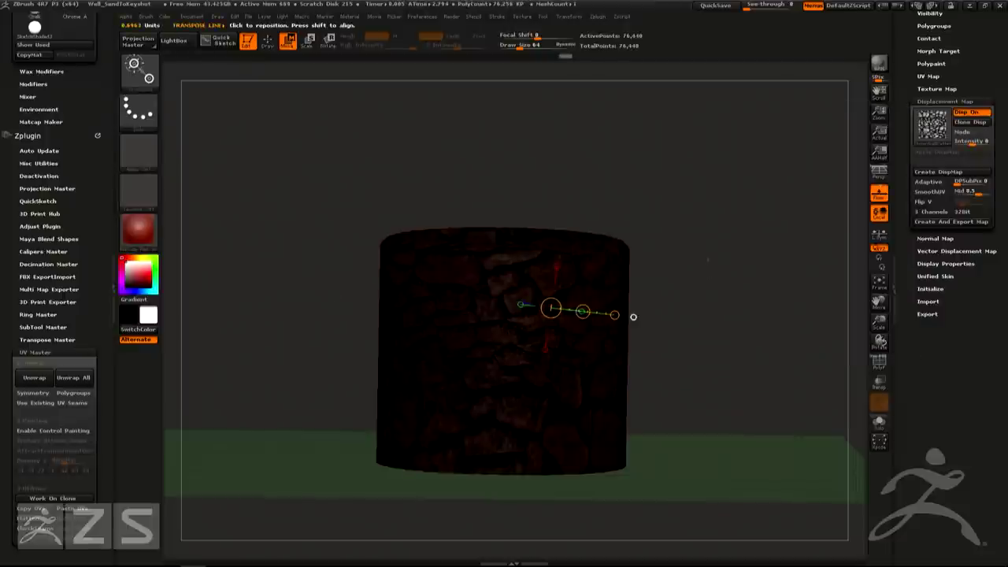
Try the MatCap Gray material on the textured tube
right_click_drag(699, 224, 700, 310, "ctrl")
key("space")
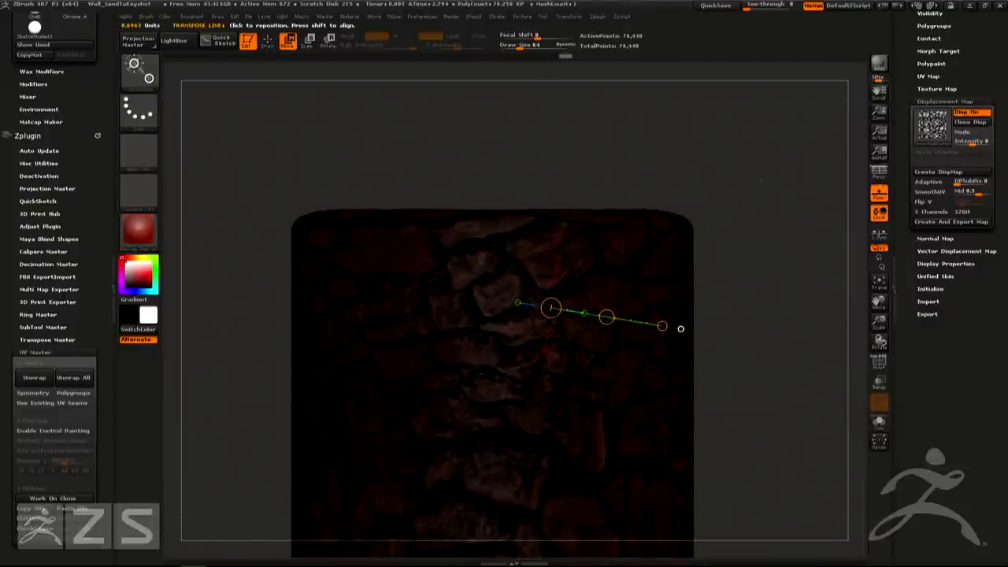
mouse_move(141, 234)
left_click(140, 234)
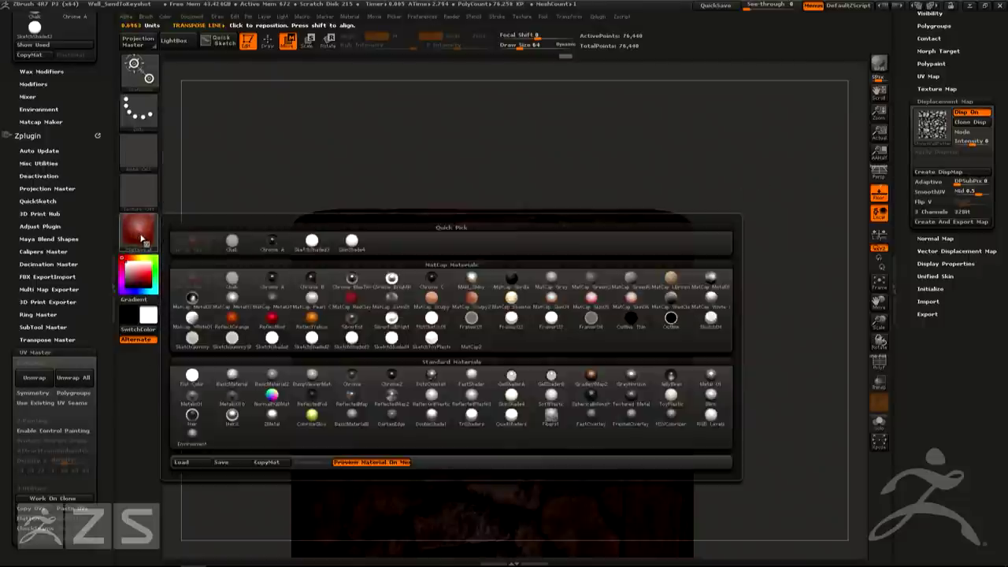
left_click(143, 233)
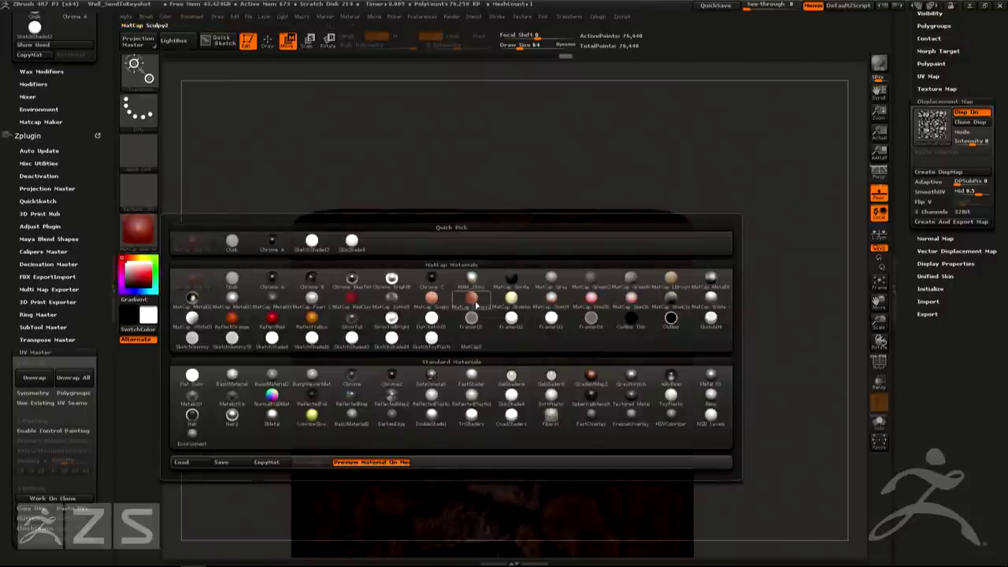
left_click(553, 281)
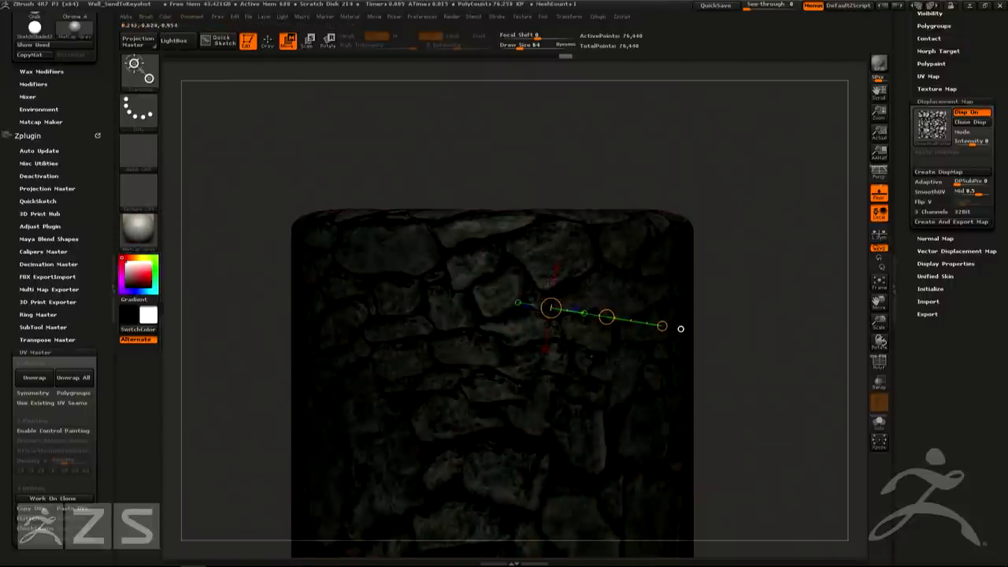
Switch the tube's material to BasicMaterial and frame the stone wall from the front
left_click(147, 232)
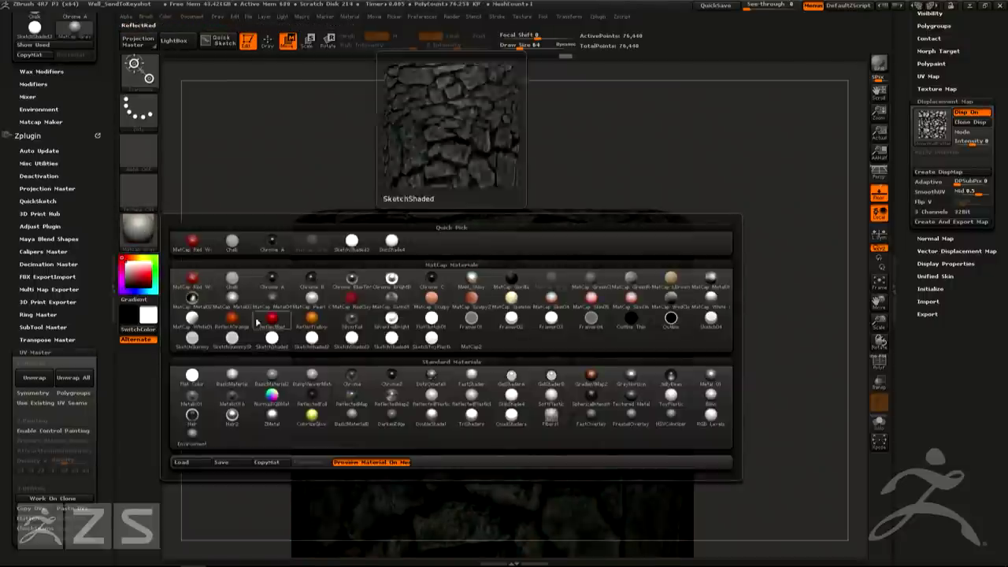
left_click(231, 375)
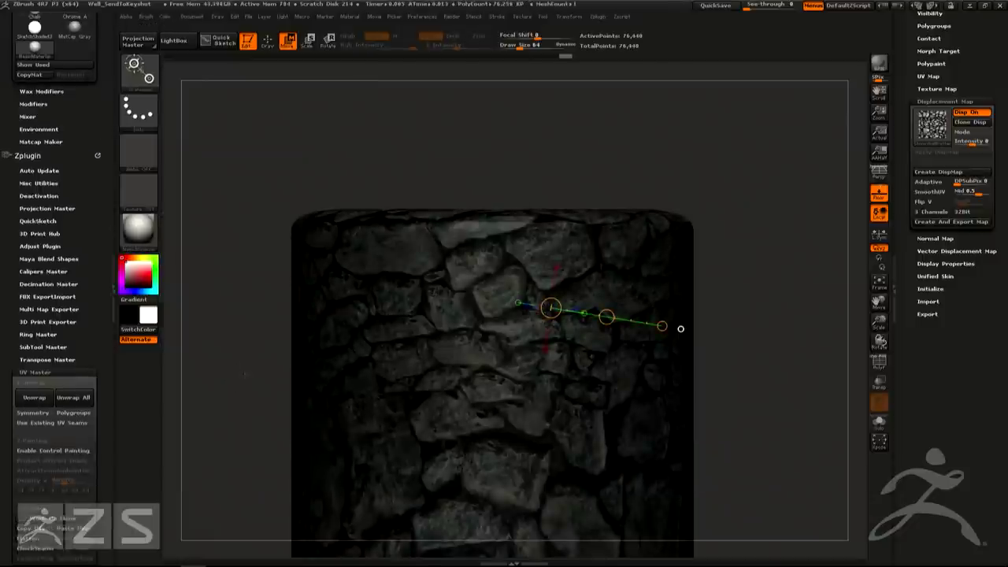
left_click_drag(247, 371, 207, 355, "alt")
left_click_drag(702, 215, 686, 241)
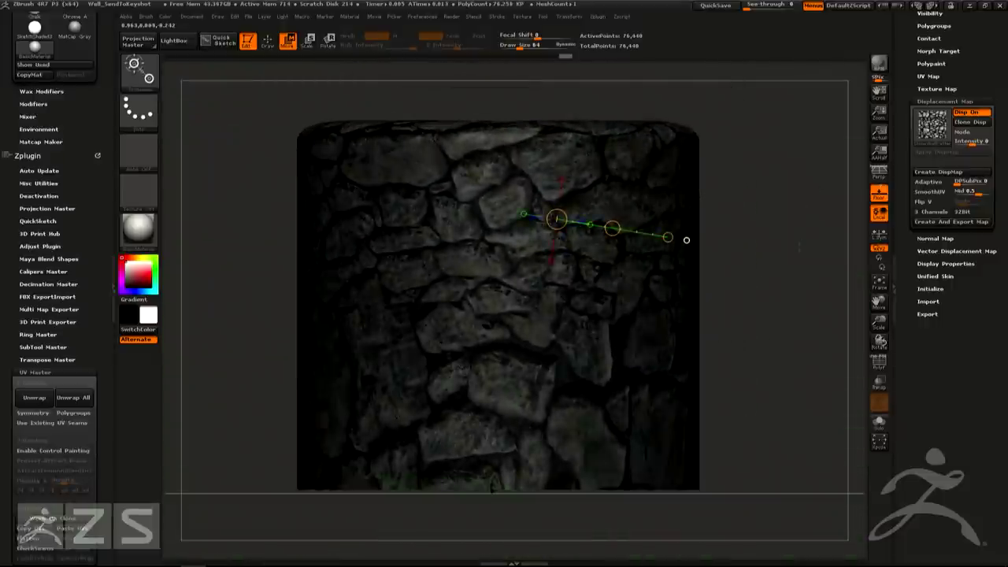
Switch the tube's material to SkinShade4 and compare the surface with its texture map off and on
left_click(138, 230)
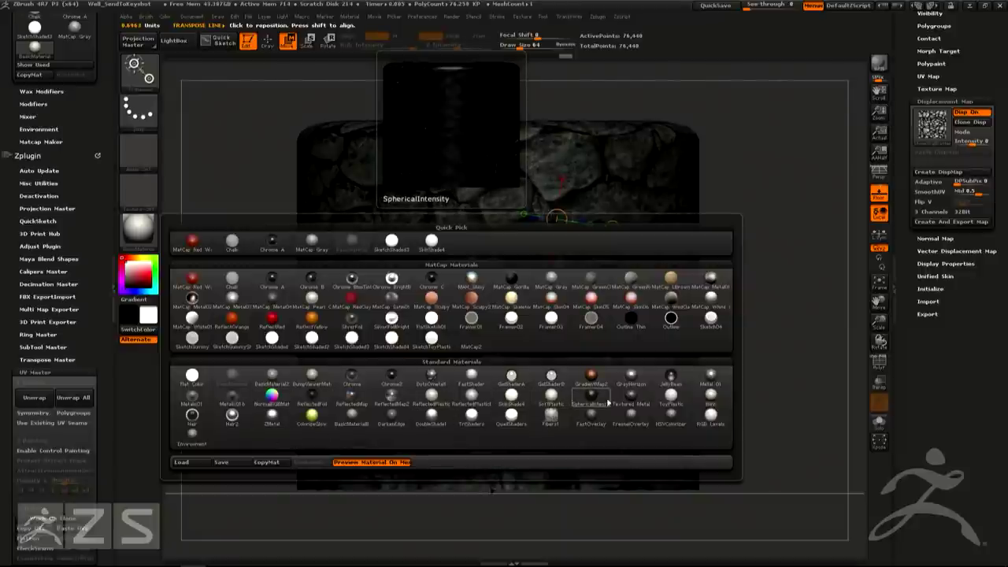
left_click(512, 403)
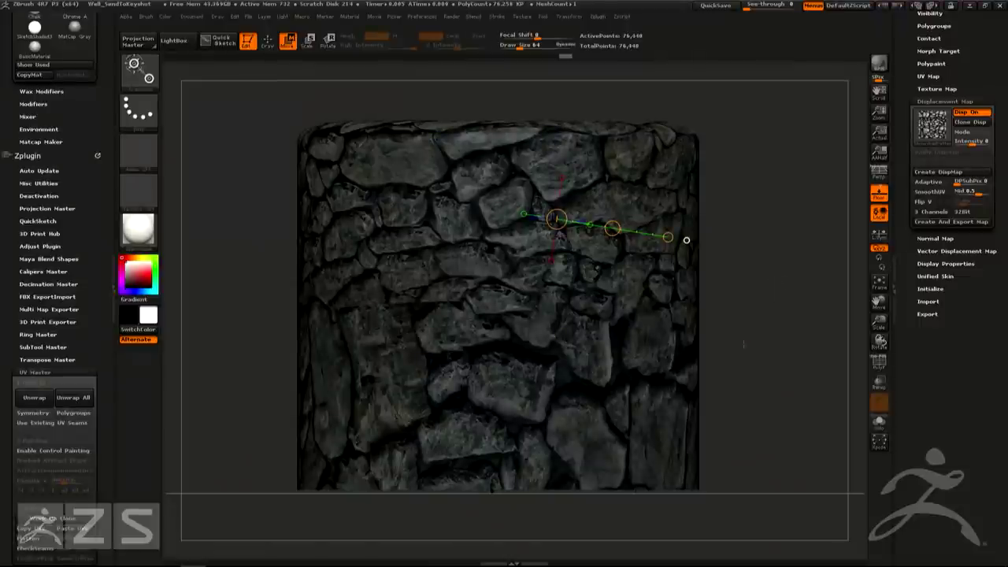
mouse_move(763, 302)
left_mouse_down()
mouse_move(693, 302)
mouse_move(835, 295)
mouse_move(764, 288)
left_mouse_up()
left_click(938, 90)
left_click(964, 99)
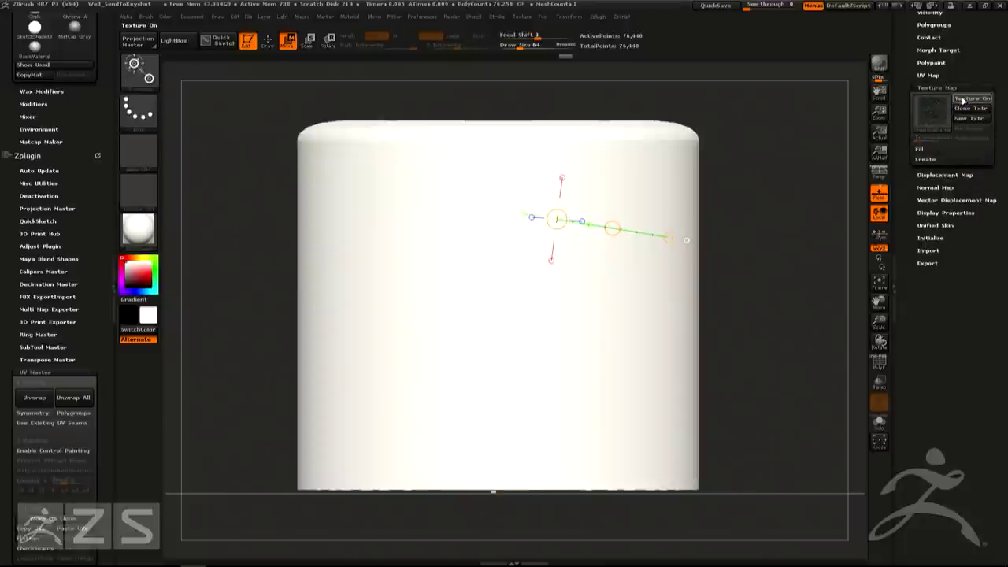
left_click(962, 99)
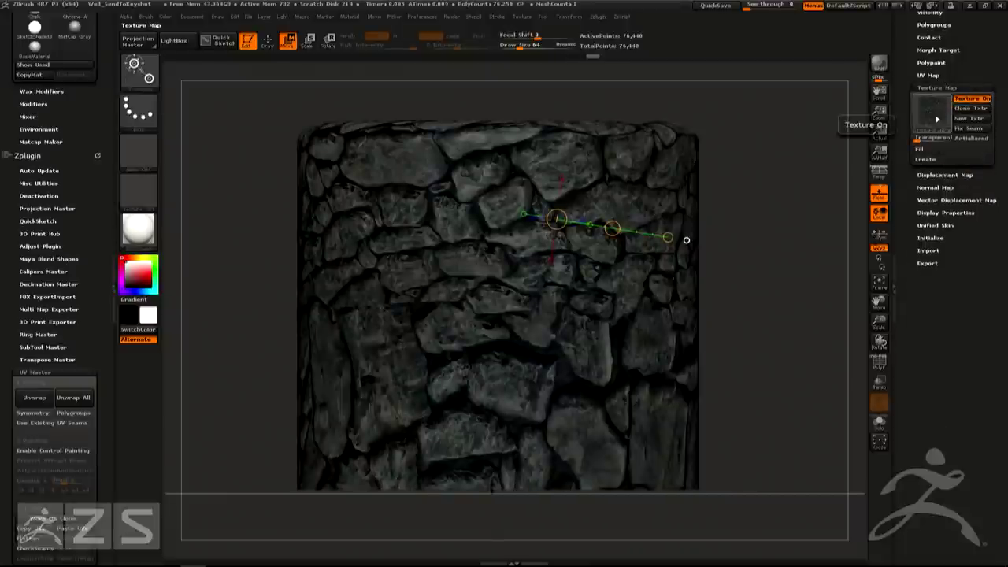
Try applying the stone wall displacement map to the tube at intensity 0.15
left_click(932, 175)
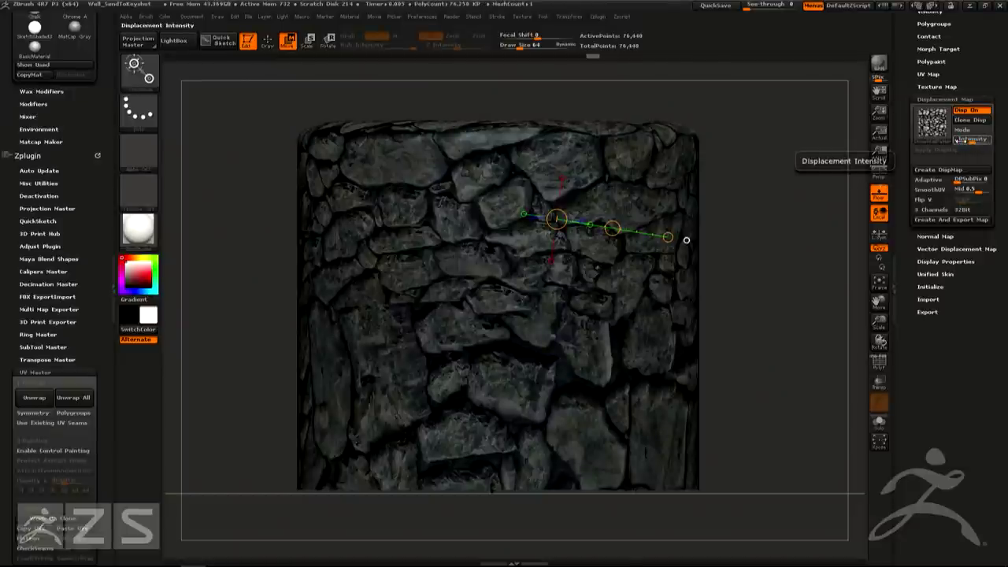
key("Return")
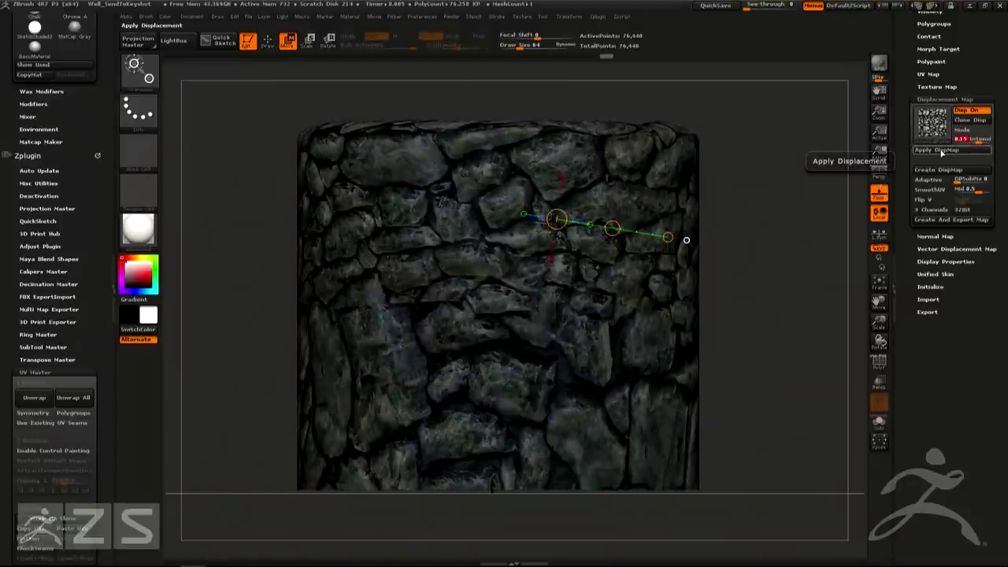
left_click(942, 150)
mouse_move(686, 239)
left_mouse_down()
mouse_move(716, 239)
mouse_move(559, 250)
mouse_move(686, 236)
left_mouse_up()
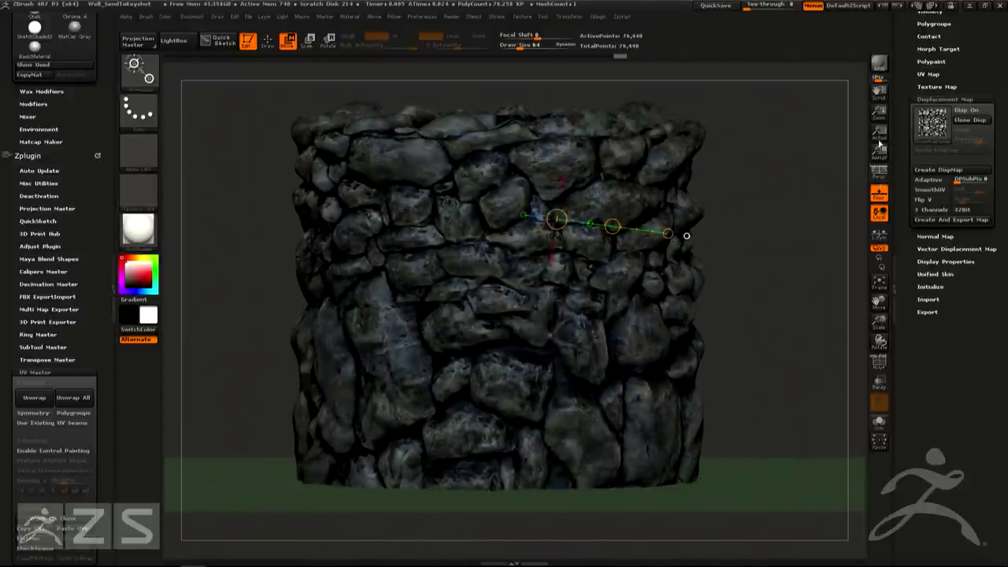
Check the displaced stones with the texture off and on, and undo the applied displacement
left_click(937, 87)
left_click(972, 97)
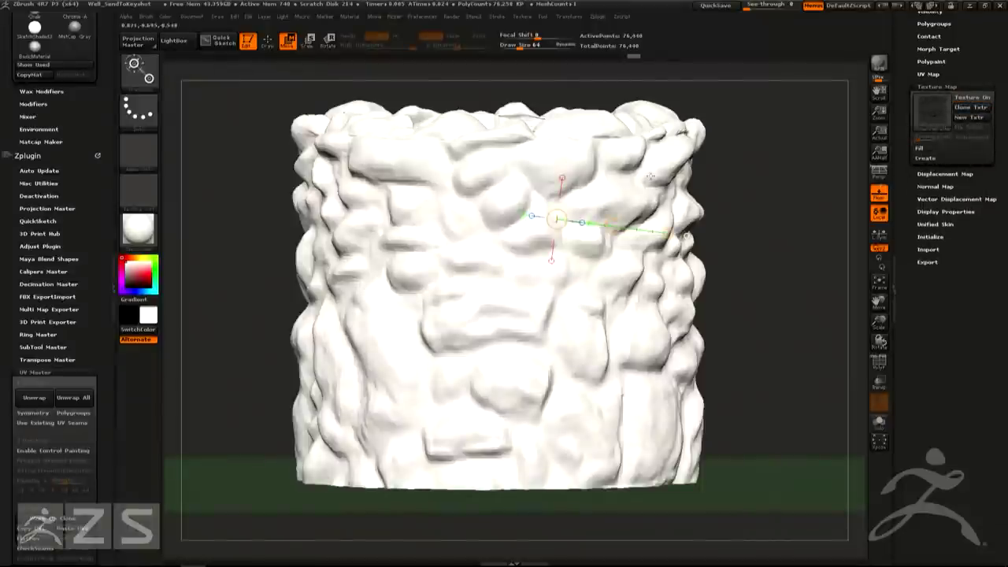
left_click(969, 97)
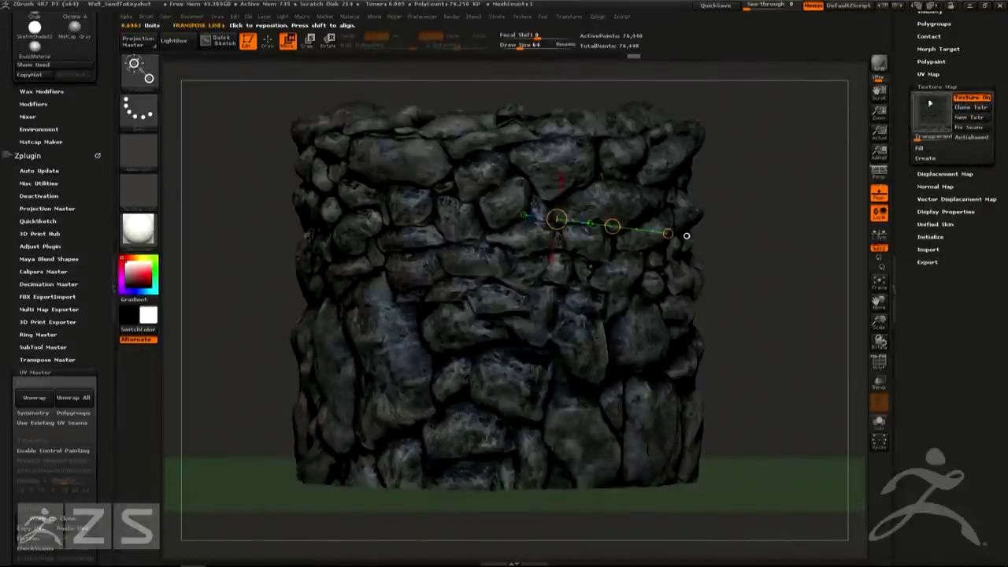
key("ctrl+z")
key("ctrl+z")
key("ctrl+z")
key("ctrl+z")
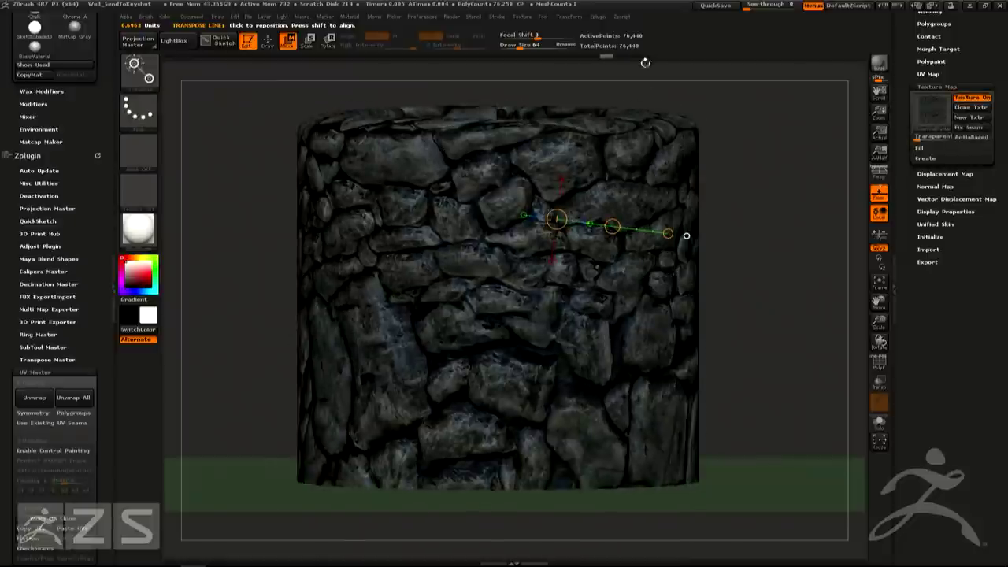
Subdivide the tube's mesh to about 1.219 million polygons and open its displacement map settings
key("ctrl+d")
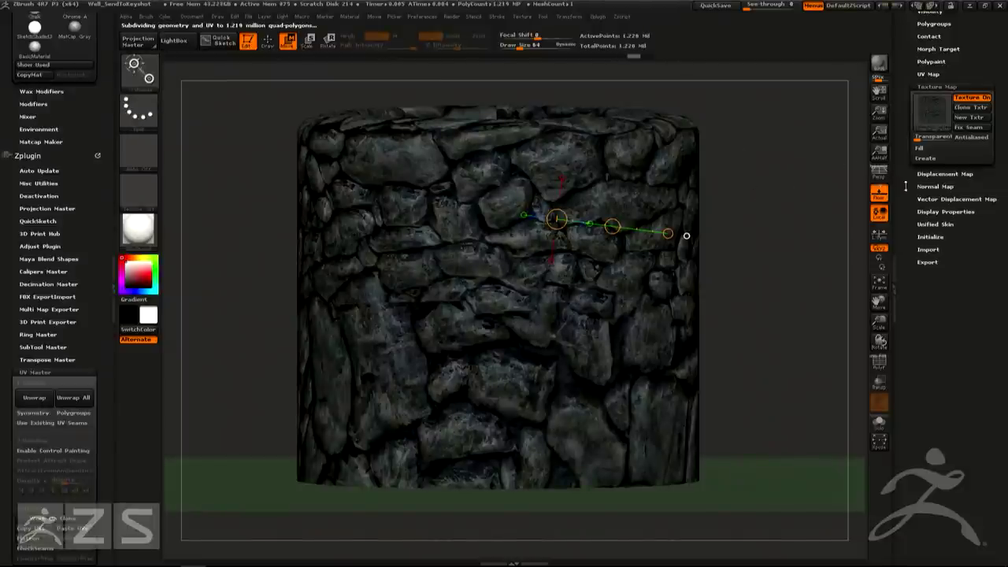
left_click(930, 173)
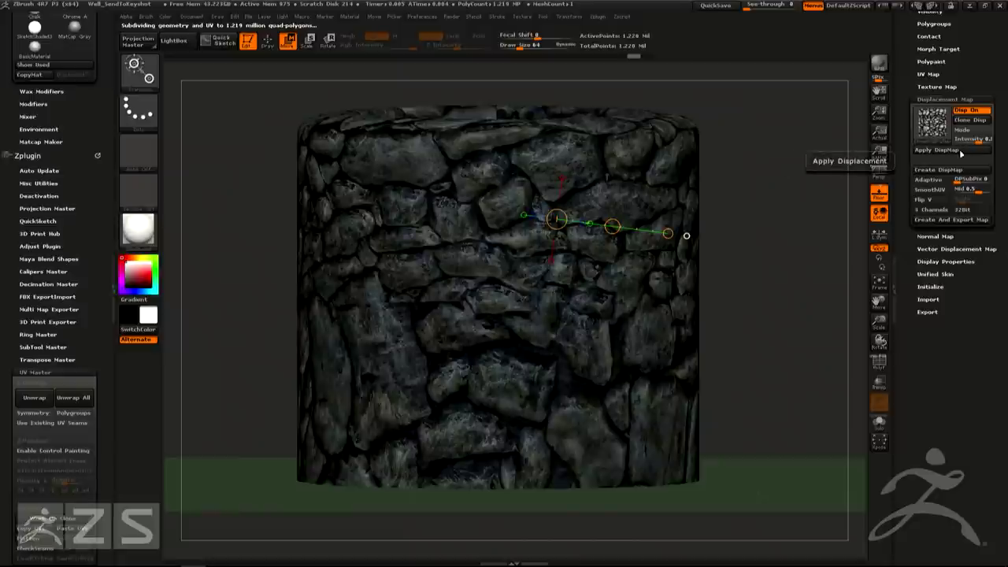
left_click(961, 194)
left_click(961, 194)
left_click(960, 194)
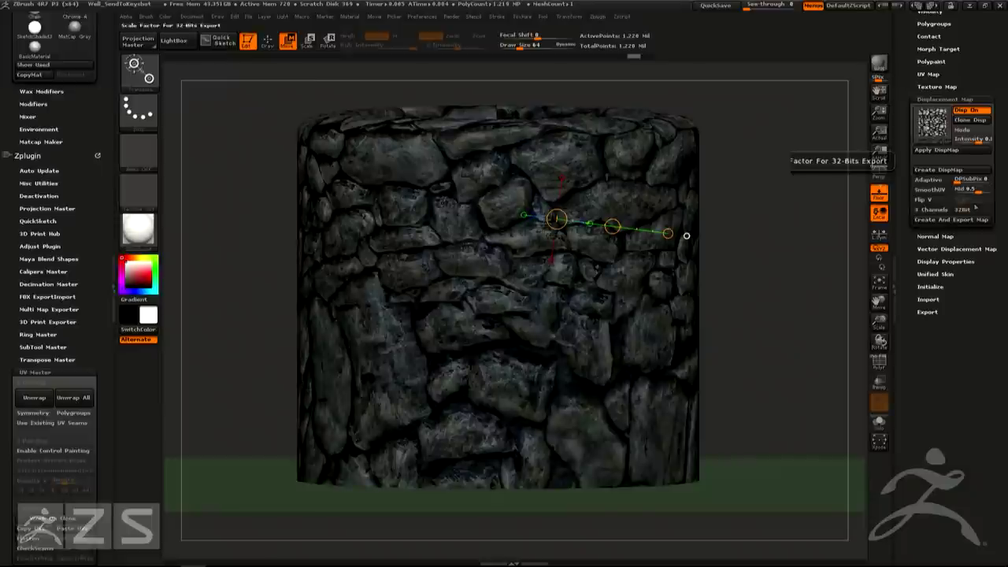
Try applying the displacement map to the subdivided tube, inspect the stones, and undo it
left_click(942, 171)
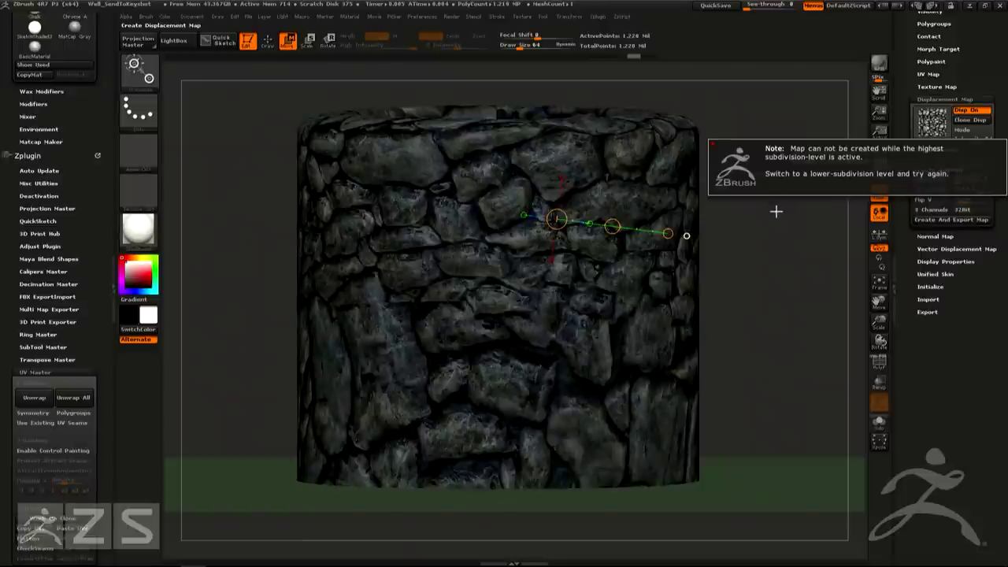
left_click(937, 150)
left_click_drag(762, 211, 787, 208)
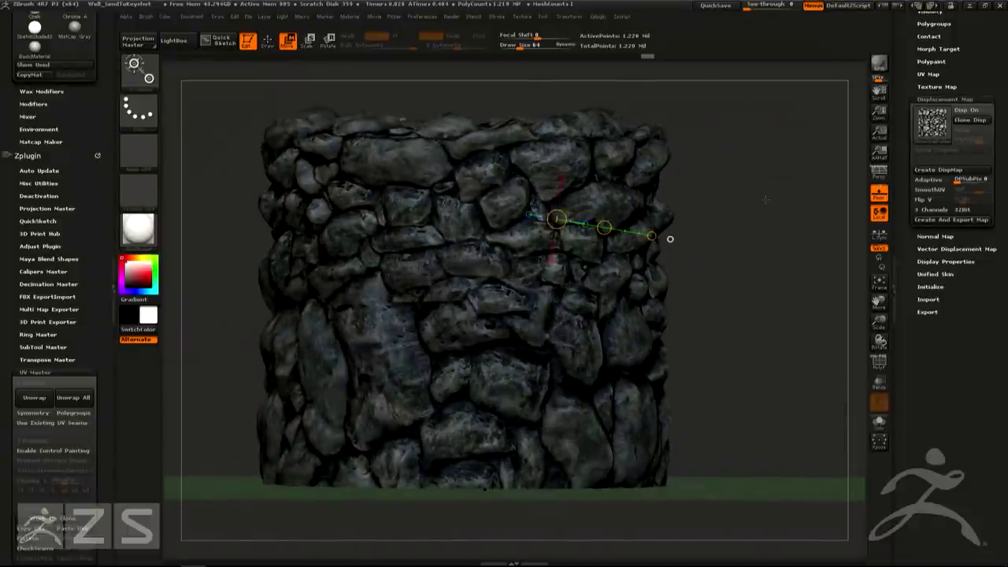
key("ctrl")
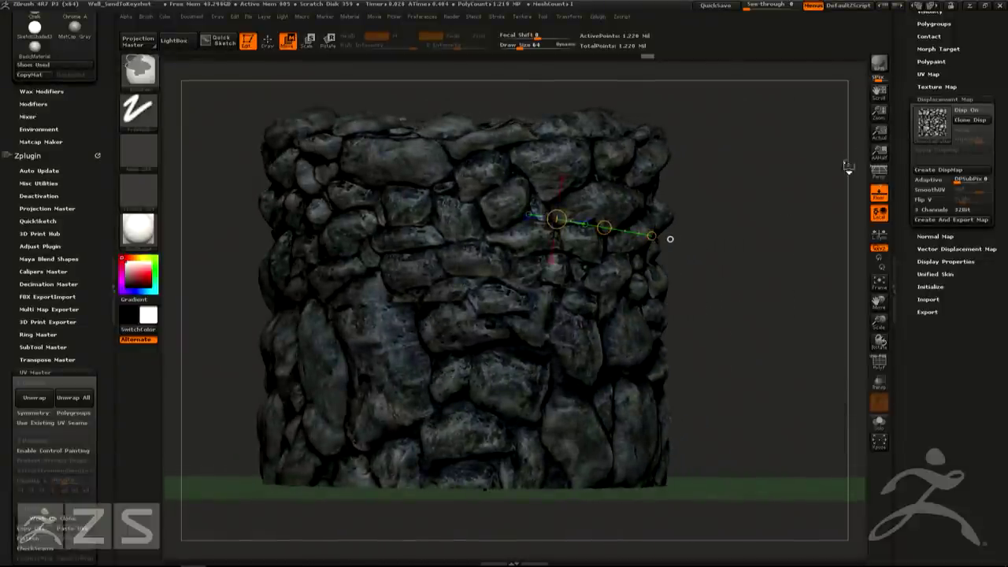
key("ctrl+z")
Set the displacement intensity to 0.2 and apply the displacement map to the tube
left_click(968, 139)
type(".2")
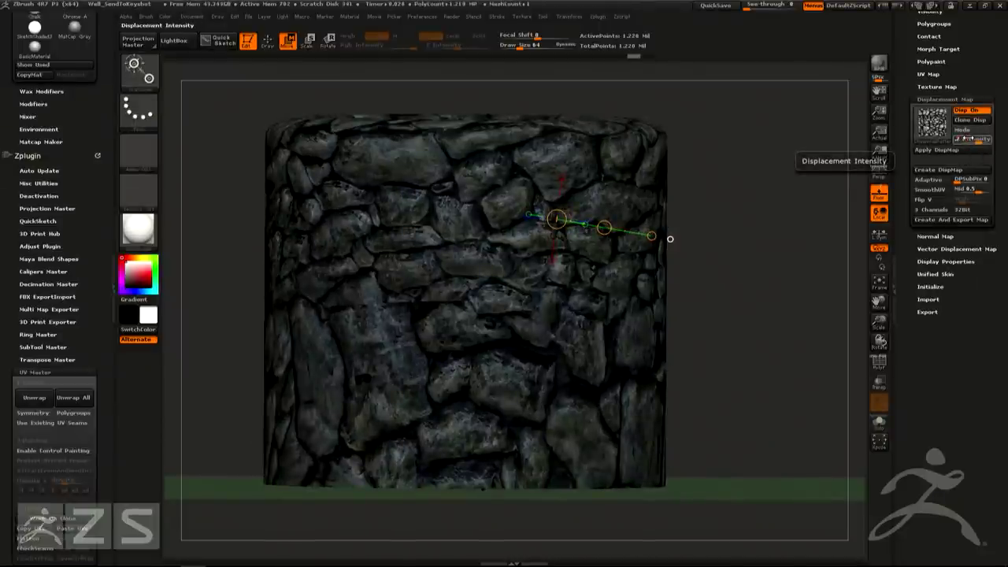
left_click(938, 150)
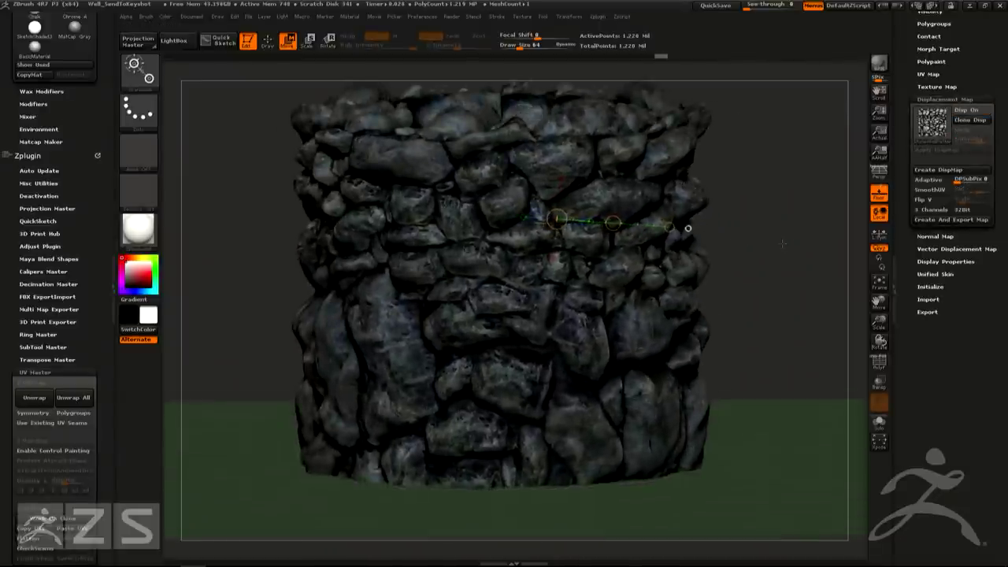
Turn off the tube's texture map and inspect the bare displaced stone wall
right_click_drag(795, 241, 698, 192, "ctrl")
right_click_drag(613, 222, 601, 243)
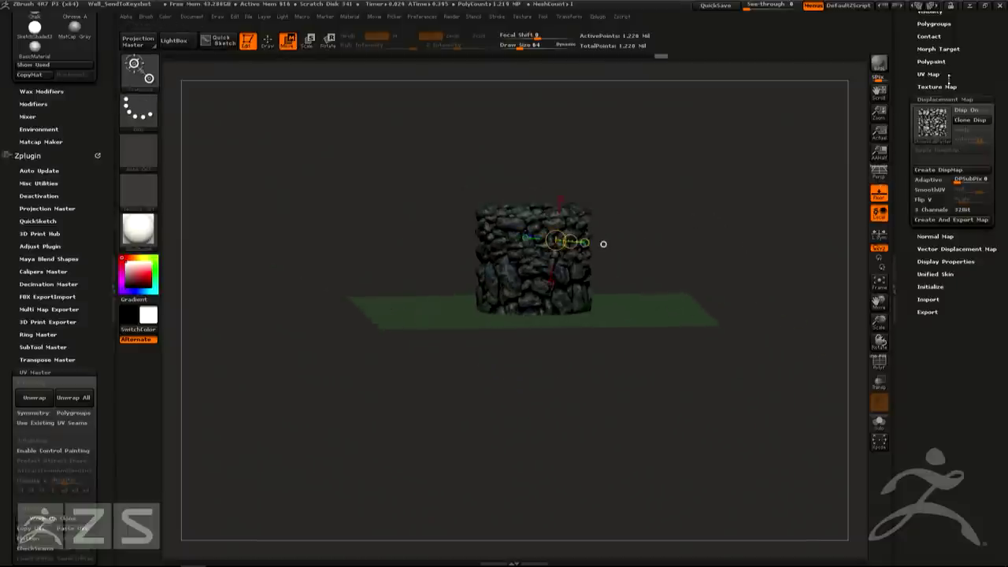
left_click(942, 87)
left_click(973, 98)
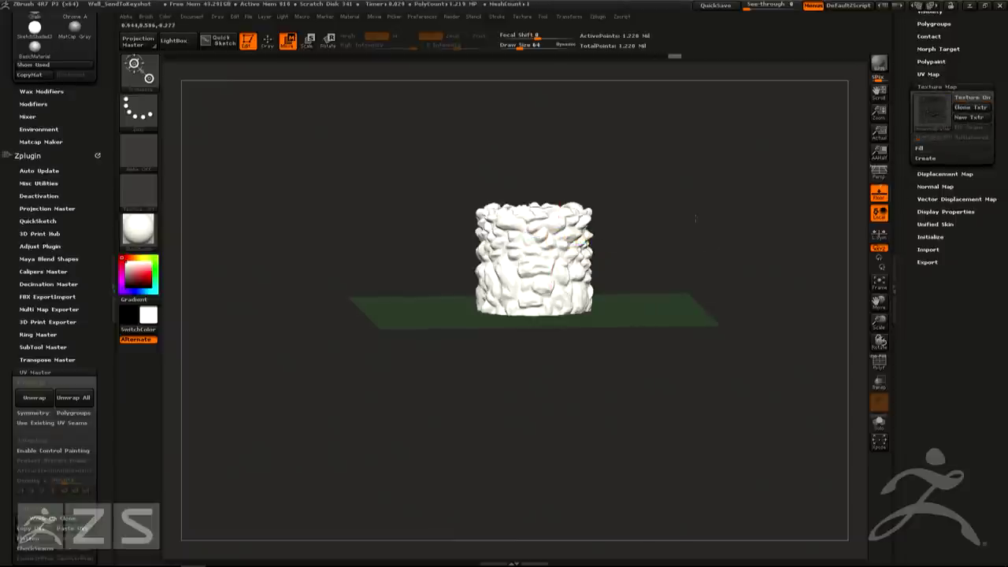
right_click_drag(603, 245, 583, 290, "alt")
right_click_drag(671, 257, 750, 266, "ctrl")
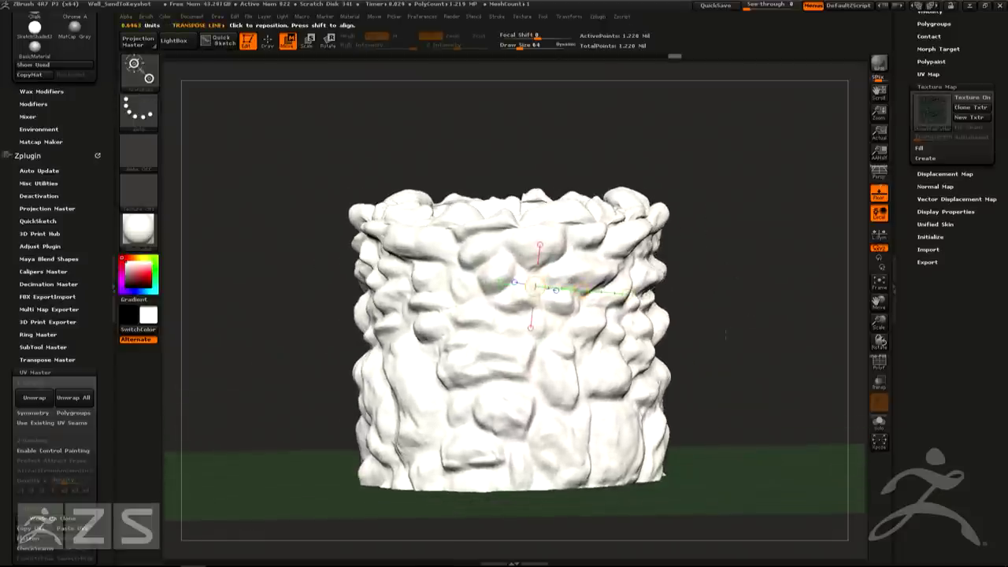
right_click_drag(725, 336, 758, 247, "alt")
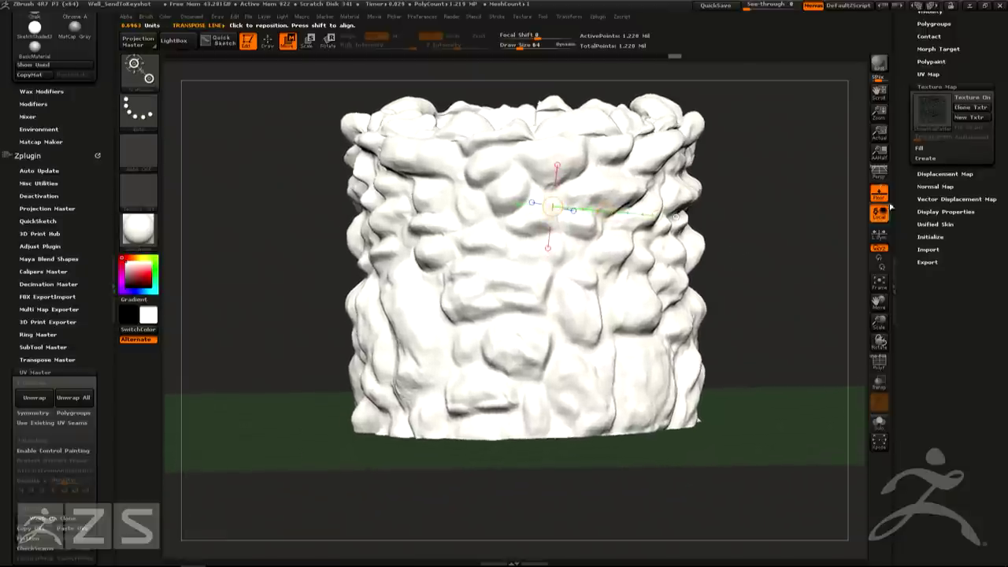
Import the StoneWallPattern_Bump image as the tube's new displacement map
left_click(956, 174)
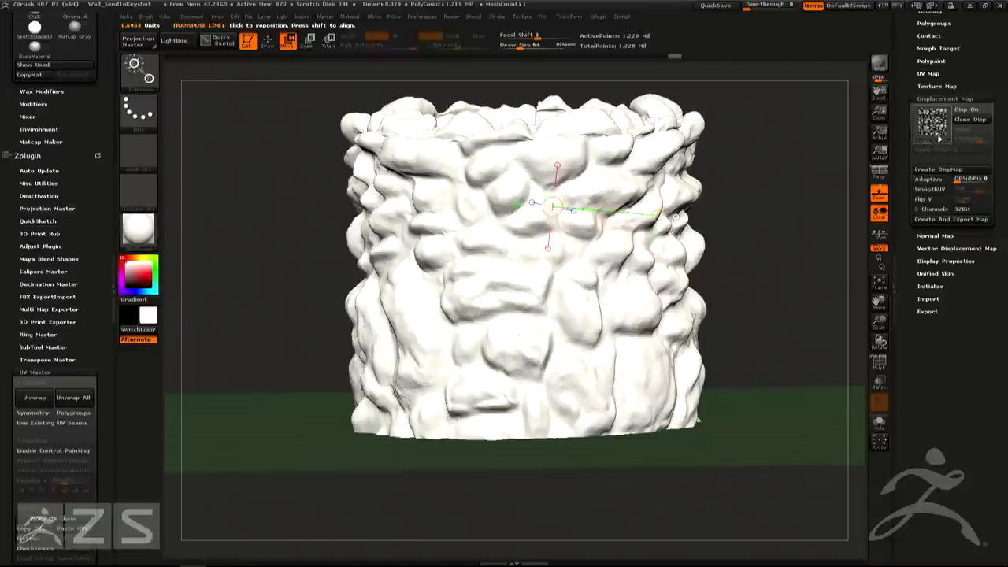
left_click(932, 122)
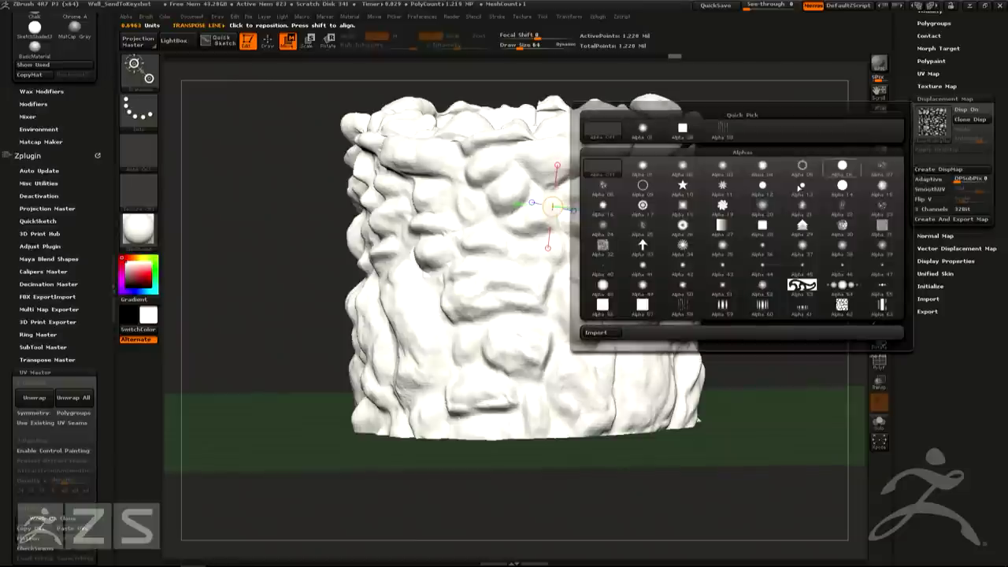
left_click(596, 333)
left_click(323, 79)
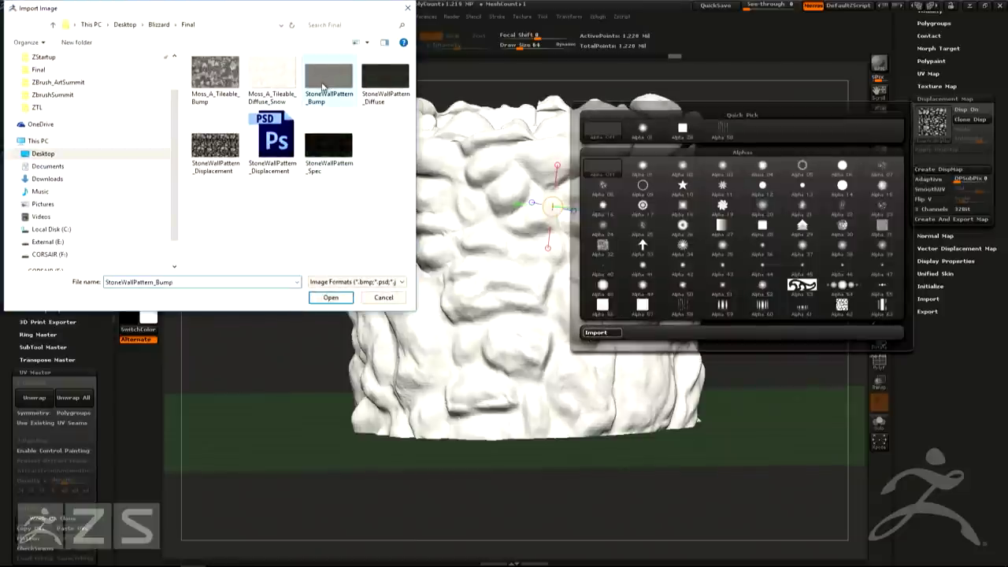
left_click(331, 297)
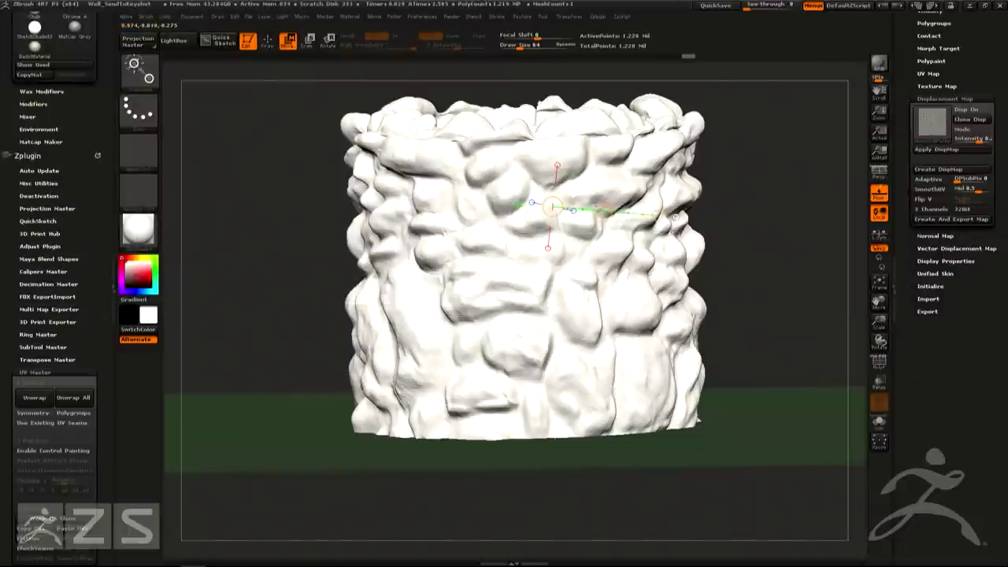
Lower the displacement intensity and apply the bump map as fine surface detail on the stones
left_click(973, 139)
left_click(970, 138)
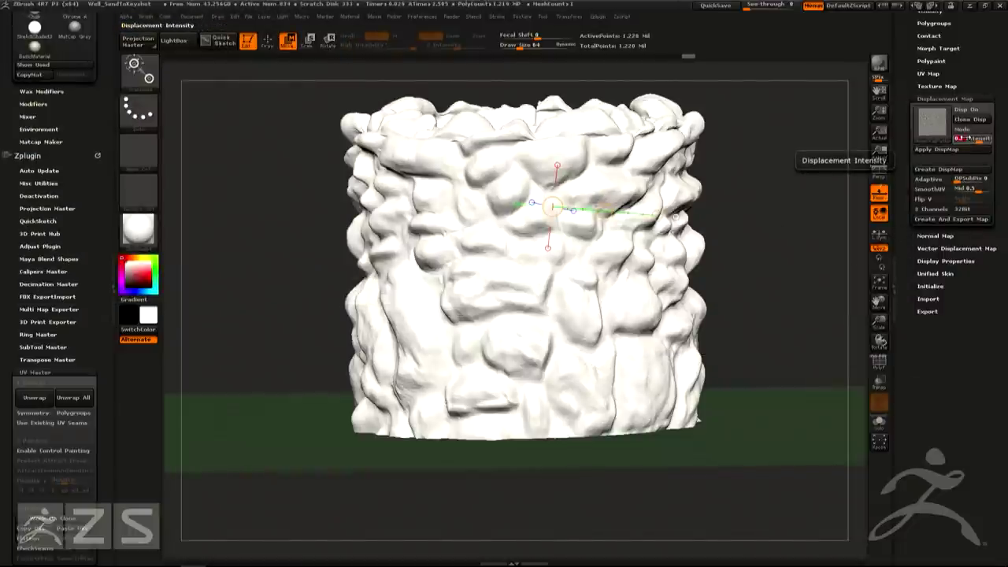
type(".")
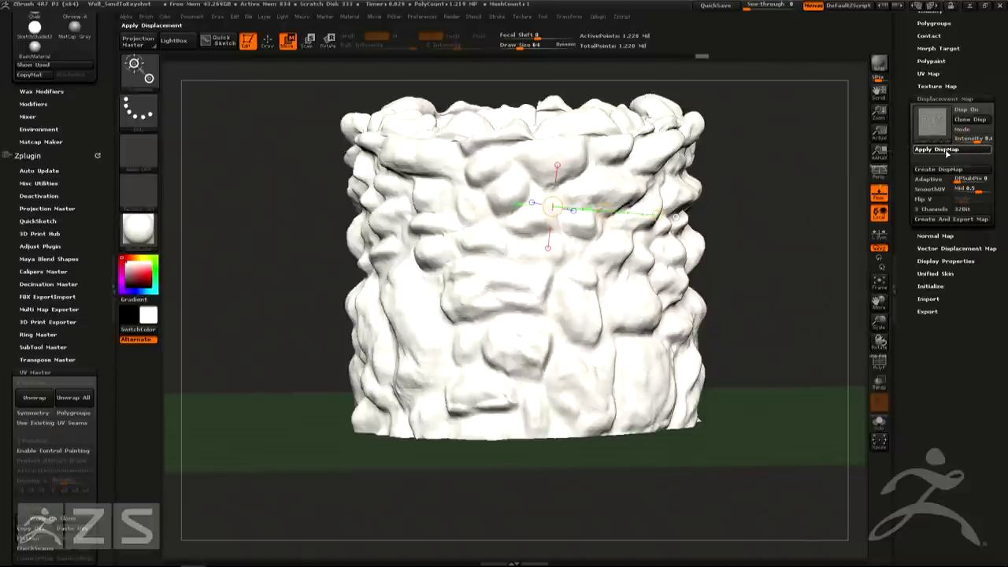
left_click(936, 149)
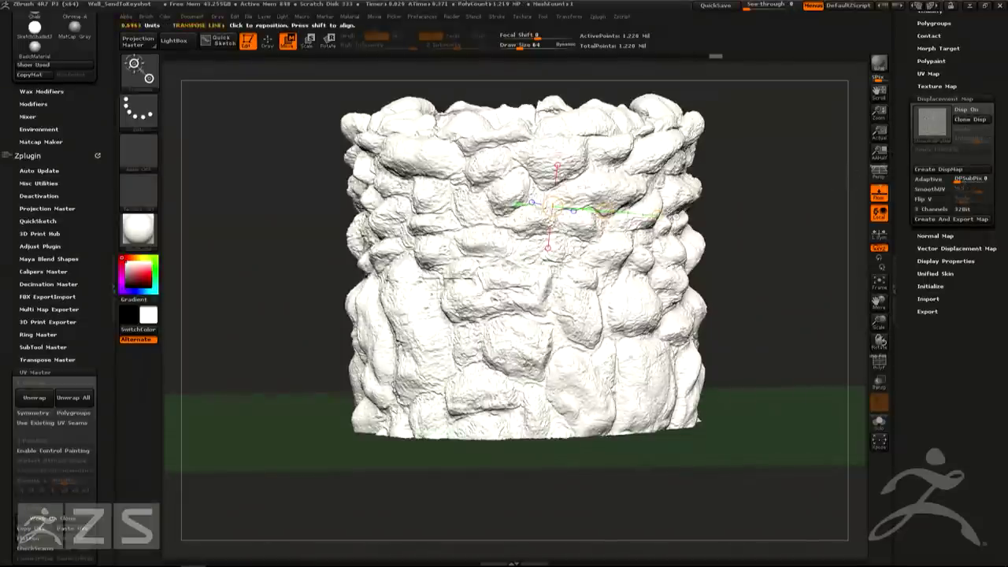
Compare the detailed stones with the texture on and off, and inspect the well's rim and inner wall seam
left_click(949, 86)
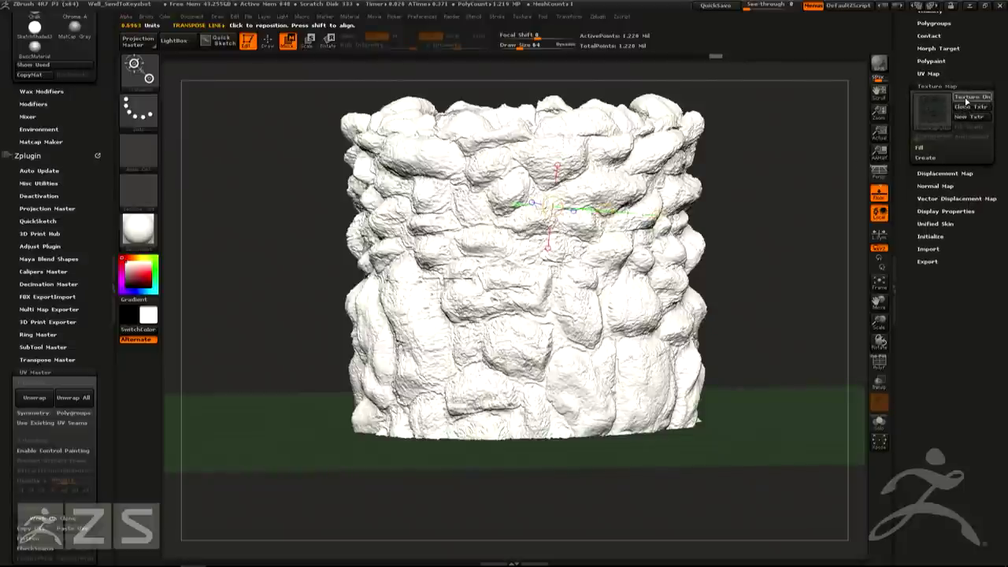
left_click(966, 97)
left_click(965, 97)
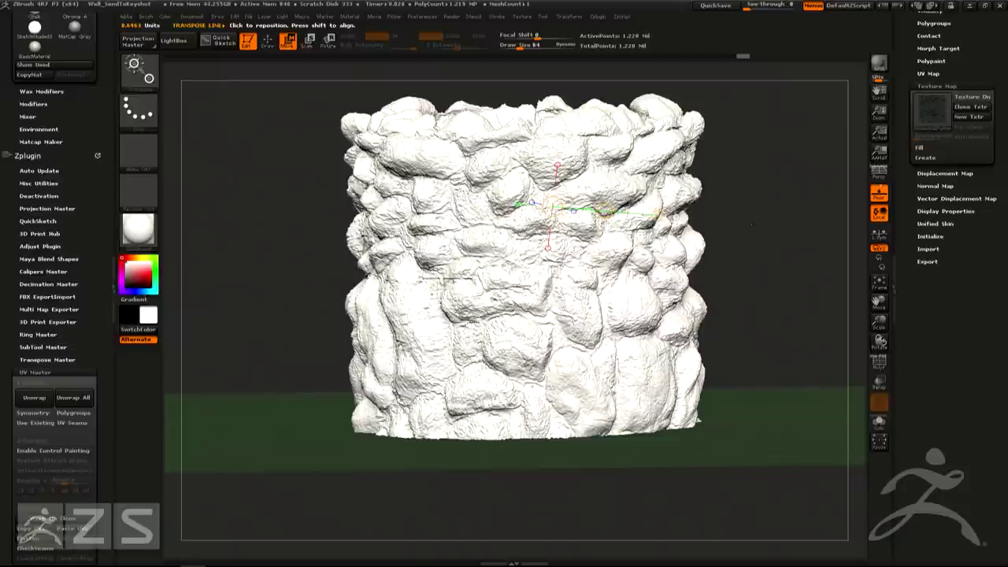
left_click_drag(751, 224, 726, 278, "alt")
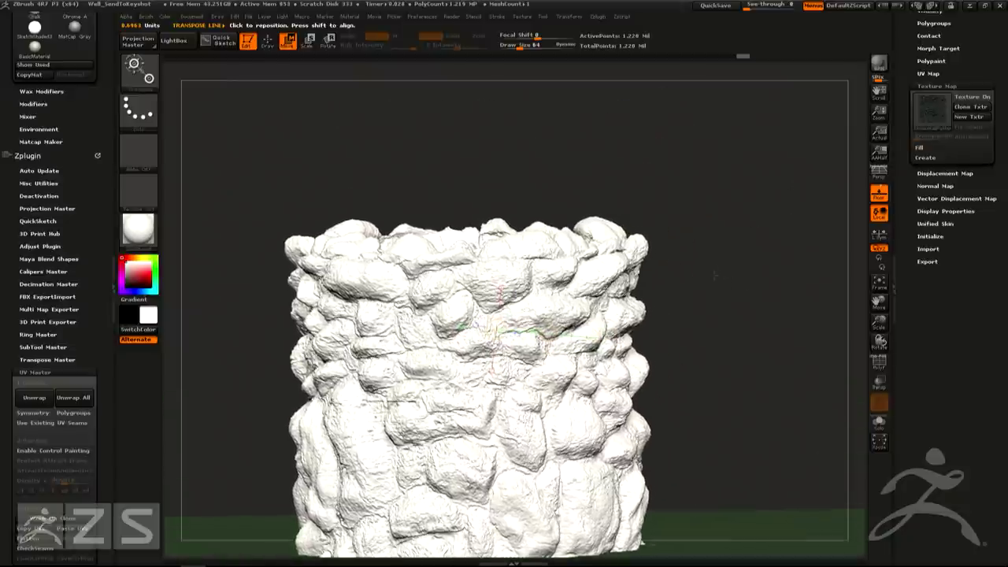
left_click_drag(725, 237, 702, 279)
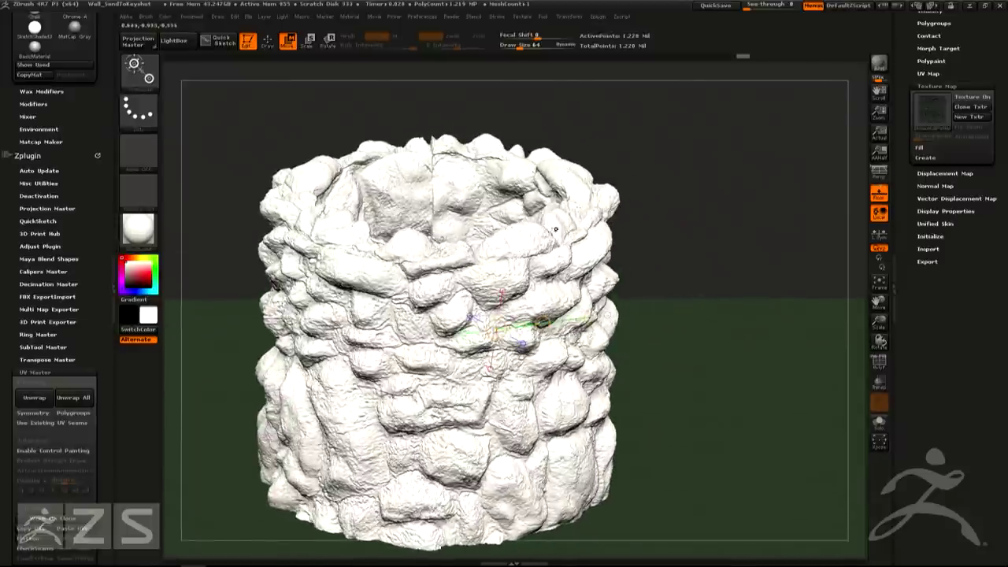
left_click_drag(763, 256, 497, 272)
Choose the TrimDynamic brush and flatten stones along the well's rim and upper outer wall
key("b")
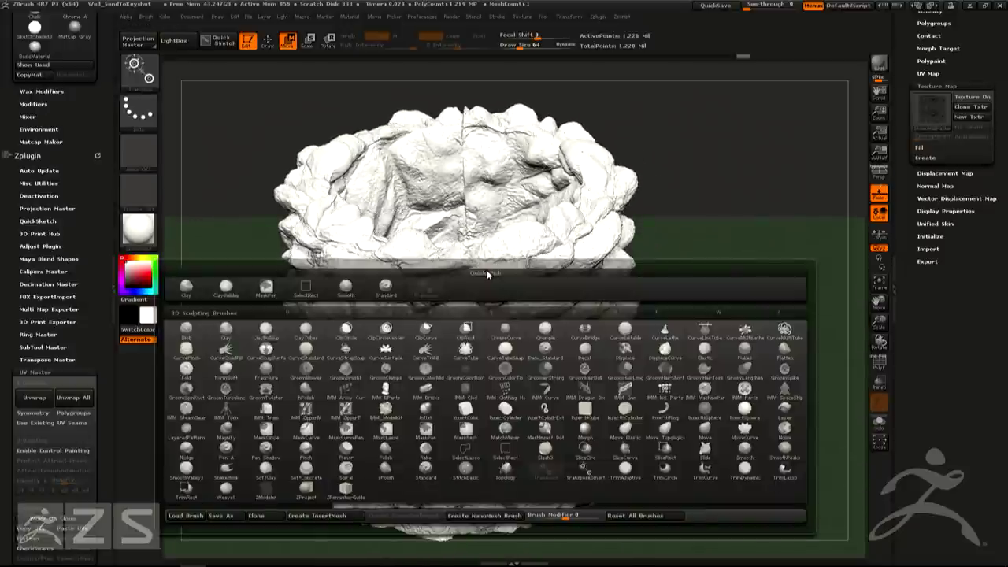
key("t")
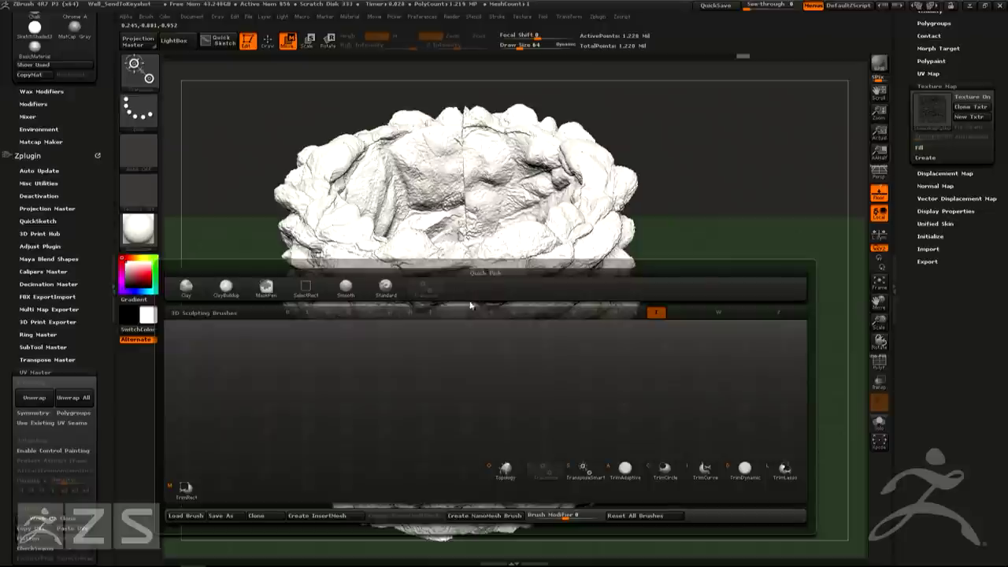
left_click(745, 471)
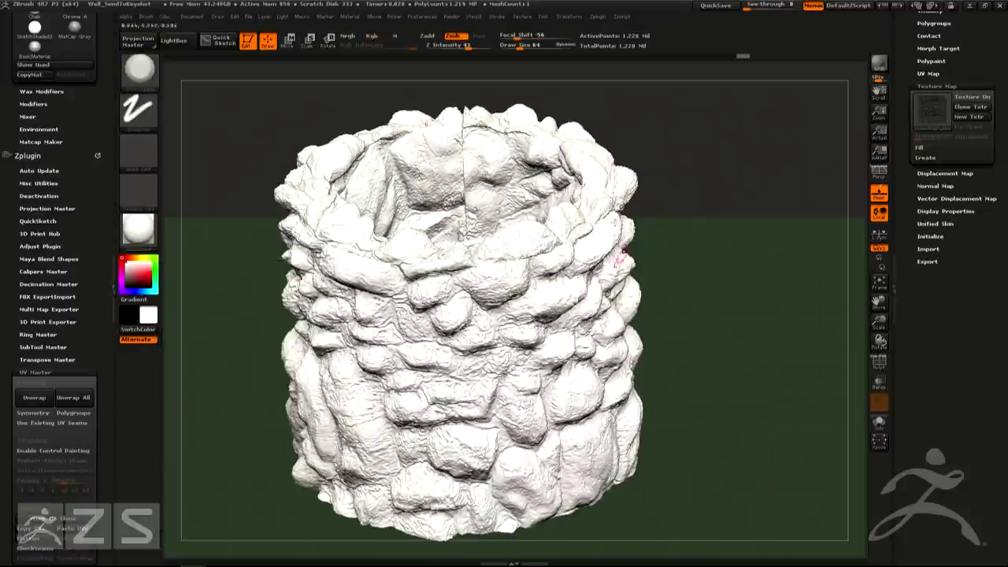
mouse_move(657, 202)
left_mouse_down()
mouse_move(663, 219)
mouse_move(697, 185)
mouse_move(765, 158)
left_mouse_up()
right_click_drag(765, 158, 813, 148, "ctrl")
right_click(810, 146)
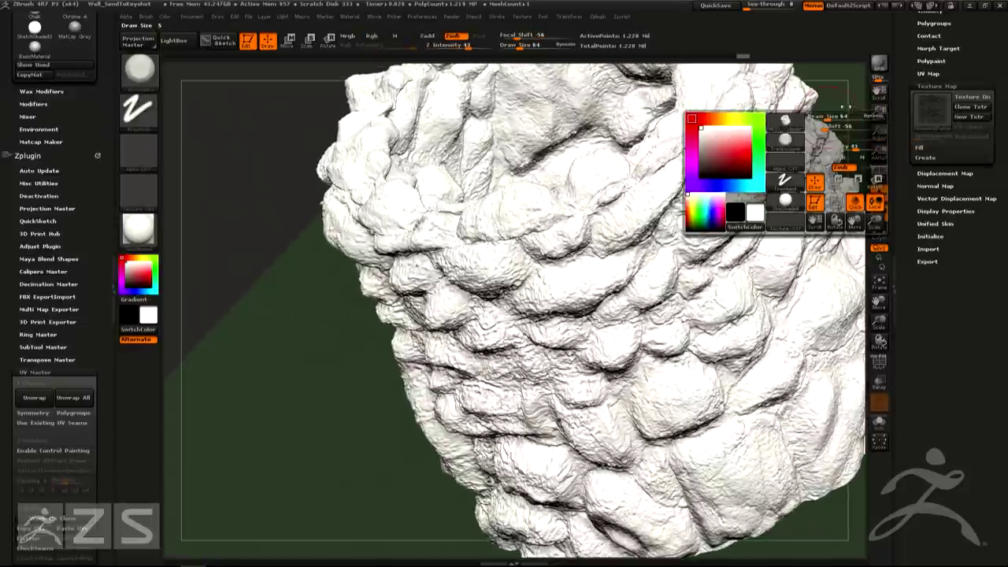
left_click_drag(807, 110, 551, 291)
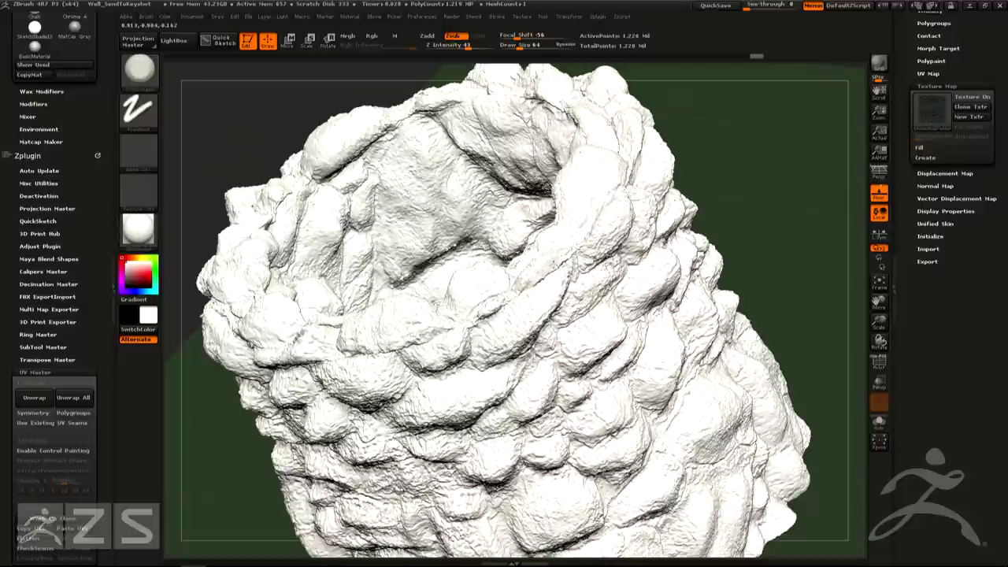
mouse_move(540, 276)
left_mouse_down()
mouse_move(564, 257)
mouse_move(555, 253)
mouse_move(551, 268)
left_mouse_up()
right_click_drag(552, 269, 597, 275)
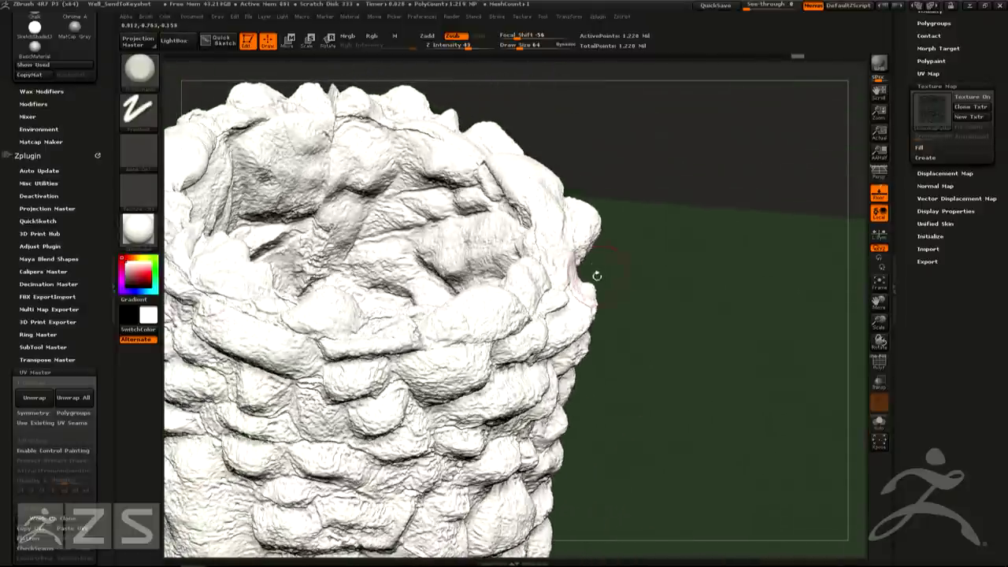
mouse_move(553, 293)
left_mouse_down()
mouse_move(543, 317)
mouse_move(556, 305)
left_mouse_up()
Smooth the stretched vertical seam between the stones on the outer wall, from near the rim downward
mouse_move(637, 329)
left_mouse_down("alt")
mouse_move(699, 320)
mouse_move(776, 337)
left_mouse_up("alt")
mouse_move(259, 271)
right_mouse_down()
mouse_move(331, 315)
mouse_move(318, 160)
mouse_move(551, 213)
mouse_move(653, 252)
mouse_move(626, 266)
right_mouse_up()
left_click_drag(631, 264, 722, 262)
mouse_move(378, 322)
right_mouse_down()
mouse_move(369, 323)
mouse_move(678, 322)
mouse_move(679, 264)
right_mouse_up()
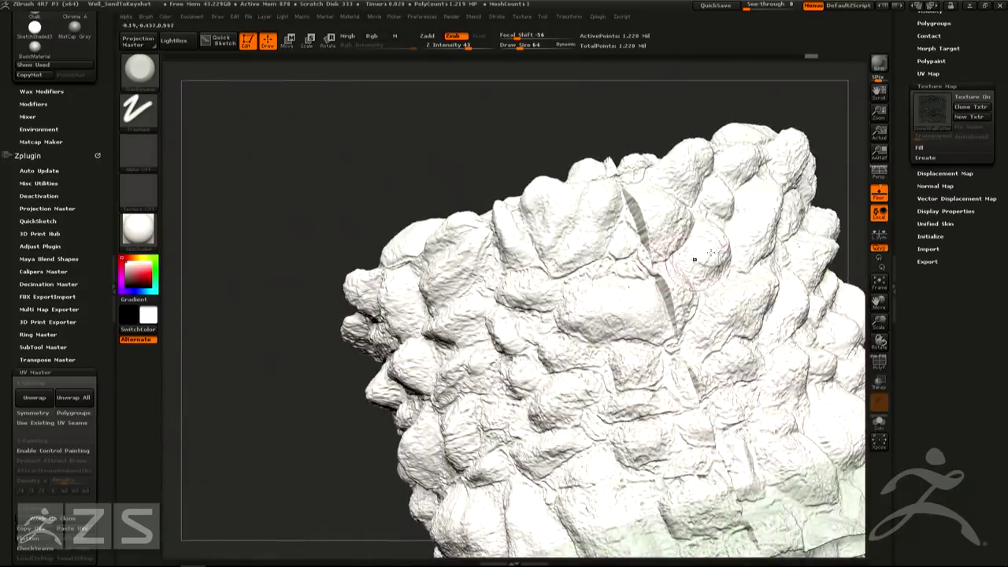
left_click_drag(824, 147, 882, 154)
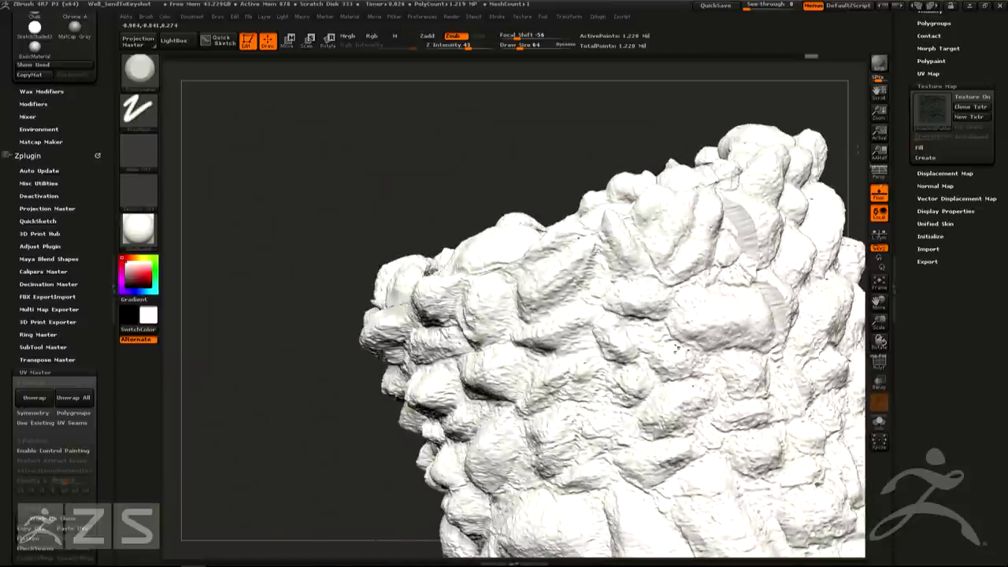
right_click_drag(749, 306, 588, 249, "alt")
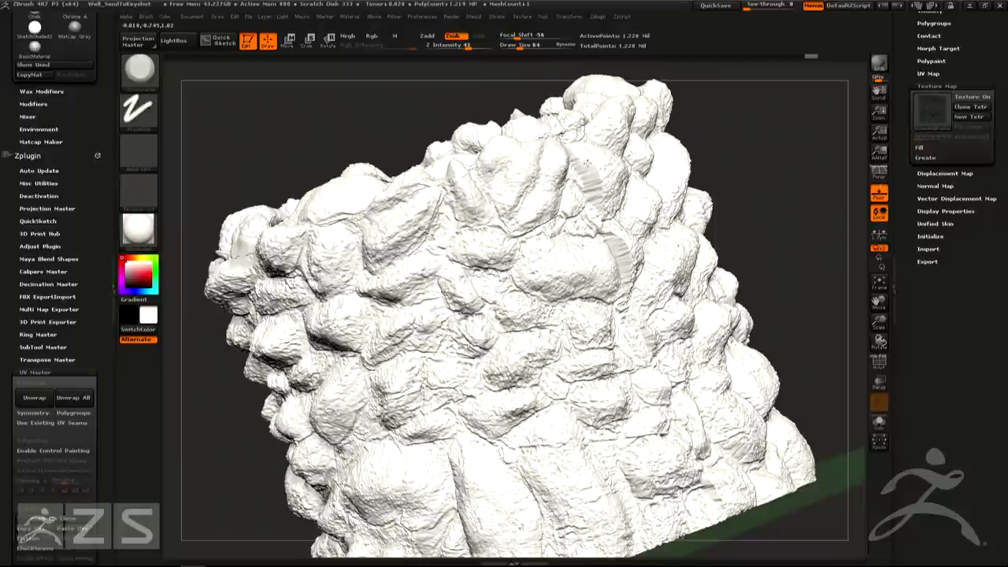
right_click_drag(609, 193, 590, 187)
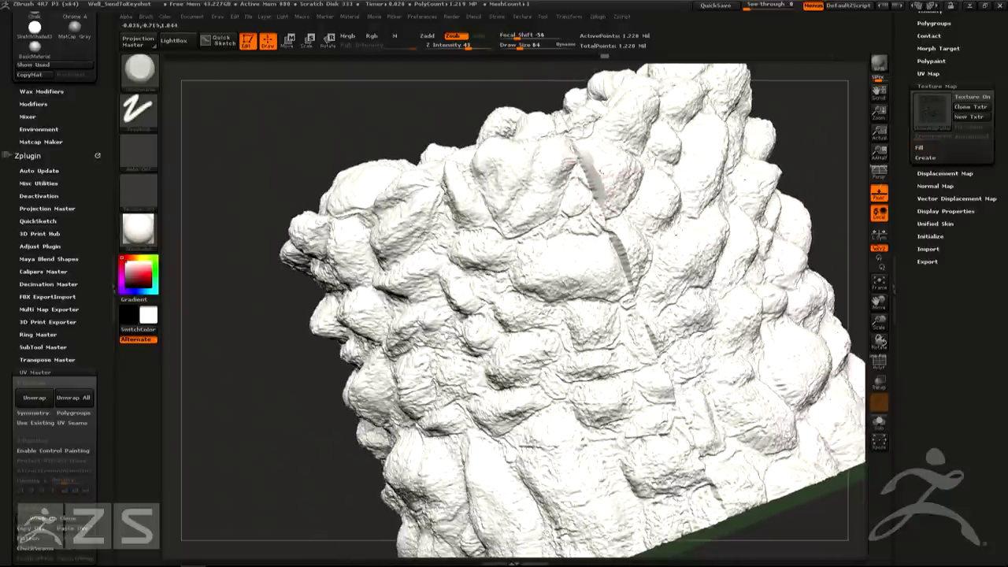
key("shift")
left_click_drag(597, 170, 600, 194, "shift")
left_click_drag(615, 237, 630, 273, "shift")
key("b")
key("d")
key("s")
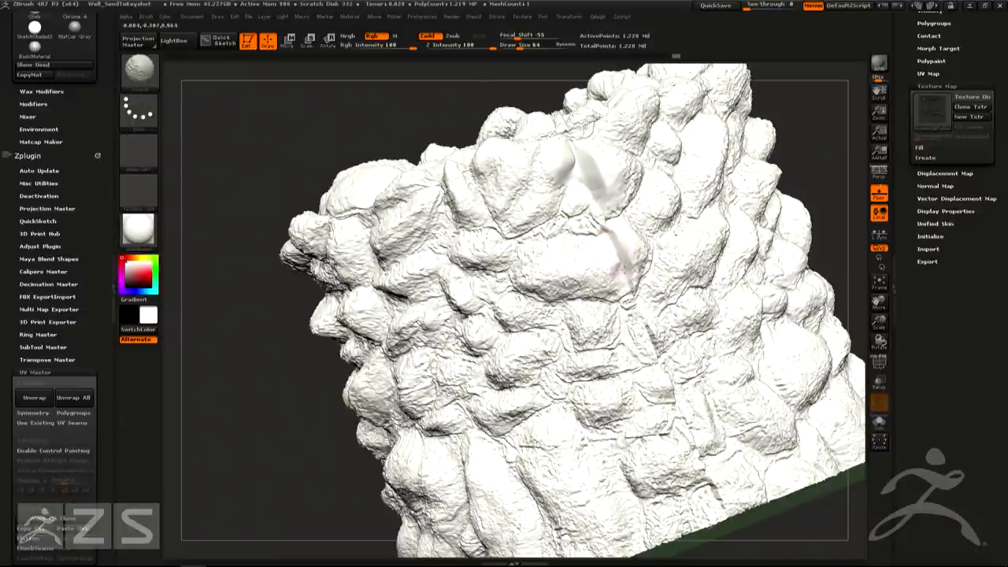
key("b")
key("d")
key("s")
key("b")
key("s")
key("t")
key("b")
key("d")
key("s")
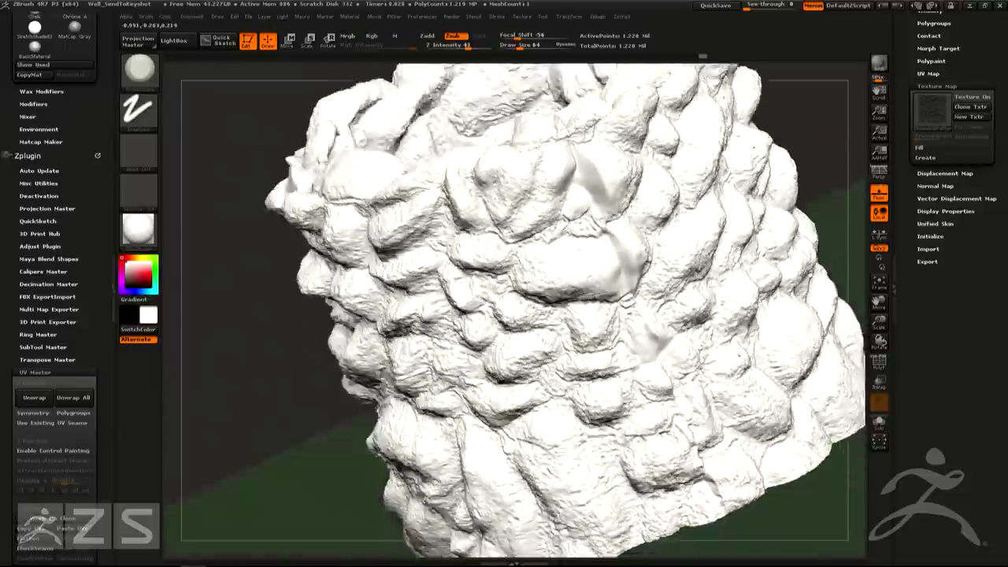
Turn the tube's texture map back on and view the whole well
mouse_move(819, 142)
left_mouse_down("alt")
mouse_move(838, 184)
mouse_move(731, 166)
mouse_move(763, 160)
mouse_move(736, 206)
mouse_move(721, 203)
mouse_move(727, 184)
mouse_move(720, 233)
left_mouse_up("alt")
mouse_move(523, 135)
left_mouse_down()
mouse_move(661, 82)
mouse_move(759, 178)
mouse_move(757, 193)
mouse_move(752, 153)
mouse_move(759, 165)
mouse_move(741, 185)
mouse_move(727, 260)
left_mouse_up()
scroll(913, 118, "up", 5)
left_click(931, 158)
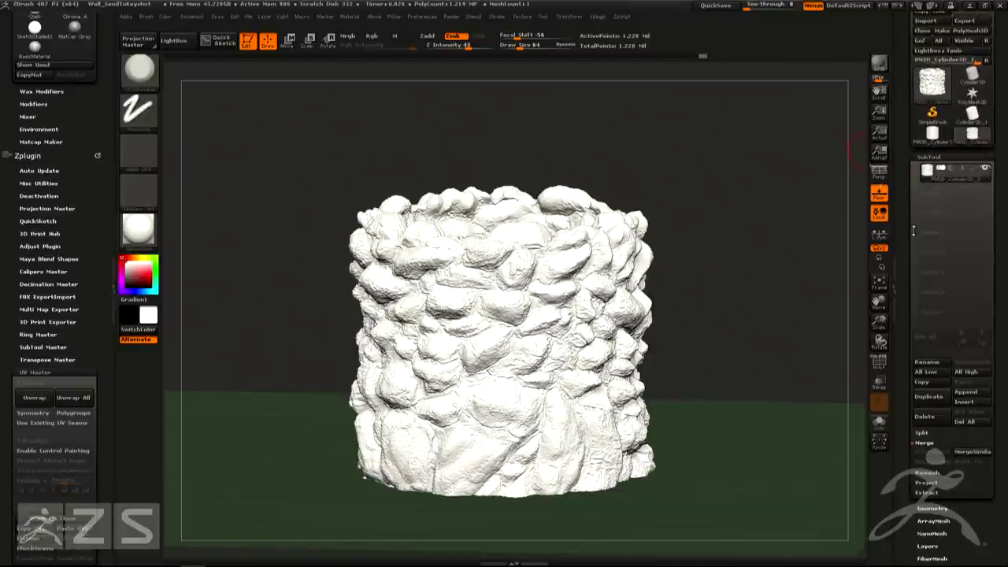
scroll(899, 482, "down", 8)
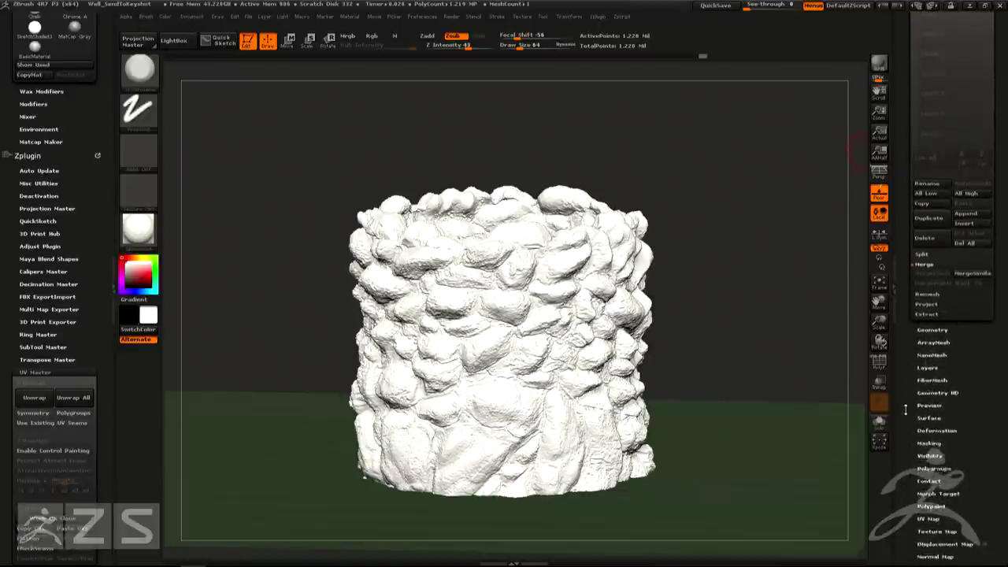
left_click(933, 467)
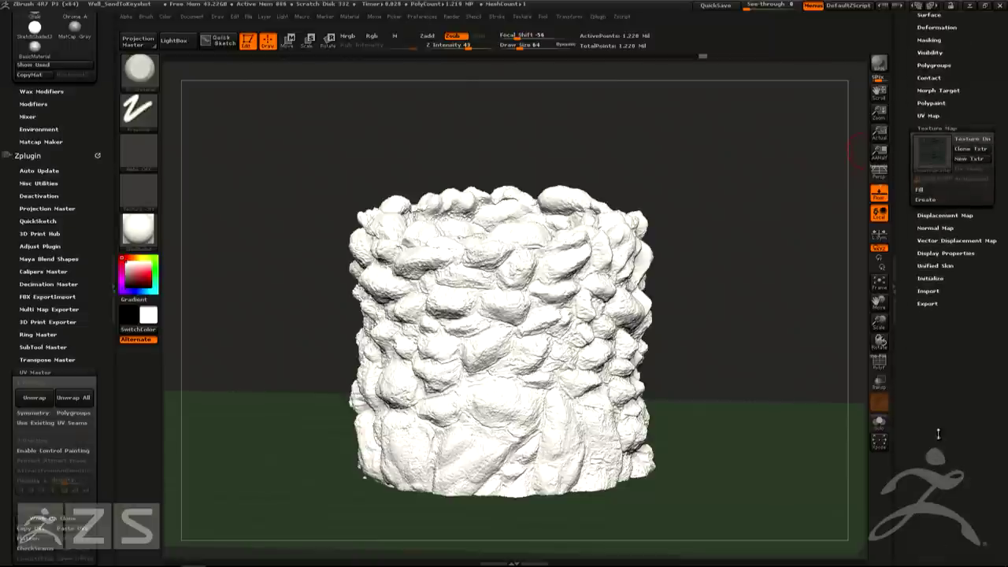
left_click(972, 139)
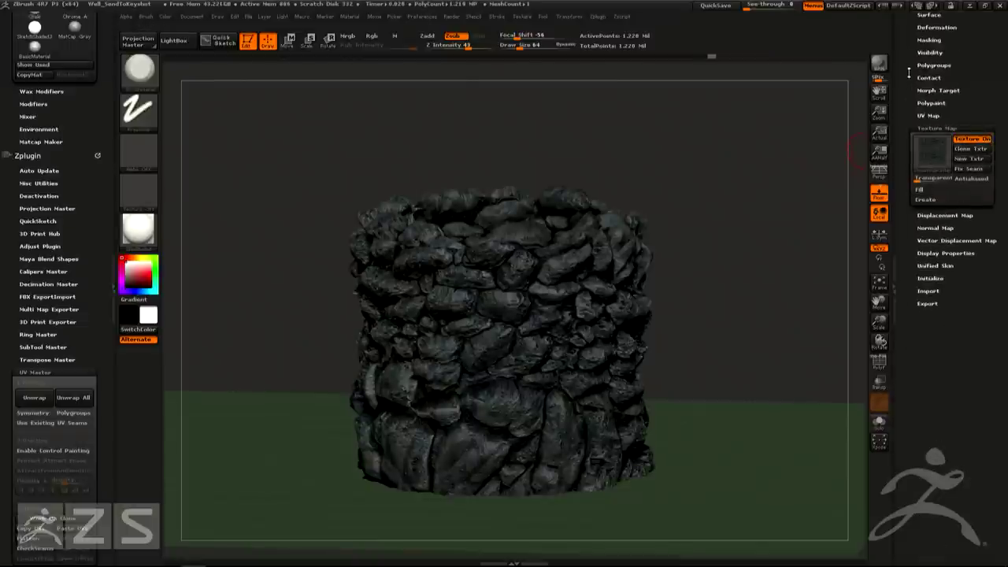
Delete the current stone well subtool and load the saved project of the snow-covered stone well
scroll(910, 126, "up", 8)
left_click(930, 189)
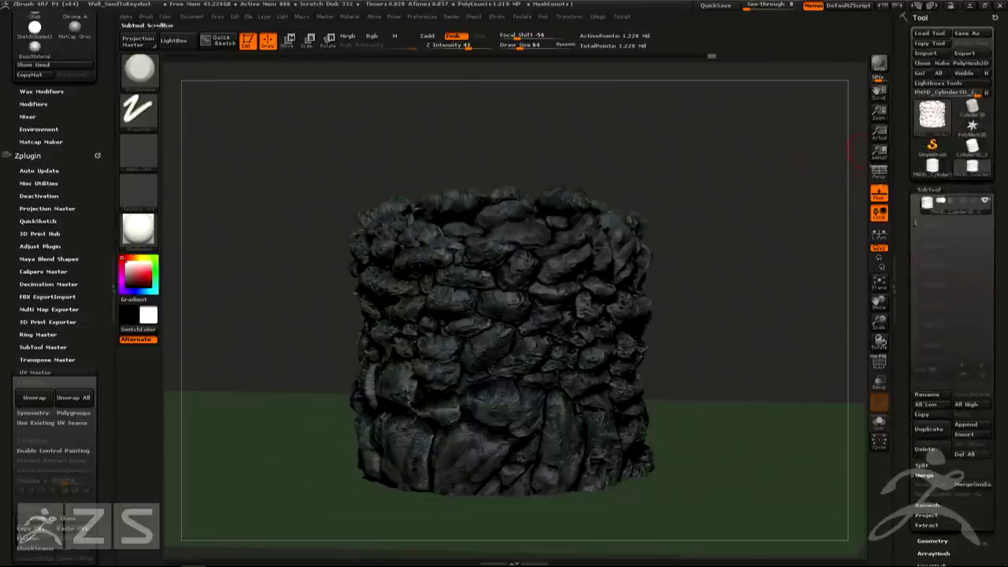
left_click(927, 450)
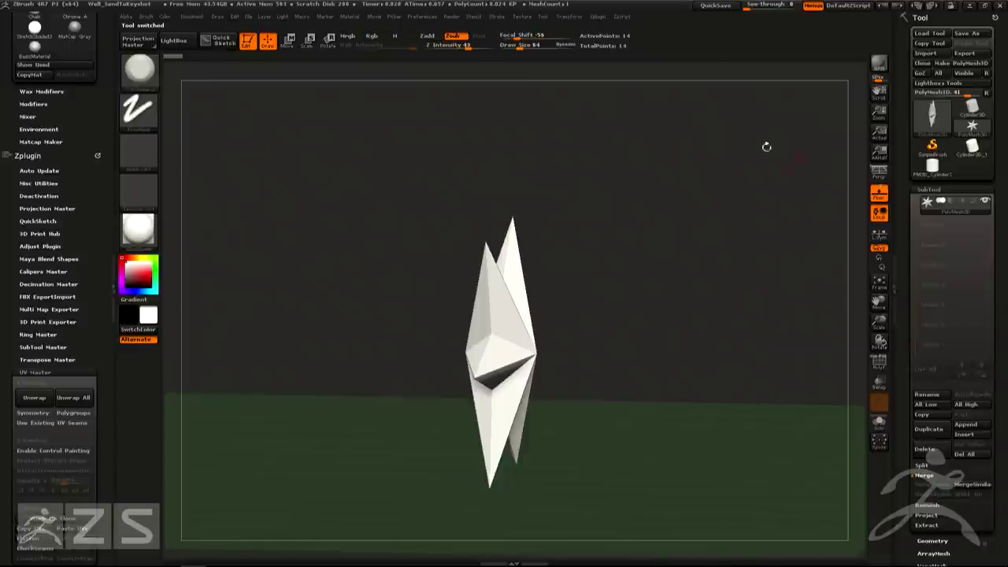
left_click(931, 34)
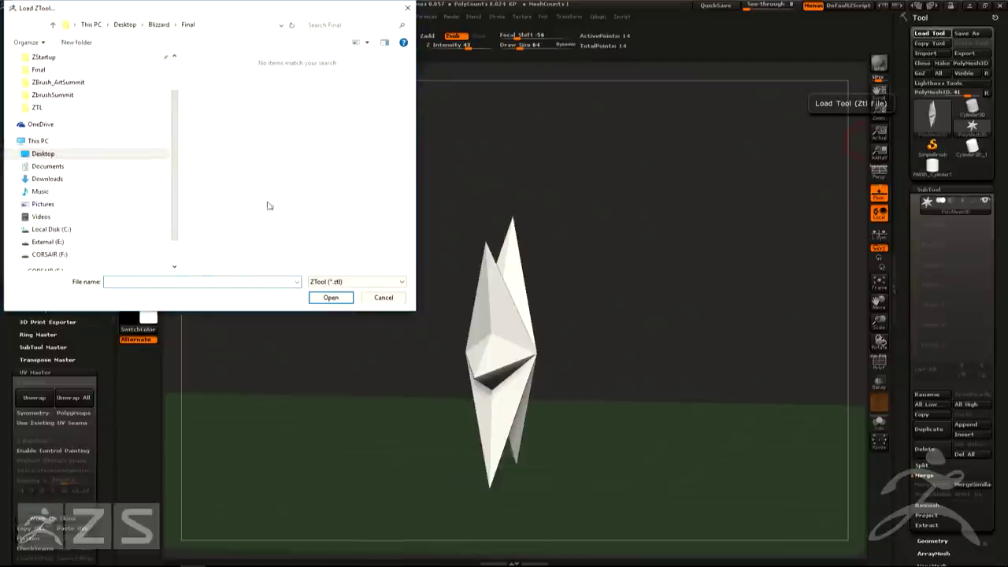
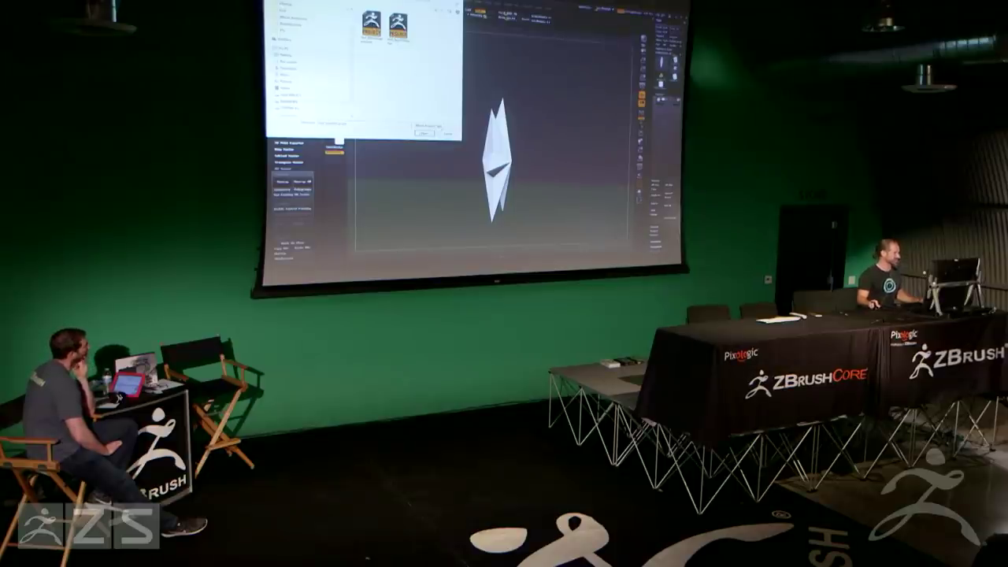
left_click(447, 133)
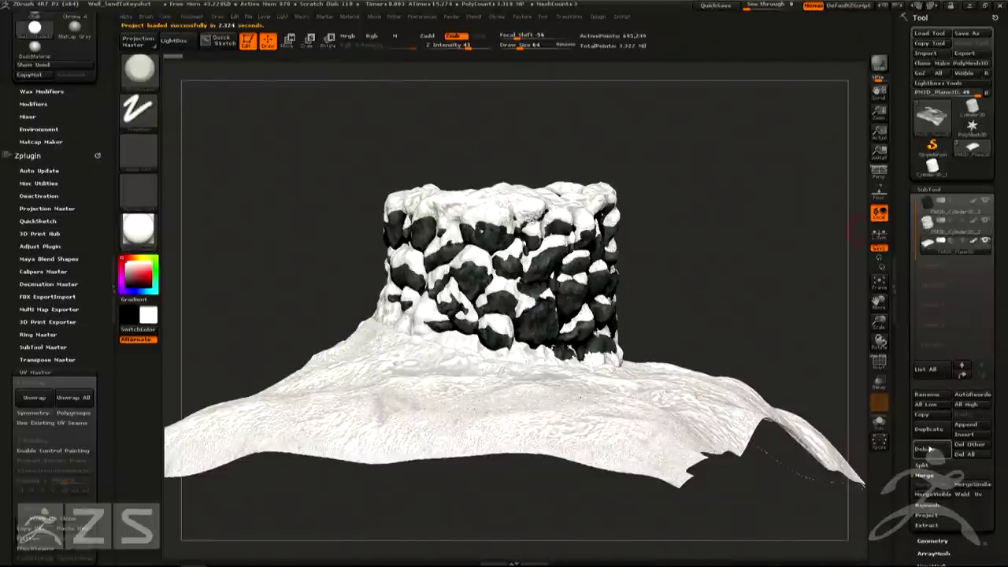
Delete the snow ground and snow layer subtools, keep only the dark stone cylinder, and inspect it all round
left_click(927, 449)
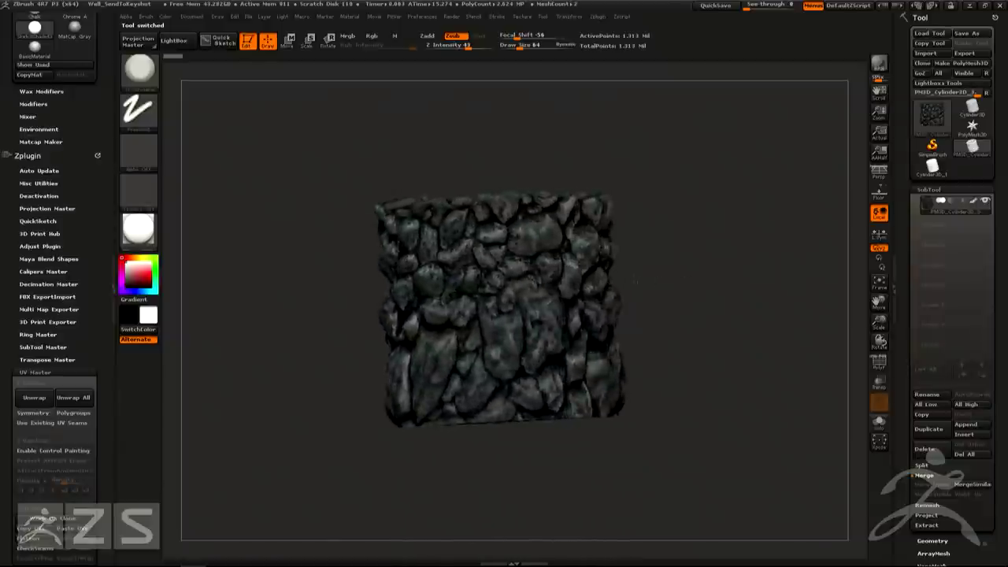
left_click_drag(714, 273, 682, 283)
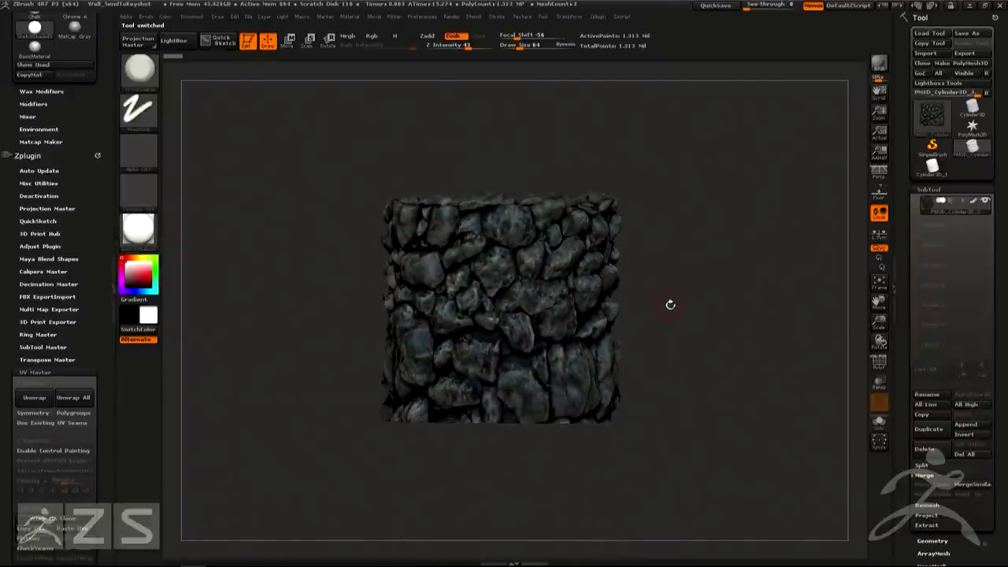
left_click_drag(706, 284, 671, 285)
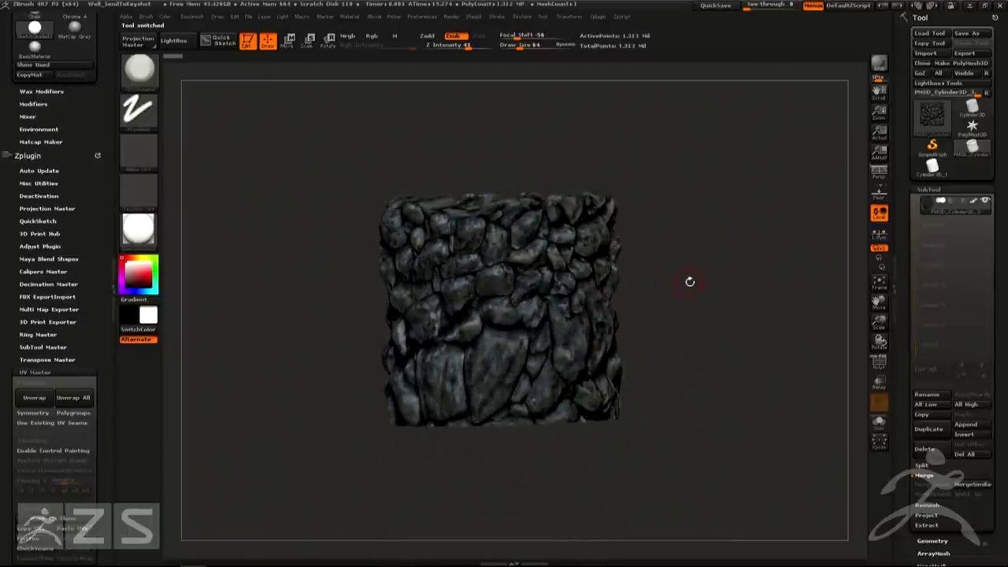
left_click_drag(702, 275, 775, 275, "alt")
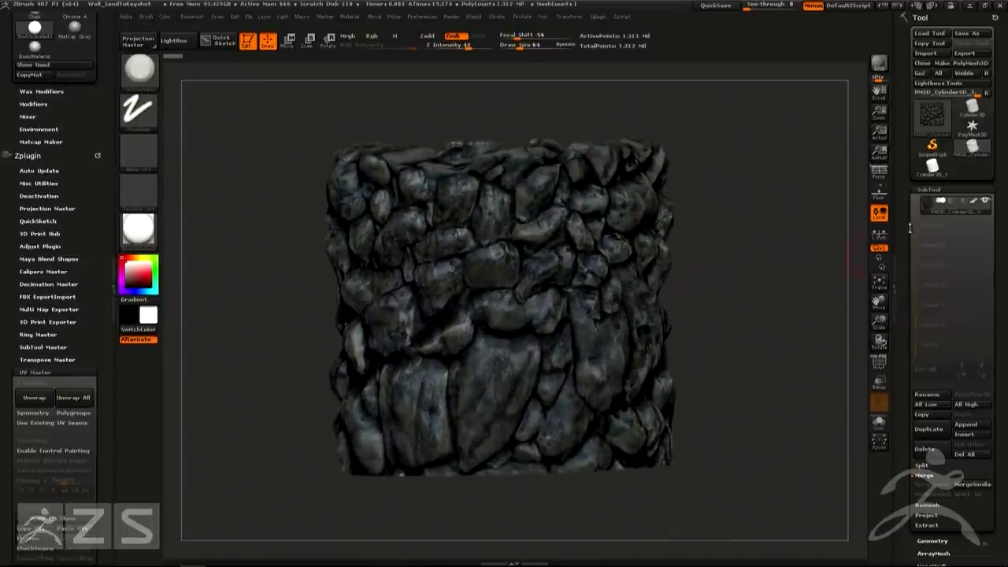
Duplicate the stone cylinder subtool and fill the first copy using only the material channel
left_click(928, 430)
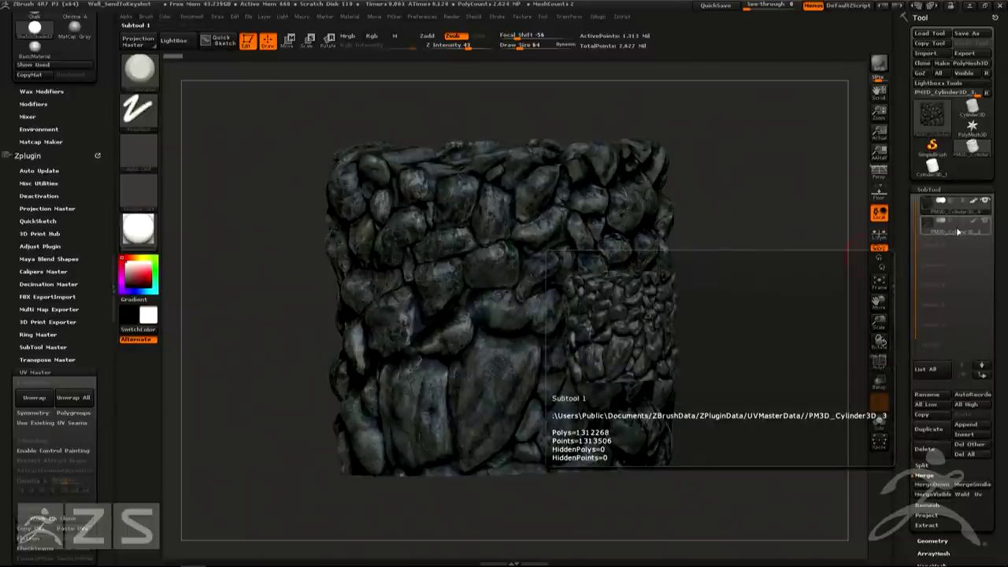
left_click(956, 232)
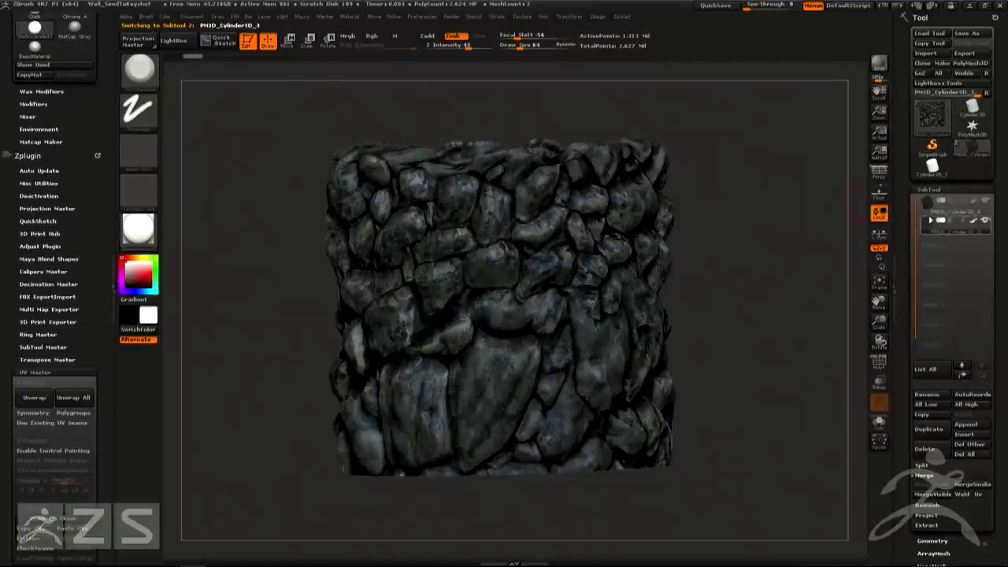
left_click(939, 206)
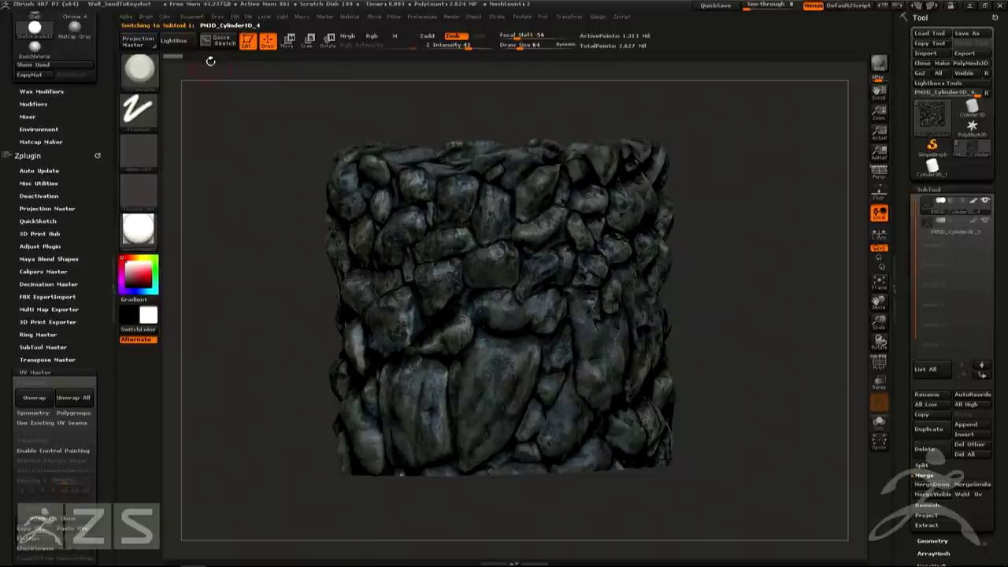
left_click(405, 38)
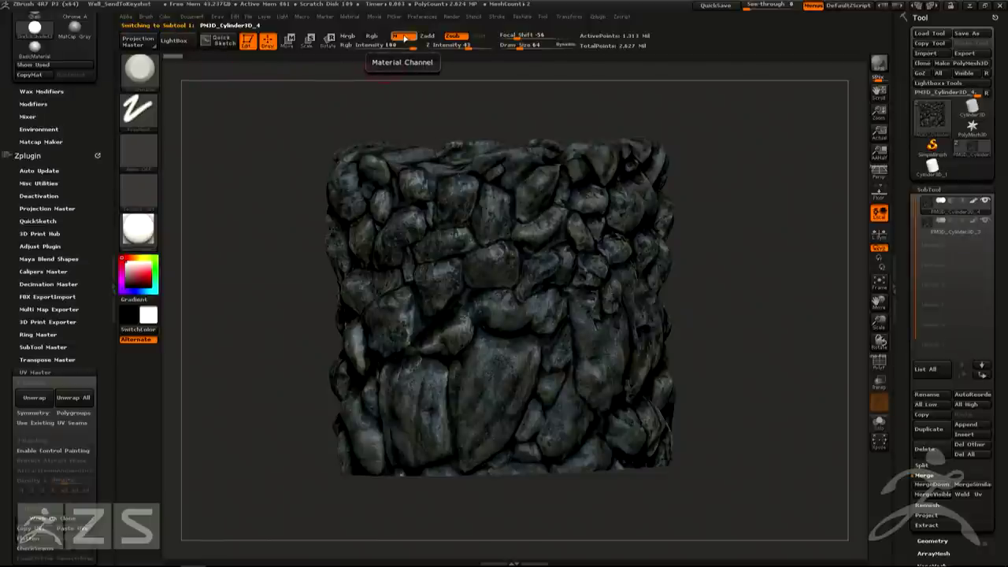
left_click(169, 17)
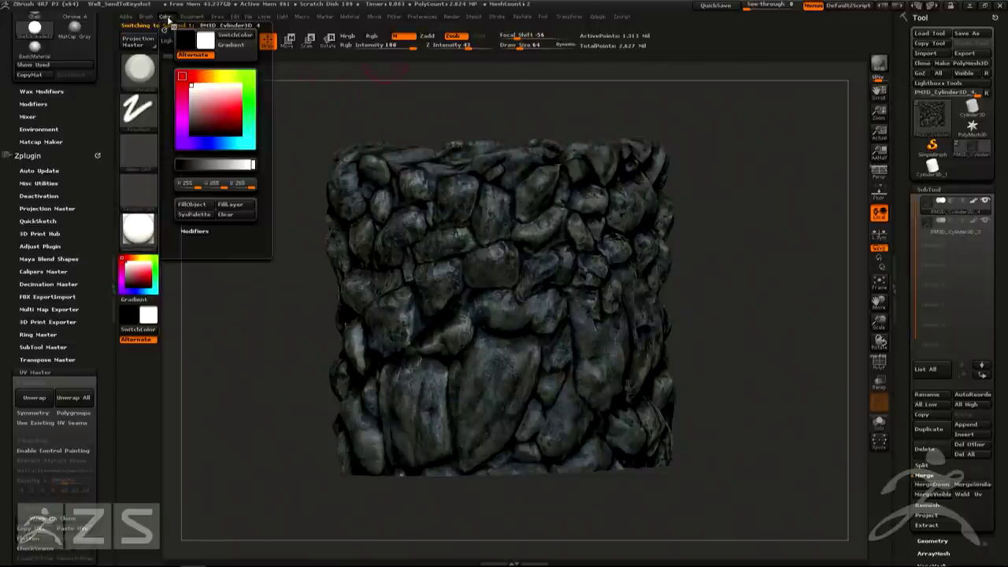
left_click(198, 205)
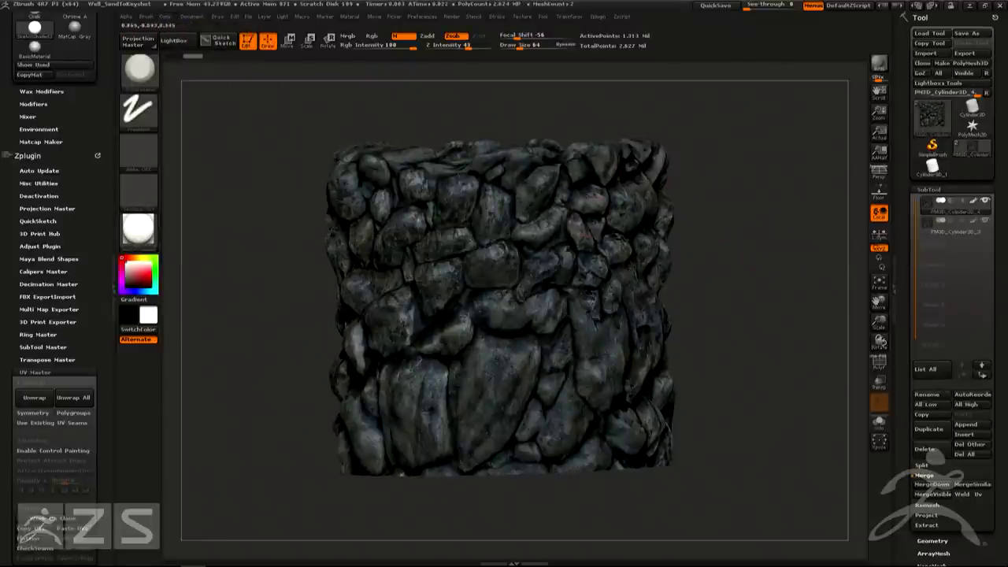
Select the second stone cylinder subtool and choose the white sketch-shaded MatCap material for it
left_click(942, 231)
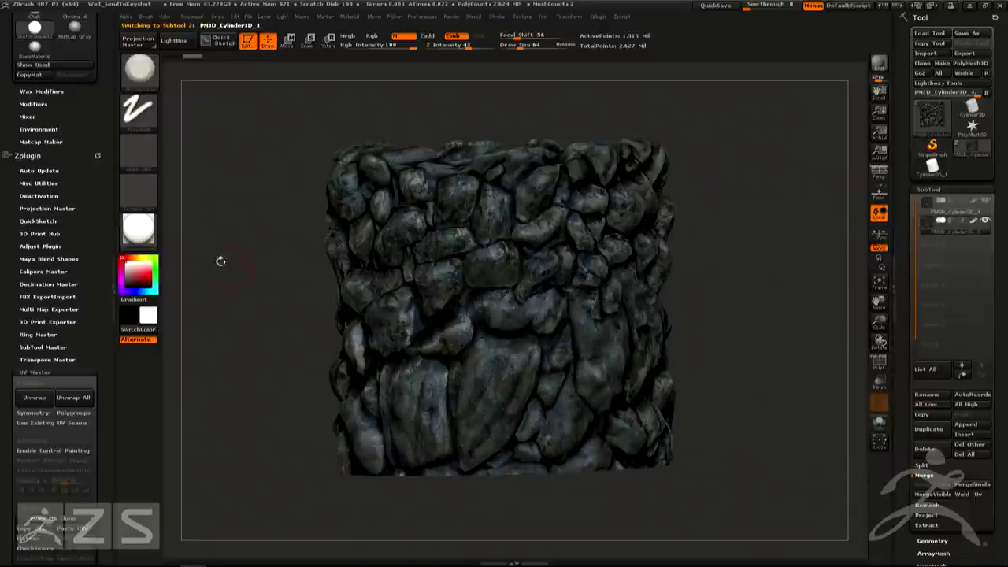
left_click(139, 240)
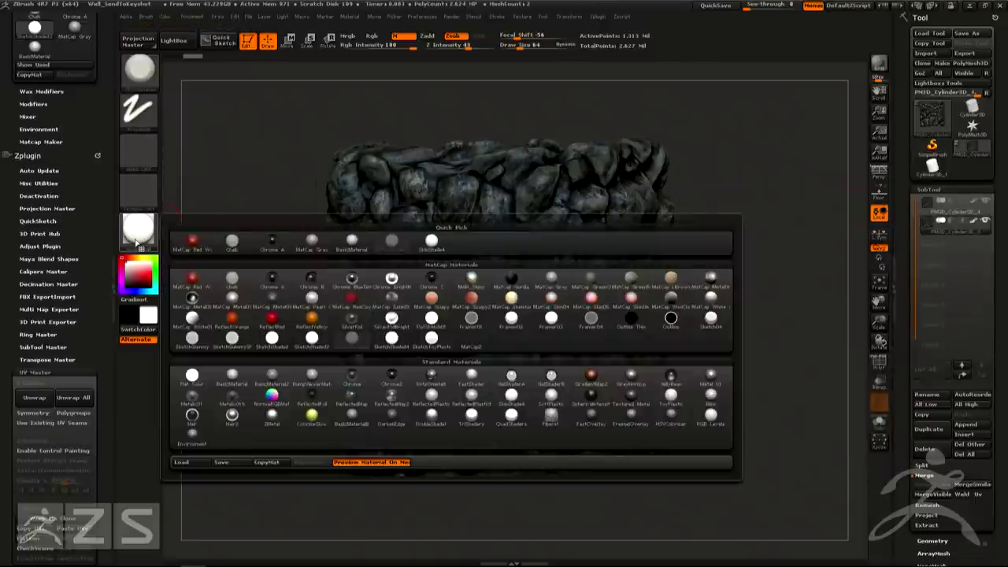
left_click(351, 338)
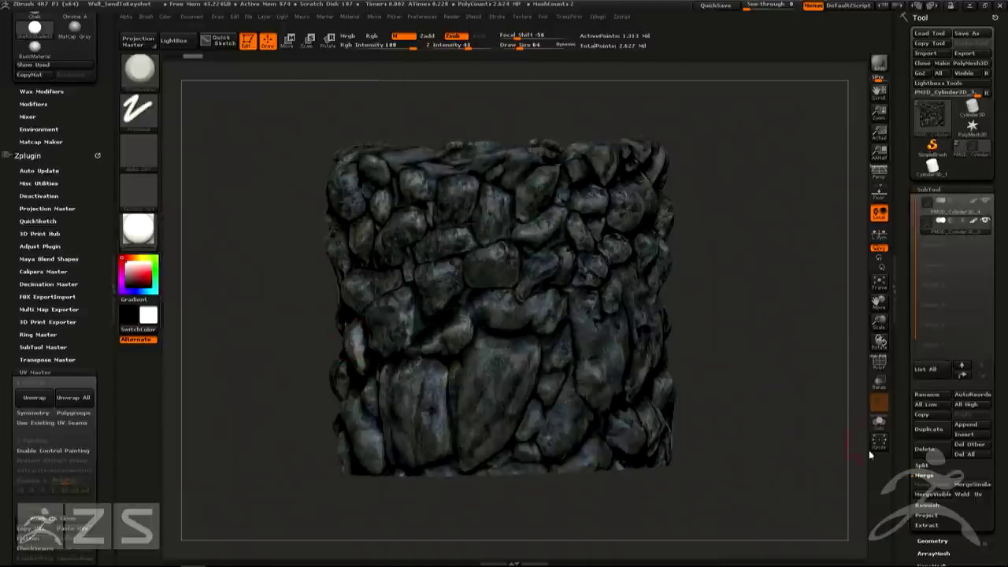
Assign the plain white Texture 28 as the texture map of the second stone cylinder
scroll(906, 441, "down", 10)
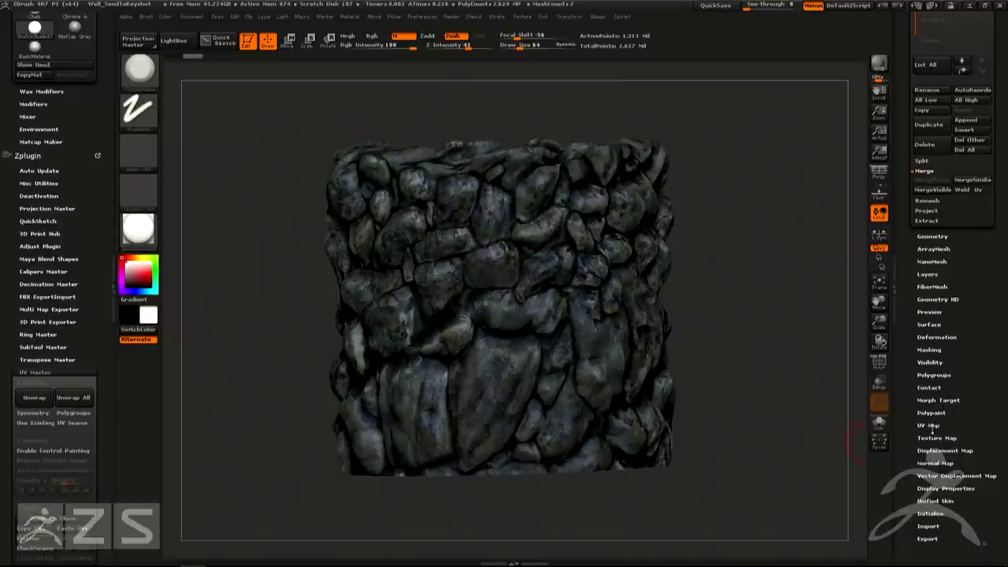
left_click(936, 439)
left_click(936, 124)
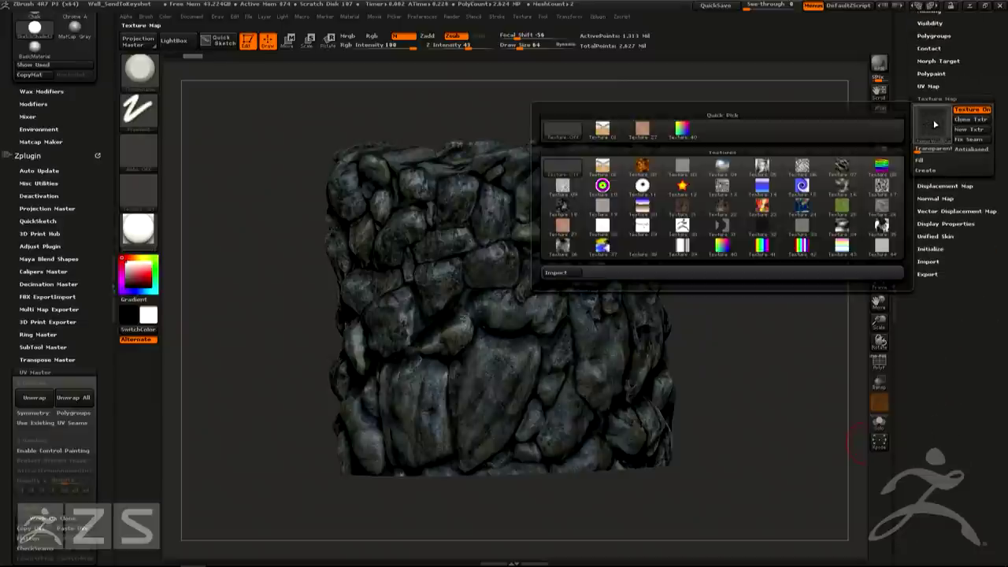
left_click(601, 228)
mouse_move(757, 239)
left_mouse_down()
mouse_move(754, 306)
mouse_move(759, 237)
mouse_move(763, 252)
left_mouse_up()
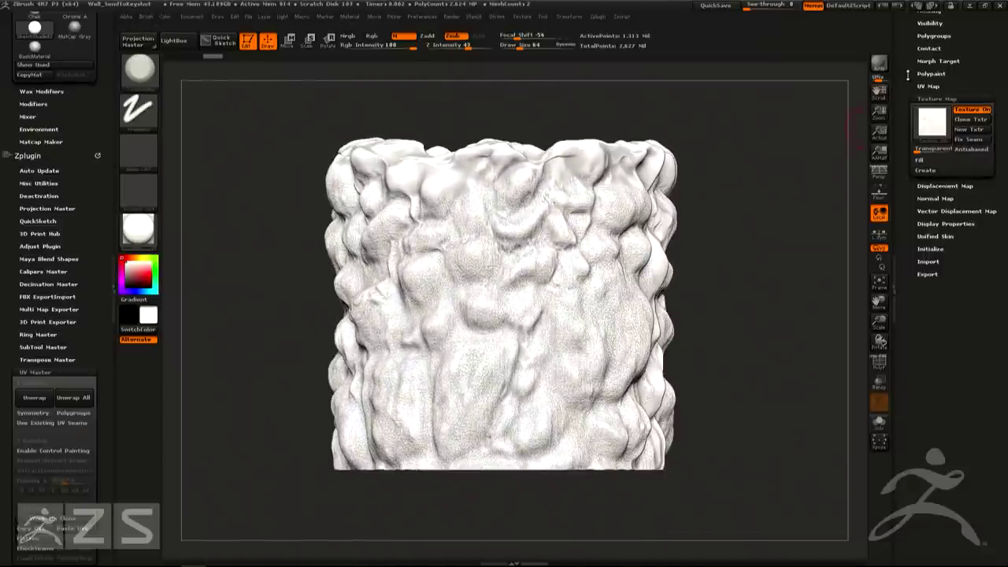
Shift the white cylinder copy slightly straight up so it overlaps the dark stones as a snow layer
left_click_drag(907, 73, 905, 180)
left_click(929, 189)
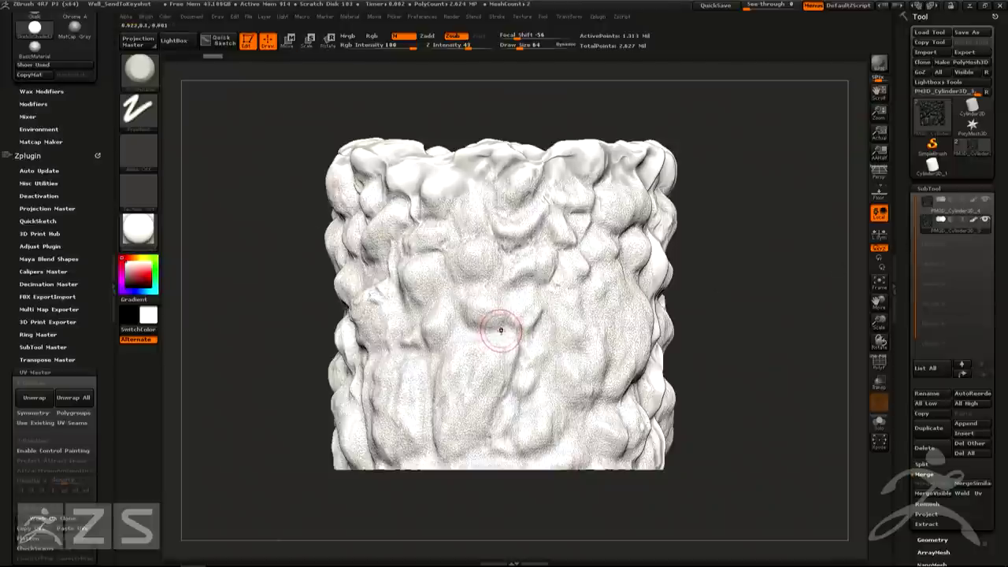
key("w")
left_click_drag(514, 324, 514, 186)
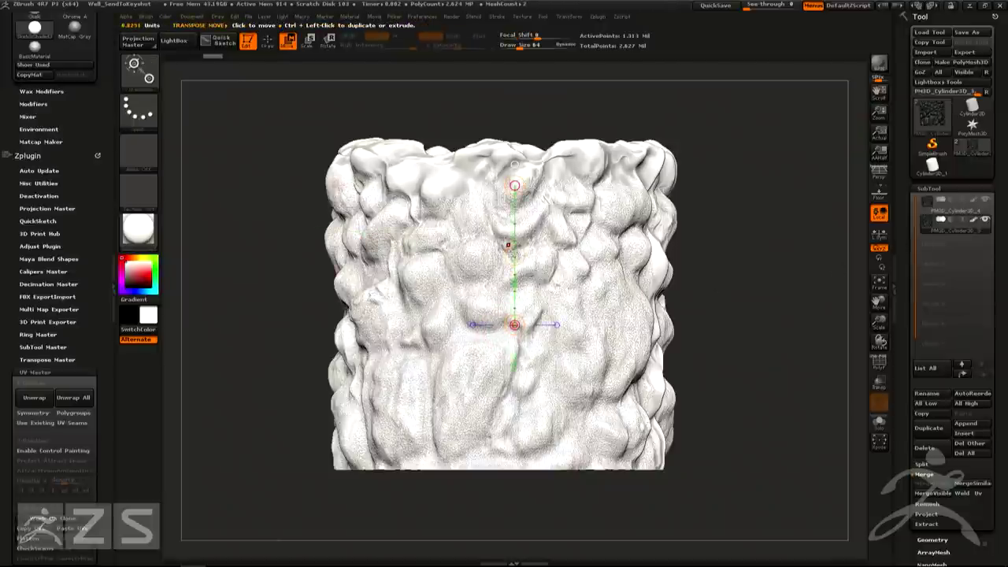
left_click_drag(517, 256, 516, 252)
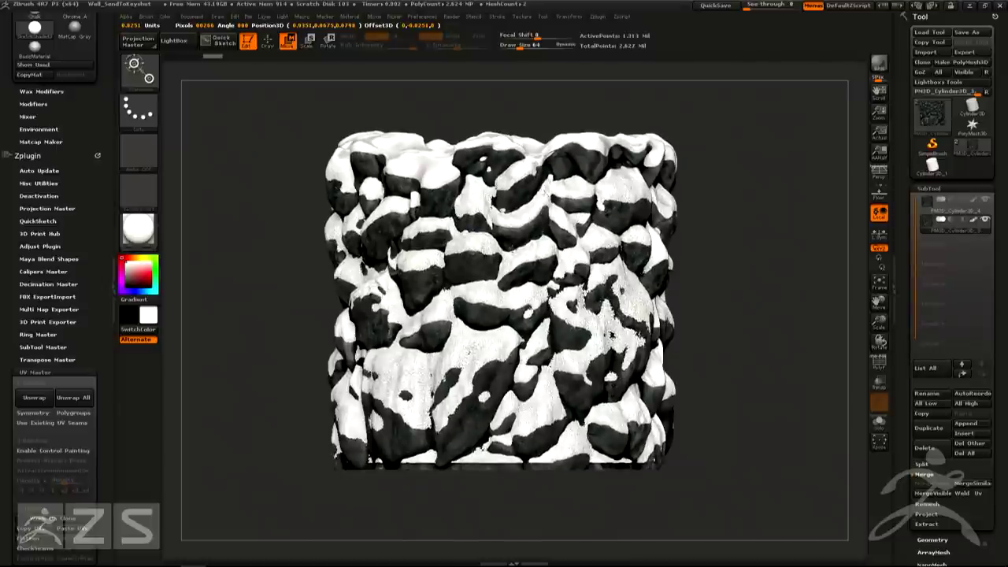
left_click_drag(516, 253, 516, 255)
Build up snow along the near section of the well's top rim with the ClayBuildup brush
right_click_drag(515, 197, 464, 213)
right_click_drag(524, 180, 755, 300)
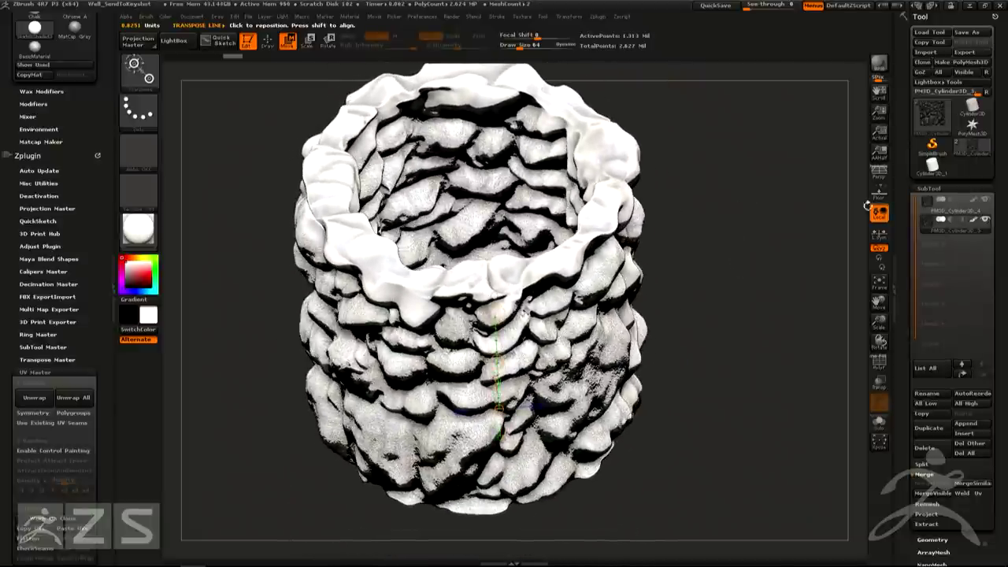
right_click_drag(446, 285, 446, 264)
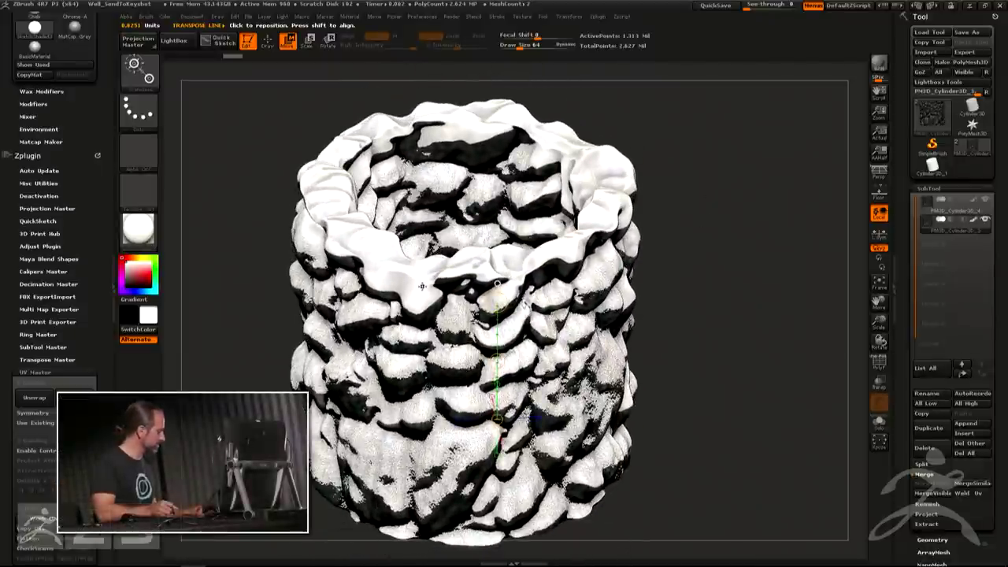
key("b")
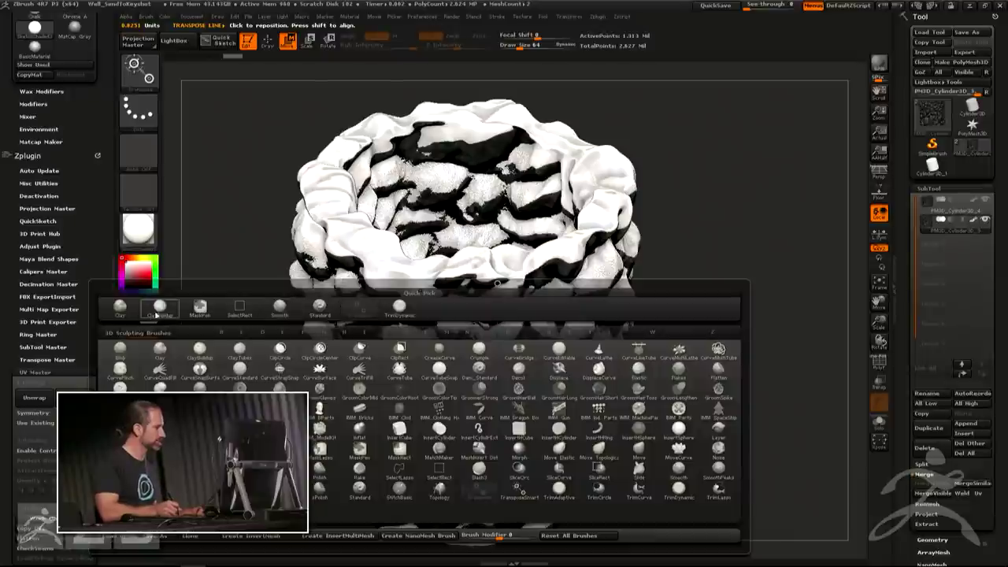
left_click(159, 306)
right_click_drag(430, 221, 430, 265)
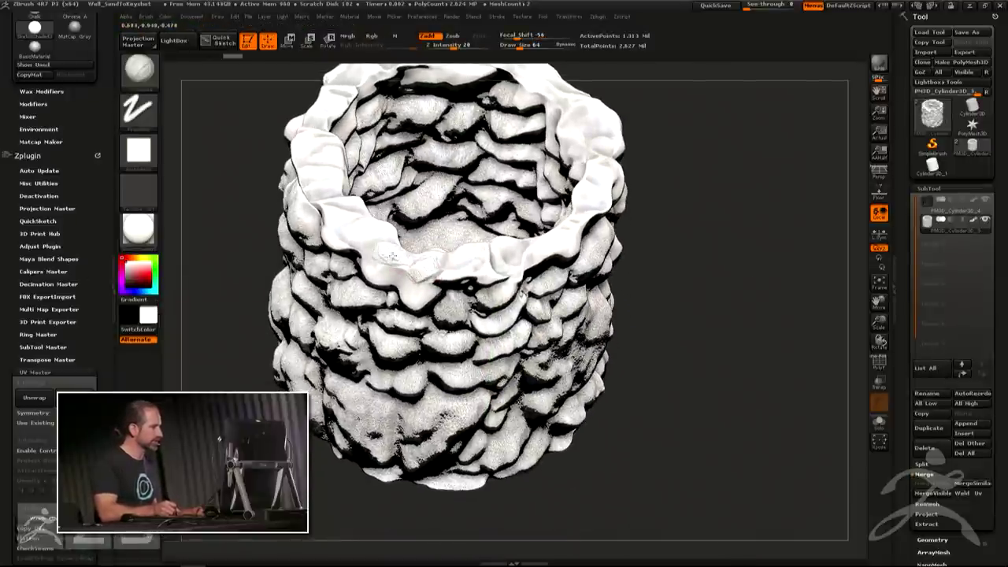
mouse_move(496, 250)
right_mouse_down()
mouse_move(508, 197)
mouse_move(509, 247)
right_mouse_up()
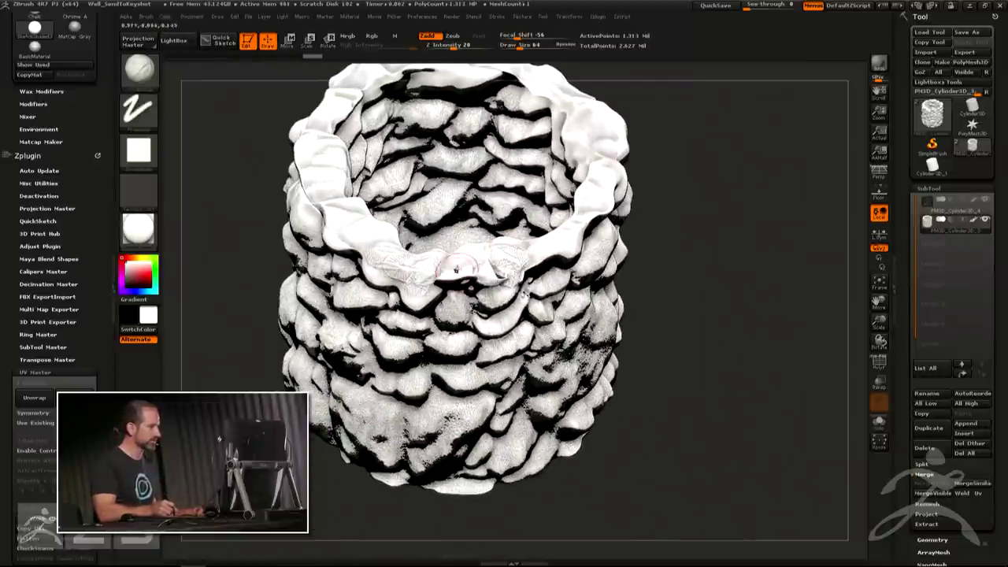
mouse_move(433, 264)
left_mouse_down()
mouse_move(451, 265)
mouse_move(415, 260)
left_mouse_up()
left_click_drag(393, 224, 383, 230)
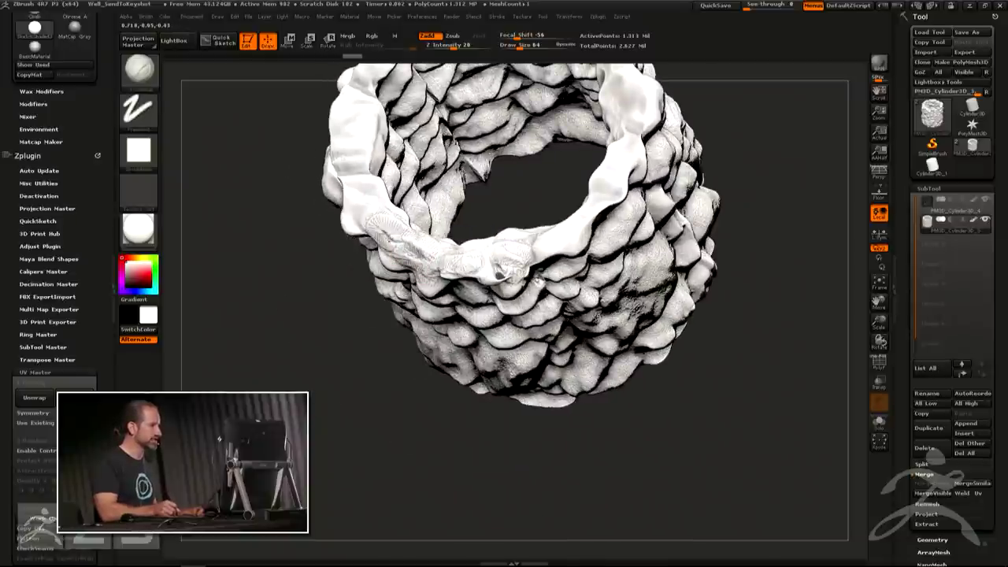
right_click_drag(425, 245, 422, 196)
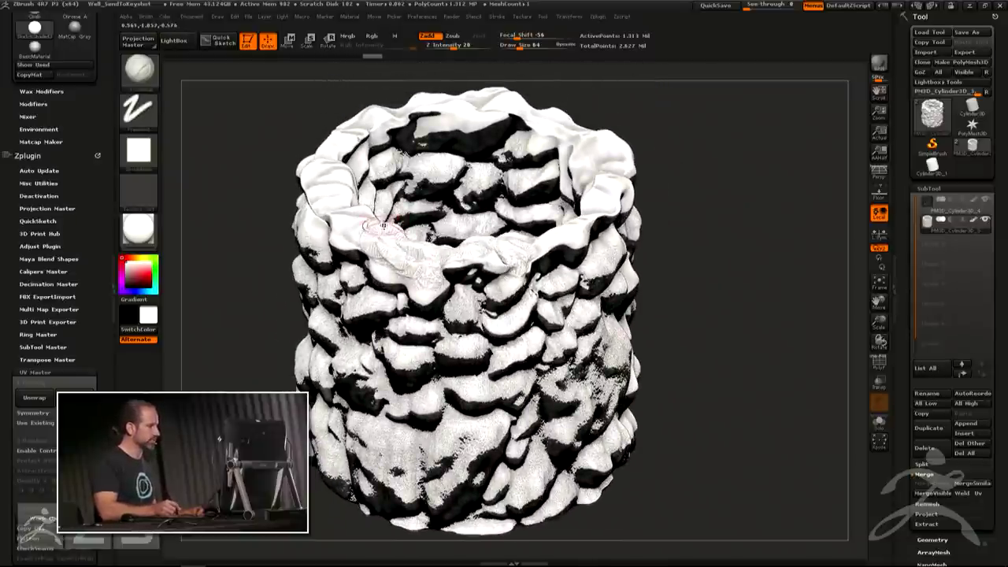
left_click_drag(382, 226, 354, 230)
Continue thickening the snow with ClayBuildup strokes up the left side of the well's rim
right_click_drag(447, 244, 601, 341, "alt")
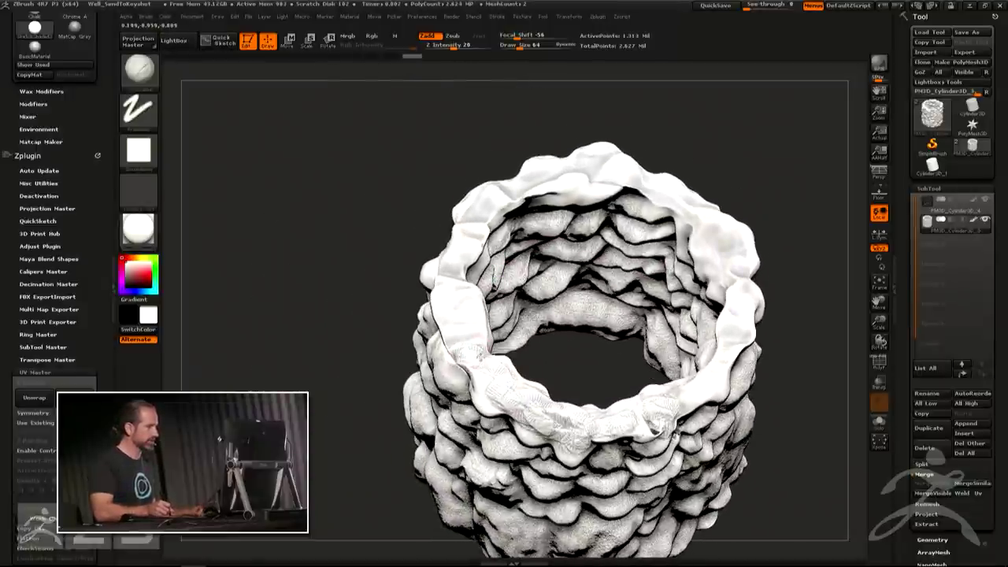
mouse_move(464, 333)
left_mouse_down()
mouse_move(448, 284)
mouse_move(473, 318)
left_mouse_up()
key("ctrl+shift+z")
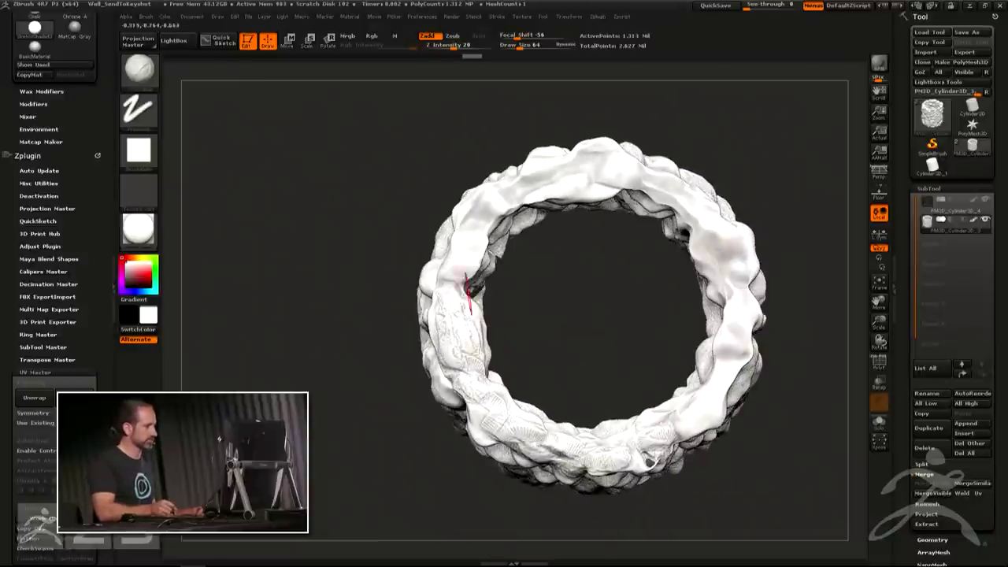
key("ctrl+shift+z")
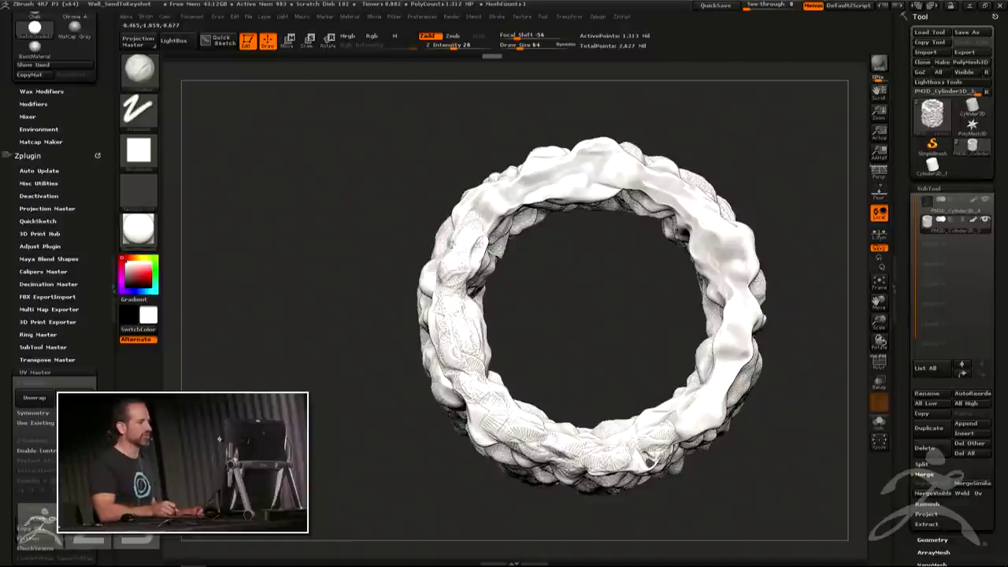
key("ctrl+shift+z")
key("ctrl+shift+z")
key("ctrl+shift+z")
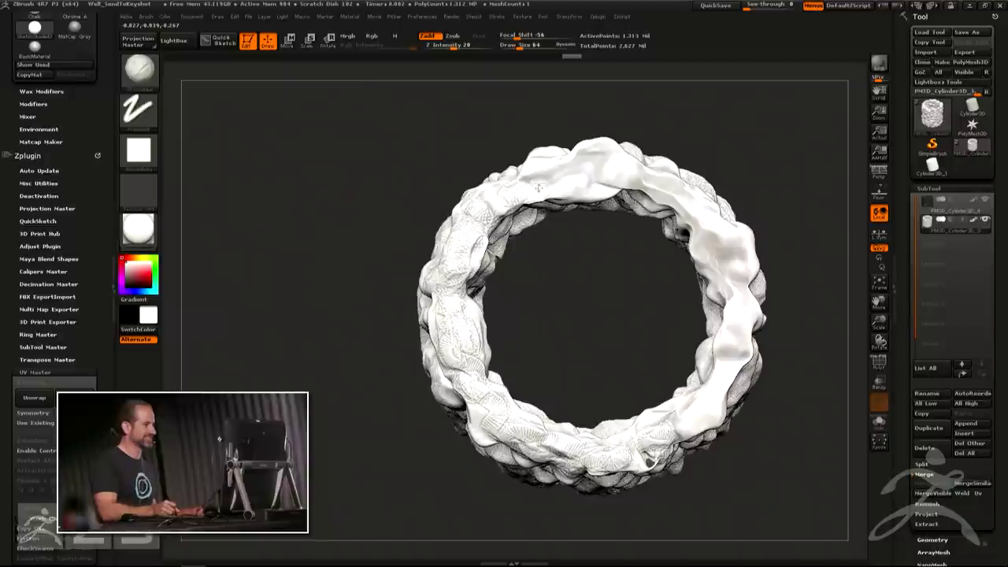
Sculpt thicker snow across the far side of the well's rim with ClayBuildup strokes
right_click_drag(584, 187, 493, 263, "alt")
key("ctrl+shift+z")
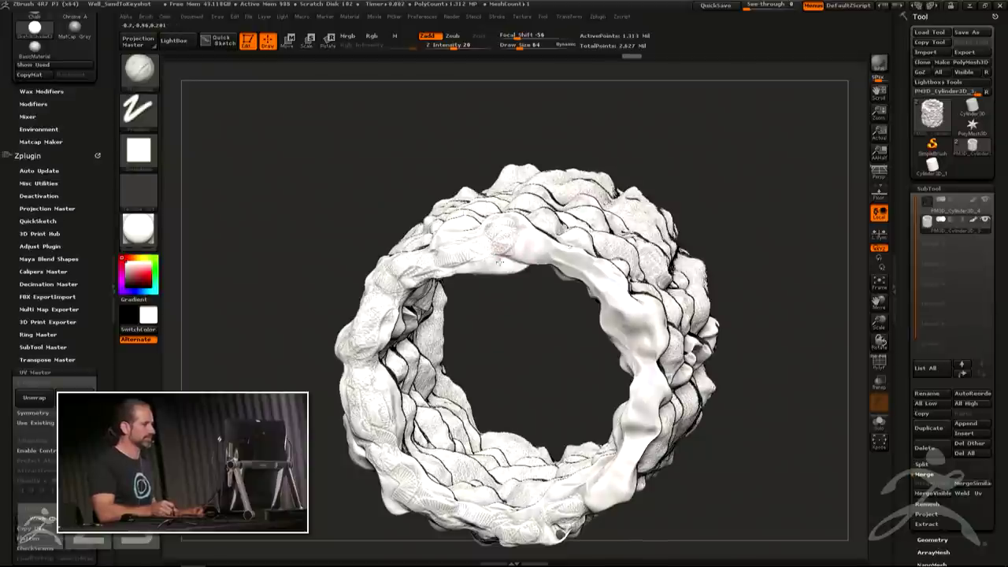
right_click_drag(512, 231, 497, 257)
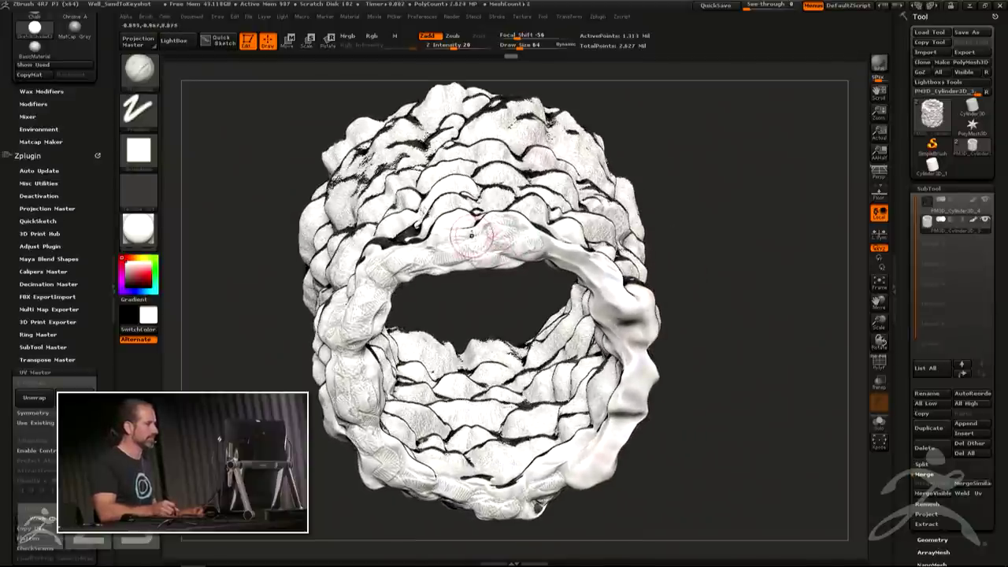
key("ctrl+shift+z")
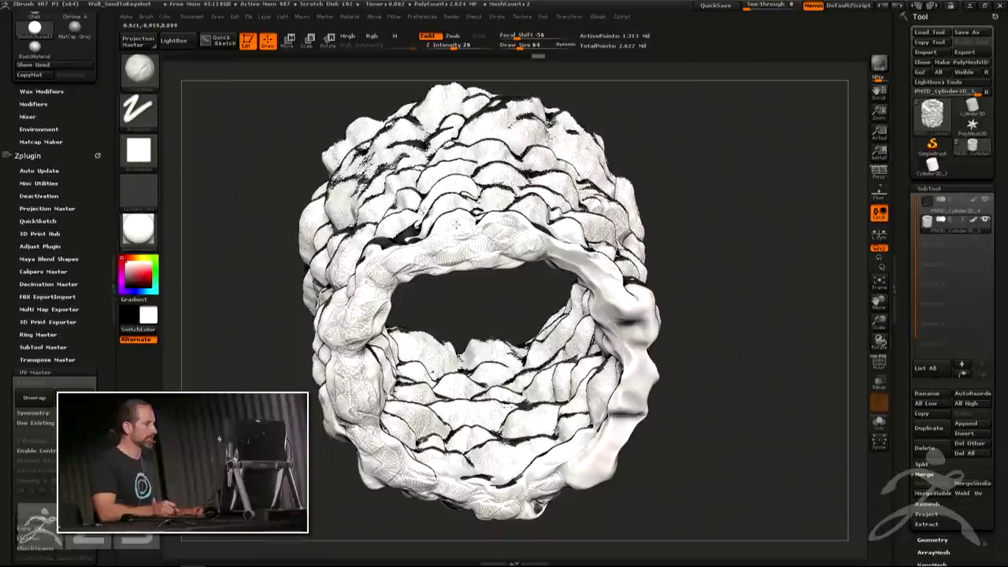
key("ctrl+shift+z")
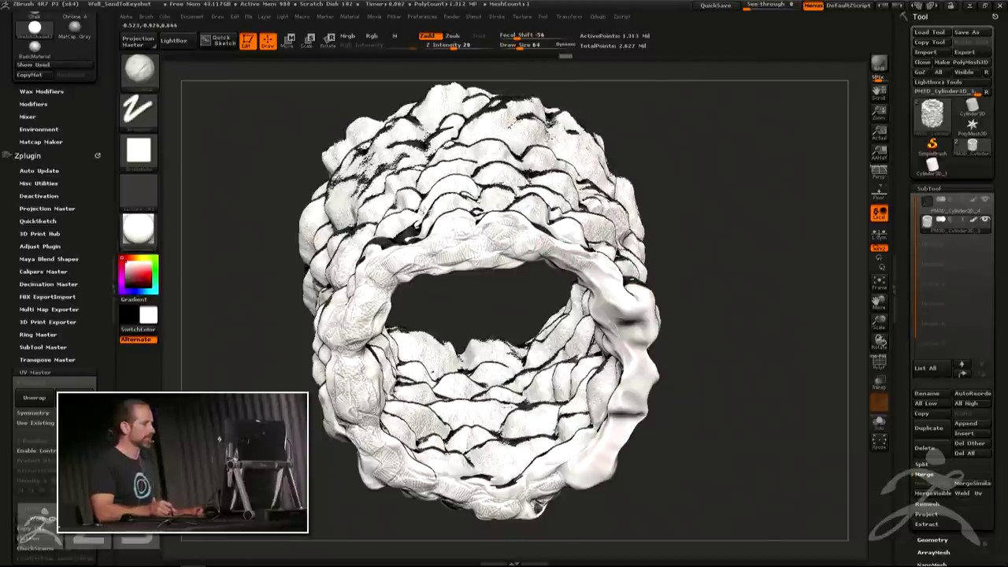
key("ctrl+shift+z")
key("ctrl+shift+z")
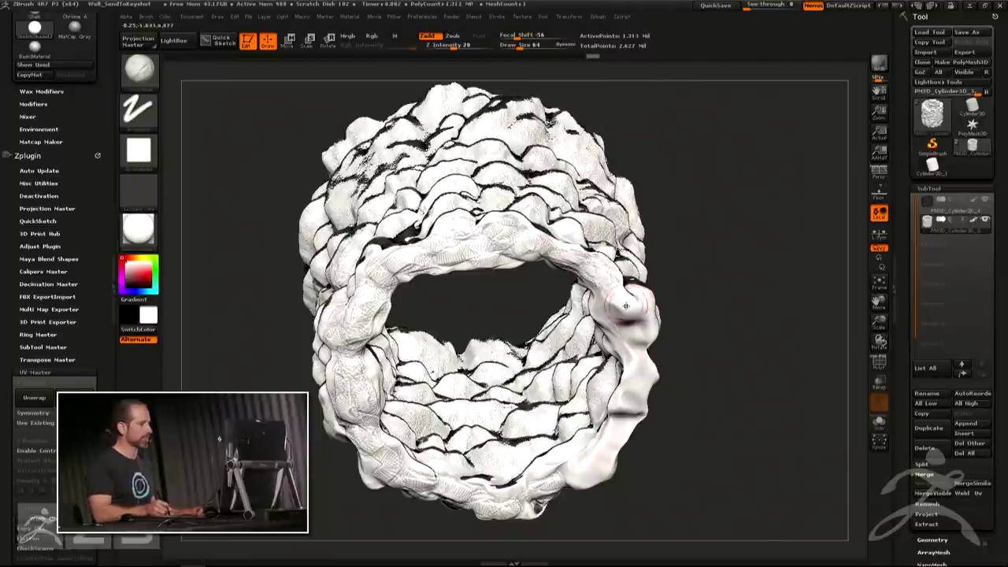
Extend the built-up snow around the far right curve of the well's rim
left_click_drag(598, 288, 591, 270)
mouse_move(584, 276)
right_mouse_down()
mouse_move(516, 222)
mouse_move(541, 232)
right_mouse_up()
left_click_drag(541, 231, 538, 249)
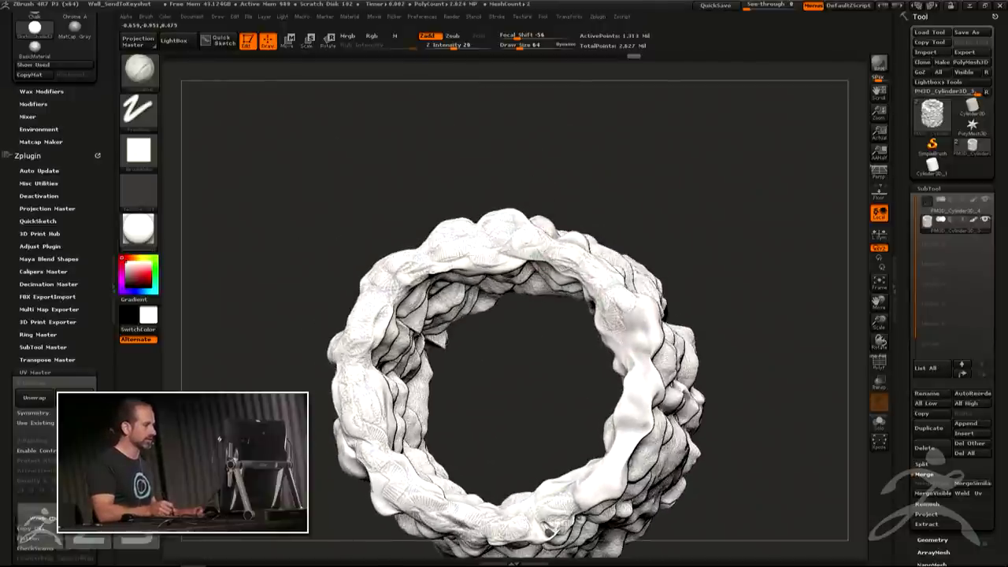
key("ctrl+shift+z")
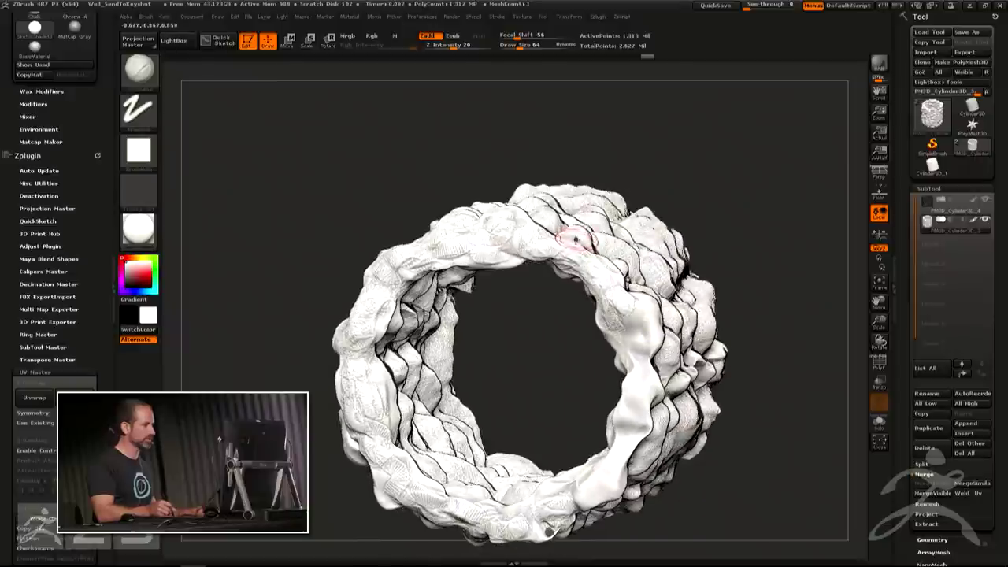
key("ctrl+shift+z")
key("ctrl+shift+z")
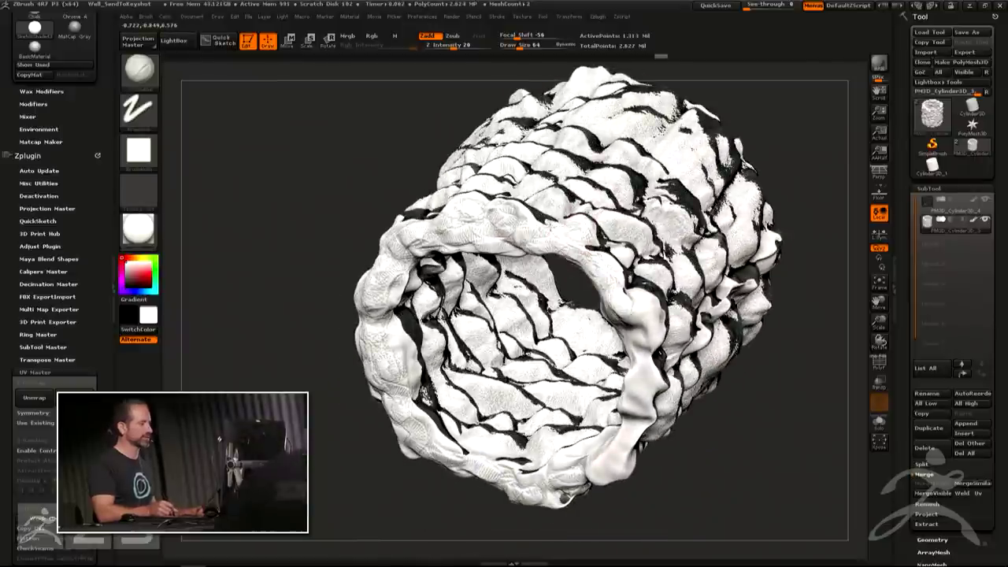
right_click_drag(614, 279, 596, 241)
key("ctrl+shift+z")
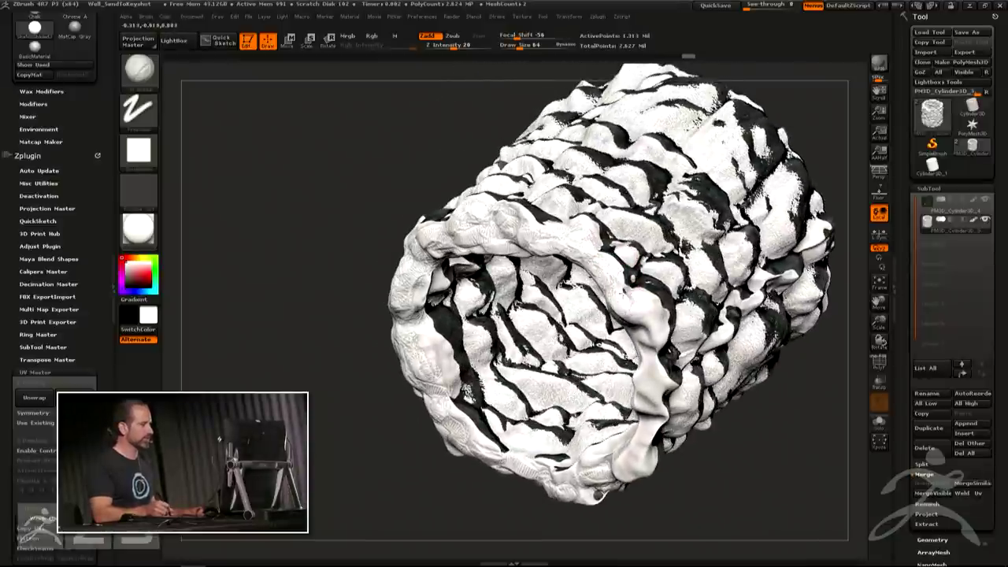
key("ctrl+shift+z")
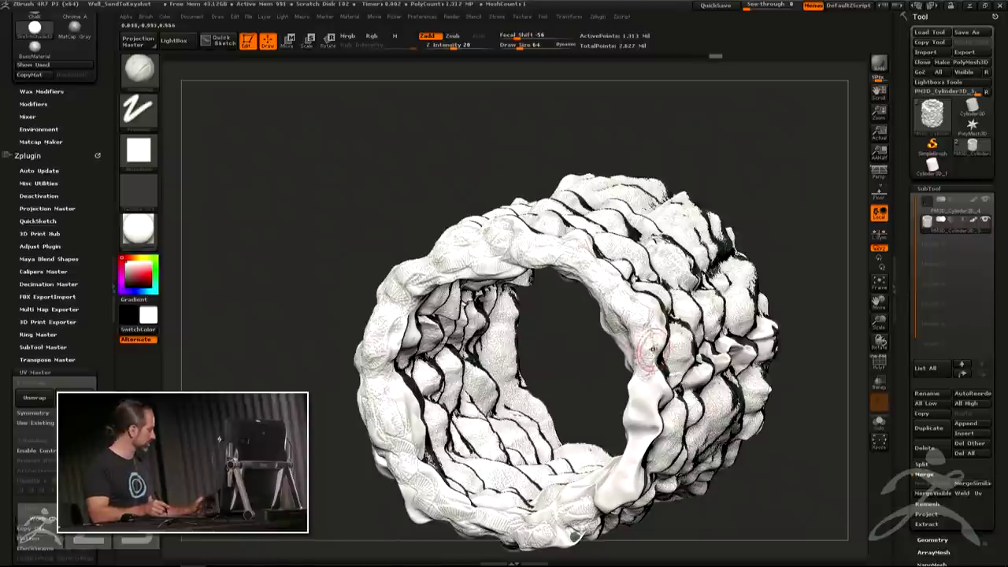
Fill the smooth stretch on the right side of the well's rim with ClayBuildup snow strokes
key("ctrl+shift+z")
key("ctrl+shift+z")
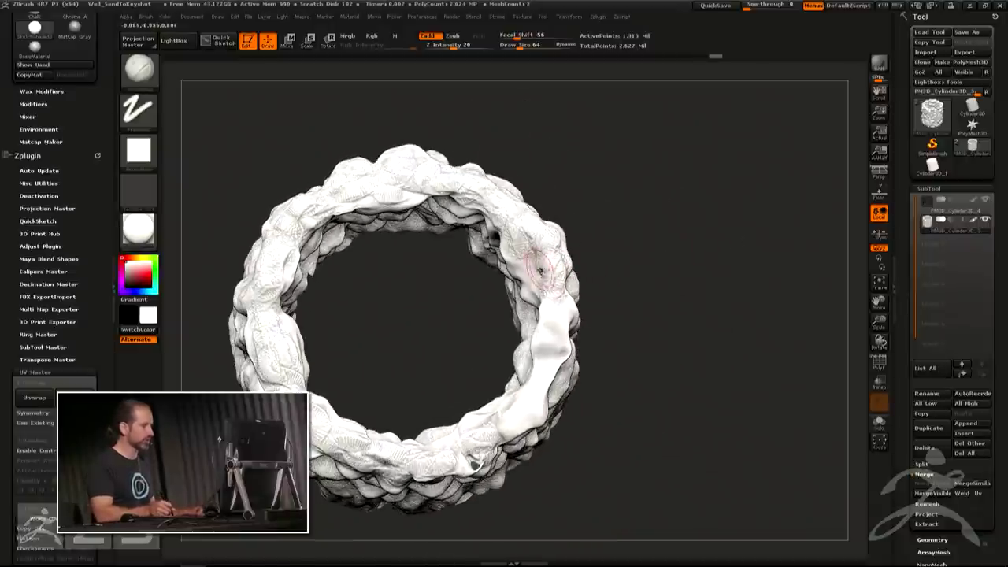
key("ctrl+shift+z")
key("ctrl+shift+z")
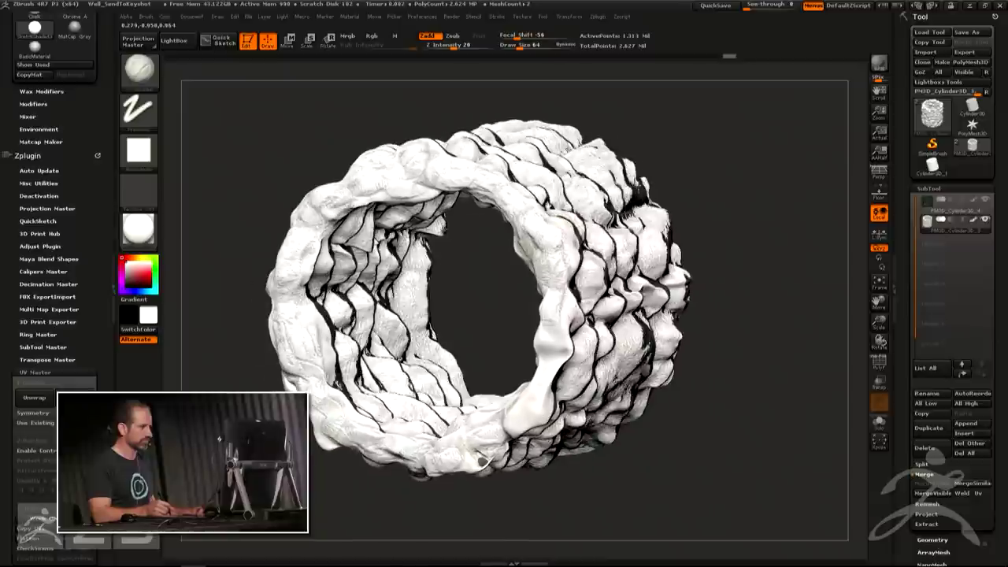
key("ctrl+shift+z")
right_click_drag(571, 313, 564, 314)
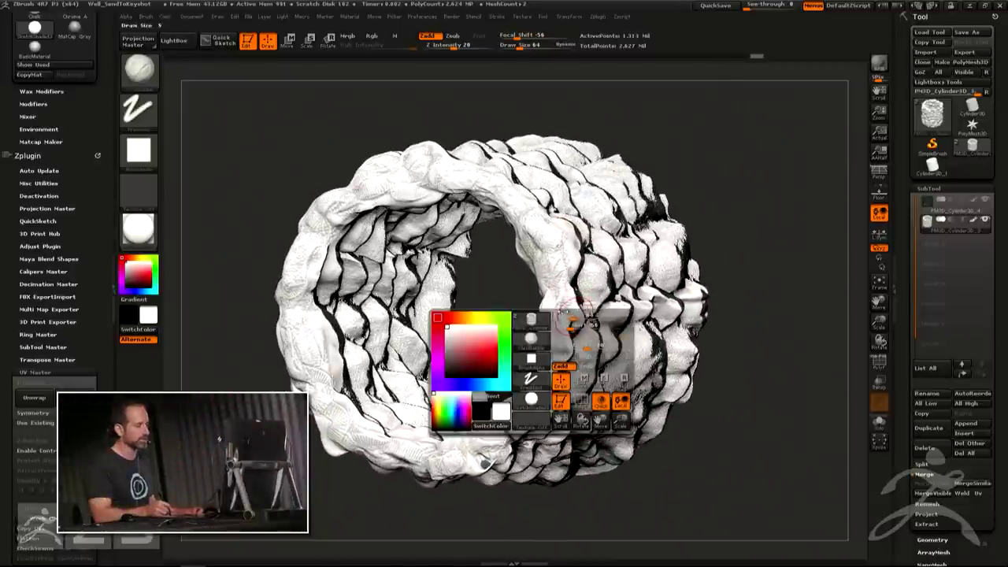
key("ctrl+shift+z")
key("ctrl+shift+z")
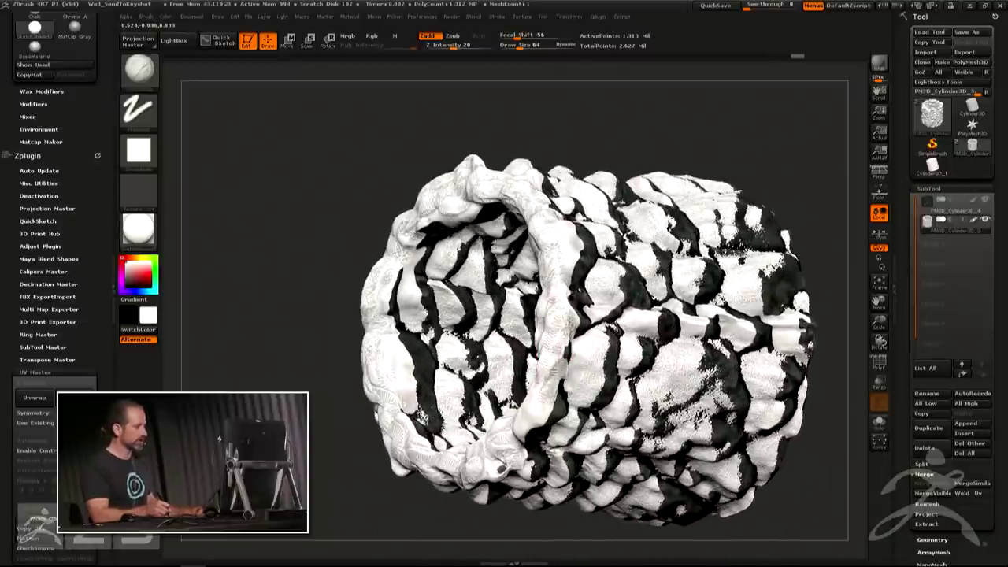
key("ctrl+shift+z")
key("ctrl+shift+z")
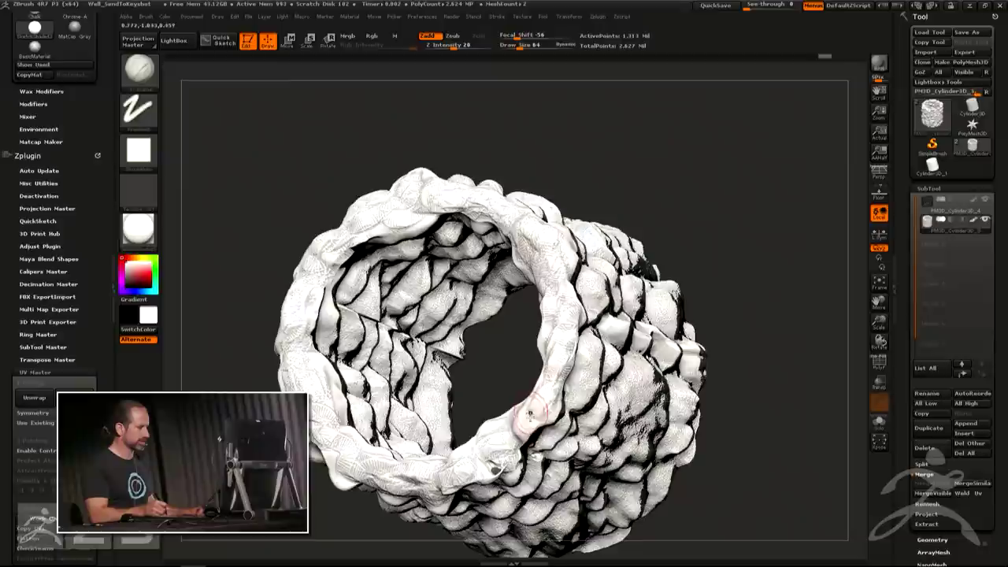
Add ClayBuildup strokes over the remaining smooth patch where the right side meets the near part of the rim
key("ctrl+z")
key("ctrl+z")
key("ctrl+z")
key("ctrl+z")
key("ctrl+z")
key("ctrl+z")
key("ctrl+z")
key("ctrl+z")
key("ctrl+z")
key("ctrl+z")
key("ctrl+z")
key("ctrl+z")
key("ctrl+z")
key("ctrl+z")
key("ctrl+z")
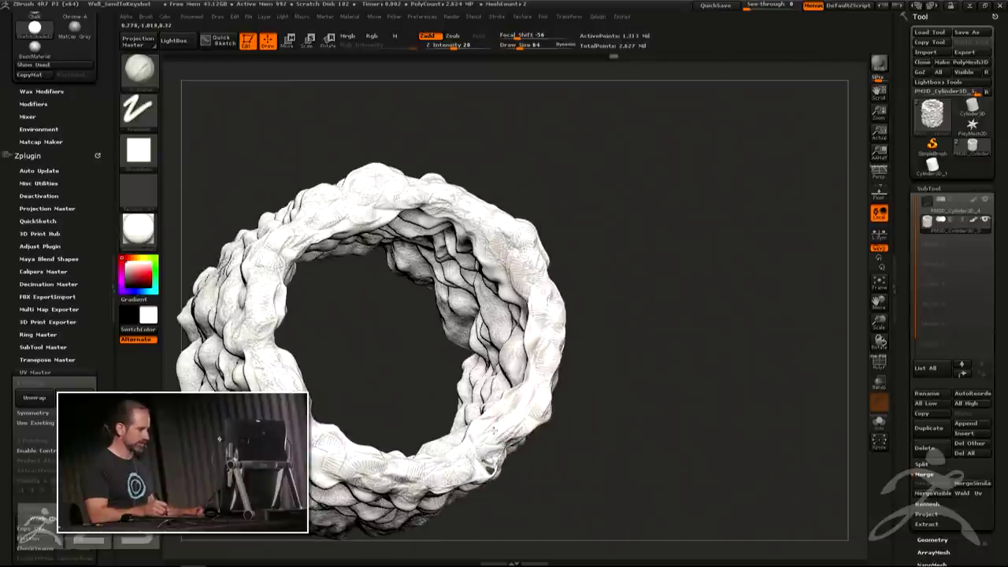
left_click_drag(567, 406, 497, 441)
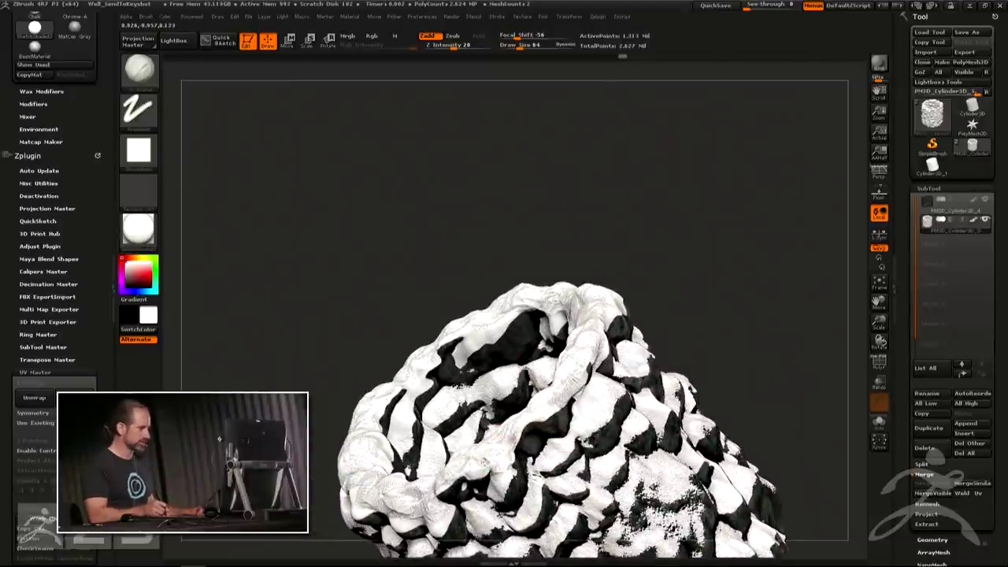
Thicken the snow along the outer right edge of the rim, extending it down over the uppermost stones
key("ctrl+shift+z")
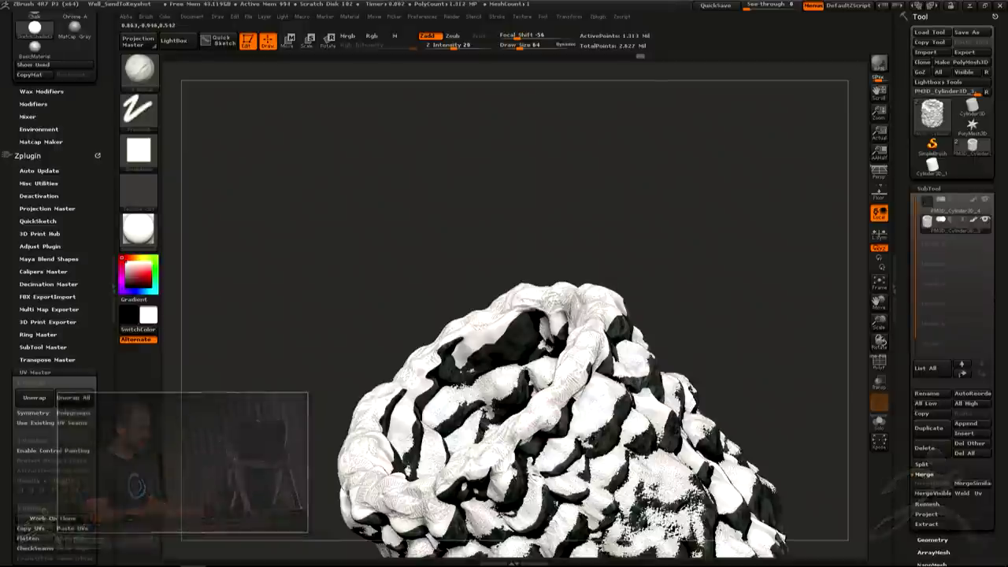
key("ctrl+shift+z")
key("ctrl+shift+z")
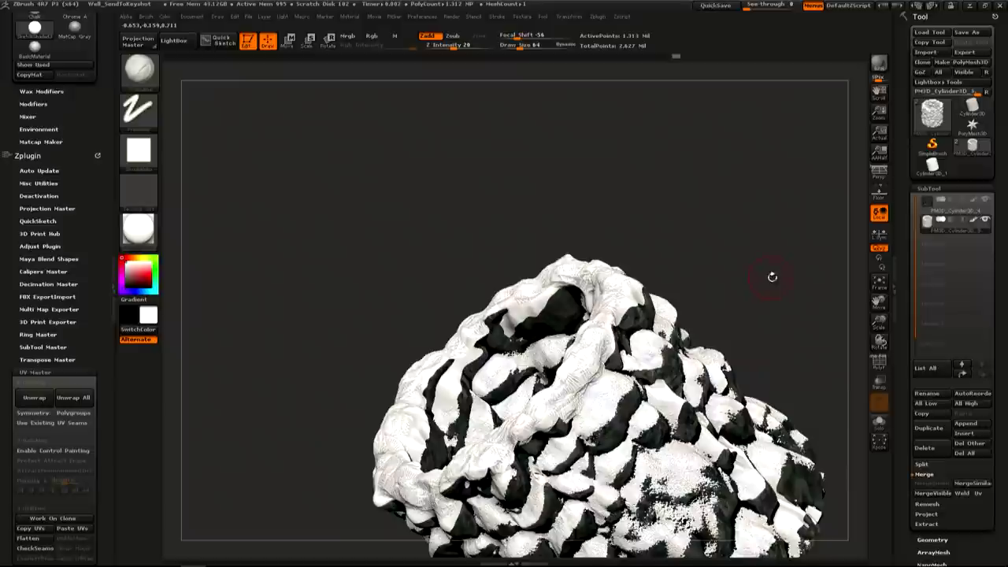
key("ctrl+shift+z")
key("ctrl+shift+z")
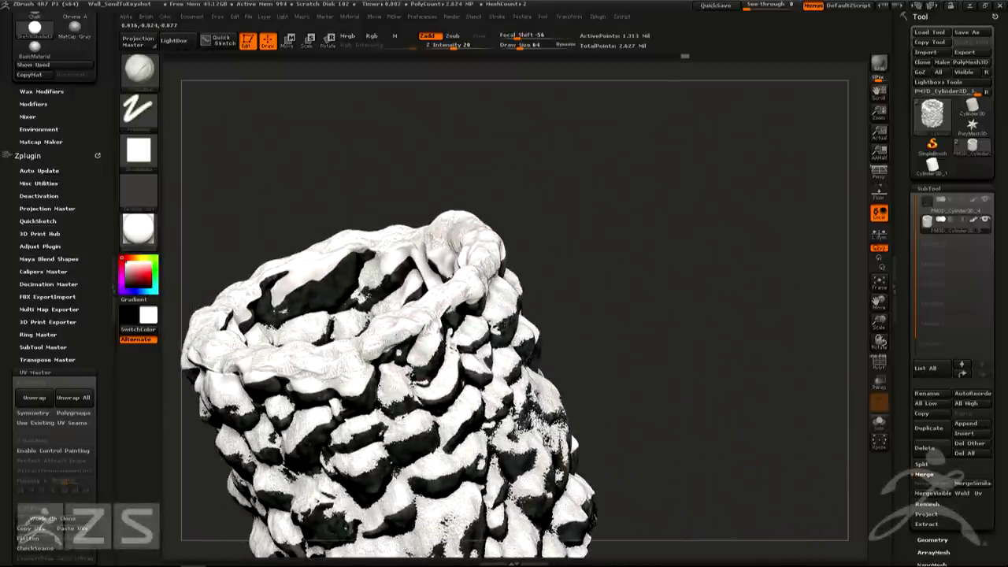
key("ctrl+shift+z")
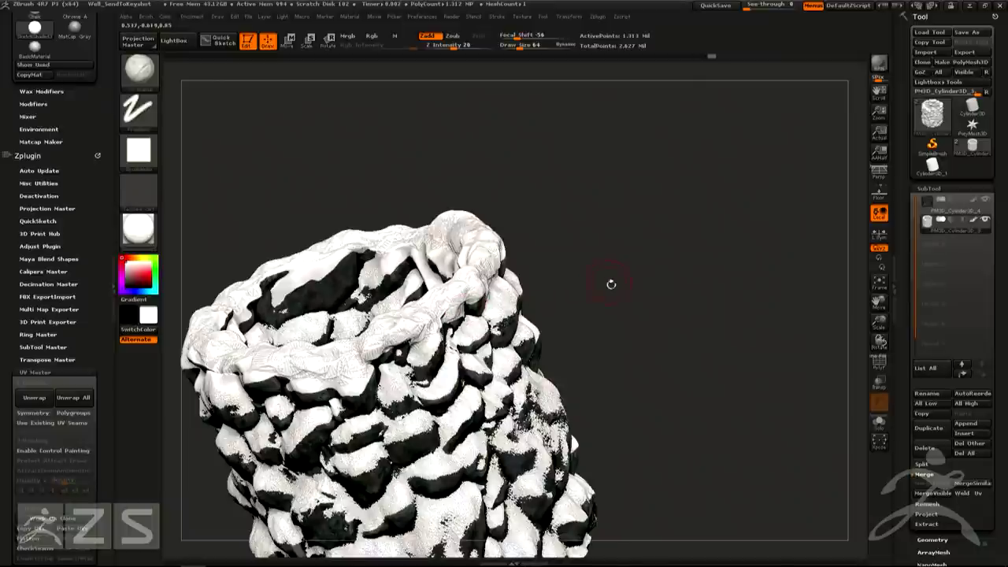
Build up snow with ClayBuildup strokes along the front outer edge of the rim
left_click_drag(607, 290, 713, 330, "alt")
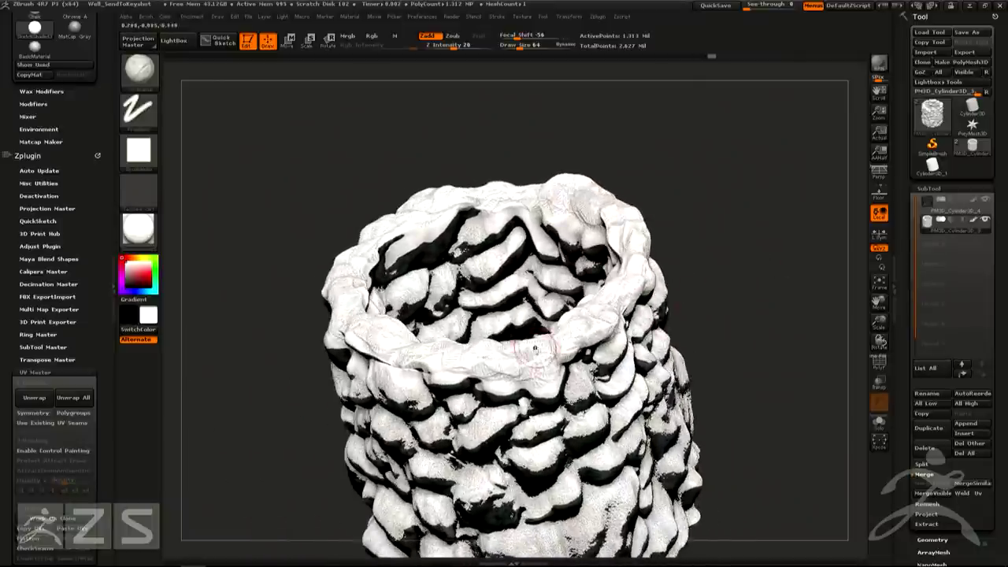
key("ctrl+shift+z")
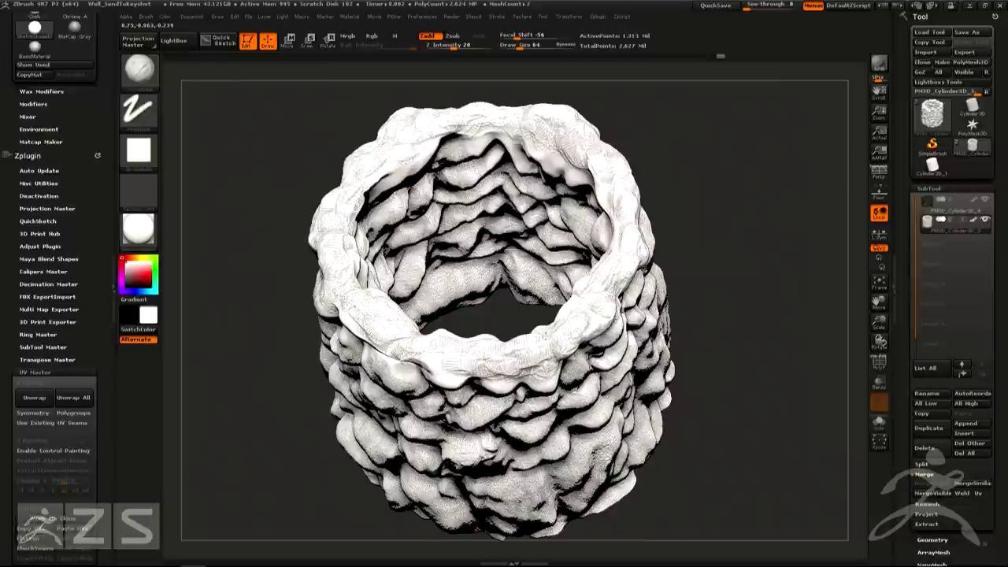
mouse_move(528, 349)
right_mouse_down()
mouse_move(472, 260)
mouse_move(517, 323)
right_mouse_up()
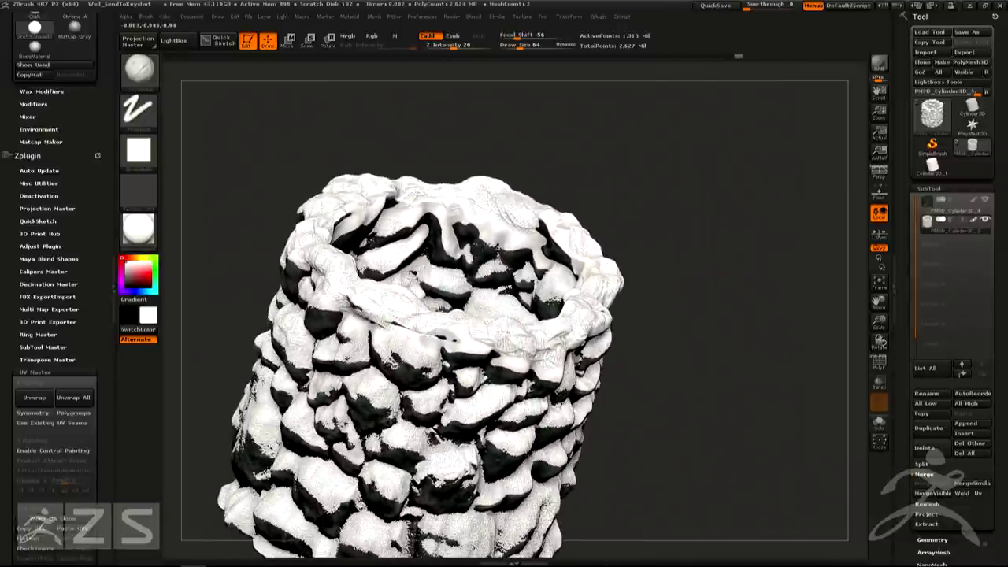
key("ctrl+shift+z")
key("ctrl+shift+z")
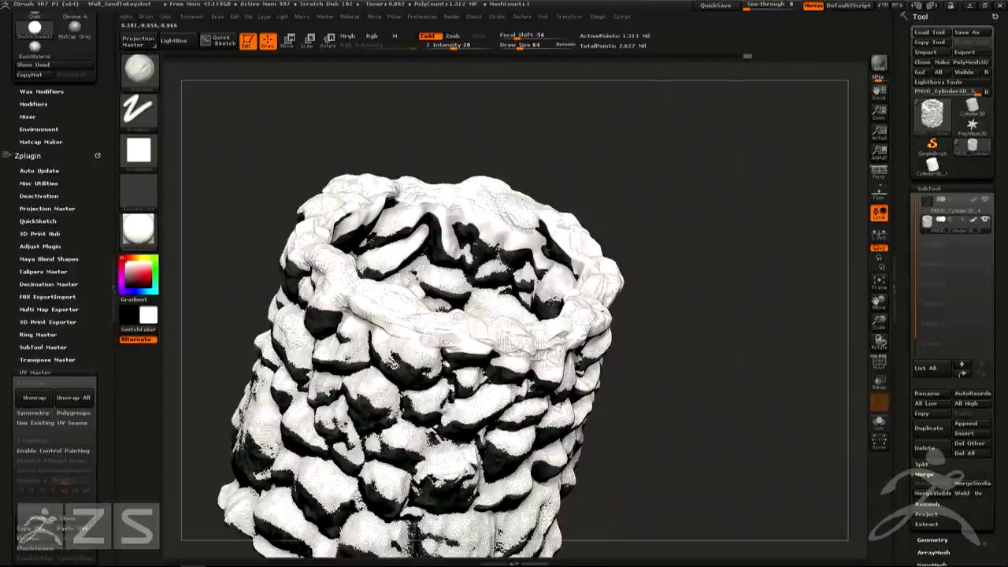
key("ctrl+shift+z")
key("ctrl+shift+z")
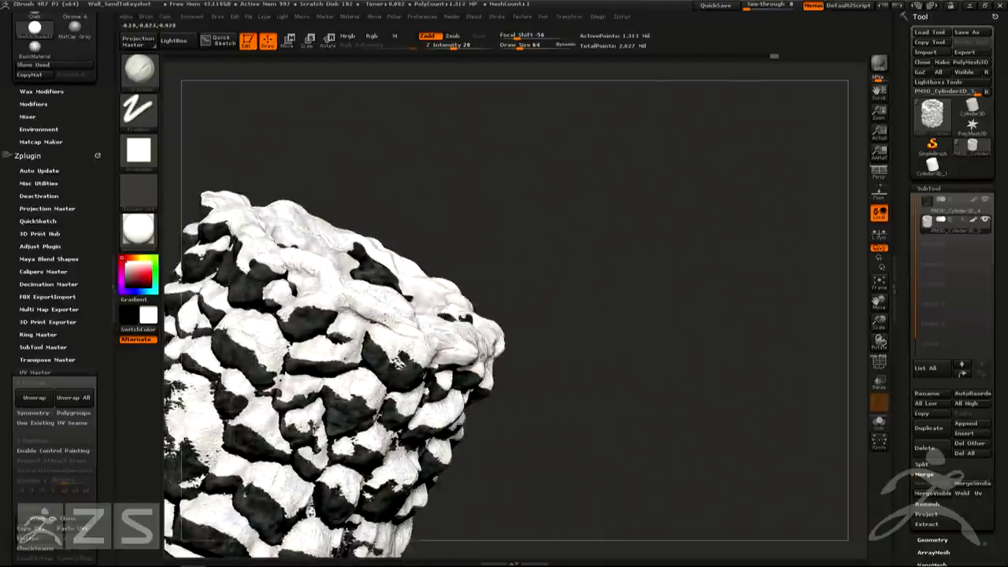
Continue the ClayBuildup snow around the rim's outer edge onto the next side of the well
left_click_drag(563, 240, 623, 220)
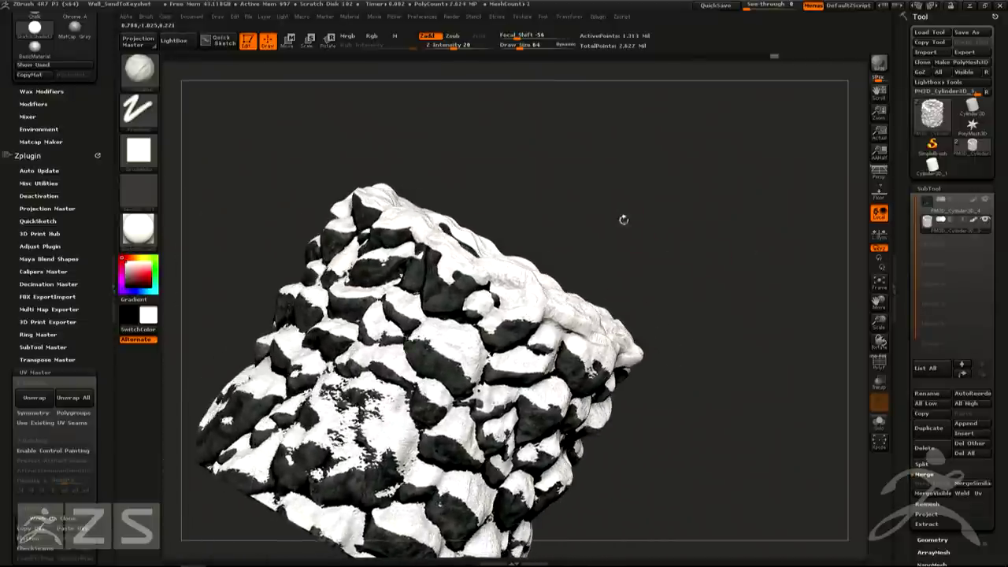
key("ctrl+shift+z")
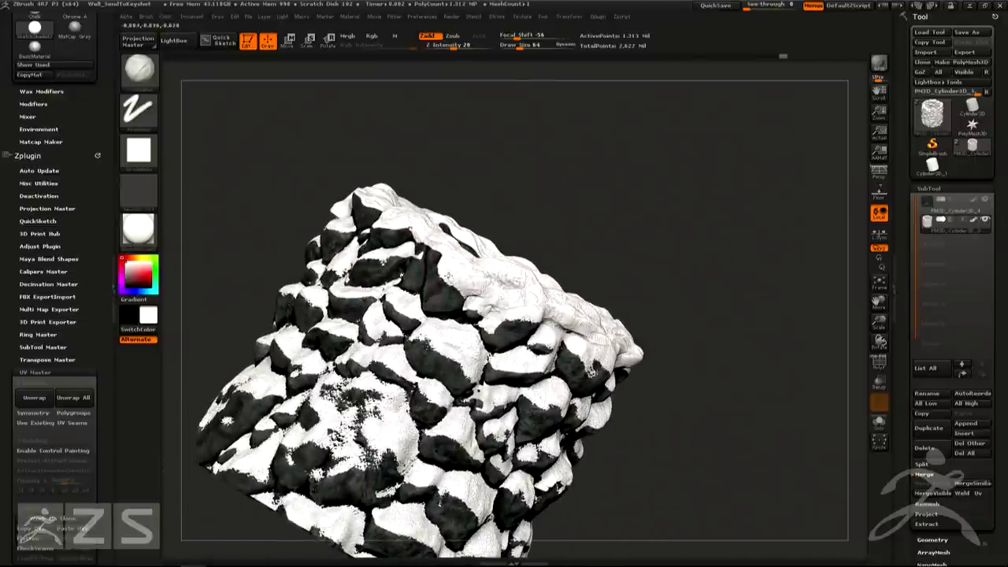
key("ctrl+shift+z")
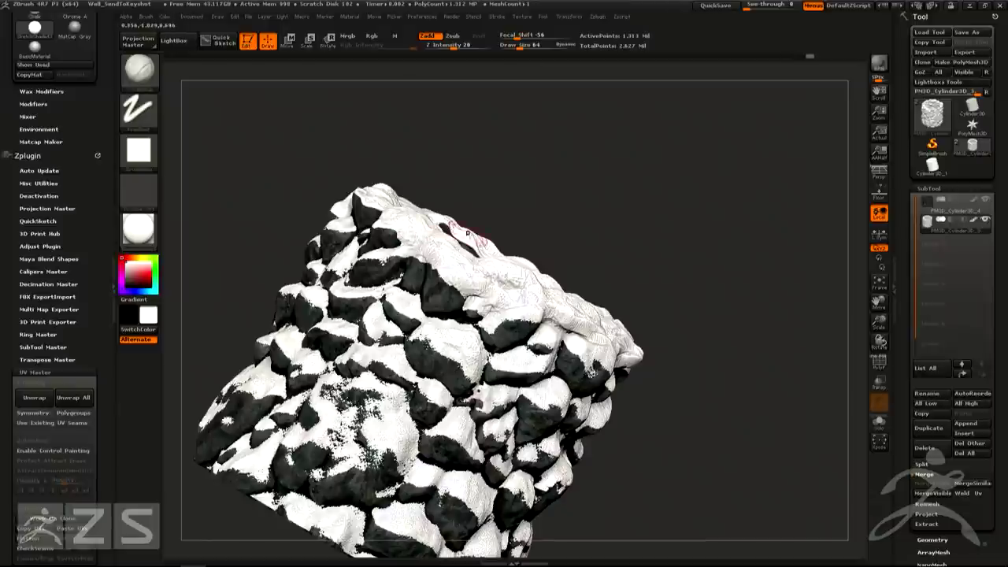
key("ctrl+shift+z")
left_click_drag(517, 256, 538, 268)
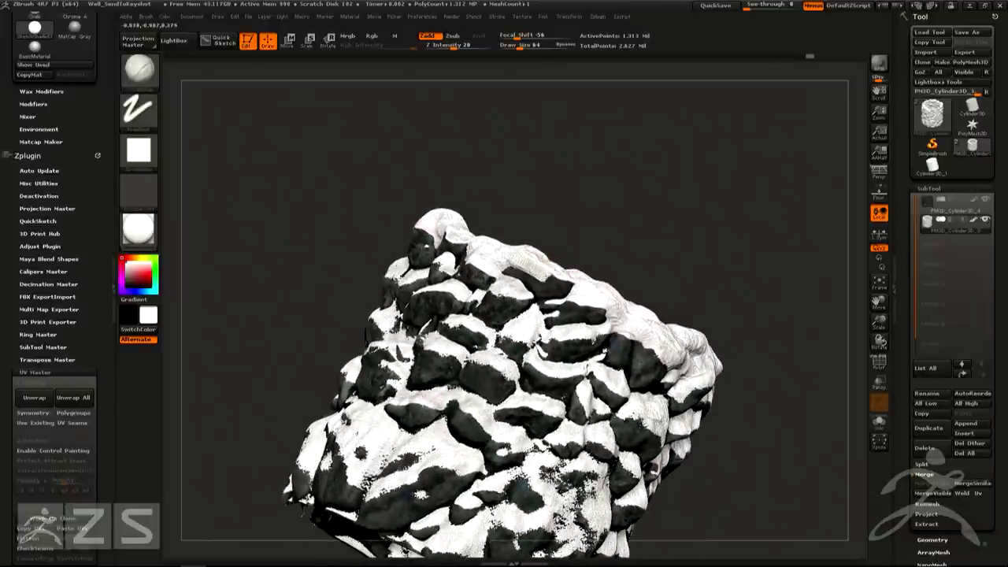
Cover the dark stone still exposed along the rim's outer face with ClayBuildup snow strokes
key("ctrl+shift+z")
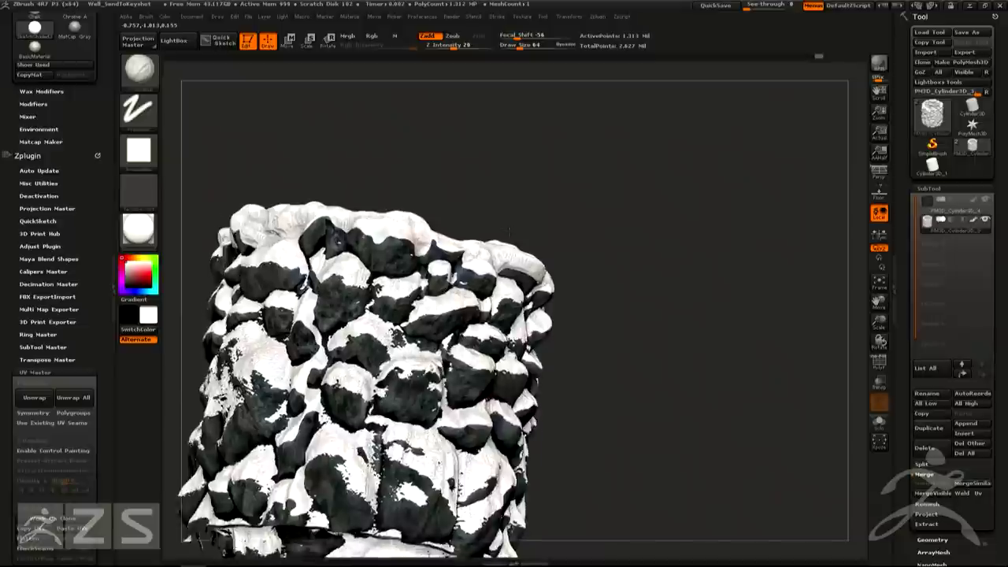
mouse_move(391, 235)
left_mouse_down()
mouse_move(400, 248)
mouse_move(466, 253)
left_mouse_up()
mouse_move(502, 249)
right_mouse_down()
mouse_move(511, 249)
mouse_move(453, 272)
mouse_move(497, 252)
right_mouse_up()
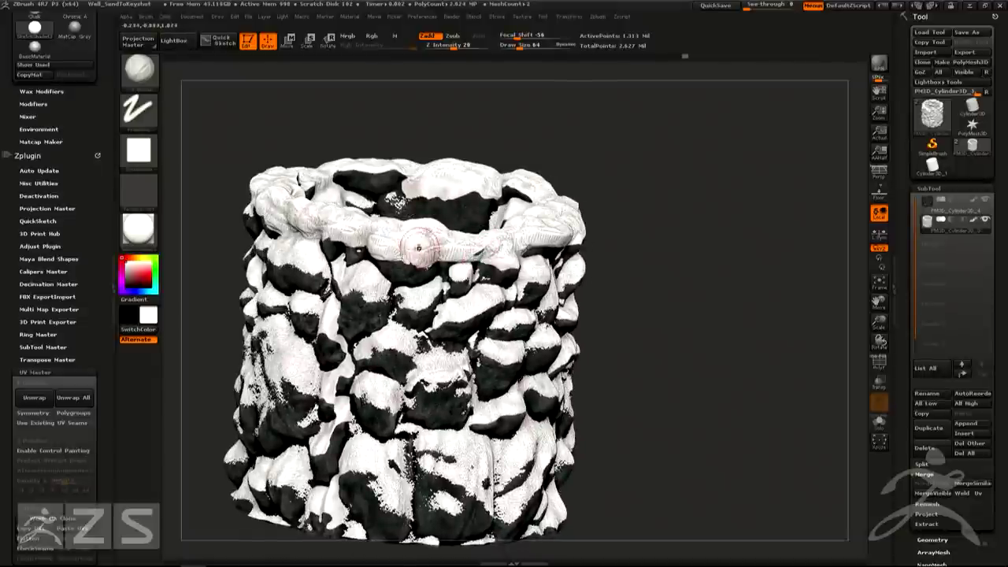
mouse_move(738, 262)
left_mouse_down("alt")
mouse_move(785, 291)
mouse_move(721, 283)
left_mouse_up("alt")
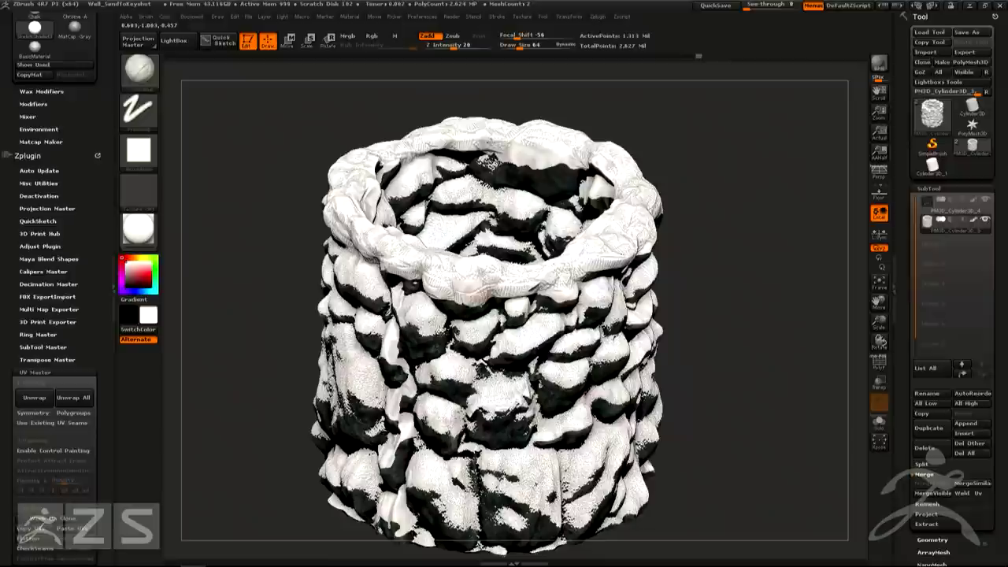
key("ctrl+shift+z")
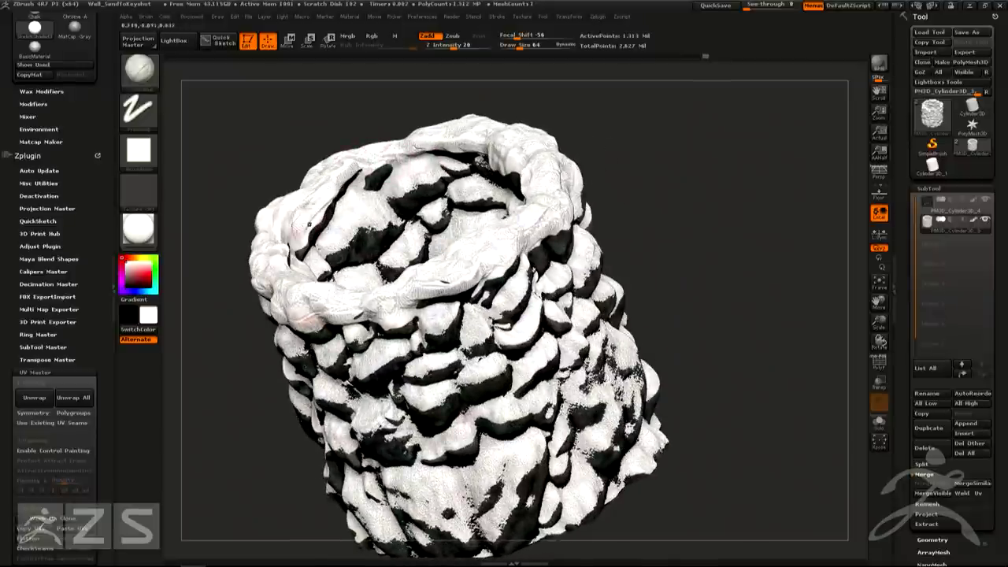
Touch up the snow around the completed rim with final ClayBuildup strokes on its outer edge
mouse_move(790, 252)
left_mouse_down()
mouse_move(758, 194)
mouse_move(754, 203)
mouse_move(717, 195)
mouse_move(741, 295)
mouse_move(741, 347)
mouse_move(819, 299)
mouse_move(804, 331)
left_mouse_up()
right_click_drag(432, 318, 526, 293, "ctrl")
left_click_drag(547, 315, 344, 300, "alt")
key("ctrl+shift+z")
key("ctrl+shift+z")
key("ctrl+shift+z")
key("ctrl+shift+z")
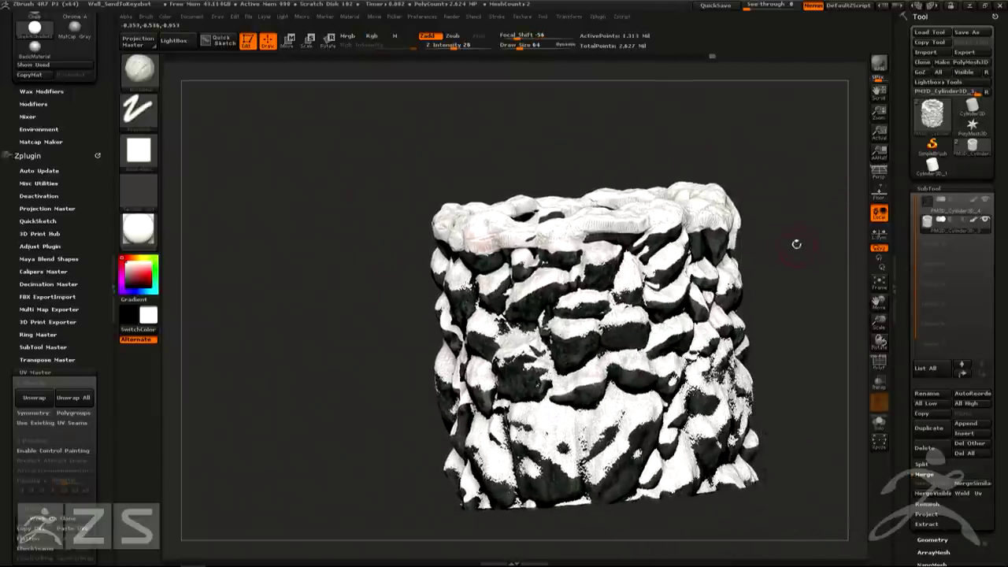
Switch the active tool to Cylinder3D and open the selection of 3D meshes containing Plane3D
mouse_move(800, 257)
left_mouse_down()
mouse_move(776, 256)
mouse_move(788, 261)
left_mouse_up()
key("ctrl+shift+z")
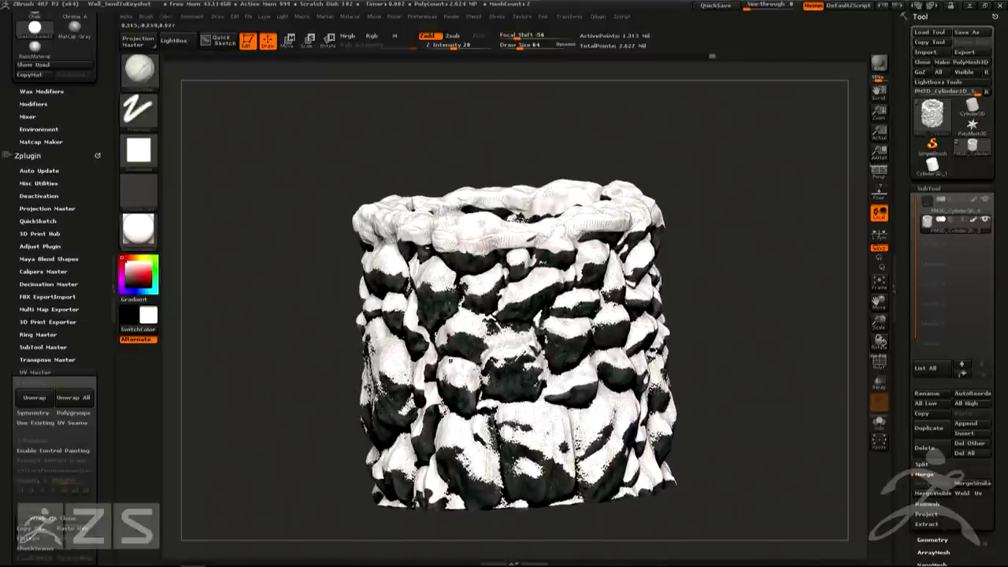
mouse_move(843, 313)
left_mouse_down()
mouse_move(768, 280)
mouse_move(755, 295)
mouse_move(757, 390)
left_mouse_up()
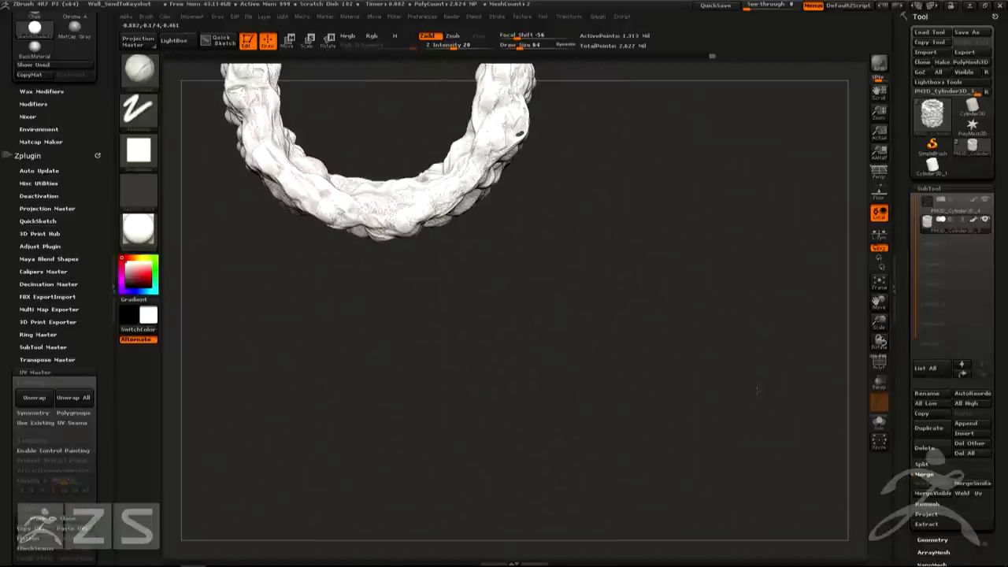
left_click_drag(672, 220, 776, 243)
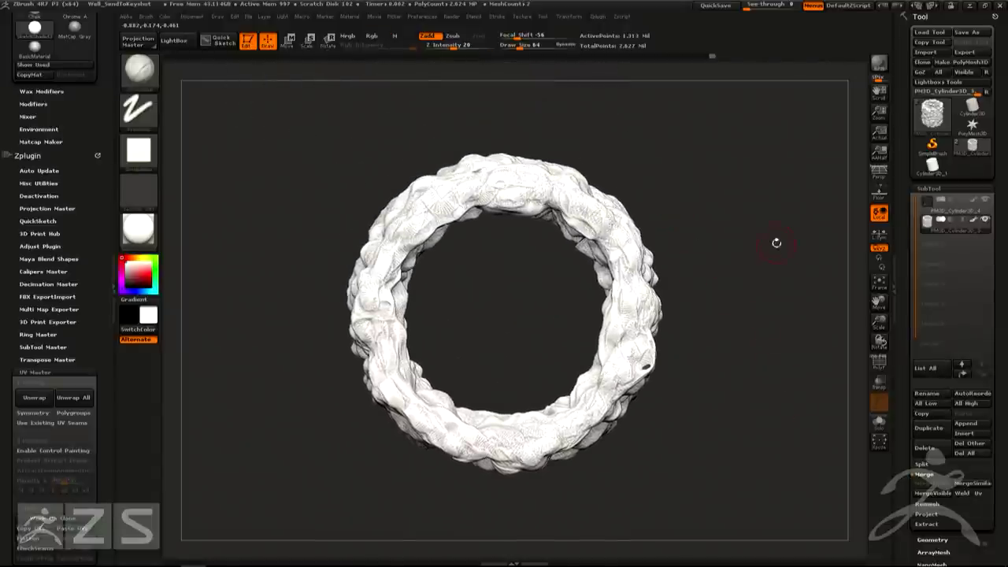
left_click(973, 109)
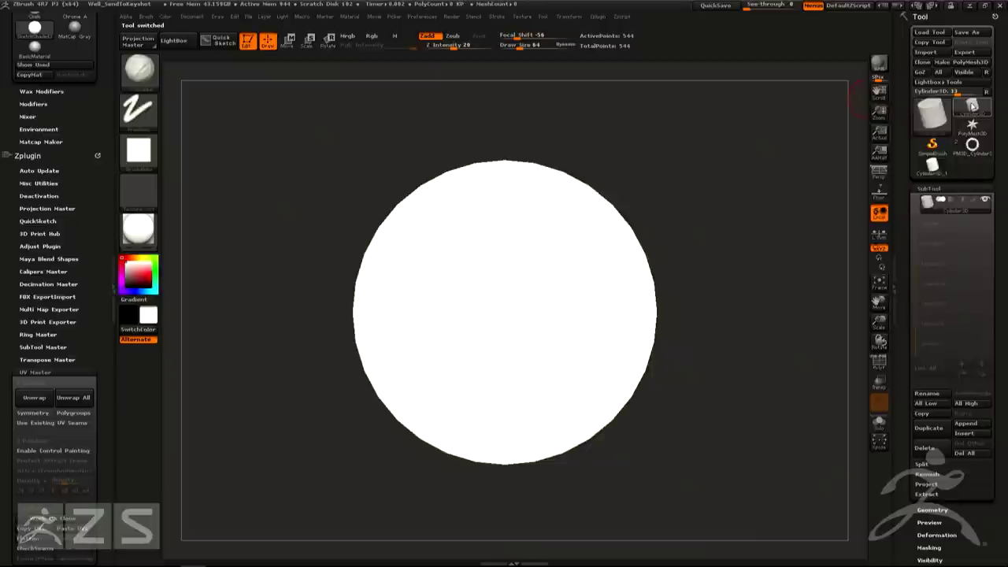
left_click(938, 114)
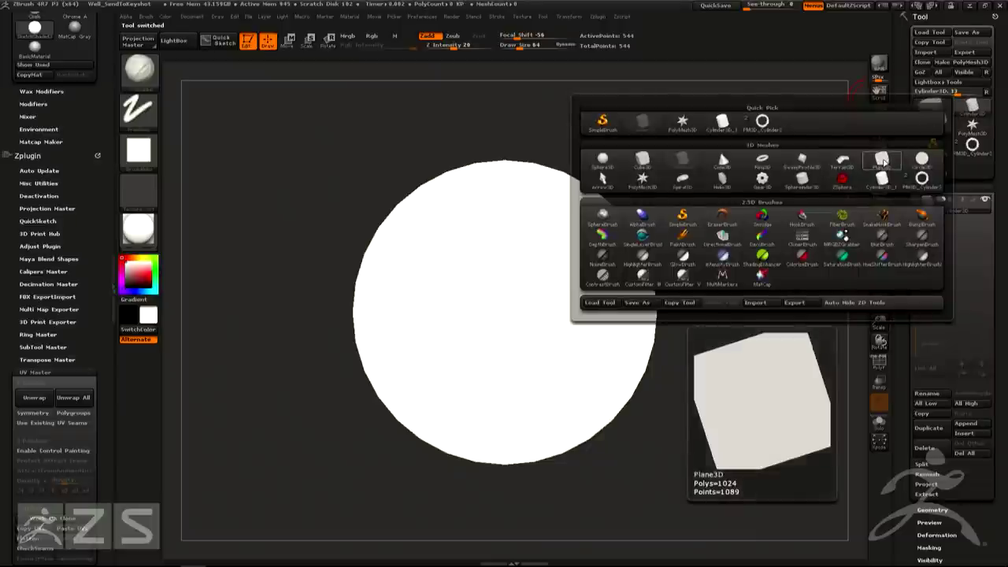
Load the Plane3D primitive as a tool and switch back to the stone well tool
left_click(882, 161)
mouse_move(547, 310)
left_mouse_down()
mouse_move(587, 320)
mouse_move(549, 407)
mouse_move(568, 398)
left_mouse_up()
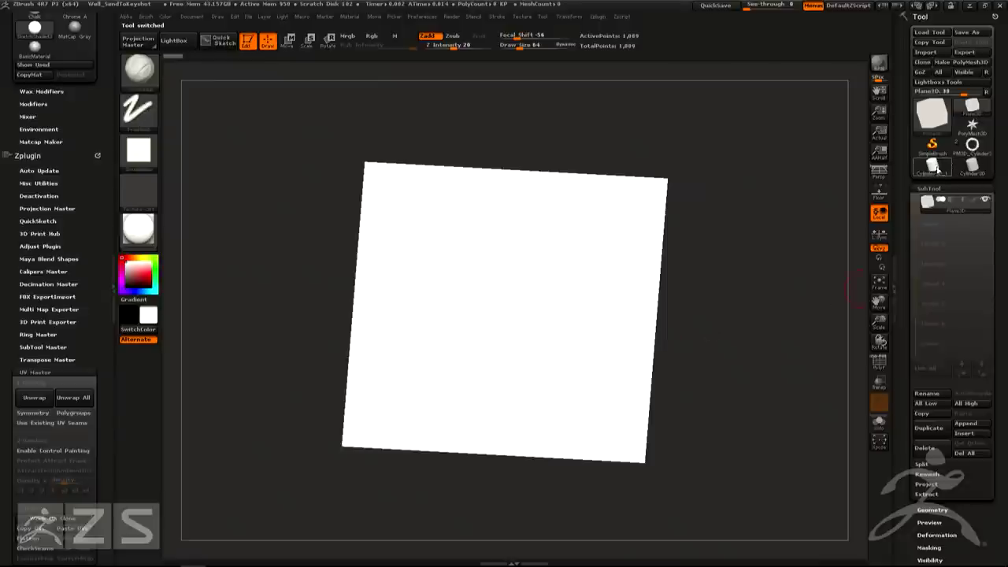
left_click(973, 145)
mouse_move(717, 322)
left_mouse_down()
mouse_move(670, 378)
mouse_move(585, 442)
left_mouse_up()
left_click_drag(731, 165, 719, 245)
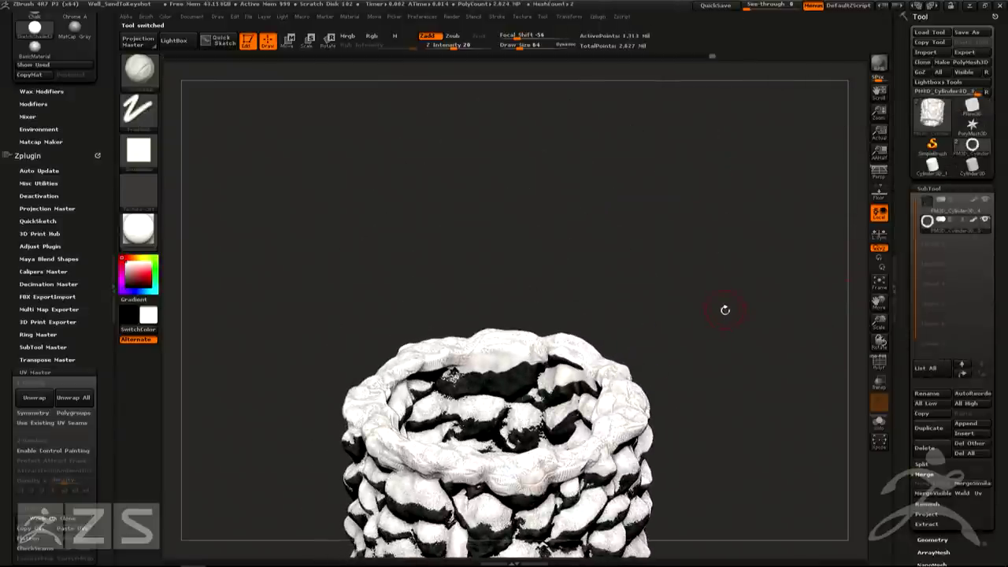
key("f")
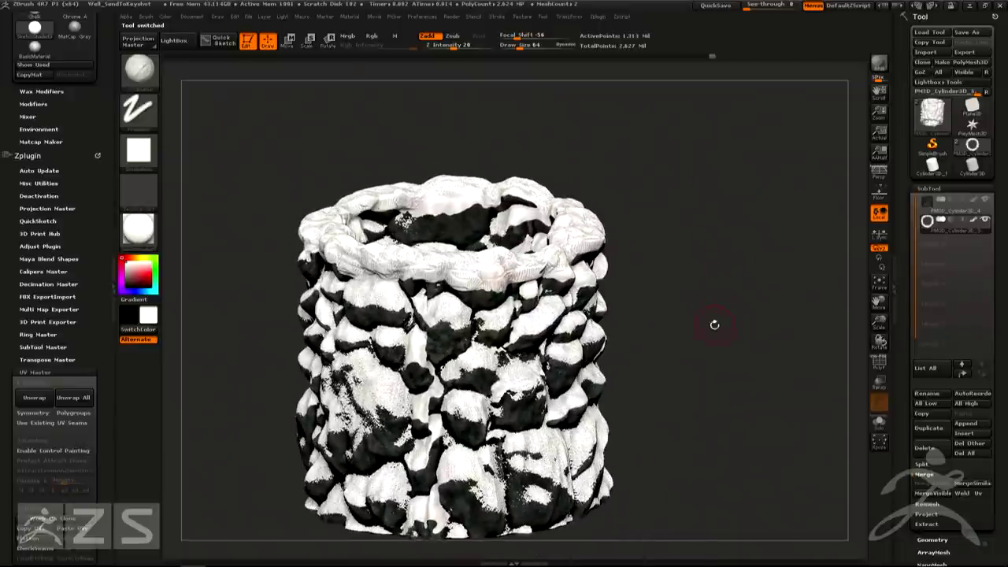
left_click_drag(711, 319, 792, 257)
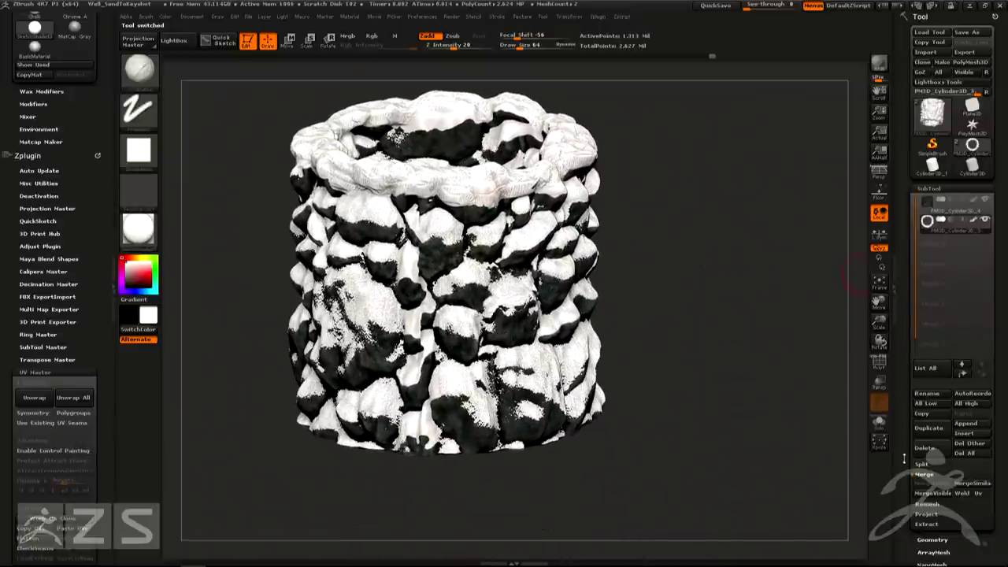
Append a Plane3D to the well as a new subtool
scroll(914, 457, "down", 3)
left_click(969, 345)
left_click(791, 366)
left_click(967, 344)
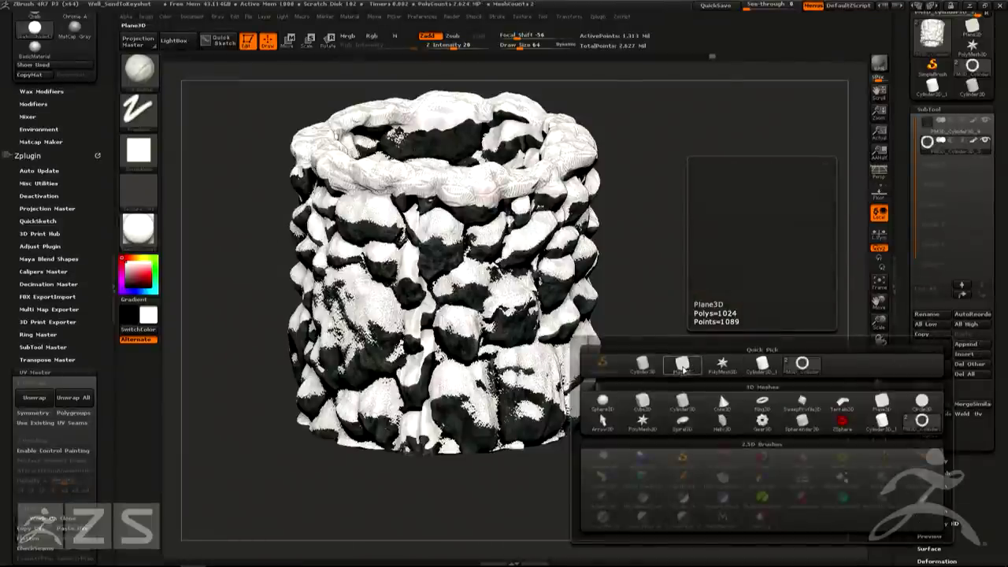
left_click(683, 365)
left_click_drag(699, 287, 849, 224)
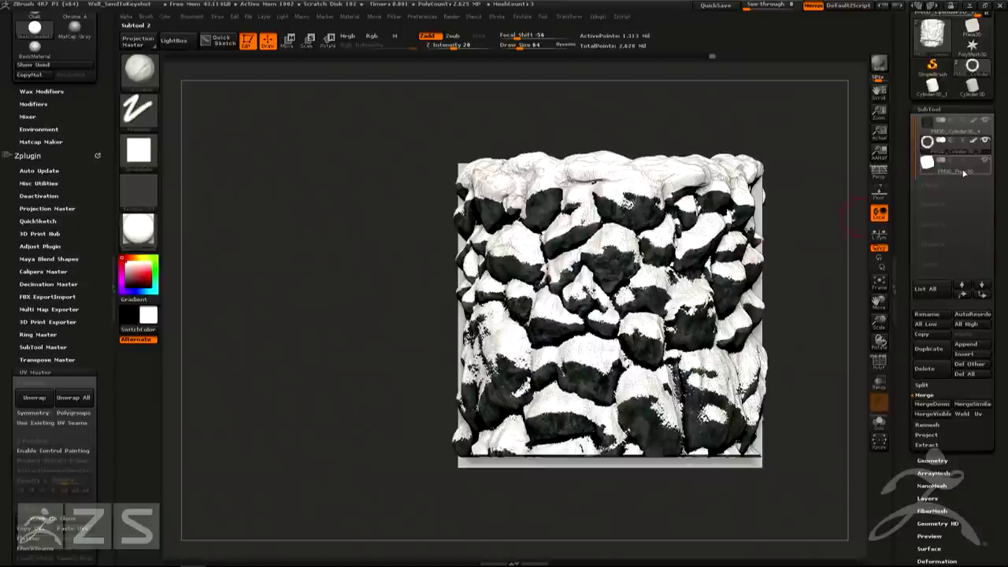
Select the plane subtool, lay a vertical Transpose line up from the well's base, and switch to Rotate
left_click(581, 473, "alt")
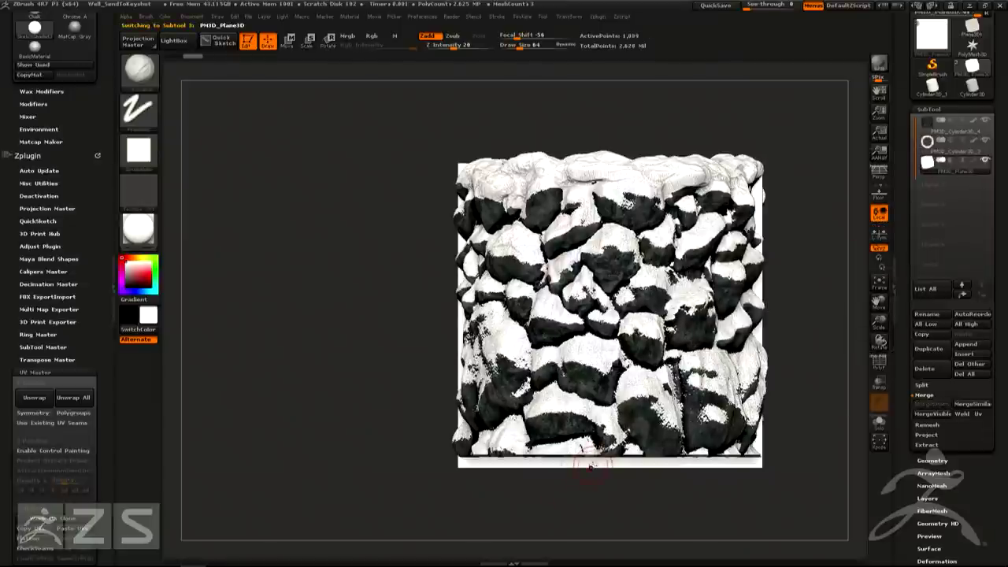
key("w")
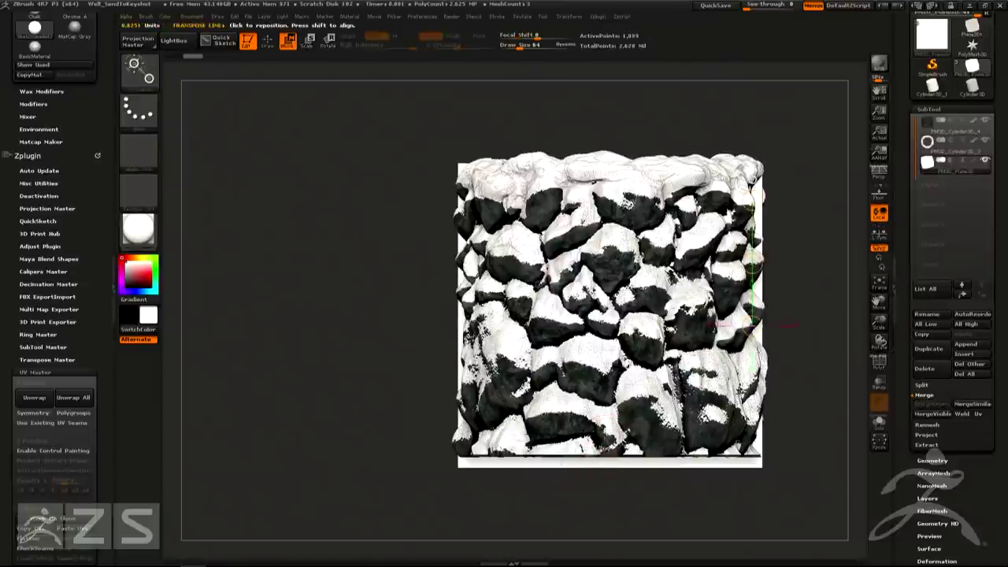
left_click_drag(619, 460, 619, 499)
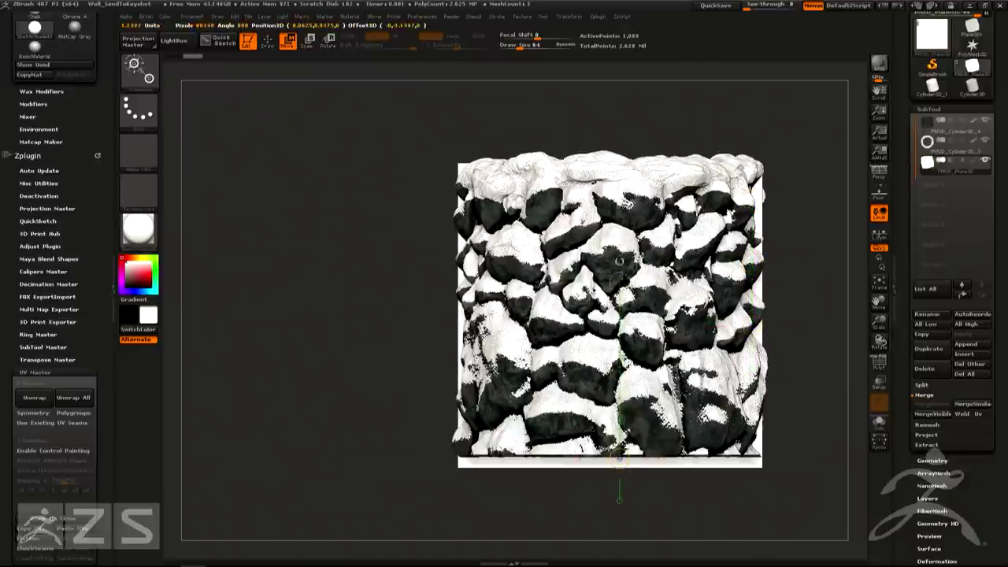
left_click_drag(837, 291, 778, 315)
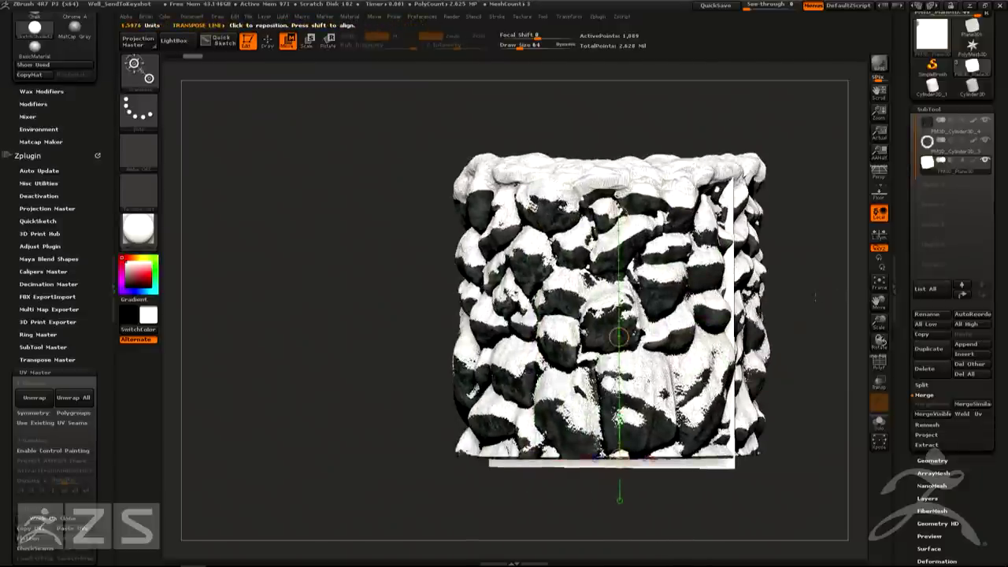
left_click_drag(813, 325, 663, 248, "alt")
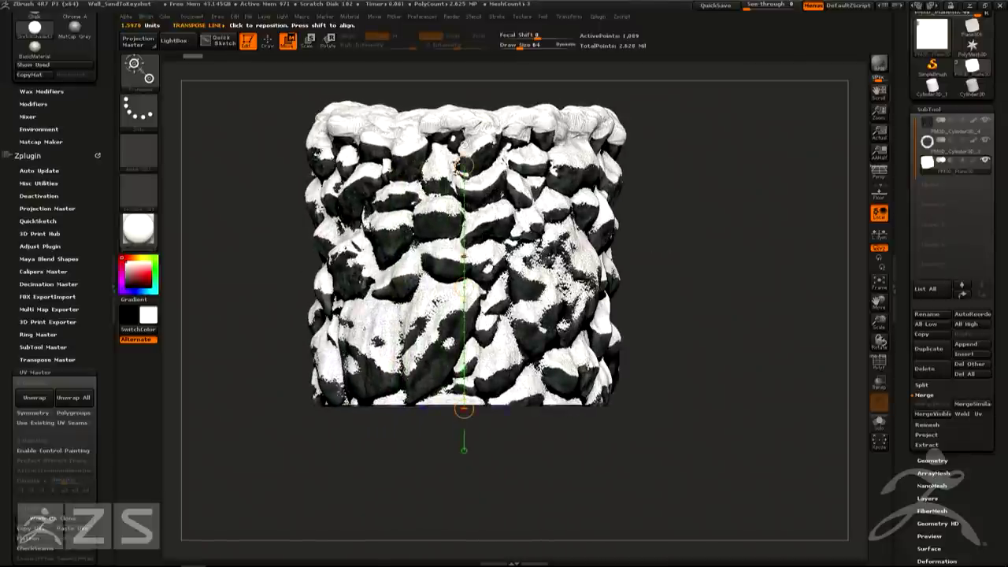
key("e")
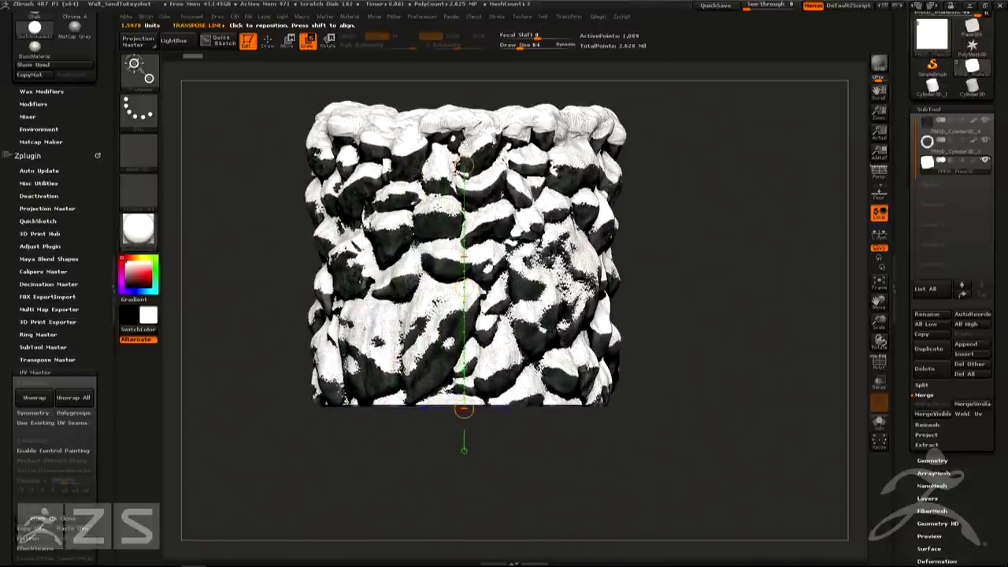
key("r")
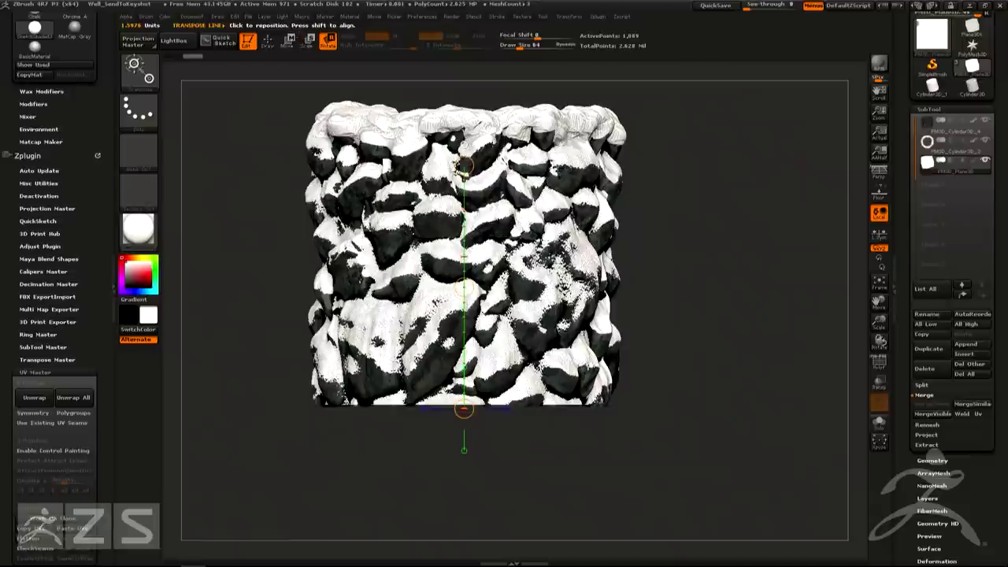
left_click_drag(464, 165, 464, 165)
left_click_drag(666, 194, 714, 223)
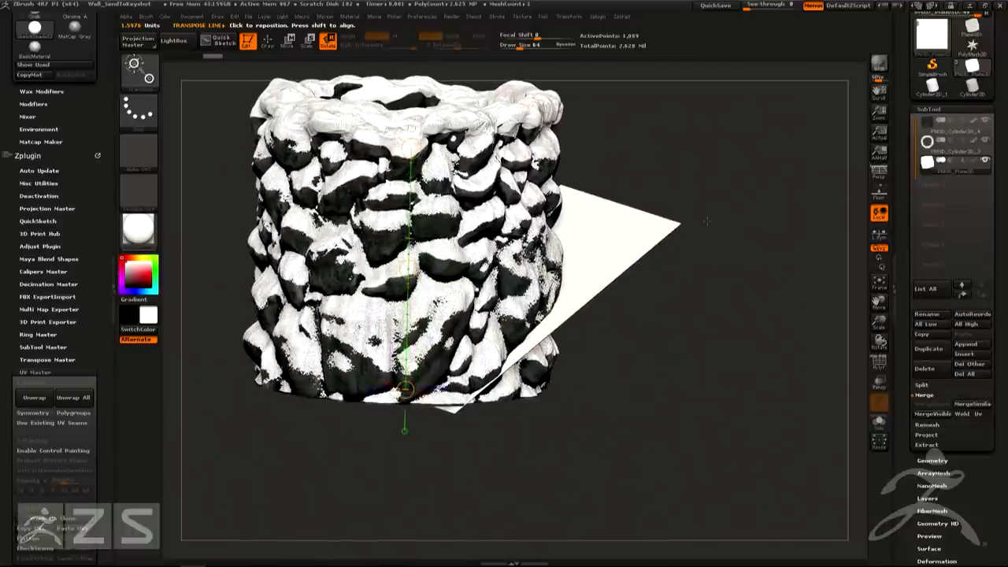
key("ctrl+z")
left_click_drag(696, 219, 667, 197, "shift")
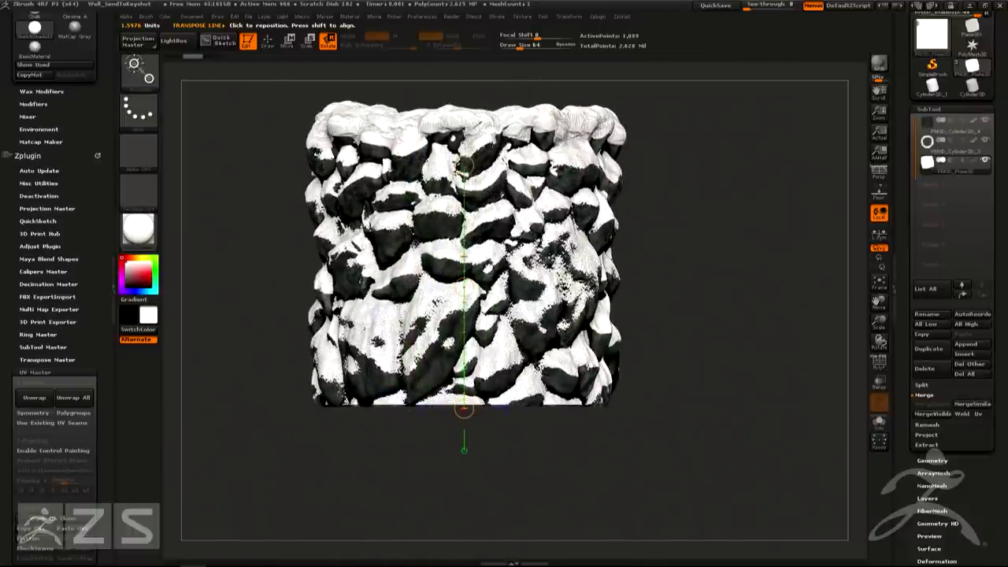
Rotate the upright plane until it lies flat at the well's base and centre it under the well
left_click_drag(464, 287, 658, 286)
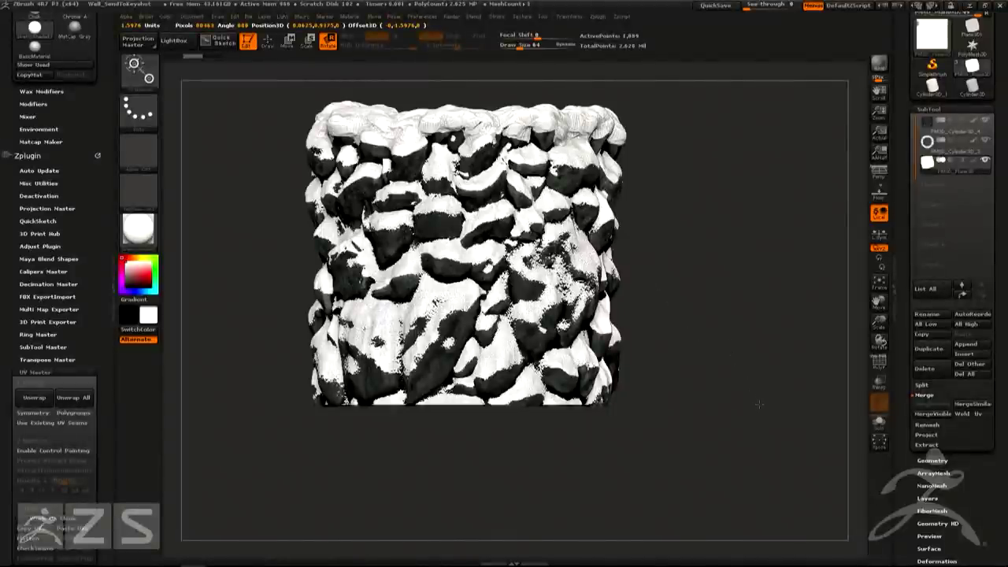
left_click_drag(740, 260, 638, 328)
right_click_drag(678, 311, 676, 380, "alt")
key("q")
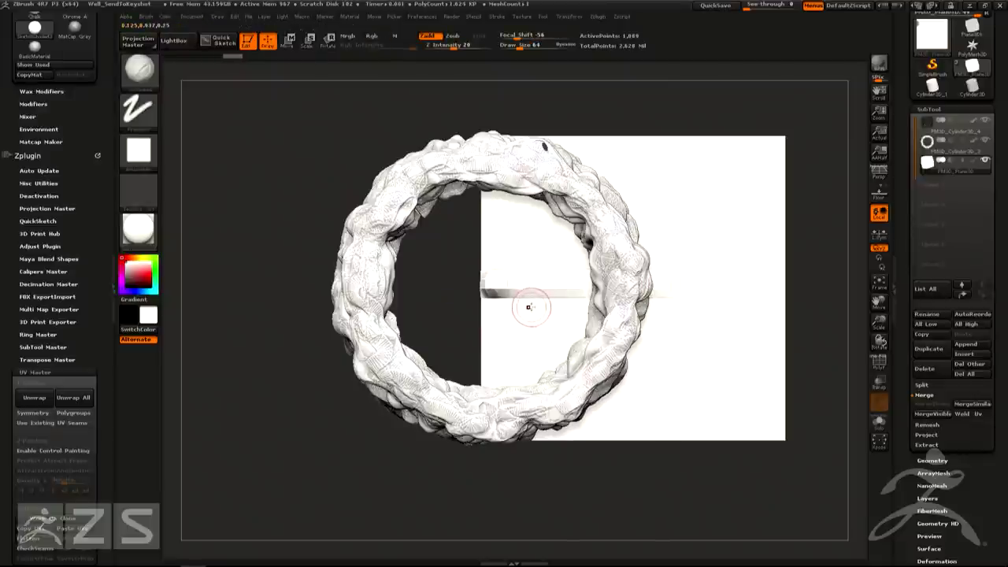
key("w")
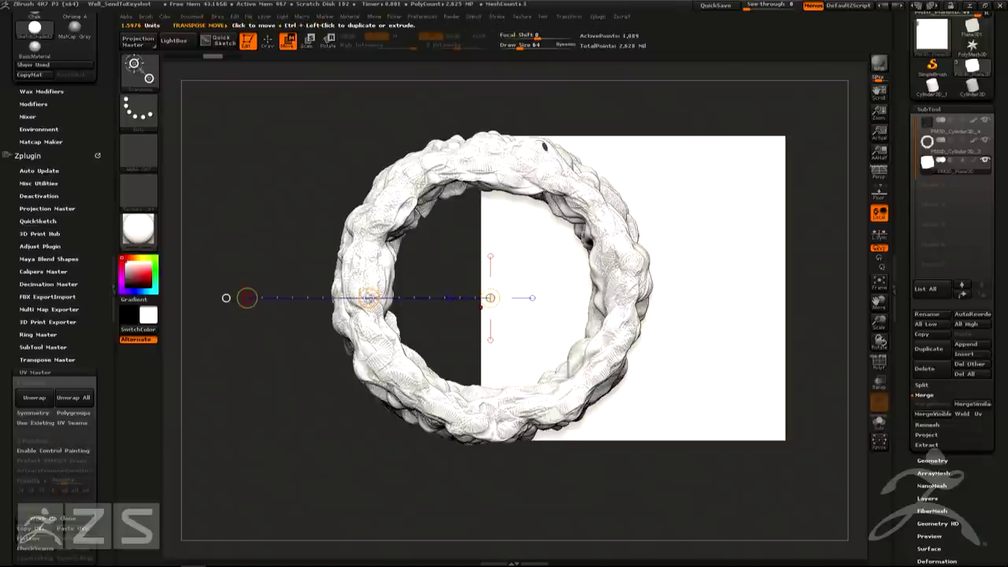
left_click_drag(368, 298, 223, 298)
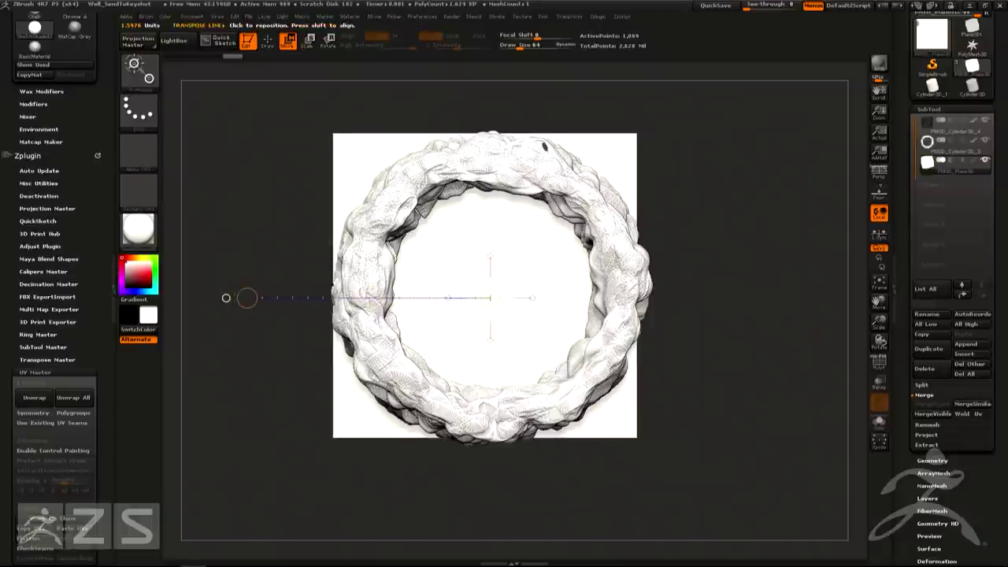
Scale the plane up uniformly from its centre so it extends far beyond the well on all sides
right_click_drag(733, 291, 733, 228, "ctrl")
left_click(487, 256)
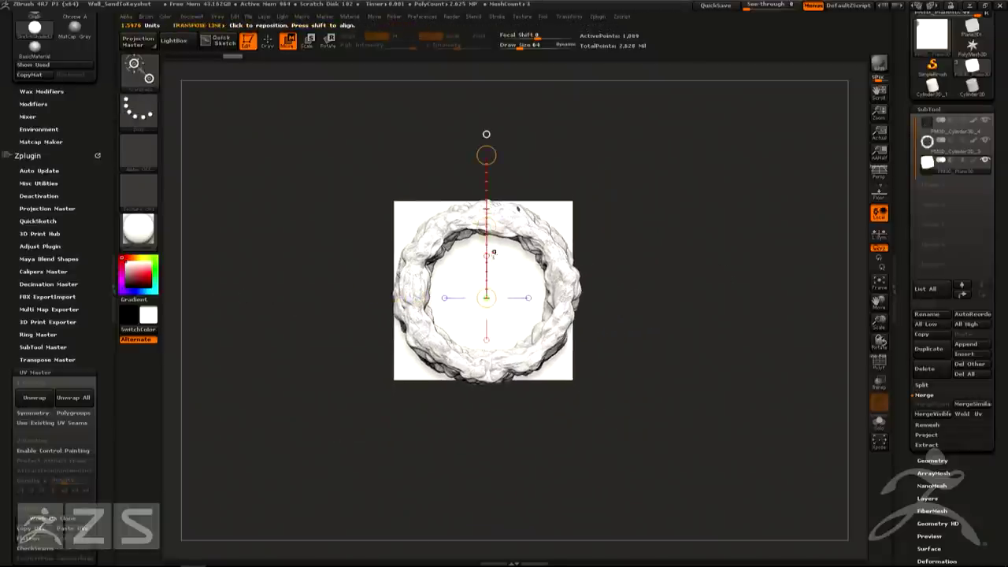
key("e")
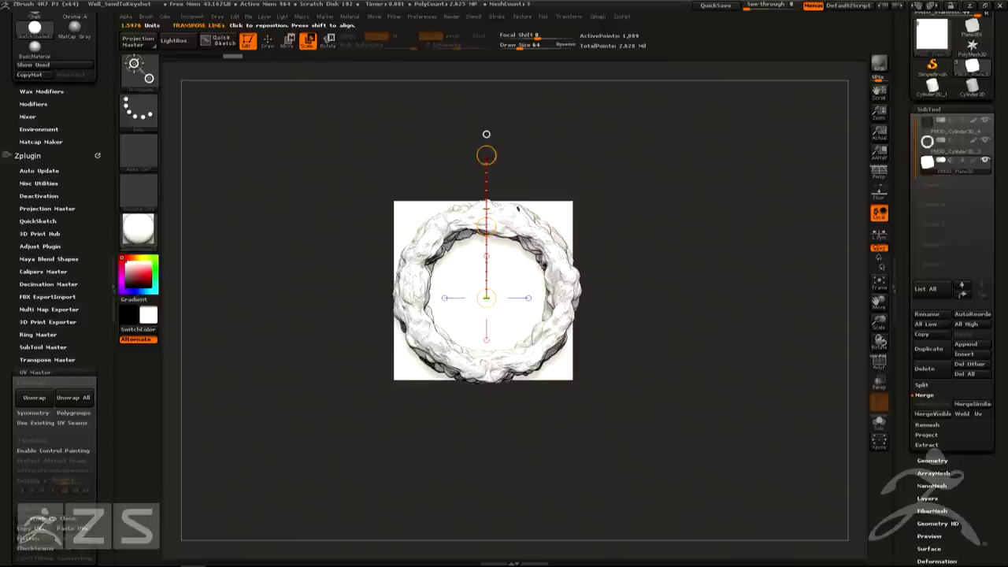
left_click_drag(486, 155, 487, 29)
left_click_drag(586, 168, 512, 157)
mouse_move(489, 294)
left_mouse_down()
mouse_move(490, 179)
mouse_move(615, 113)
mouse_move(741, 70)
left_mouse_up()
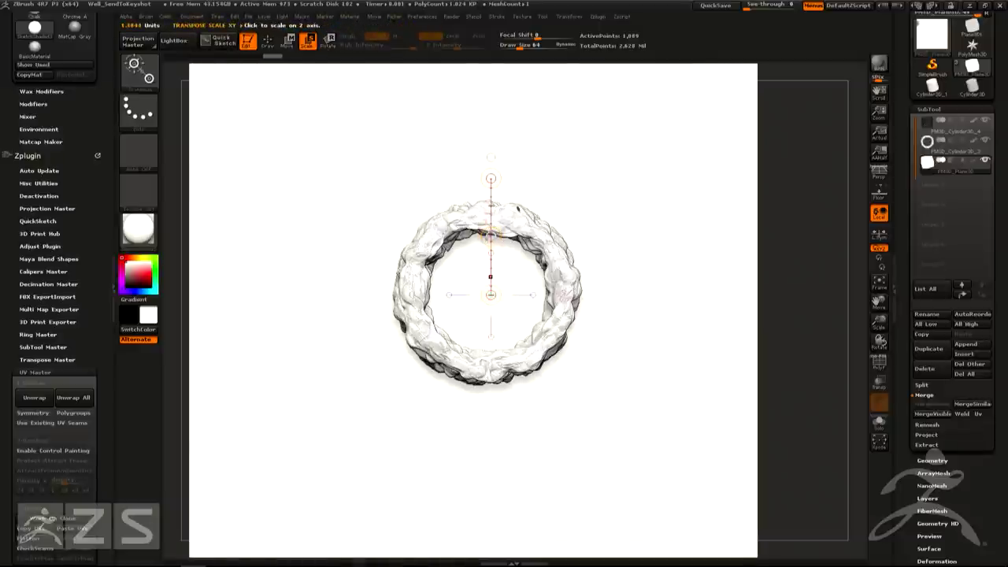
left_click_drag(490, 178, 563, 138)
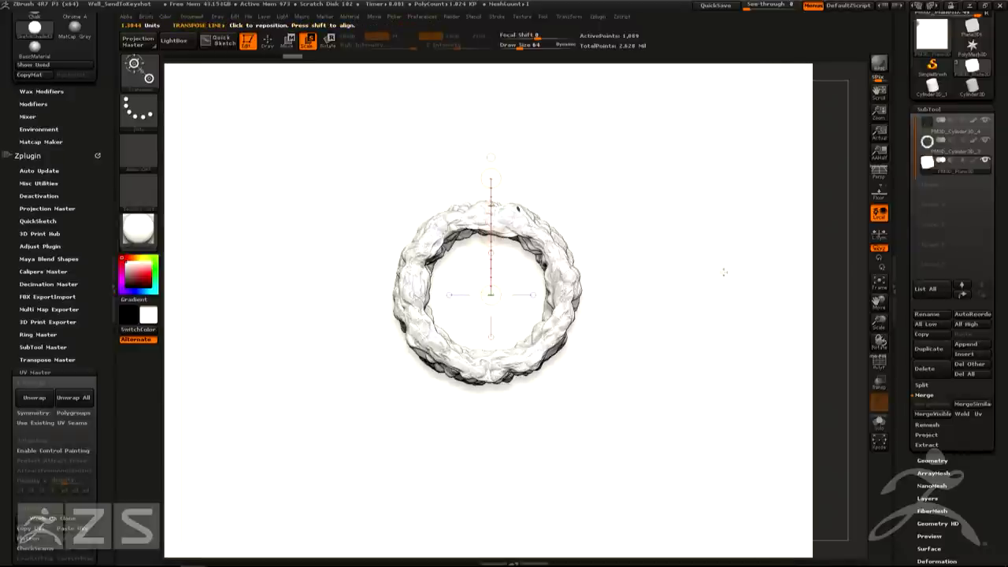
left_click_drag(839, 325, 635, 314, "alt")
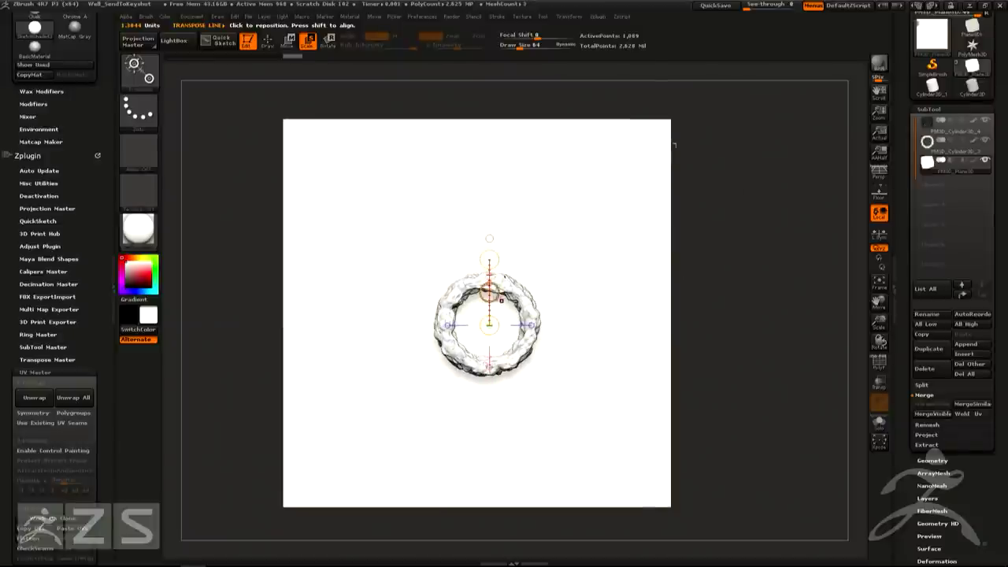
Lay a vertical Transpose line beside the well and examine how the plane lines up with the well's base
key("q")
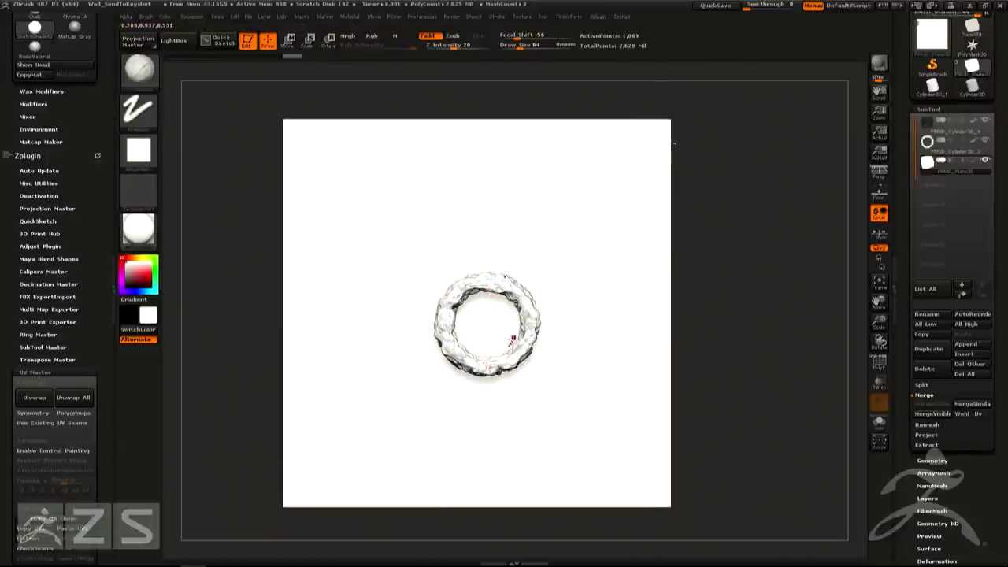
left_click_drag(680, 333, 684, 214)
left_click_drag(620, 189, 623, 208)
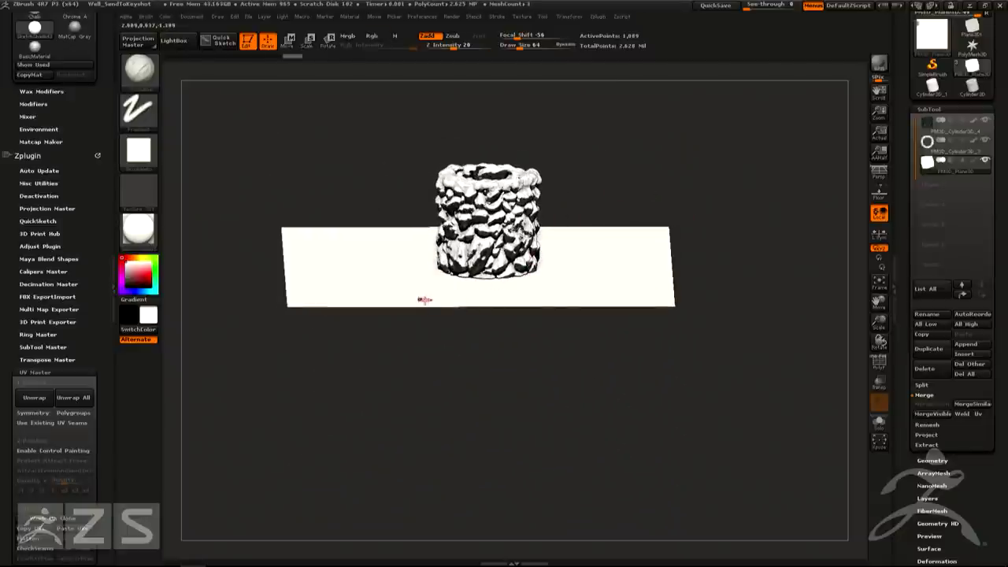
key("w")
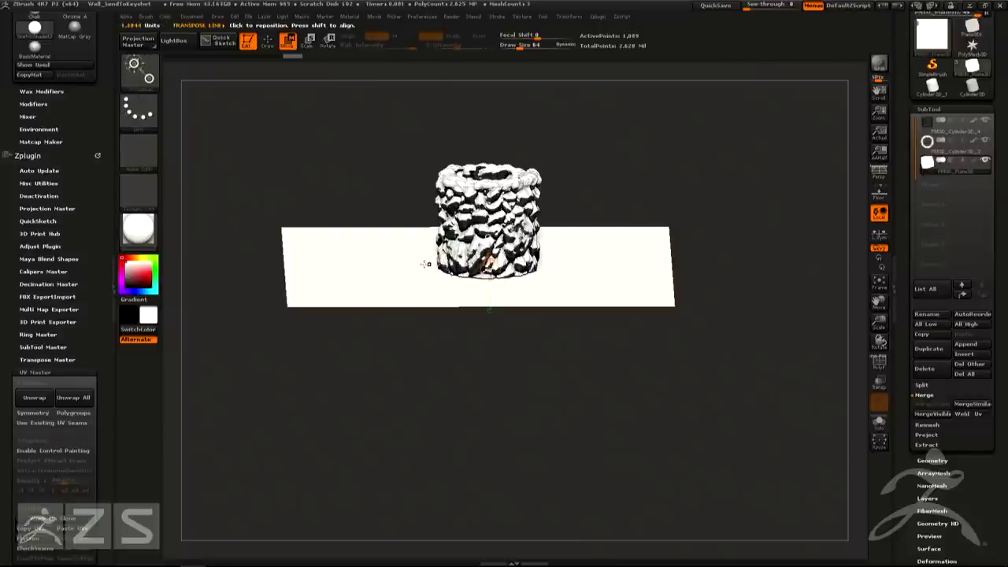
left_click(428, 268)
left_click_drag(796, 260, 760, 235)
left_click_drag(682, 197, 712, 305, "alt")
left_click_drag(460, 270, 459, 230)
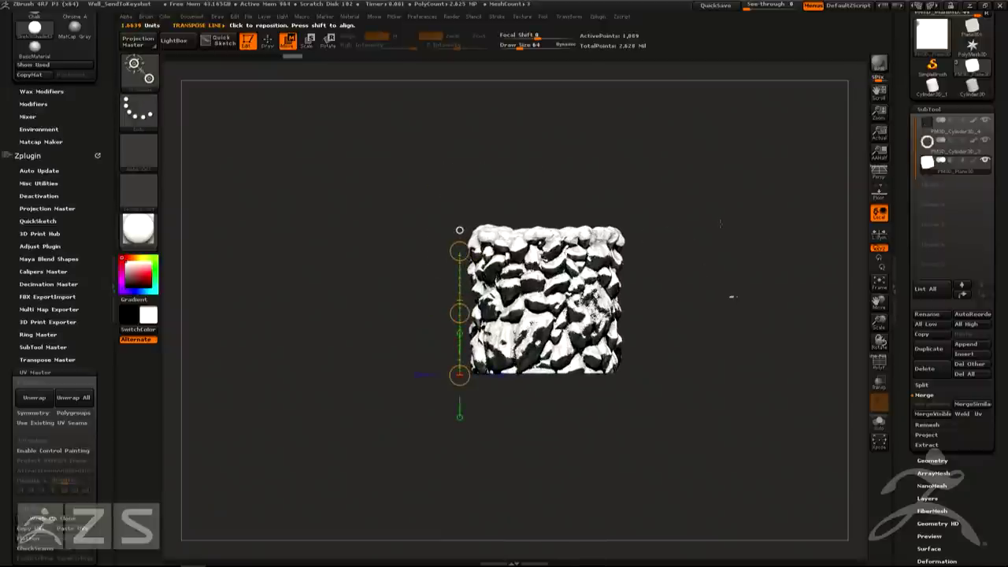
left_click_drag(732, 297, 674, 237)
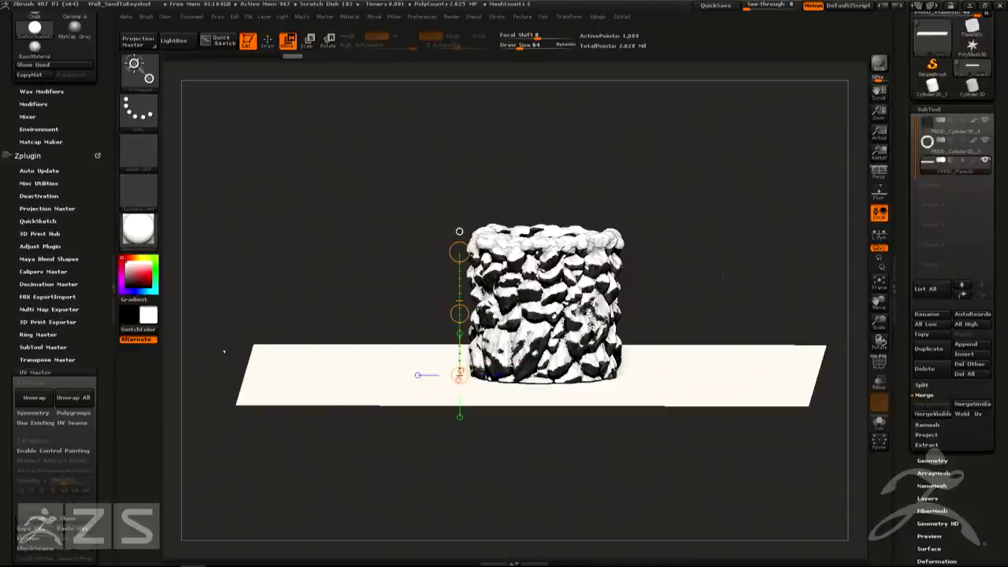
left_click_drag(635, 279, 629, 306)
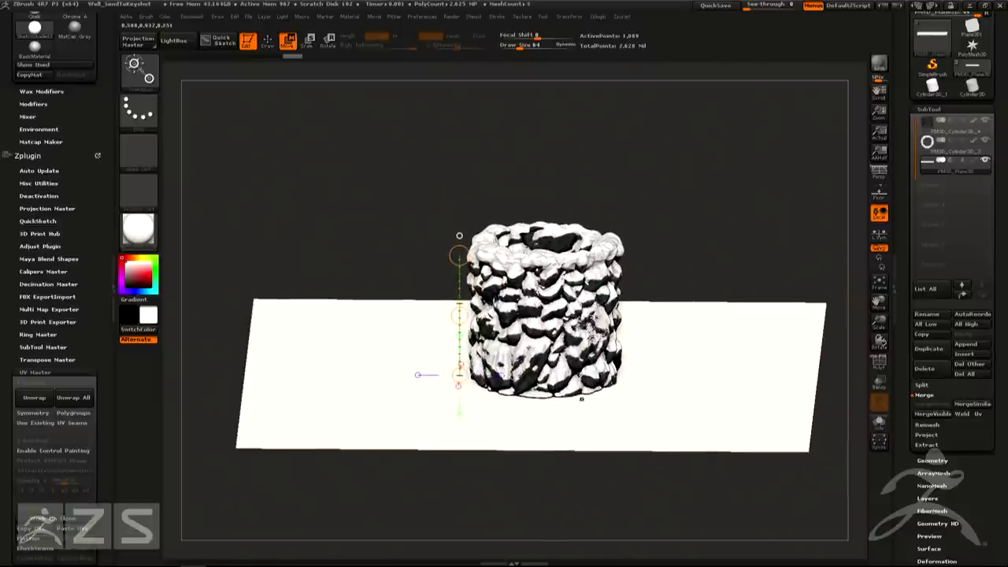
Choose the Standard brush and show the ground plane's PolyFrame from directly above
key("b")
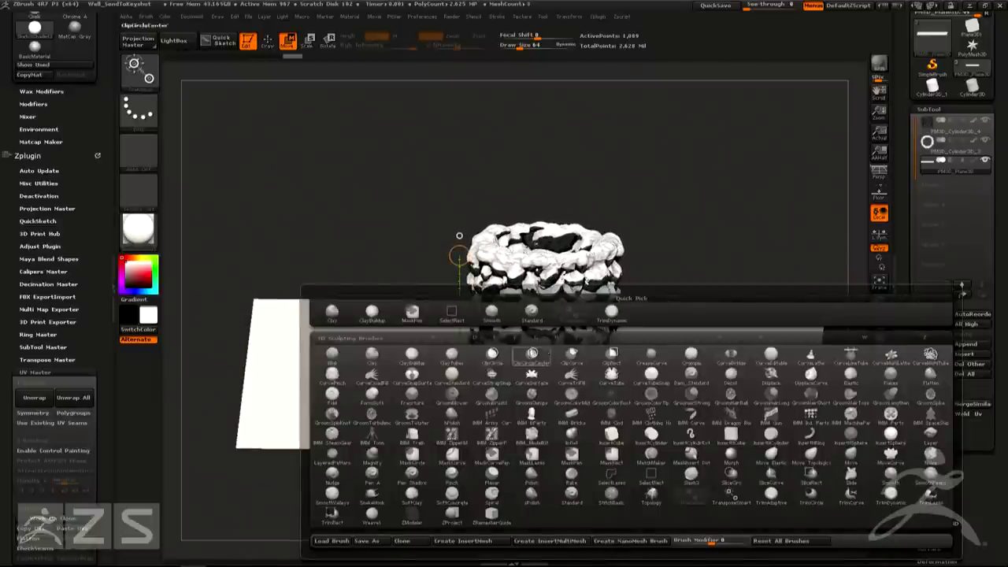
left_click(532, 315)
mouse_move(736, 181)
left_mouse_down()
mouse_move(732, 265)
mouse_move(709, 338)
left_mouse_up()
key("space")
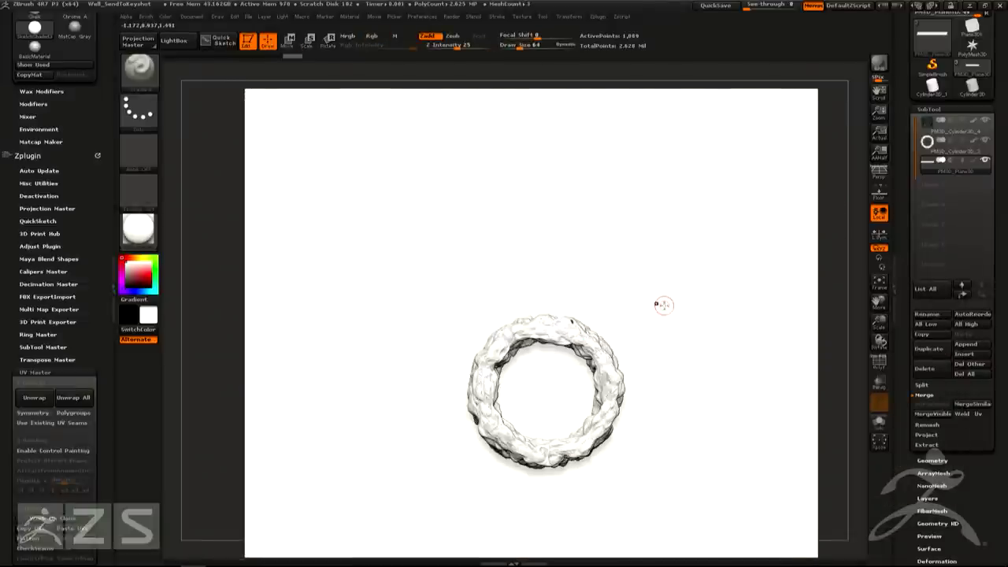
right_click_drag(662, 302, 639, 174, "alt")
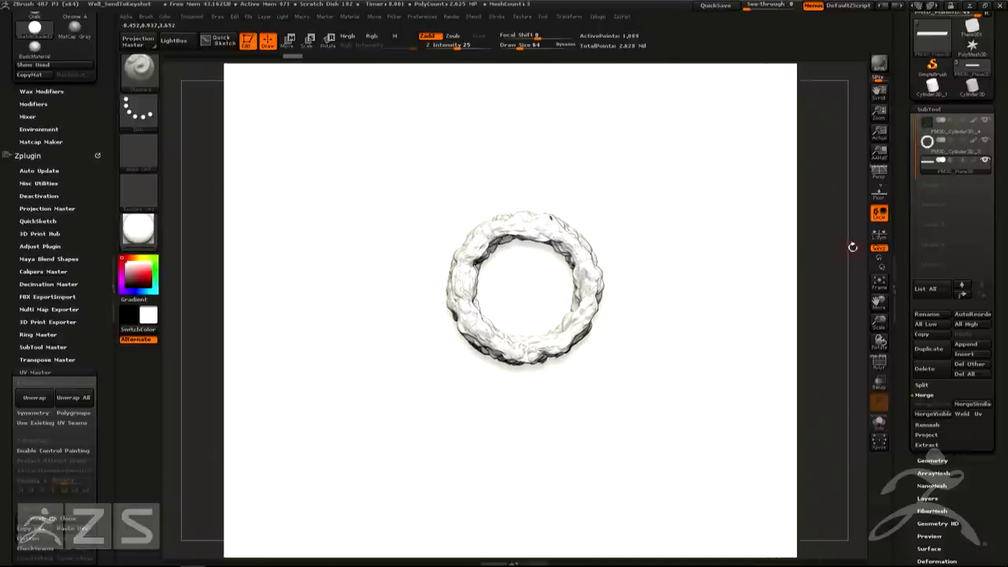
right_click_drag(851, 248, 772, 229, "ctrl")
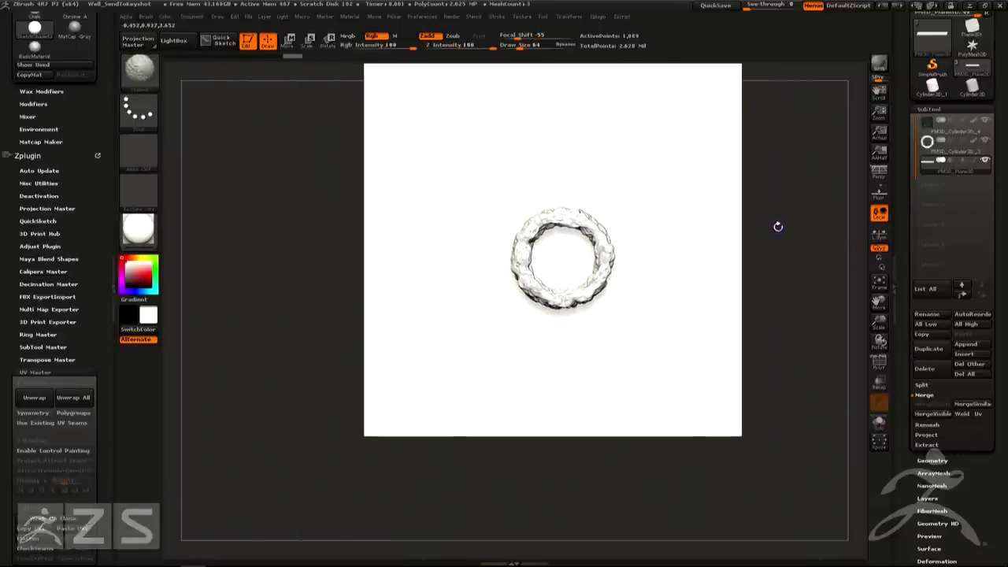
key("shift+f")
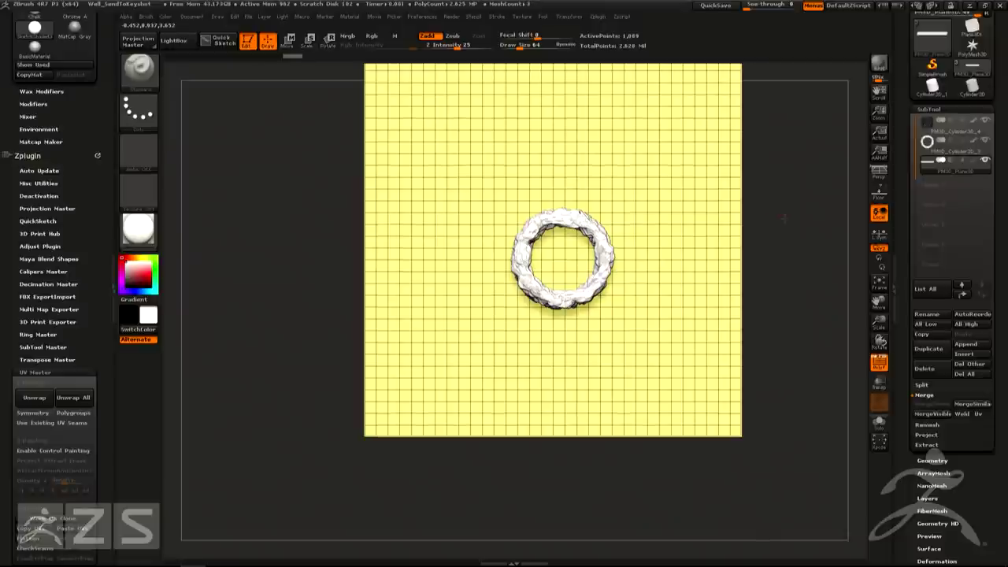
Subdivide the ground plane once
left_click_drag(778, 216, 758, 277, "alt")
key("ctrl+d")
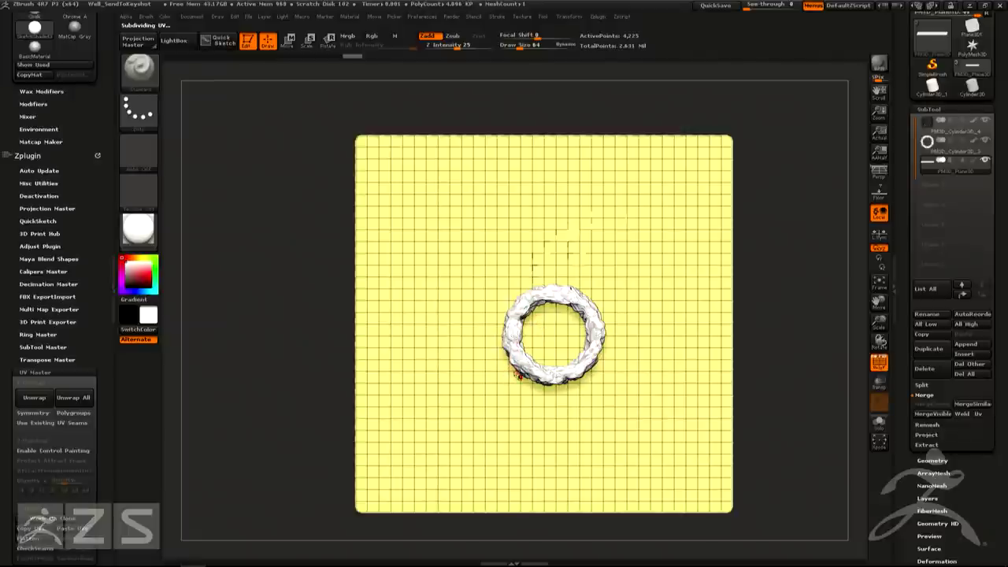
Hide the ground plane's PolyFrame and brush the ground beside the well's base with a draw size of 650
key("s")
mouse_move(490, 342)
left_mouse_down()
mouse_move(536, 389)
mouse_move(598, 390)
left_mouse_up()
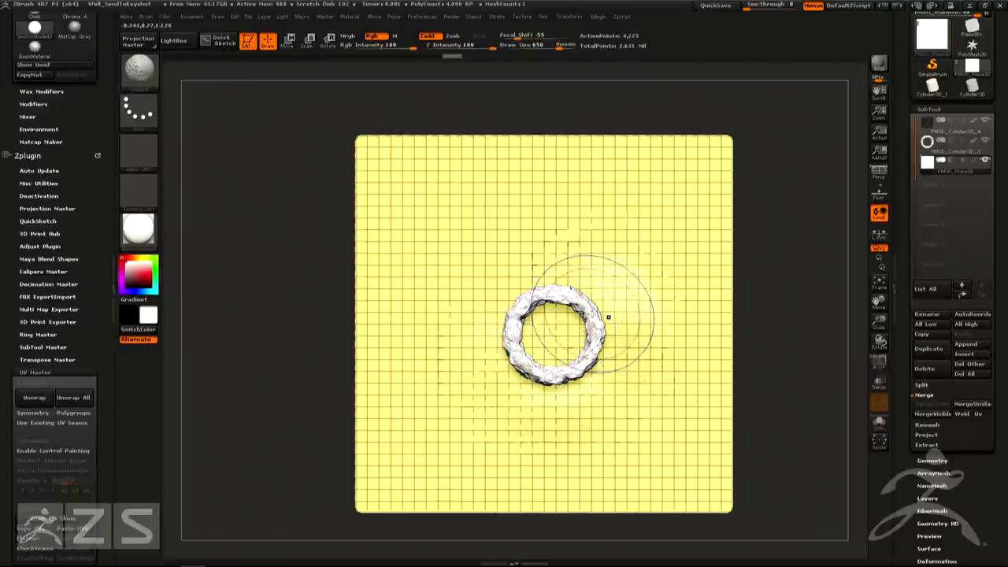
key("shift+f")
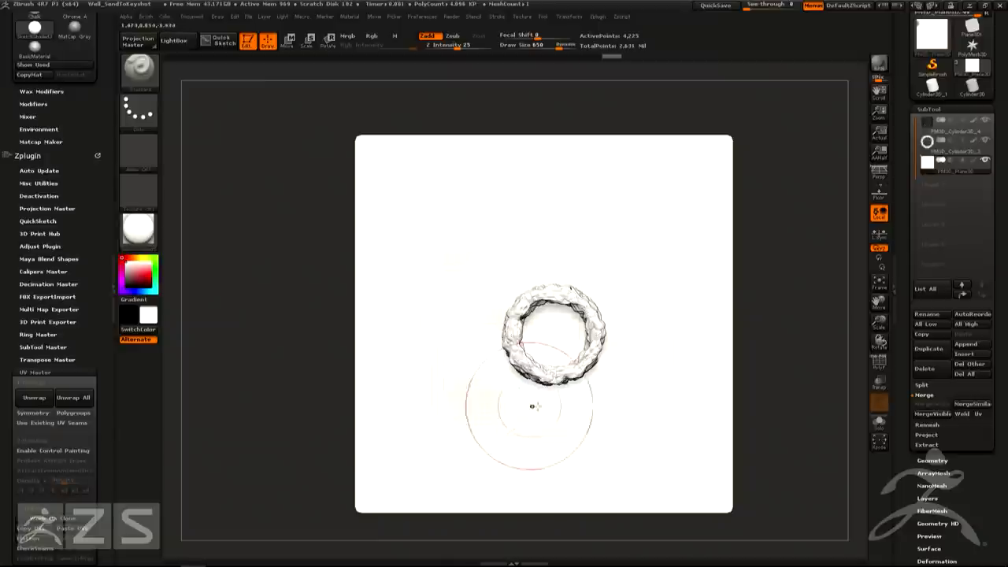
right_click_drag(586, 233, 723, 224)
left_click_drag(723, 225, 496, 365)
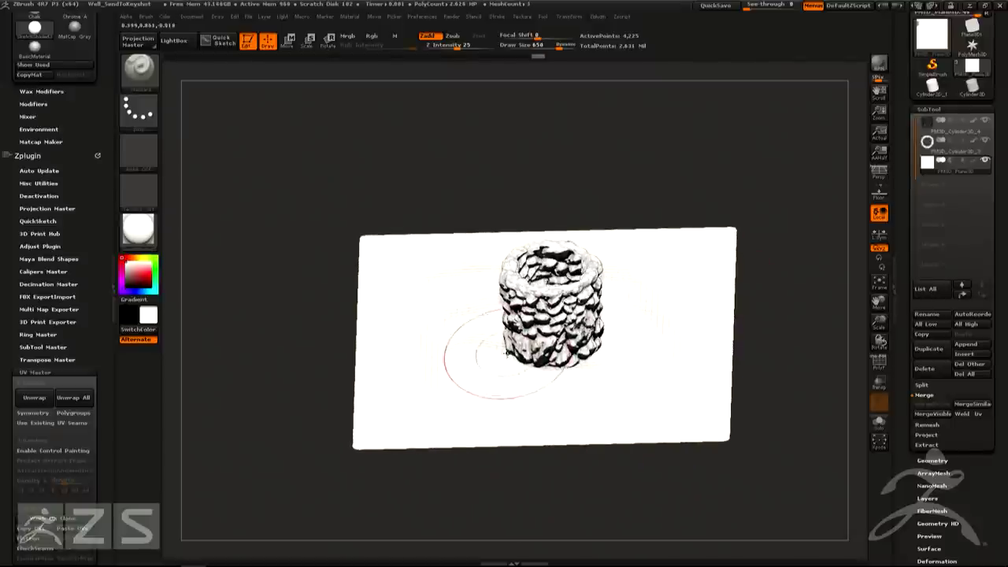
Toggle the brush's Lazy Mouse setting and raise the ground in front of the well's base
left_click(497, 17)
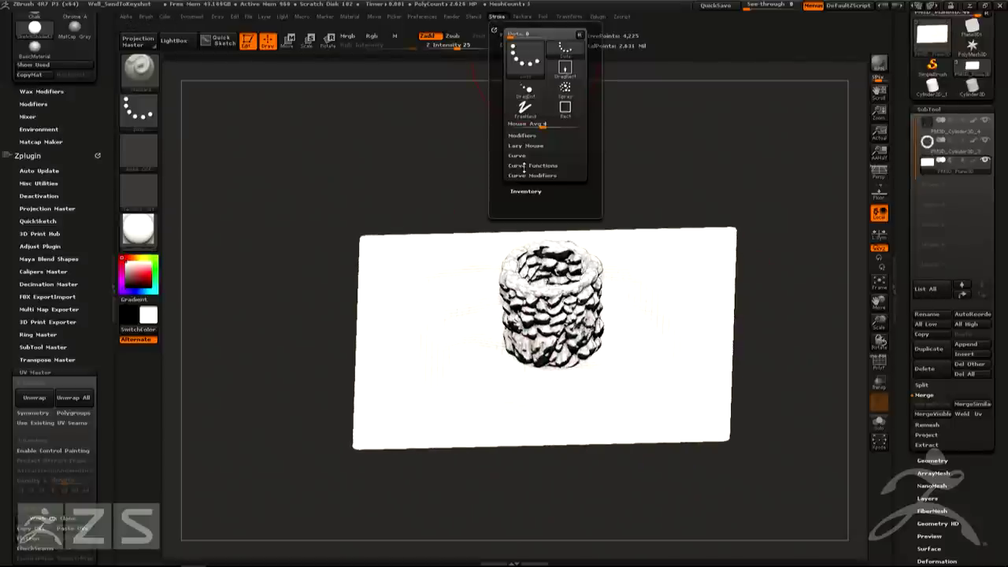
left_click(526, 146)
left_click(524, 155)
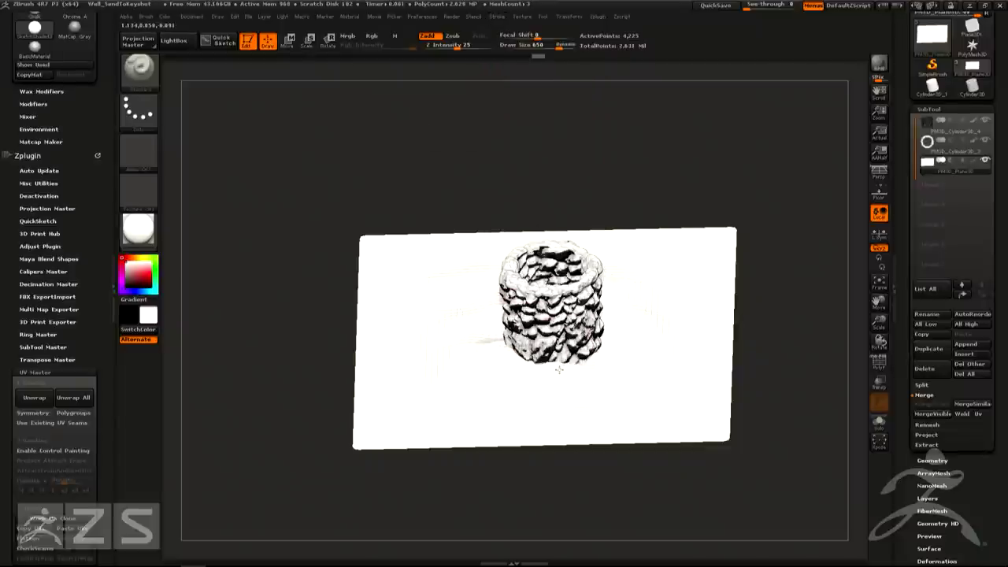
mouse_move(604, 349)
right_mouse_down()
mouse_move(612, 280)
mouse_move(616, 336)
right_mouse_up()
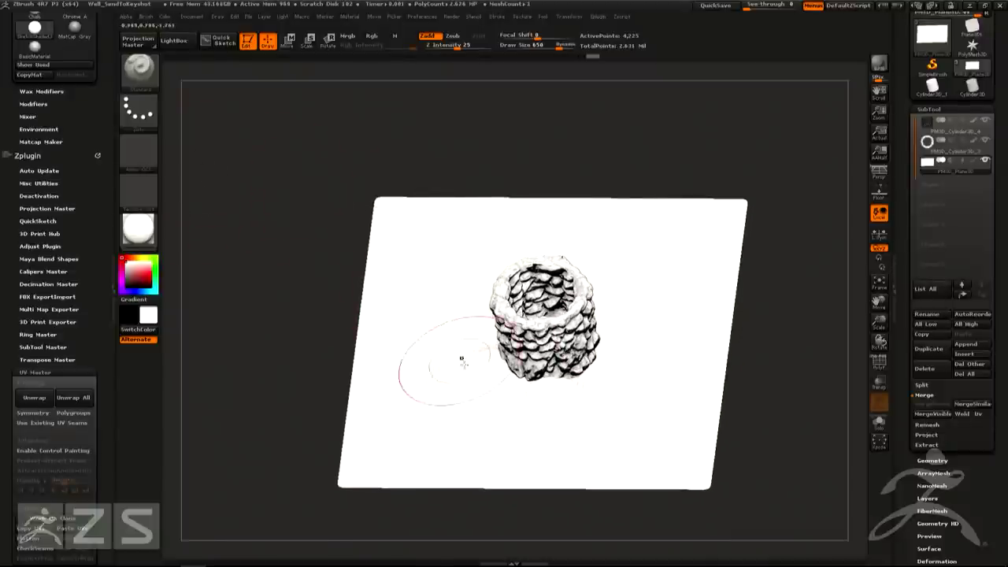
mouse_move(450, 315)
left_mouse_down()
mouse_move(488, 369)
mouse_move(472, 331)
left_mouse_up()
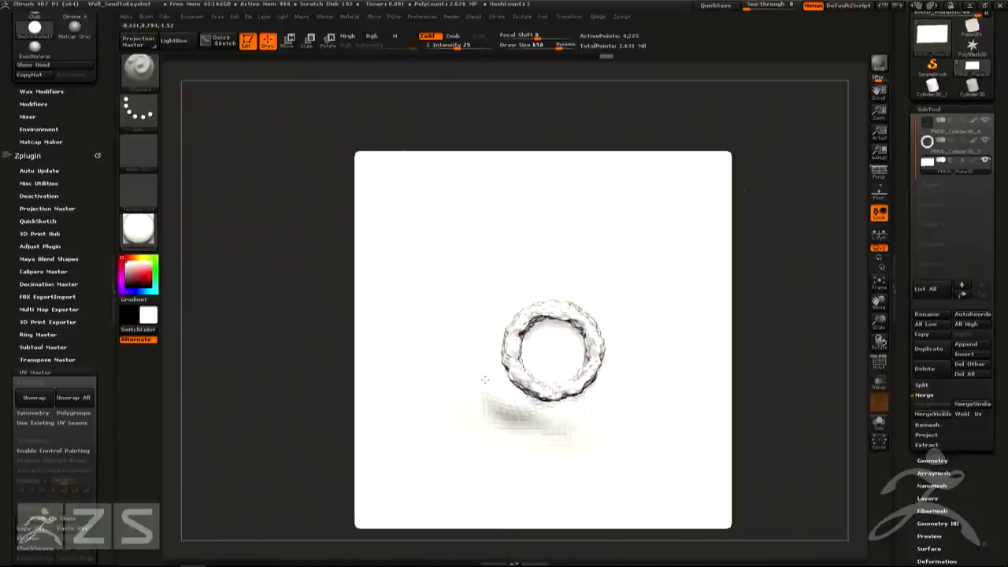
Switch the brush to the Spray stroke, try a stroke across the ground behind the well and undo it
left_click(147, 115)
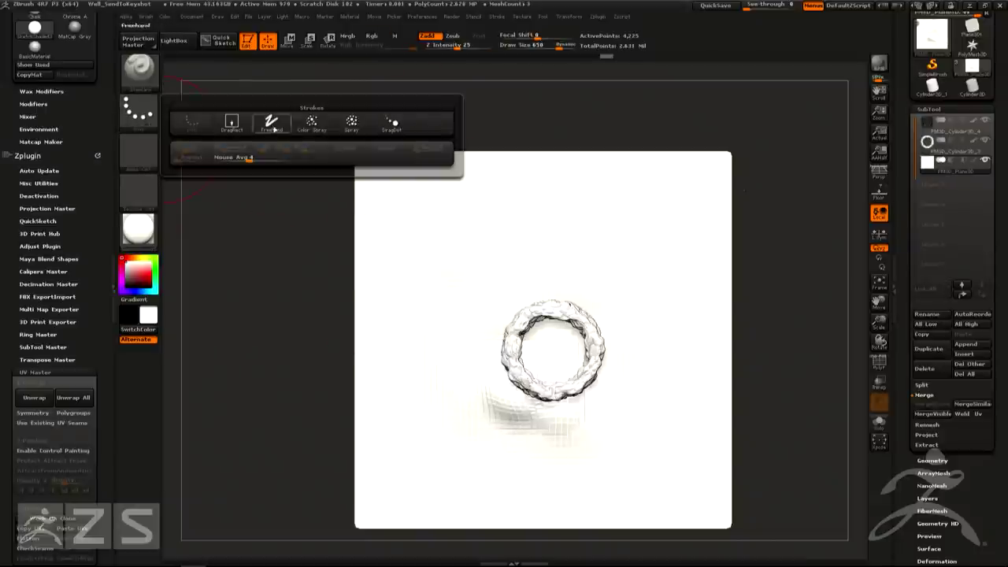
left_click(352, 124)
mouse_move(501, 239)
left_mouse_down()
mouse_move(583, 249)
mouse_move(616, 285)
left_mouse_up()
left_click_drag(756, 278, 688, 248)
key("ctrl+z")
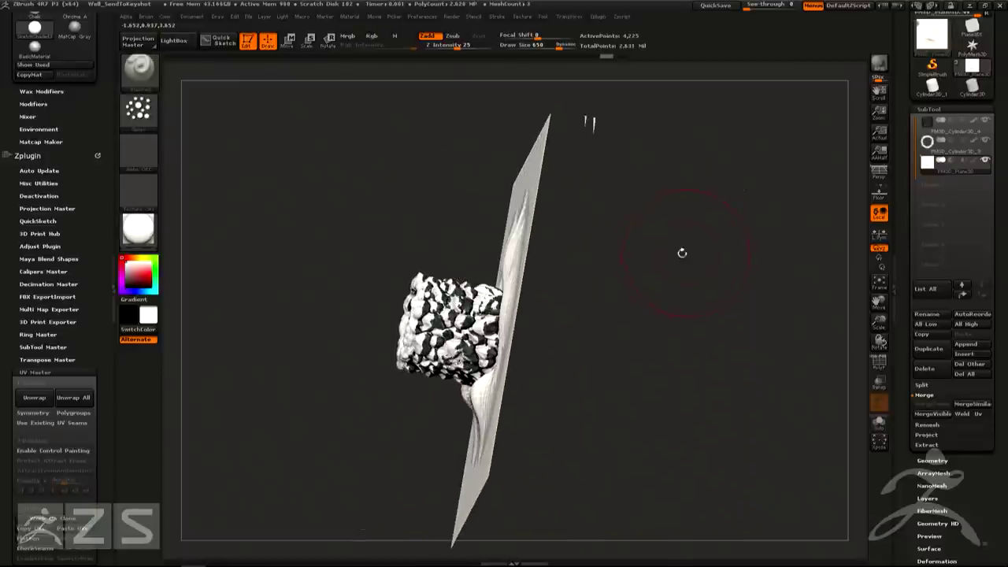
Set the Z Intensity to 10 and build up a mound of ground against one side of the well
left_click_drag(455, 46, 442, 46)
left_click_drag(614, 303, 685, 310)
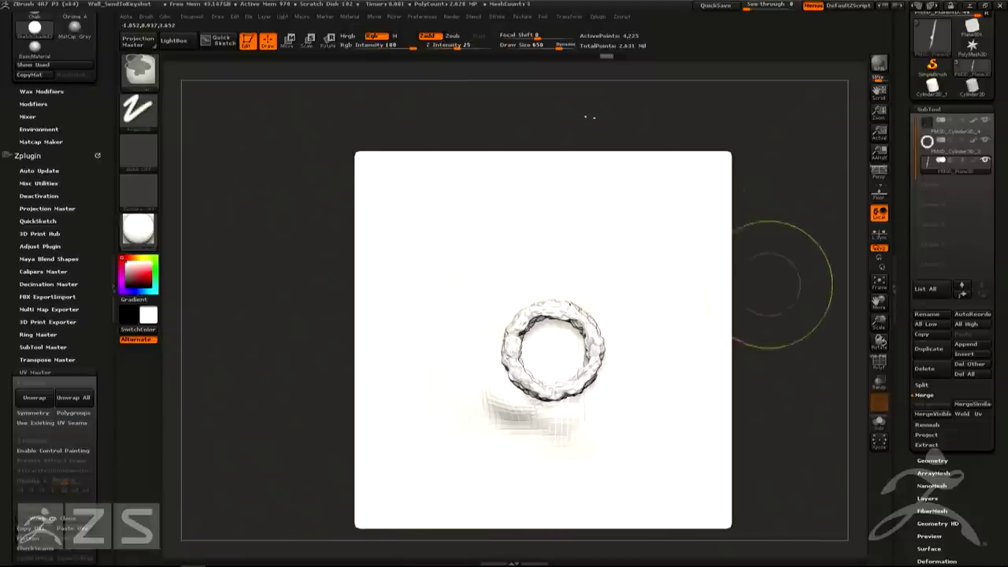
right_click_drag(770, 284, 770, 315, "ctrl")
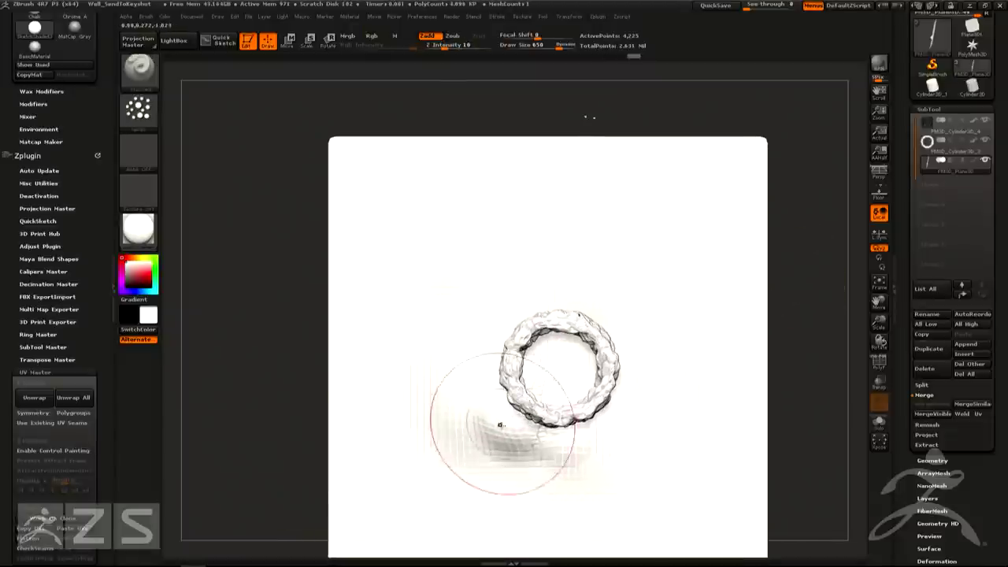
mouse_move(630, 353)
left_mouse_down()
mouse_move(642, 222)
mouse_move(670, 236)
left_mouse_up()
right_click_drag(670, 237, 705, 238, "ctrl")
mouse_move(668, 220)
left_mouse_down()
mouse_move(701, 256)
mouse_move(799, 177)
mouse_move(709, 260)
mouse_move(677, 213)
mouse_move(654, 256)
mouse_move(636, 215)
mouse_move(662, 193)
mouse_move(693, 218)
left_mouse_up()
mouse_move(693, 180)
left_mouse_down()
mouse_move(773, 195)
mouse_move(721, 219)
mouse_move(718, 182)
left_mouse_up()
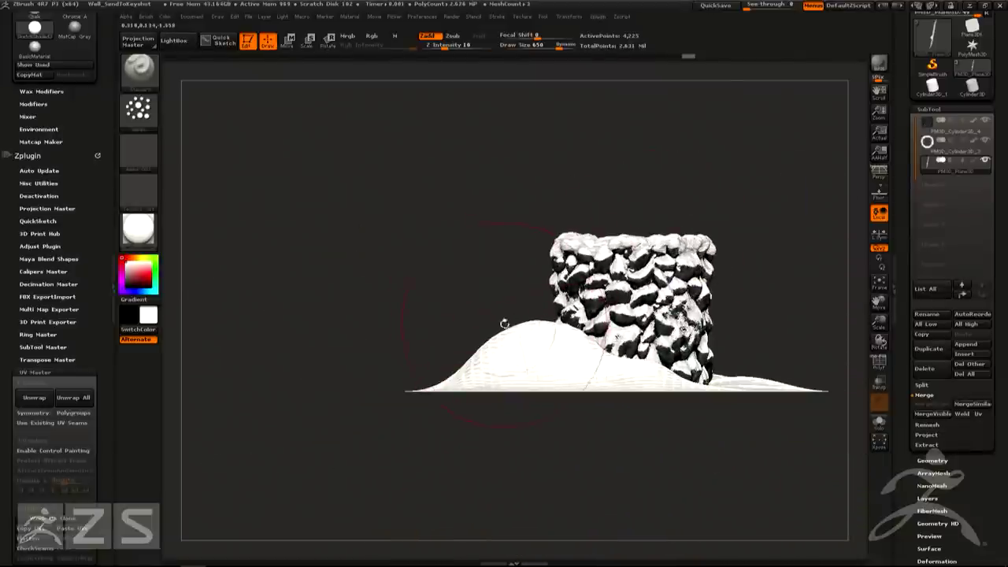
Spray more soft, uneven rises into the ground around the well's base, working from several angles
left_click_drag(779, 314, 594, 281)
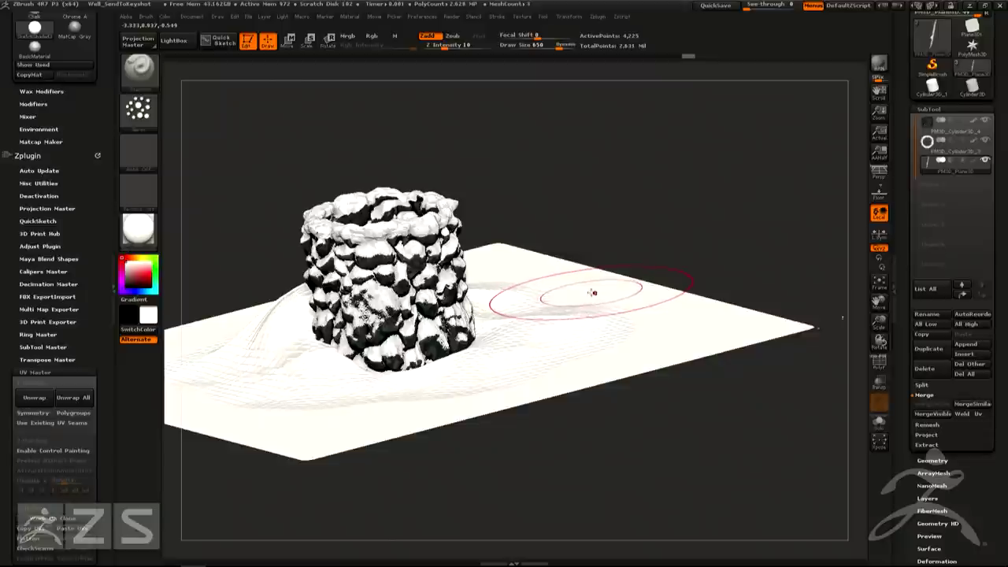
mouse_move(485, 346)
left_mouse_down()
mouse_move(438, 387)
mouse_move(450, 384)
left_mouse_up()
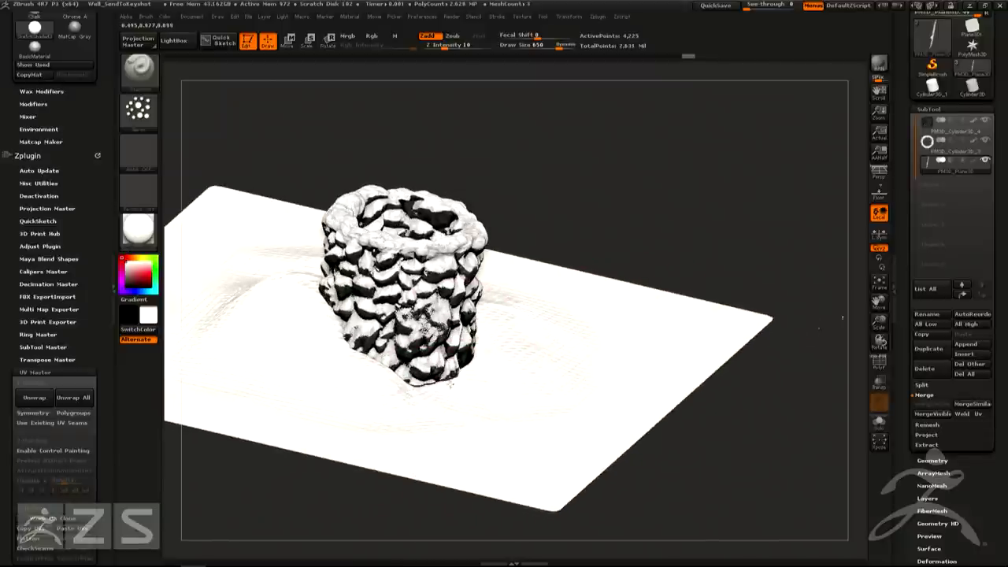
mouse_move(499, 338)
right_mouse_down()
mouse_move(489, 307)
mouse_move(506, 331)
mouse_move(522, 302)
mouse_move(500, 336)
right_mouse_up()
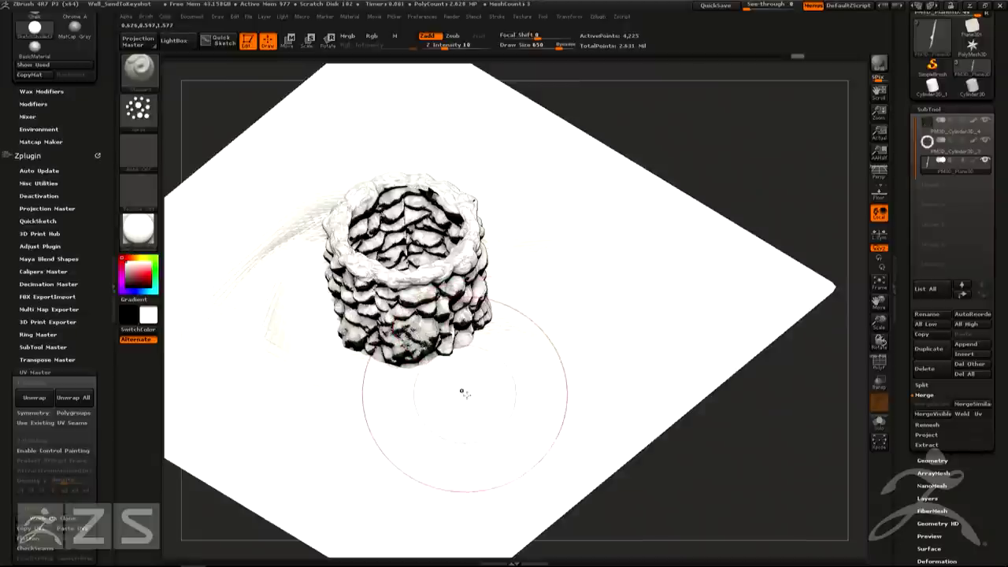
mouse_move(522, 328)
left_mouse_down()
mouse_move(580, 405)
mouse_move(538, 274)
mouse_move(547, 323)
mouse_move(542, 313)
left_mouse_up()
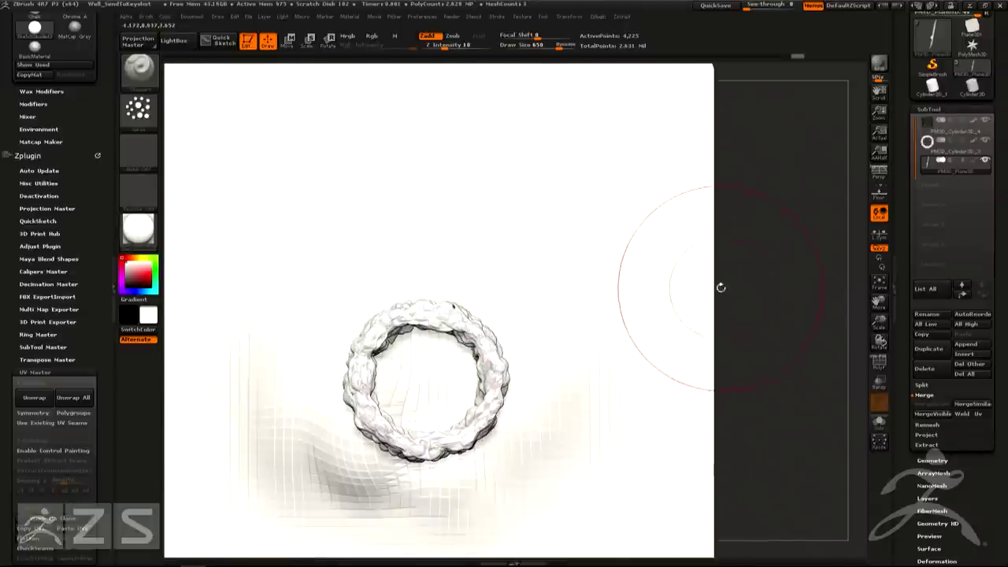
Carve down the ground at the back of the mound and on the opposite side of the well
left_click_drag(720, 289, 693, 254)
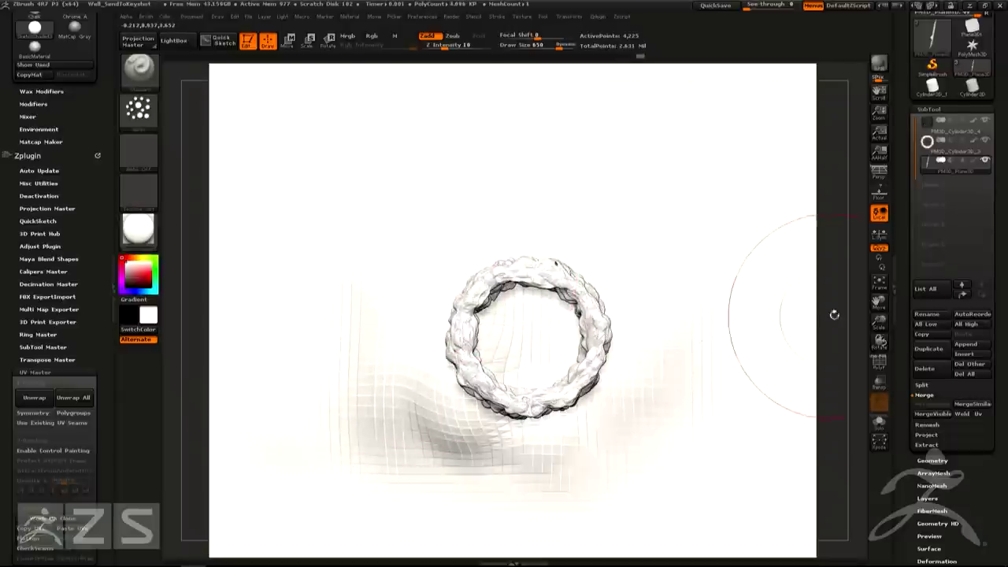
left_click_drag(835, 306, 756, 138)
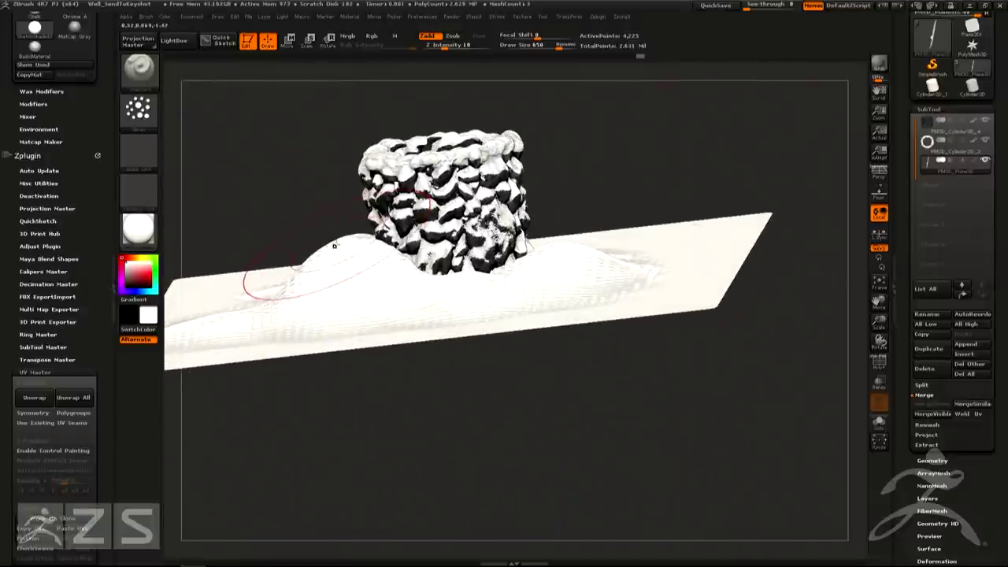
left_click_drag(338, 239, 342, 245, "alt")
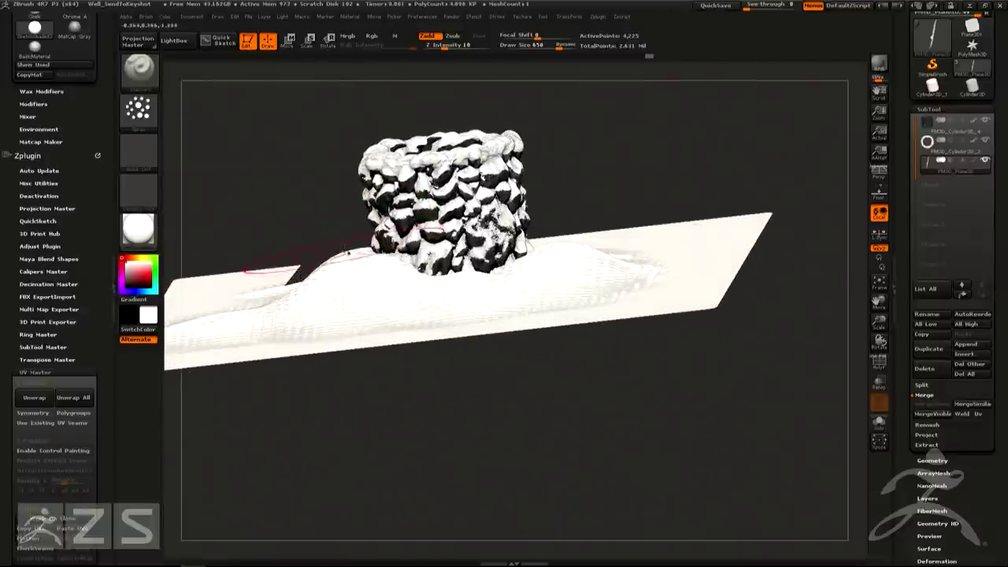
mouse_move(603, 251)
left_mouse_down("alt")
mouse_move(592, 253)
mouse_move(611, 246)
left_mouse_up("alt")
mouse_move(685, 197)
left_mouse_down()
mouse_move(730, 196)
mouse_move(417, 236)
mouse_move(440, 283)
mouse_move(459, 248)
mouse_move(428, 264)
left_mouse_up()
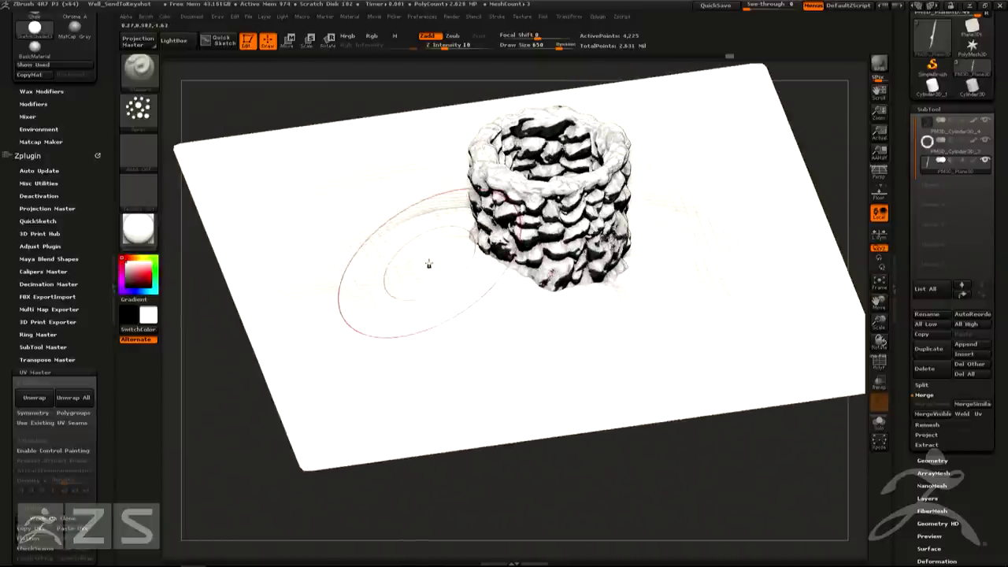
Reduce the draw size to 201 and sculpt finer bumps into the mound where it meets the well's stones
key("s")
left_click_drag(401, 261, 398, 261)
key("space")
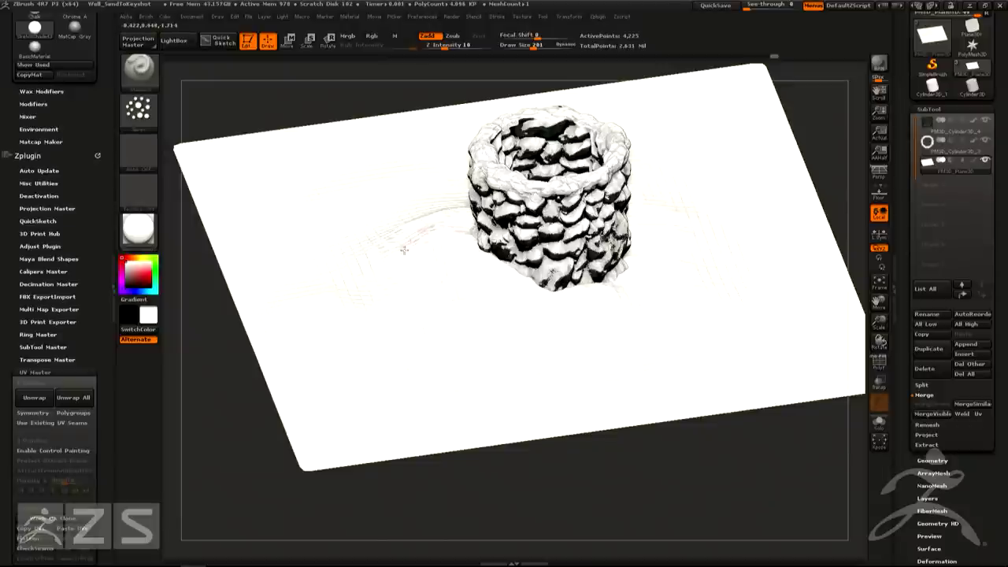
mouse_move(485, 287)
right_mouse_down()
mouse_move(481, 225)
mouse_move(482, 271)
right_mouse_up()
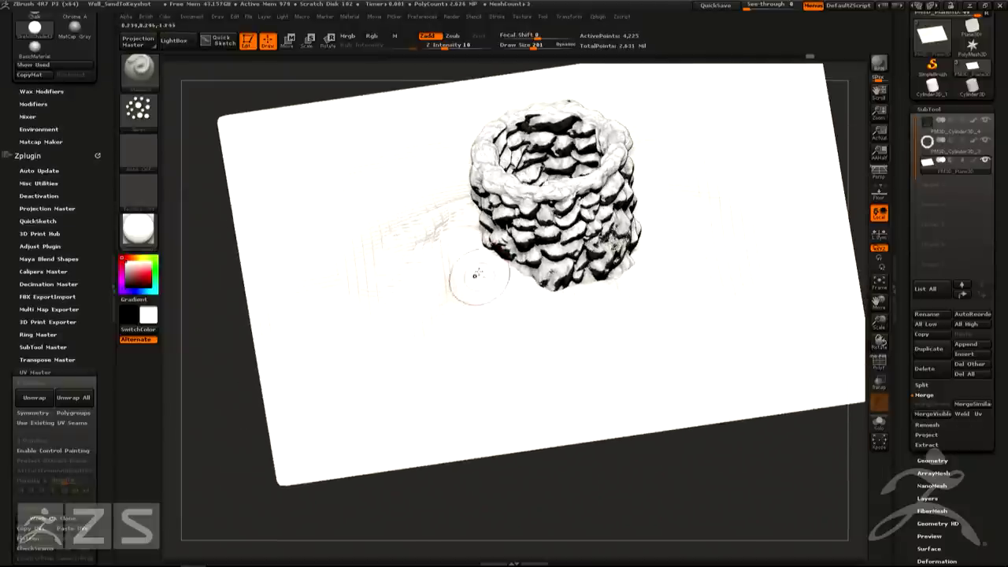
mouse_move(487, 245)
right_mouse_down()
mouse_move(529, 243)
mouse_move(496, 260)
mouse_move(511, 281)
mouse_move(498, 262)
right_mouse_up()
left_click_drag(499, 257, 496, 253)
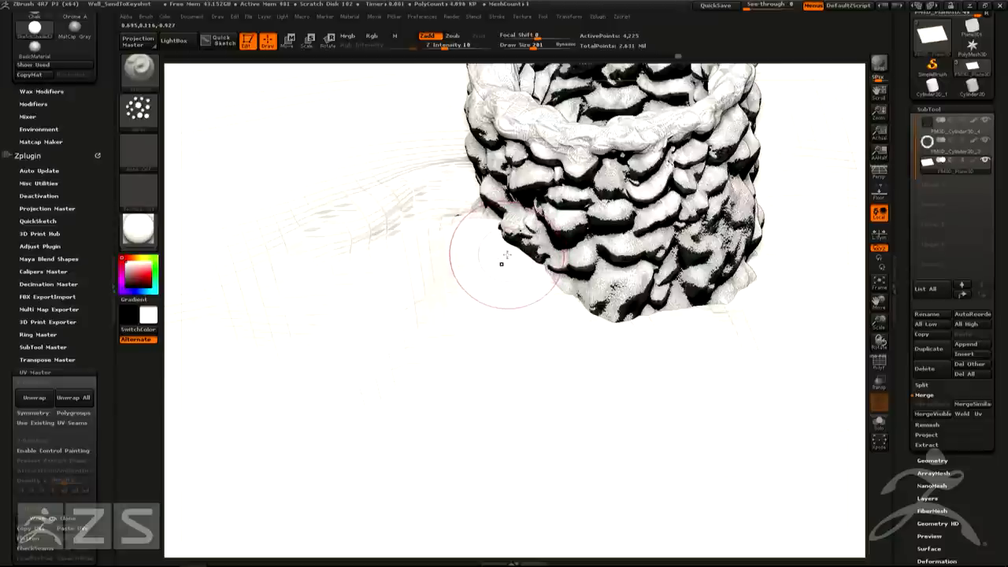
key("ctrl")
mouse_move(498, 265)
right_mouse_down()
mouse_move(496, 241)
mouse_move(499, 249)
right_mouse_up()
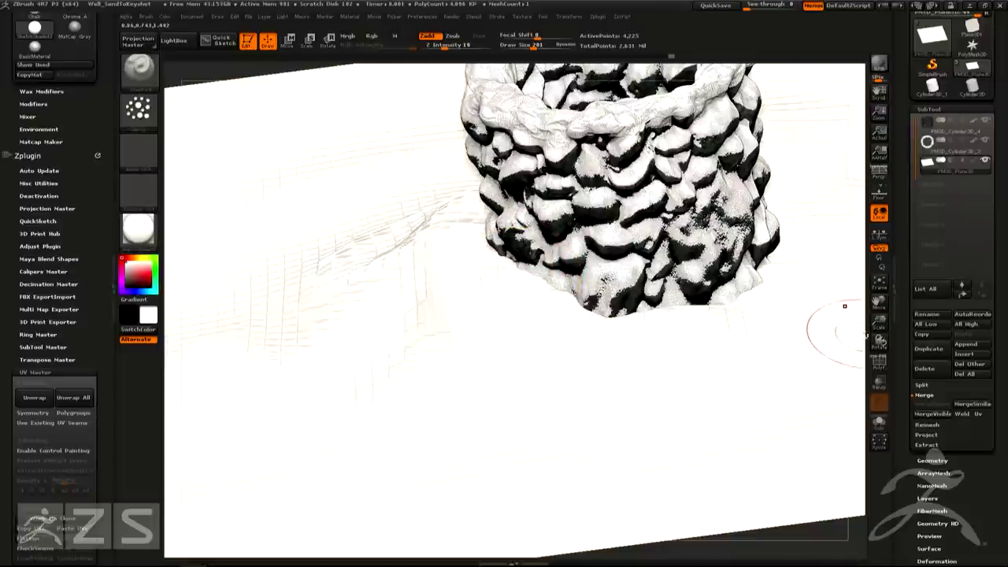
Turn on ghosted transparency for the inactive subtools and build up the ground around the well's foot
left_click(880, 384)
left_click_drag(540, 266, 564, 277)
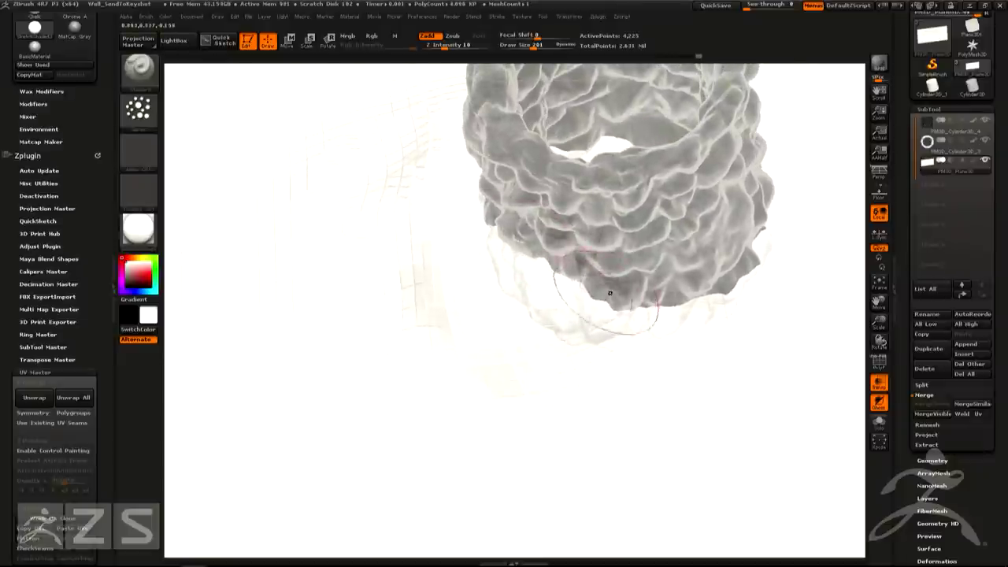
left_click_drag(516, 298, 531, 281)
right_click_drag(512, 201, 520, 157)
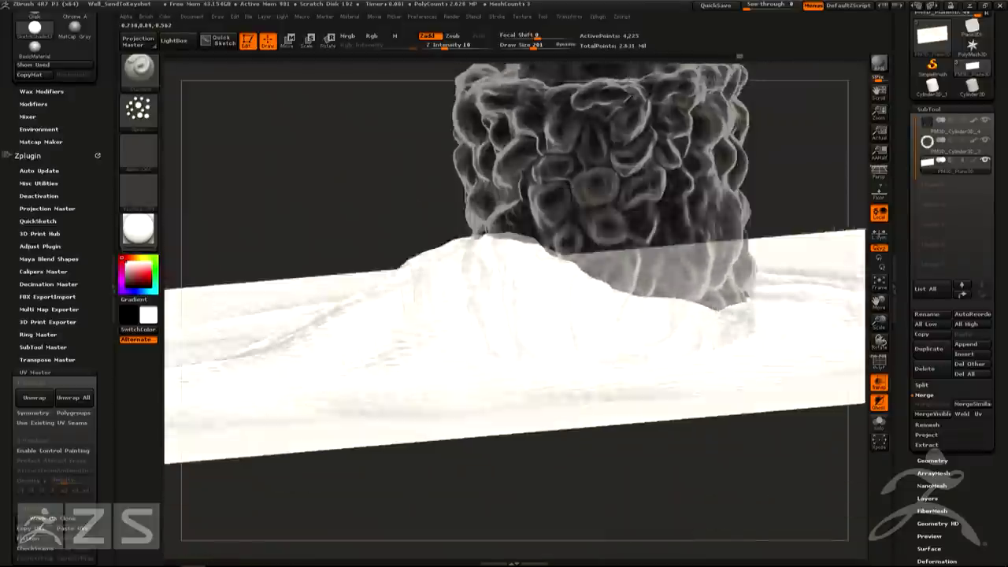
Enlarge the draw size to 827 and sculpt broad undulations into the outer areas and edges of the ground plane
right_click_drag(740, 249, 751, 304)
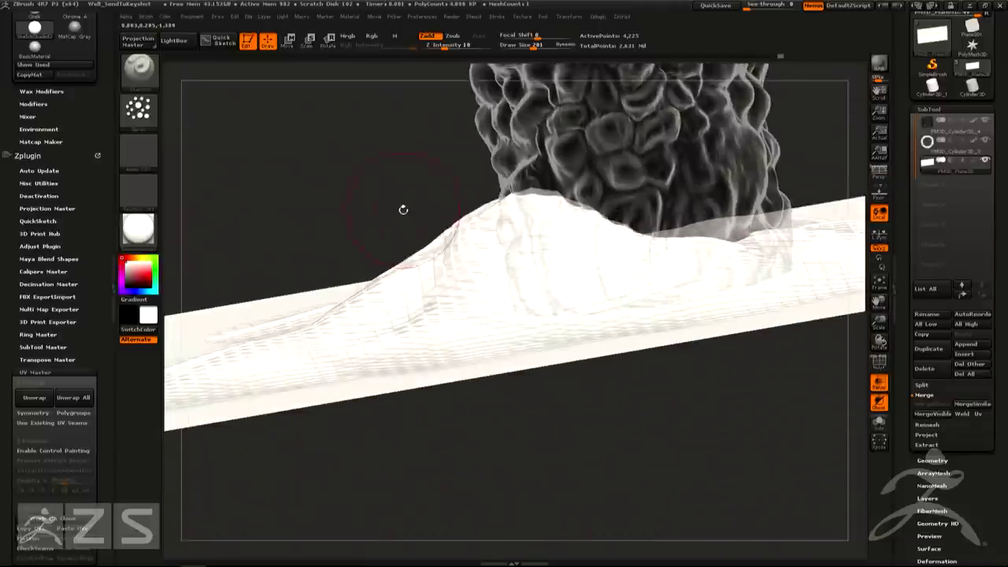
right_click_drag(409, 214, 439, 175, "ctrl")
left_click_drag(439, 174, 499, 247, "shift")
right_click_drag(512, 236, 490, 173, "ctrl")
right_click_drag(664, 194, 679, 226)
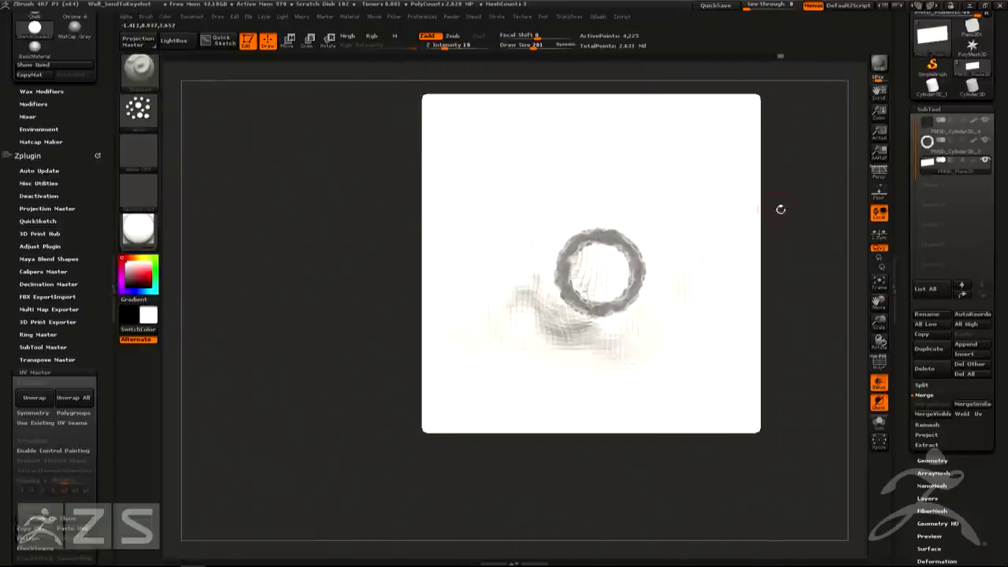
left_click_drag(781, 197, 721, 267, "alt")
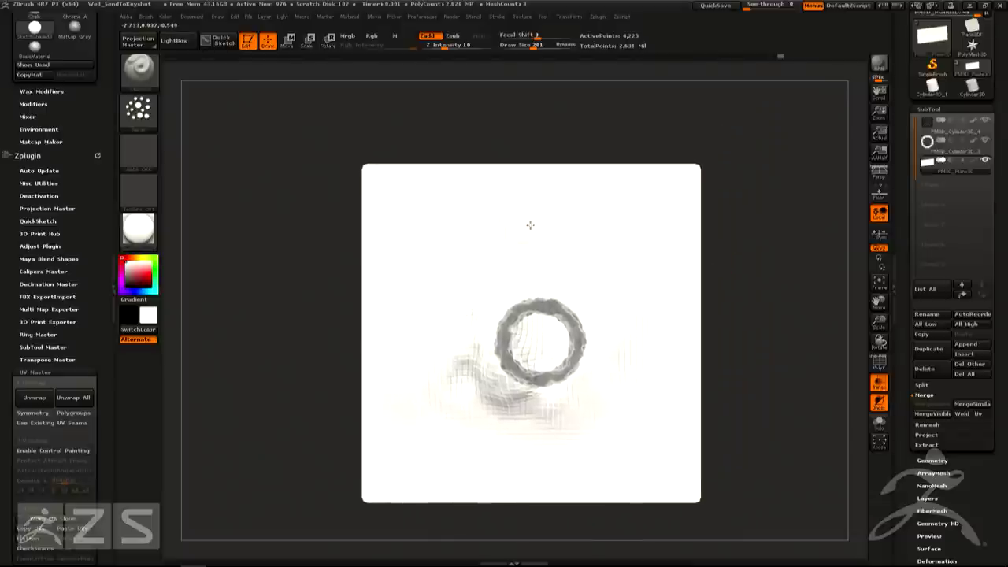
key("s")
left_click_drag(567, 247, 600, 249)
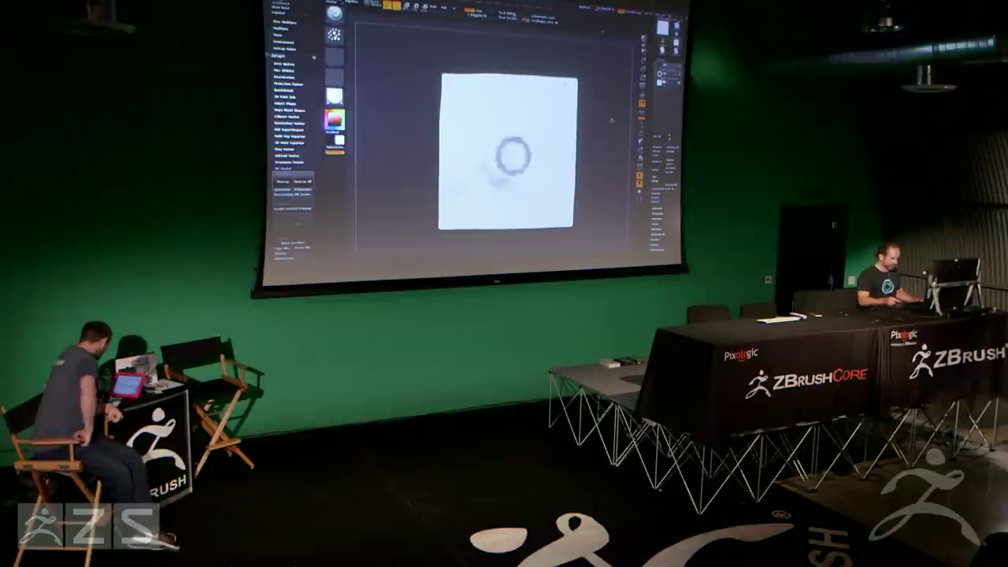
mouse_move(601, 142)
left_mouse_down()
mouse_move(572, 89)
mouse_move(579, 110)
mouse_move(552, 101)
mouse_move(591, 110)
mouse_move(581, 106)
left_mouse_up()
left_click_drag(472, 70, 476, 77)
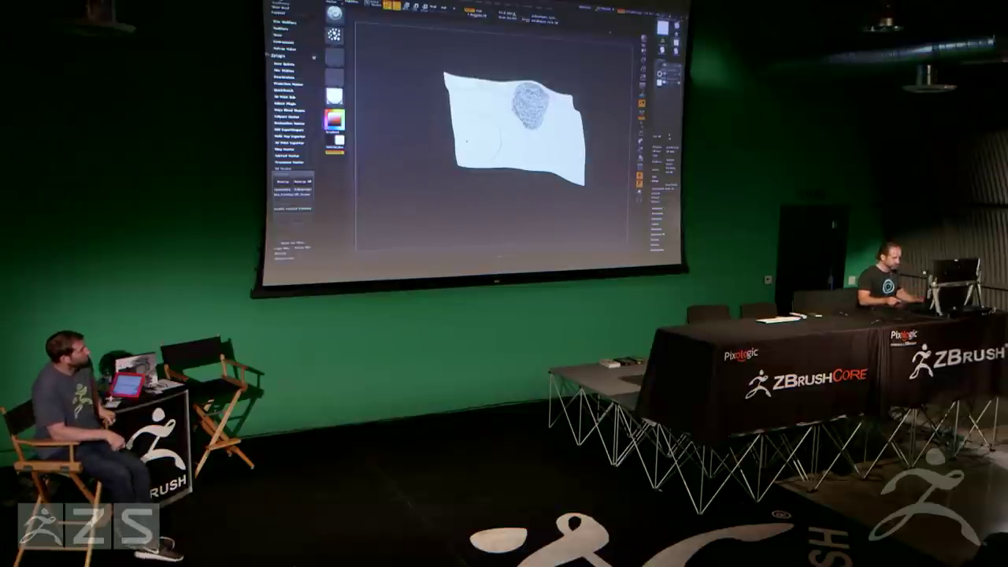
Add another broad stroke to the ground plane and lower the high peak beside the well
mouse_move(602, 126)
left_mouse_down()
mouse_move(596, 93)
mouse_move(599, 115)
left_mouse_up()
left_click_drag(501, 256, 497, 256)
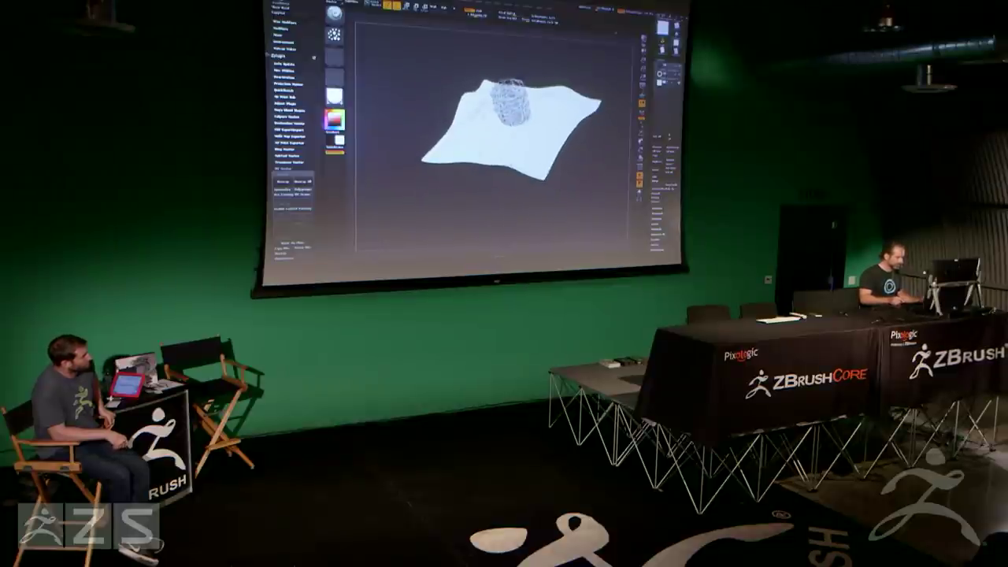
left_click_drag(479, 80, 481, 83, "alt")
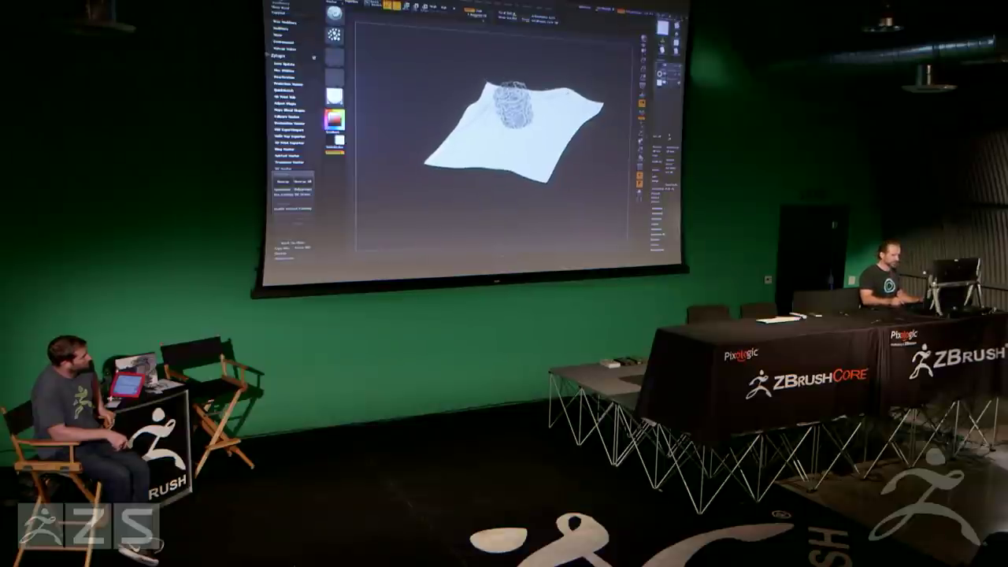
left_click_drag(581, 142, 582, 77)
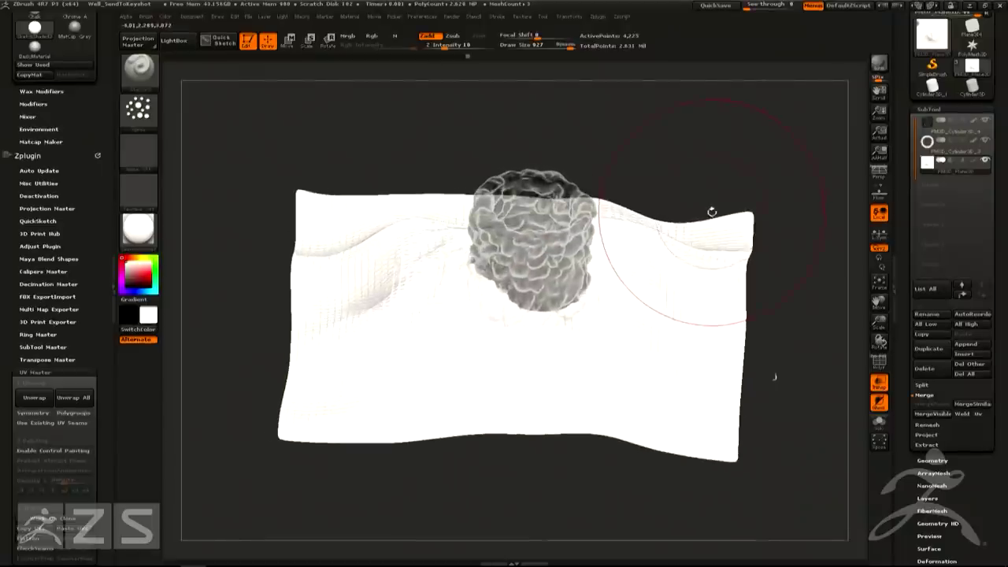
Subdivide the ground plane up to subdivision level 5 to smooth its undulations
key("ctrl+d")
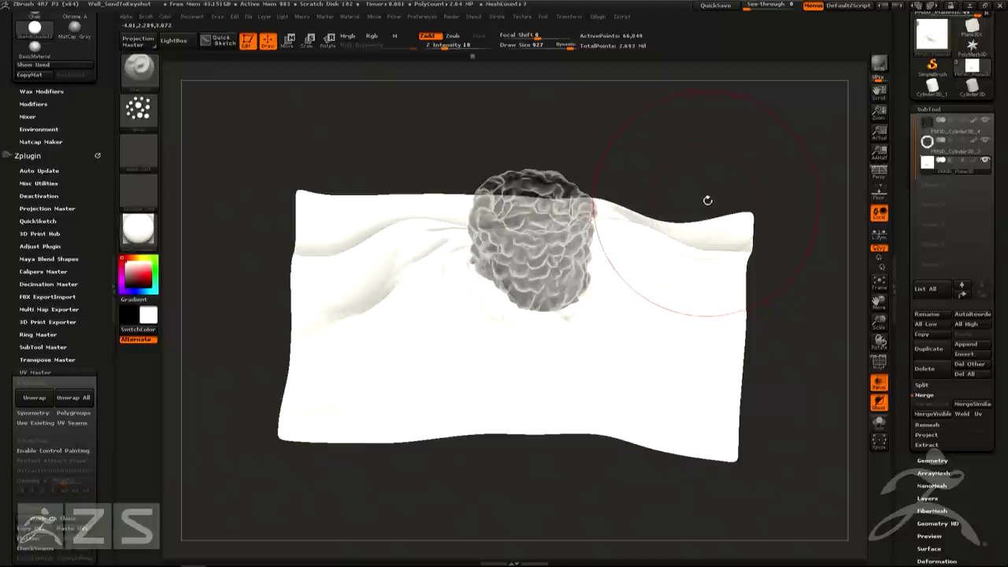
left_click_drag(704, 193, 698, 218)
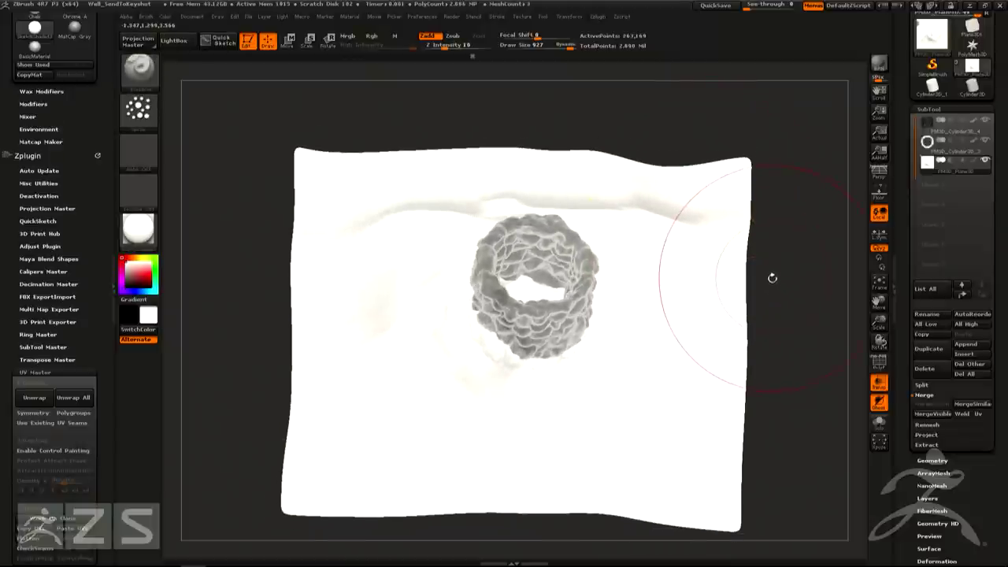
left_click_drag(785, 278, 798, 292)
Mask a large rectangle over the middle of the ground plane, leaving a border strip unmasked on all four sides
right_click_drag(797, 293, 779, 260, "ctrl")
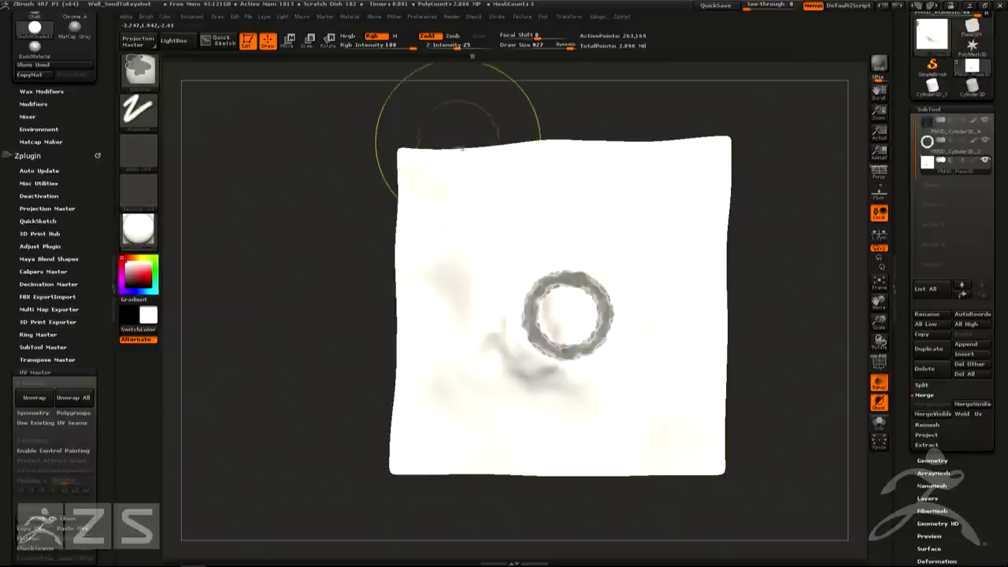
mouse_move(445, 128)
left_mouse_down("ctrl")
mouse_move(579, 376)
mouse_move(688, 429)
mouse_move(695, 450)
left_mouse_up("ctrl")
left_click_drag(774, 112, 358, 182, "ctrl+alt")
left_click_drag(813, 310, 796, 243)
left_click_drag(802, 198, 788, 157)
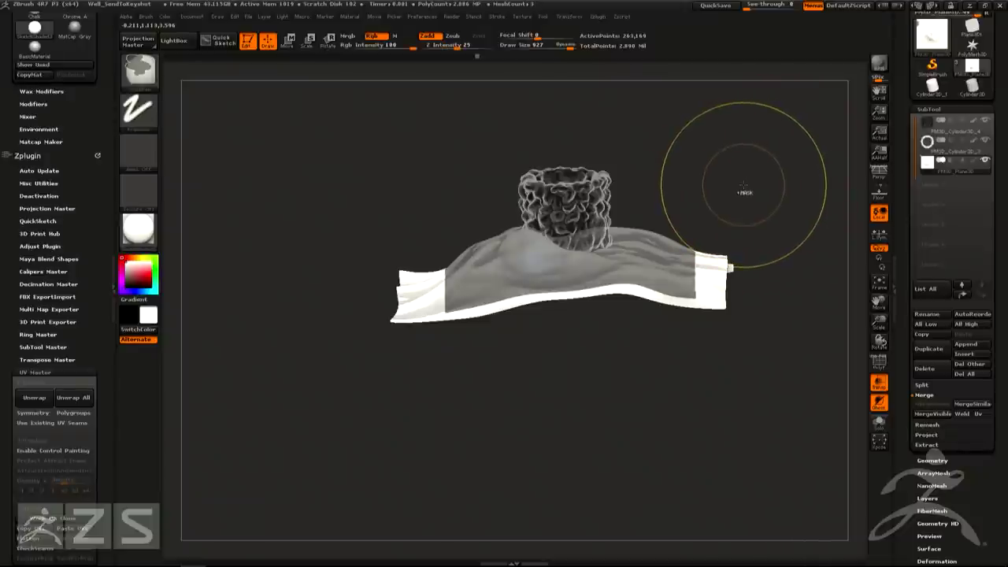
Separate the ground plane's central area and border strip into different polygroups and display them with the polyframe
left_click(744, 192, "ctrl")
key("shift+f")
left_click_drag(743, 186, 751, 207)
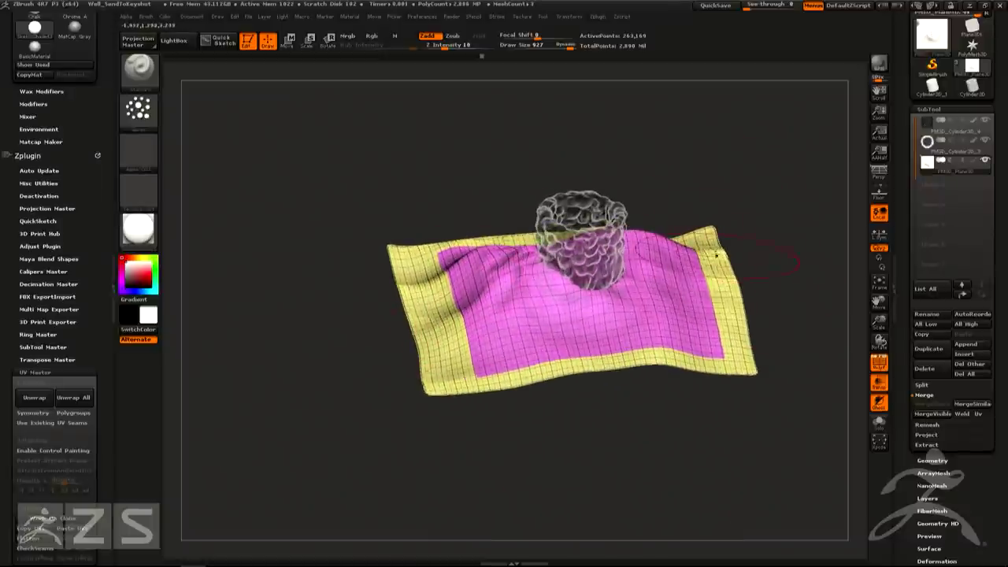
right_click_drag(428, 311, 431, 270)
left_click_drag(402, 248, 418, 323)
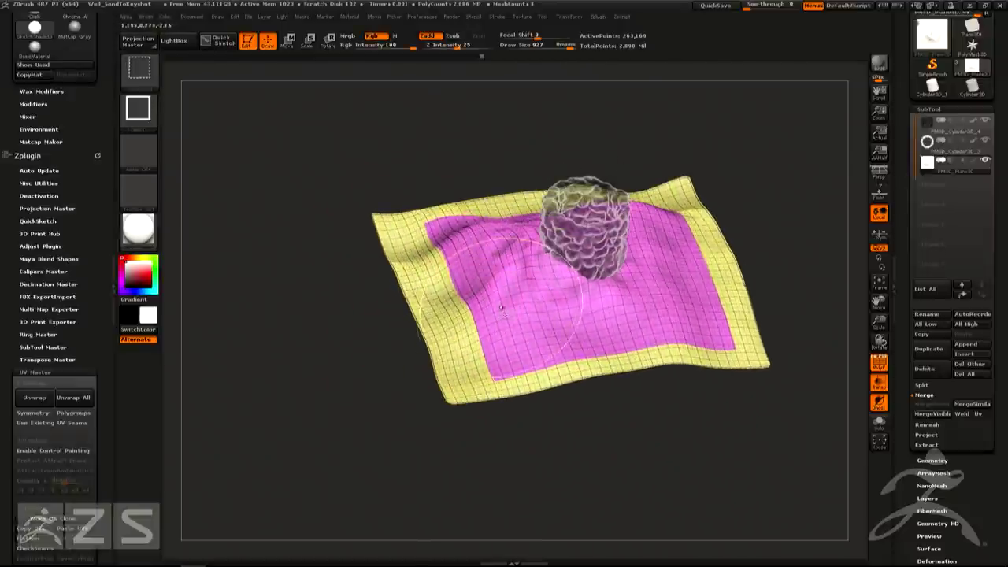
Isolate the ground's central polygroup, delete the lower subdivision levels and delete the hidden border geometry
left_click(501, 308, "ctrl+shift")
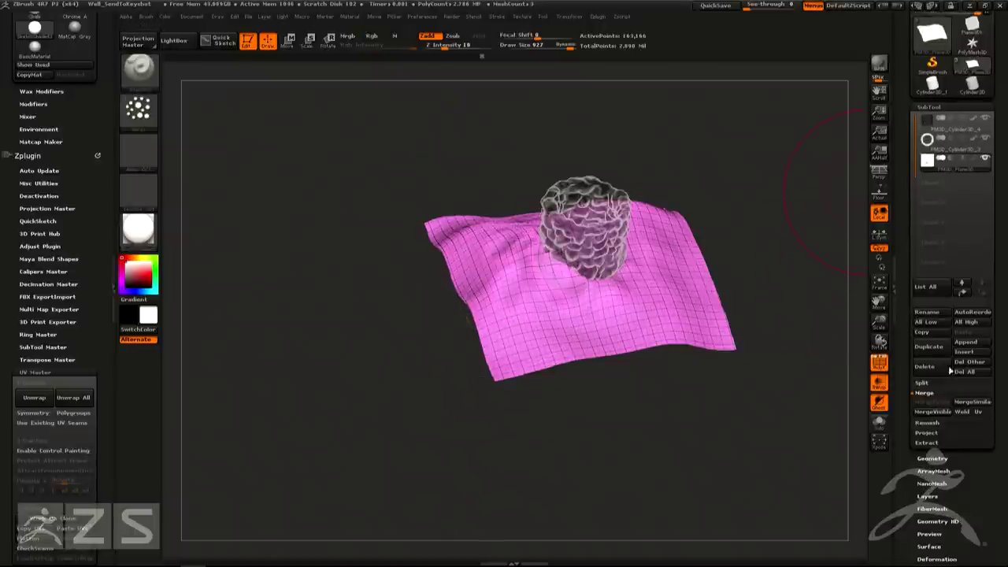
left_click(932, 458)
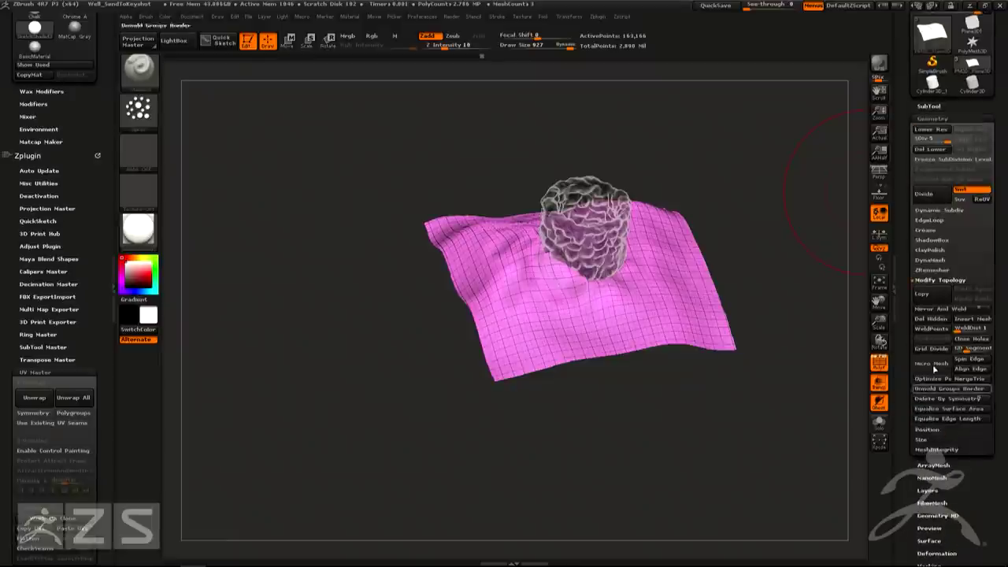
left_click(930, 149)
left_click(925, 319)
key("space")
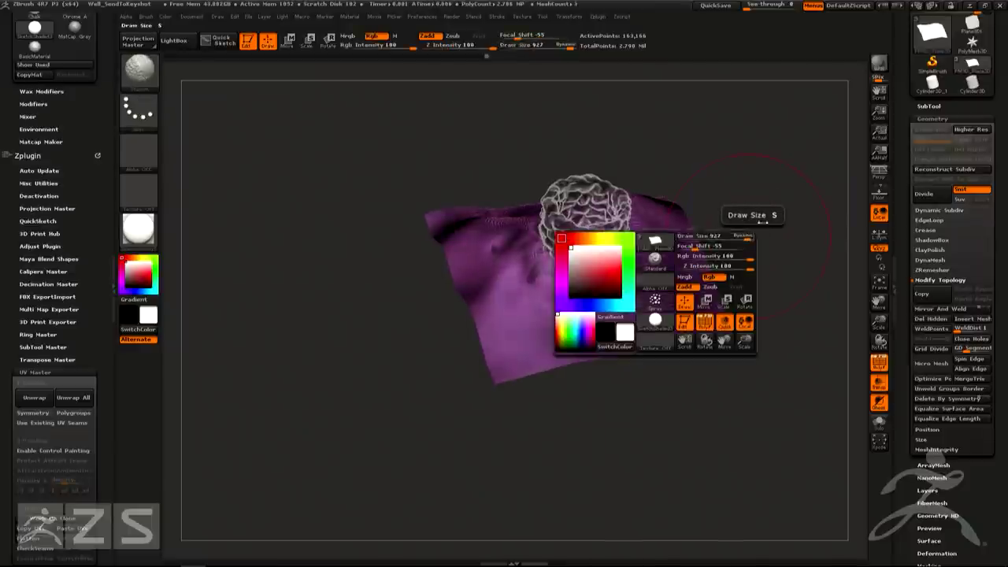
Turn off the polyframe and the subtool transparency, and frame the well and cropped ground closely from the side
key("shift+f")
mouse_move(762, 224)
left_mouse_down()
mouse_move(762, 158)
mouse_move(770, 203)
left_mouse_up()
left_click(879, 384)
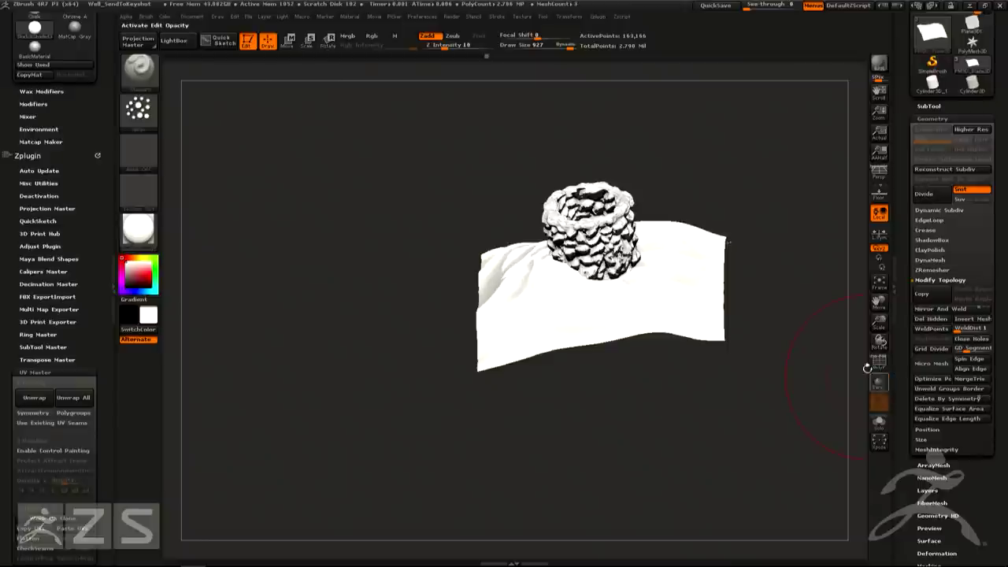
mouse_move(727, 155)
left_mouse_down()
mouse_move(733, 145)
mouse_move(718, 178)
left_mouse_up()
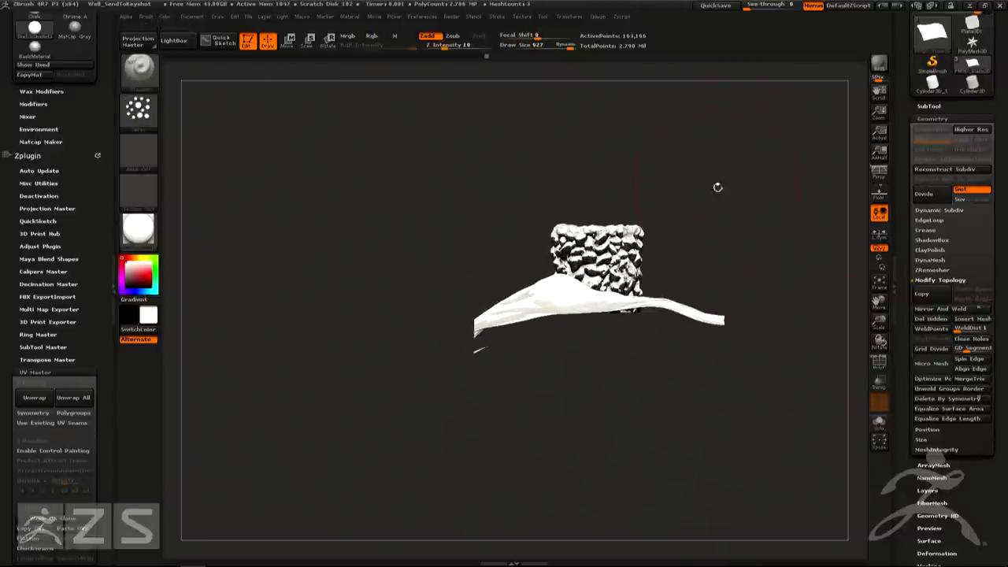
mouse_move(720, 189)
right_mouse_down("ctrl")
mouse_move(720, 237)
mouse_move(804, 187)
right_mouse_up("ctrl")
mouse_move(808, 203)
left_mouse_down("alt")
mouse_move(658, 246)
mouse_move(651, 261)
mouse_move(661, 226)
mouse_move(670, 247)
left_mouse_up("alt")
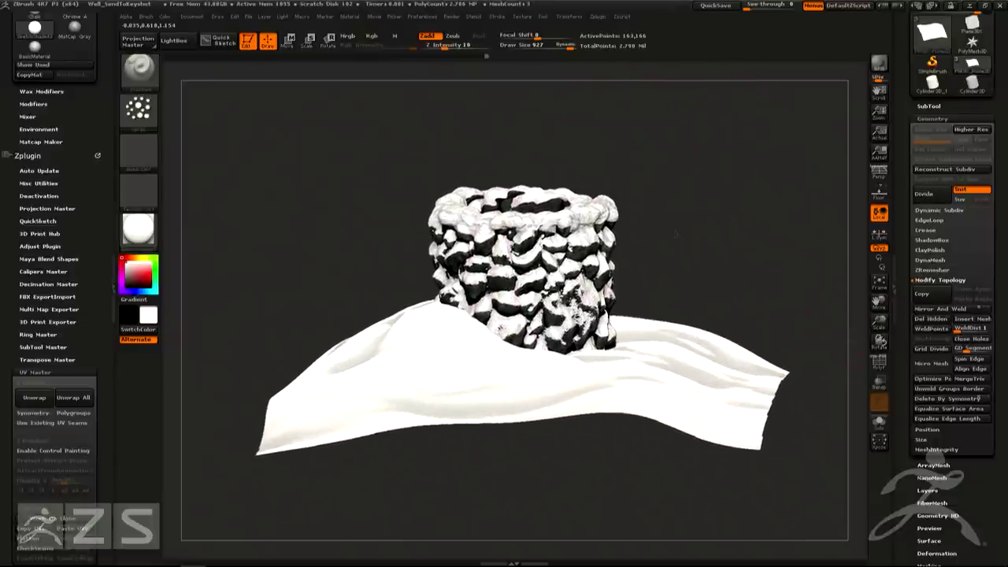
right_click_drag(670, 247, 679, 234, "ctrl")
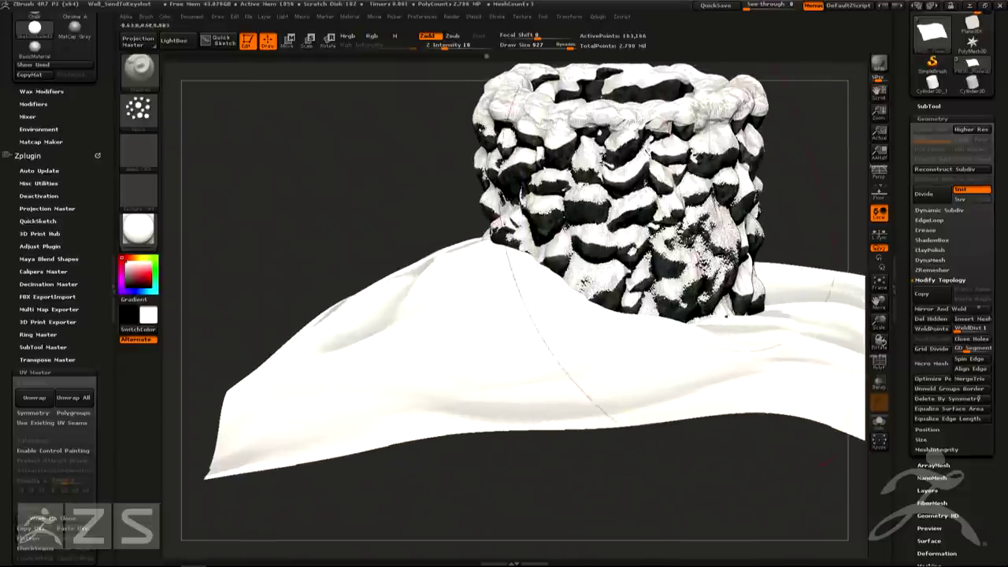
Make the stone well the active subtool and undo an oversized trial stroke on its lower stones
left_click(927, 105)
left_click(957, 147)
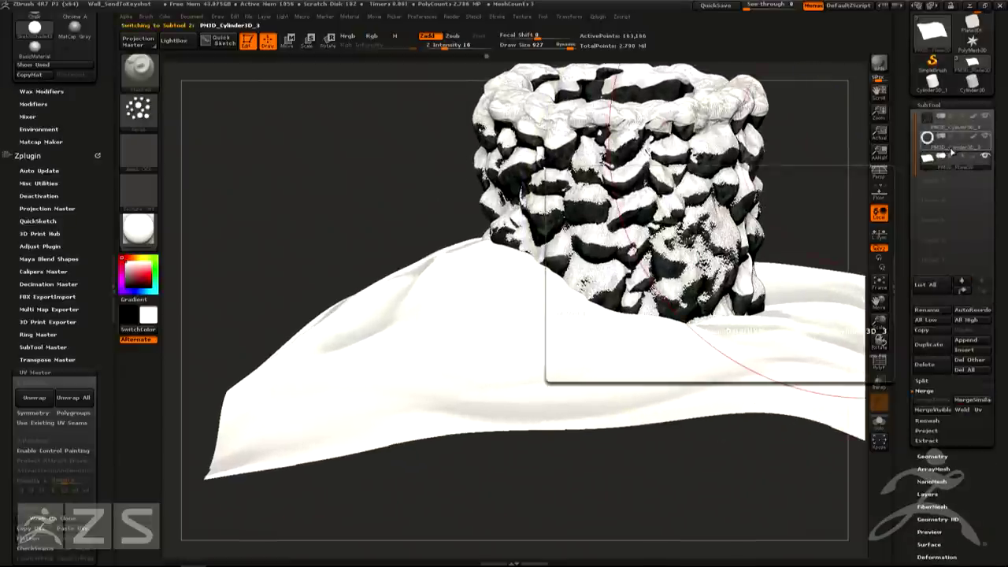
left_click_drag(662, 260, 594, 282)
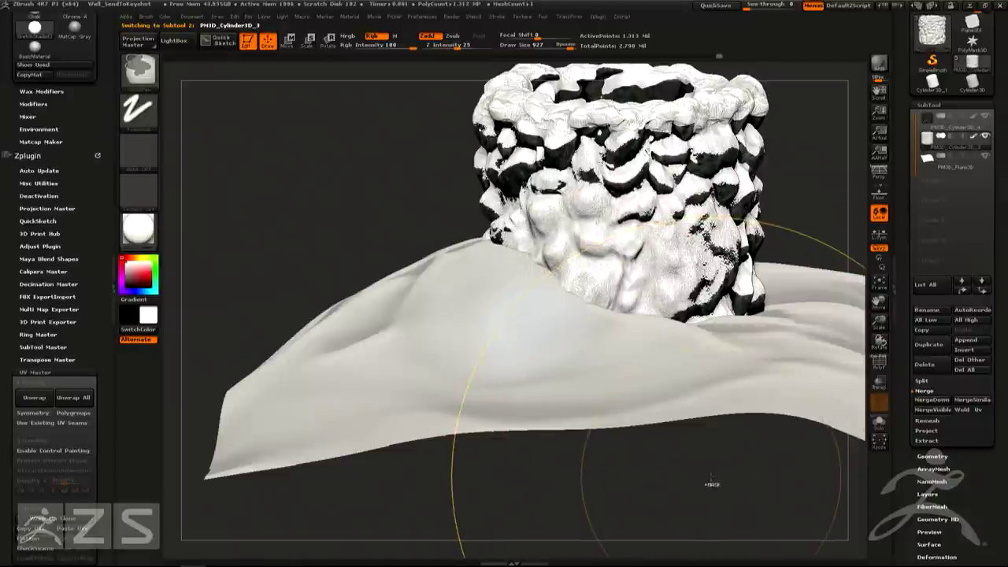
key("ctrl+z")
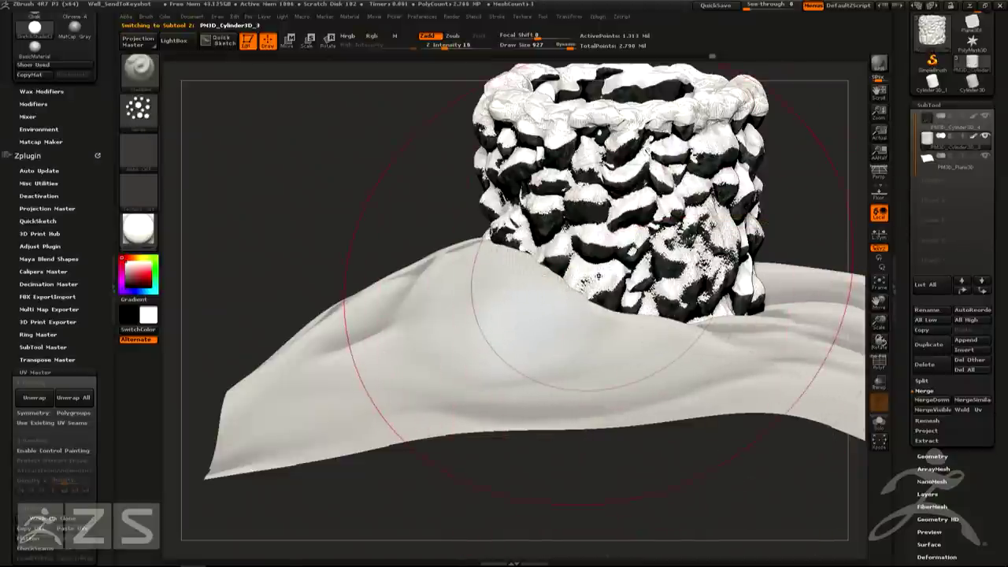
Reduce the draw size to about 200, switch to a freehand brush with a square alpha and stroke the well's base
key("s")
left_click_drag(583, 287, 570, 280)
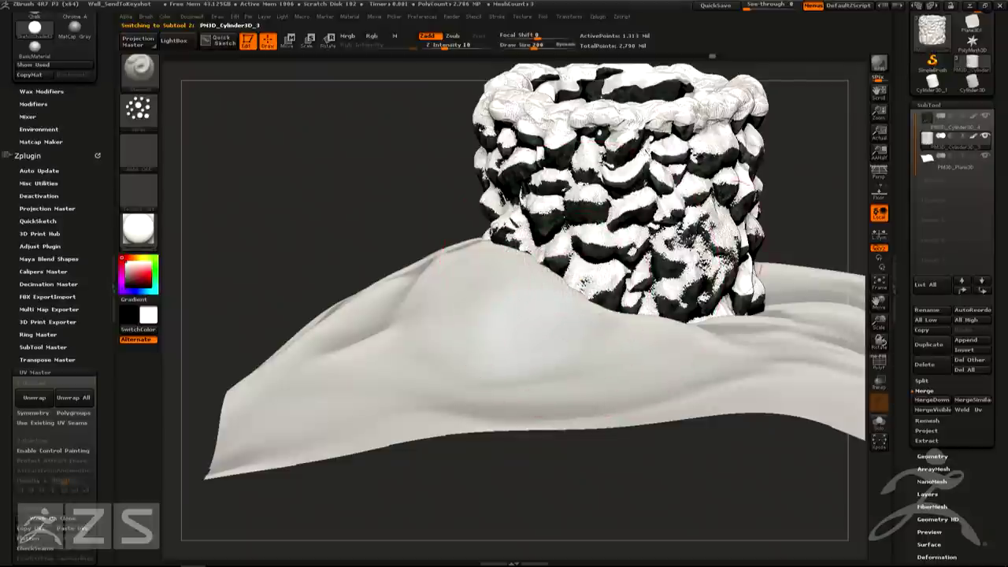
right_click_drag(565, 288, 545, 272)
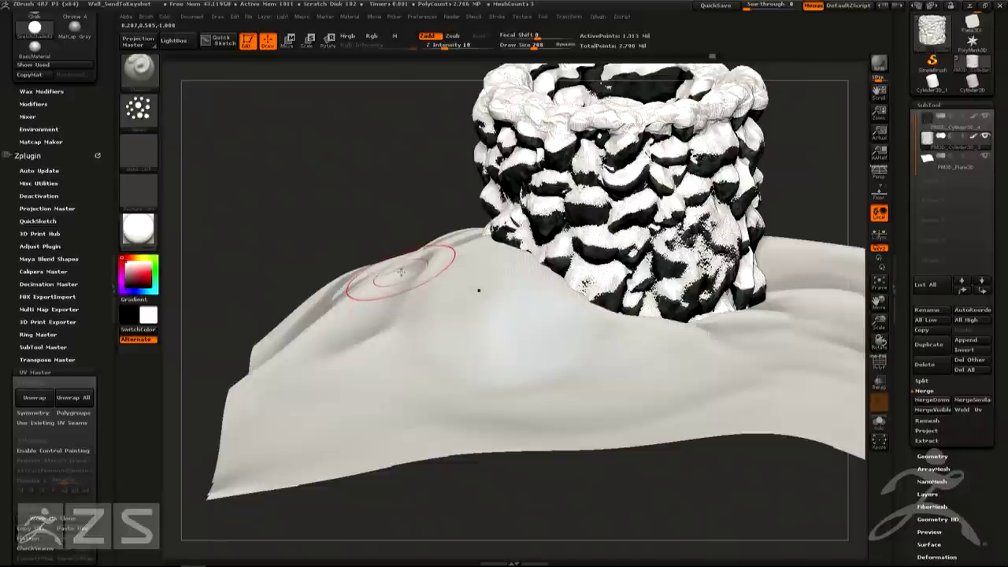
key("b")
left_click(169, 289)
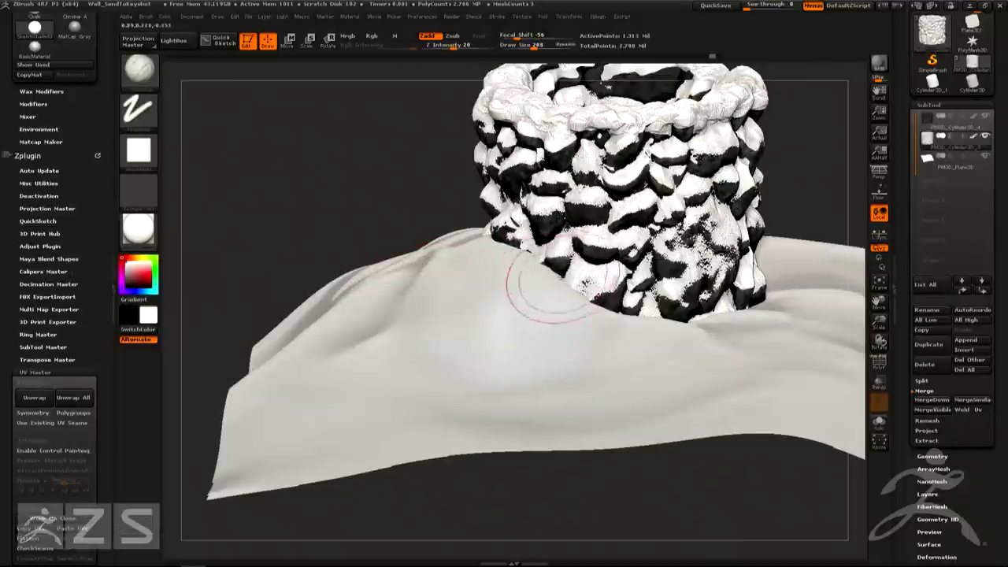
mouse_move(606, 300)
left_mouse_down()
mouse_move(627, 299)
mouse_move(615, 301)
left_mouse_up()
Turn off LazyMouse and sculpt the well's lowest stones along the line where they meet the mound
left_click(497, 17)
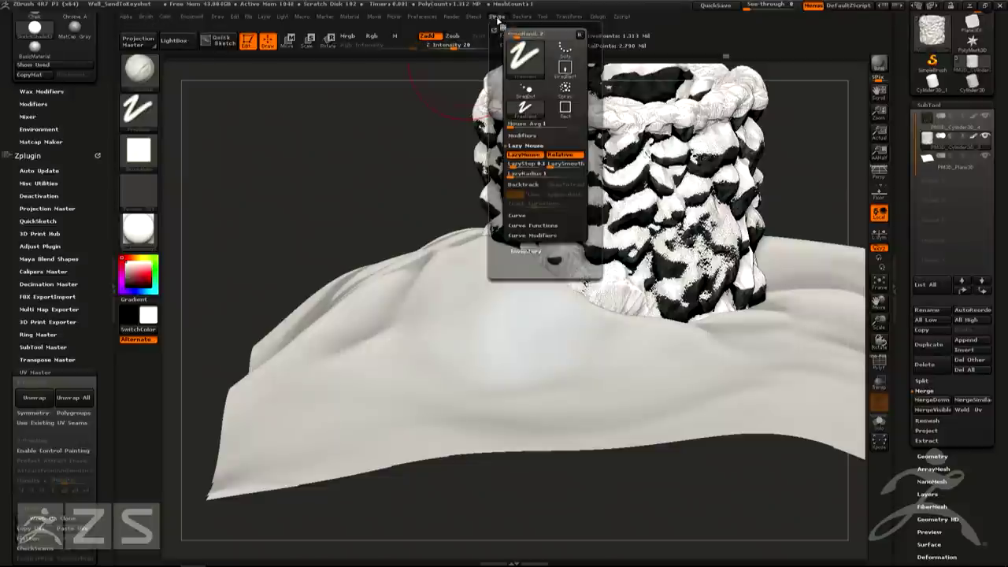
left_click(523, 158)
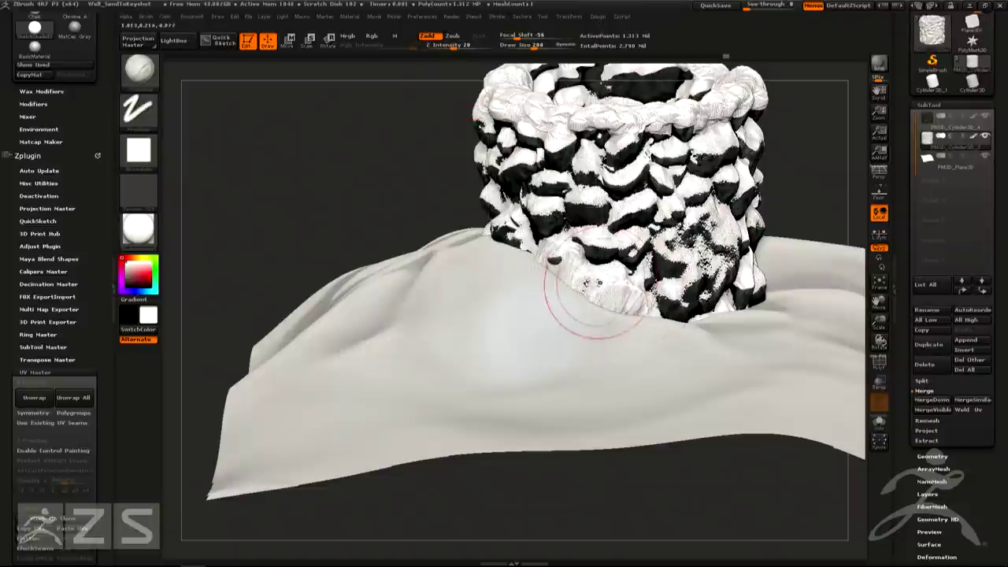
mouse_move(540, 260)
left_mouse_down()
mouse_move(528, 242)
mouse_move(496, 229)
mouse_move(499, 236)
mouse_move(490, 212)
mouse_move(546, 240)
mouse_move(551, 230)
mouse_move(619, 293)
mouse_move(686, 313)
mouse_move(706, 300)
mouse_move(696, 319)
left_mouse_up()
Reduce the draw size to 77 and continue shaping the base stones around the well's other side
key("s")
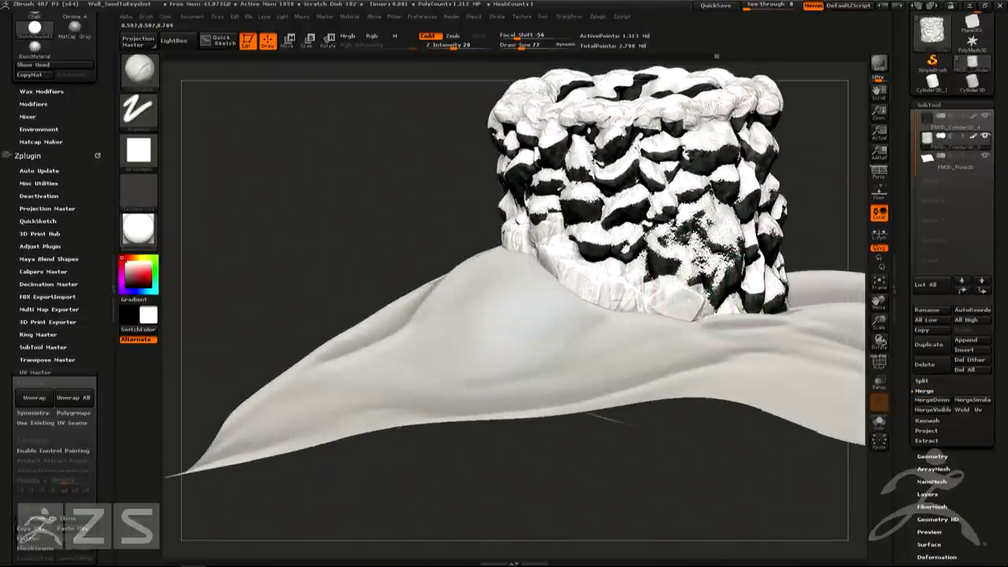
left_click_drag(805, 257, 615, 309)
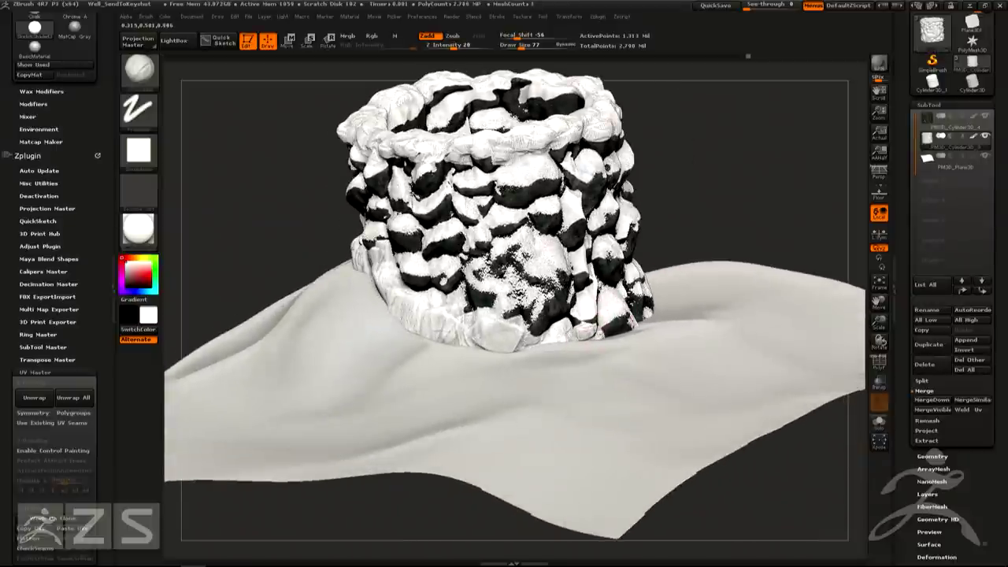
left_click_drag(675, 294, 602, 304)
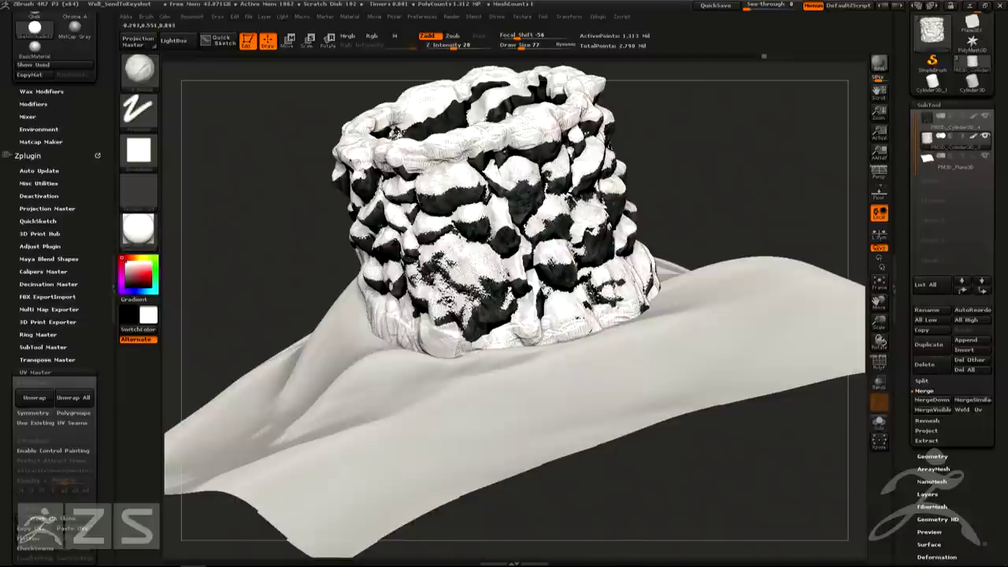
left_click_drag(546, 332, 488, 354)
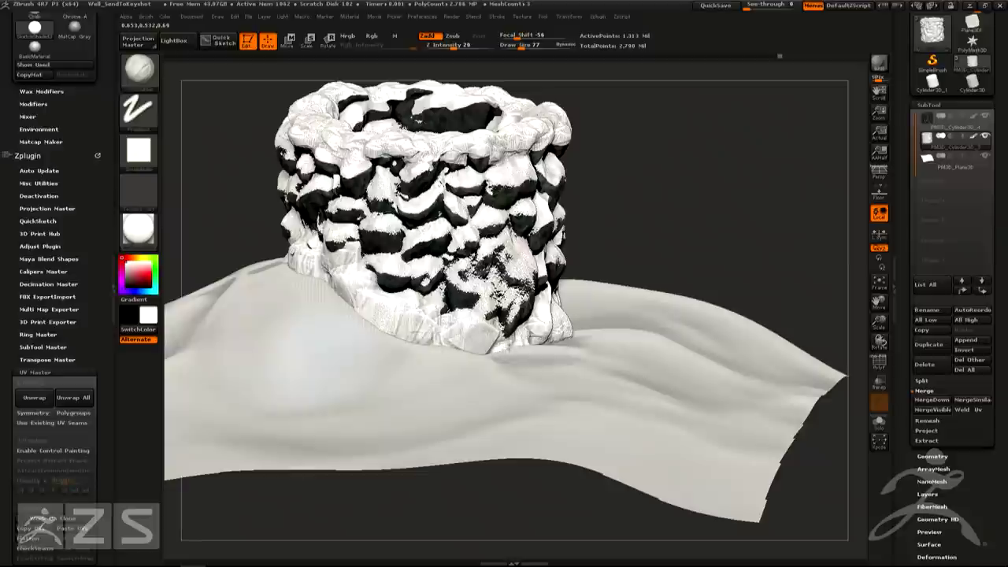
Sculpt smaller stone forms into the well's foot directly behind and above the high mound
right_click_drag(457, 315, 603, 323, "alt")
right_click_drag(425, 251, 445, 253)
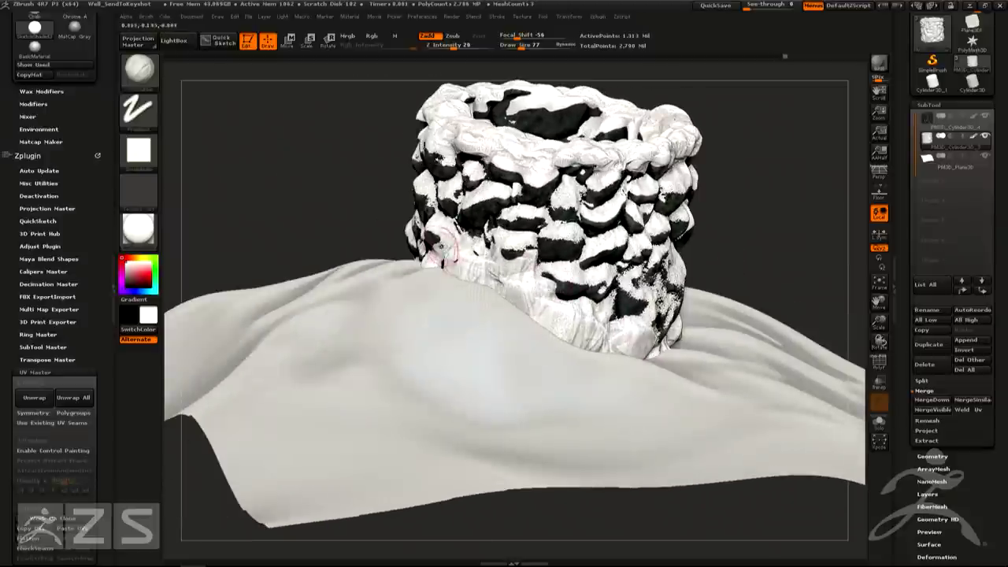
mouse_move(465, 259)
left_mouse_down()
mouse_move(499, 284)
mouse_move(460, 270)
mouse_move(446, 252)
left_mouse_up()
right_click_drag(400, 241, 430, 241)
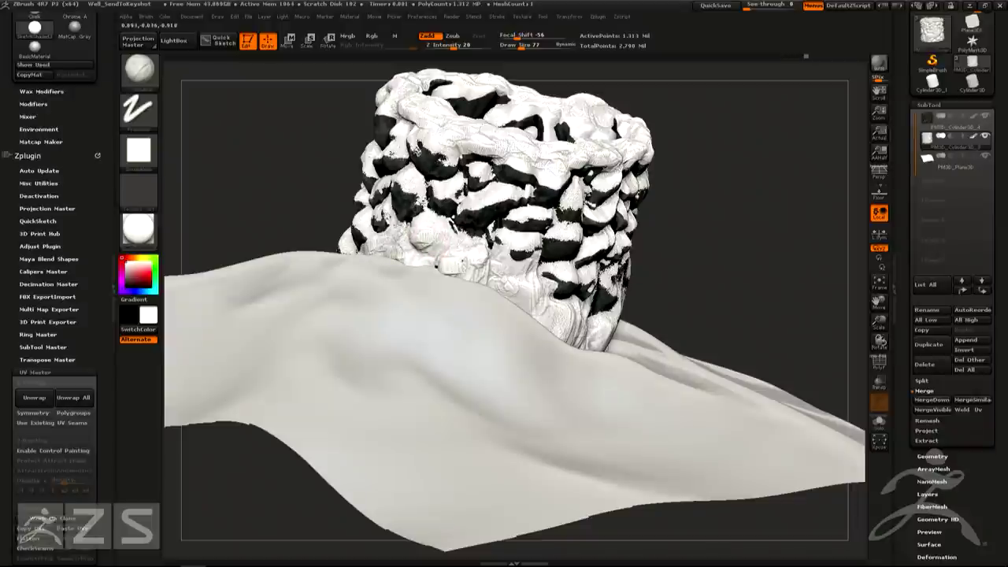
left_click_drag(382, 235, 353, 240)
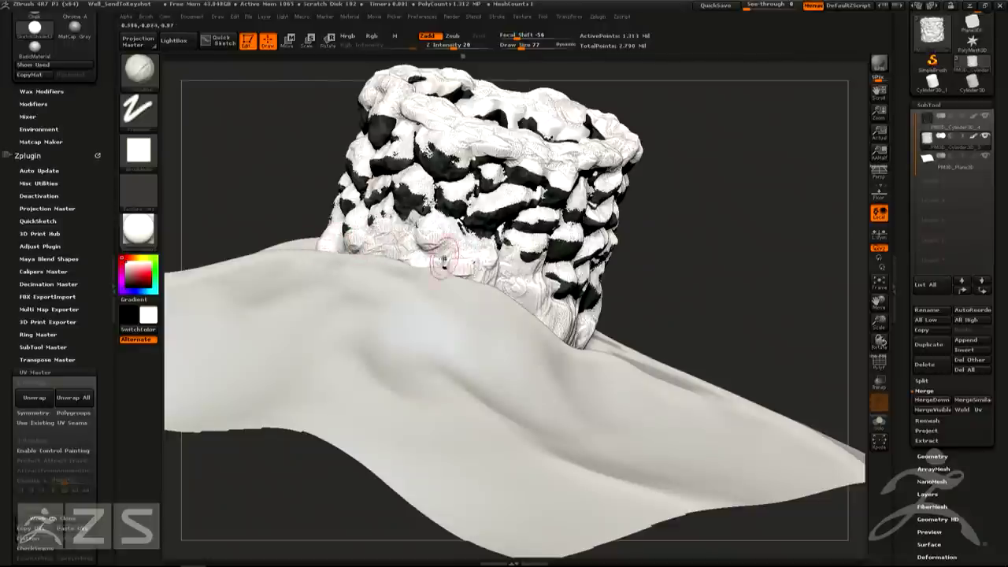
right_click_drag(515, 282, 481, 288)
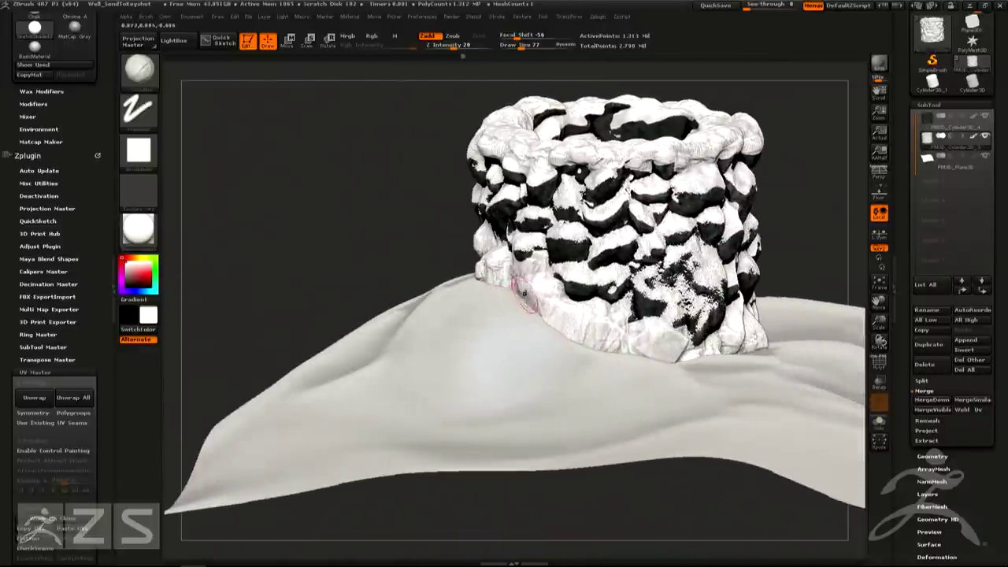
left_click_drag(523, 294, 508, 264)
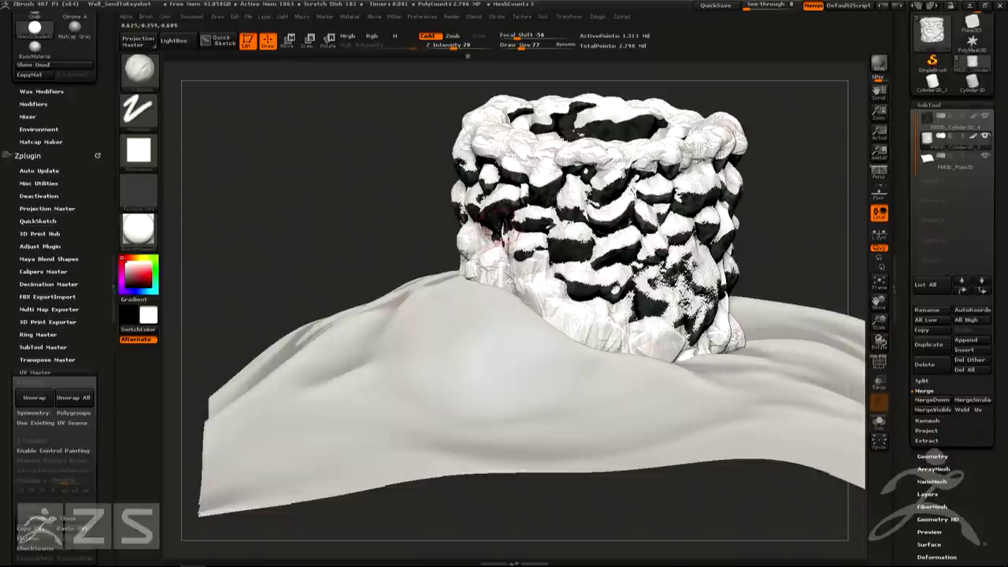
Adjust the draw size and rework the stones on the well's mound side from the base up toward the rim
mouse_move(502, 240)
left_mouse_down()
mouse_move(491, 226)
mouse_move(512, 227)
mouse_move(504, 250)
mouse_move(488, 225)
mouse_move(504, 206)
mouse_move(490, 169)
mouse_move(508, 190)
mouse_move(482, 211)
left_mouse_up()
key("s")
mouse_move(482, 211)
right_mouse_down()
mouse_move(535, 206)
mouse_move(473, 198)
right_mouse_up()
mouse_move(471, 198)
left_mouse_down()
mouse_move(471, 240)
mouse_move(492, 248)
left_mouse_up()
mouse_move(504, 260)
right_mouse_down()
mouse_move(555, 263)
mouse_move(574, 292)
right_mouse_up()
Set the draw size to 81 and refine the large stone at the well's front foot near the ground
key("s")
left_click_drag(697, 355, 684, 357)
right_click_drag(691, 346, 694, 360)
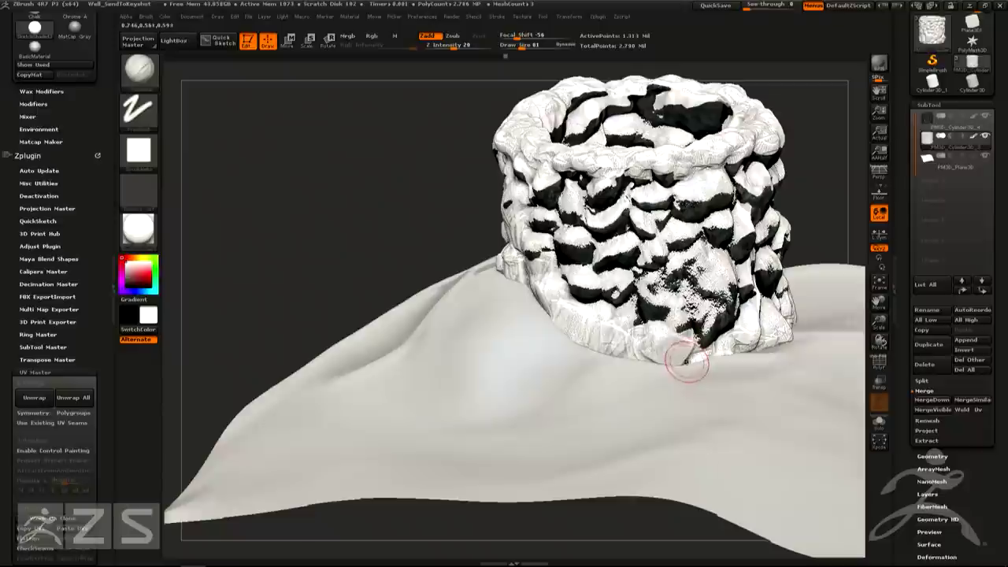
right_click_drag(693, 323, 687, 304)
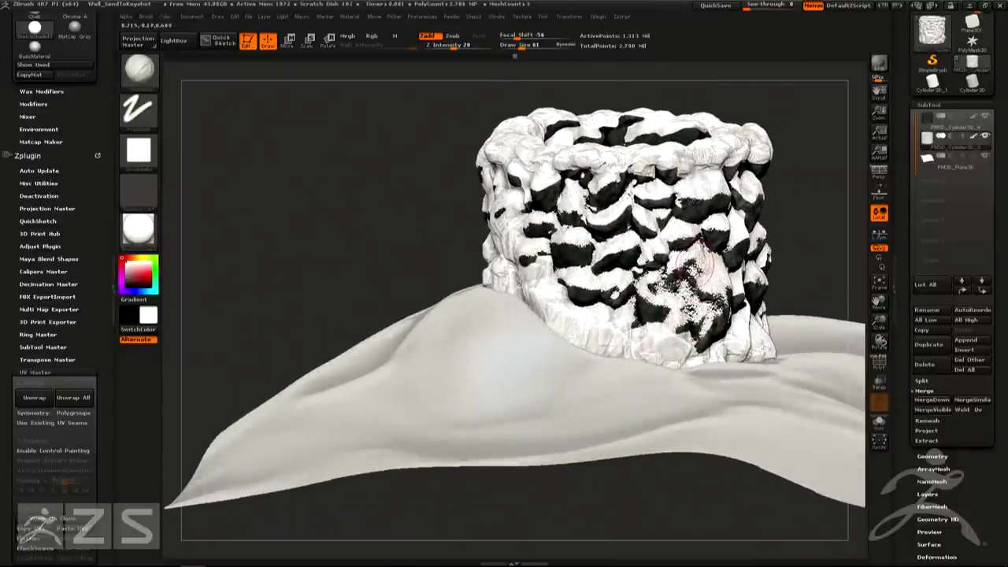
Sculpt additional strokes over the stones in the middle and upper part of the well's front wall
mouse_move(680, 297)
left_mouse_down()
mouse_move(653, 278)
mouse_move(601, 326)
mouse_move(664, 318)
left_mouse_up()
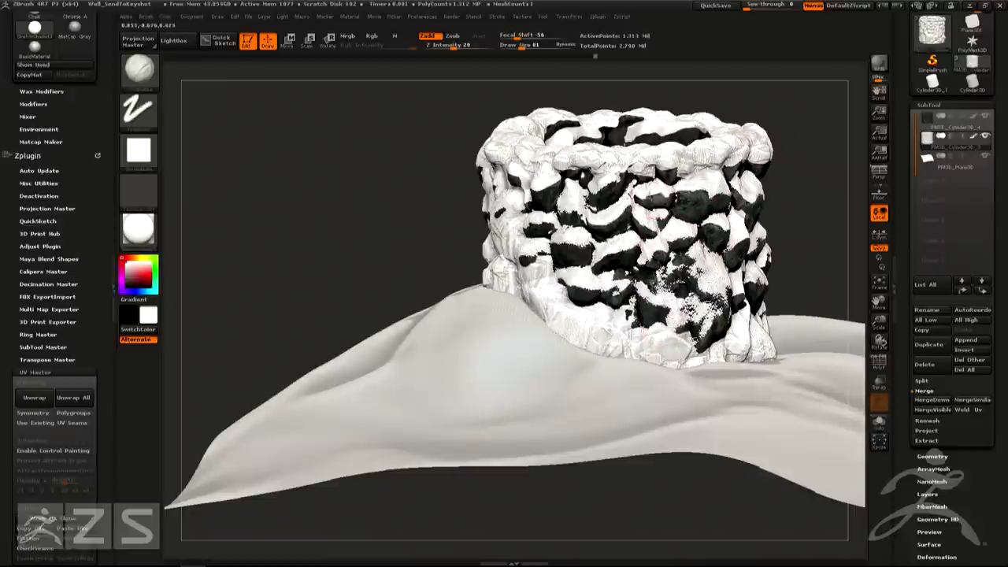
left_click_drag(780, 236, 650, 252)
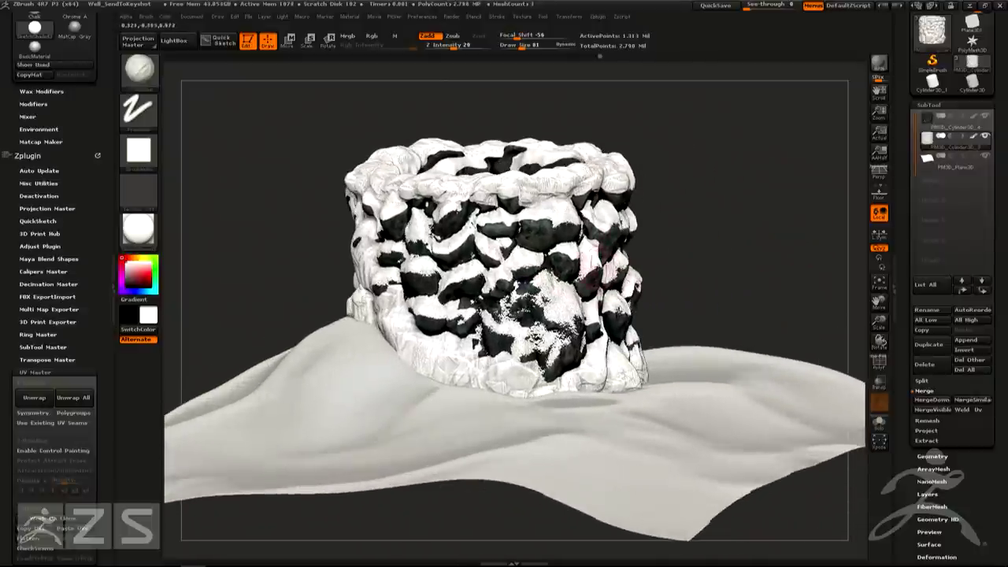
mouse_move(581, 298)
left_mouse_down()
mouse_move(602, 335)
mouse_move(565, 303)
mouse_move(556, 277)
left_mouse_up()
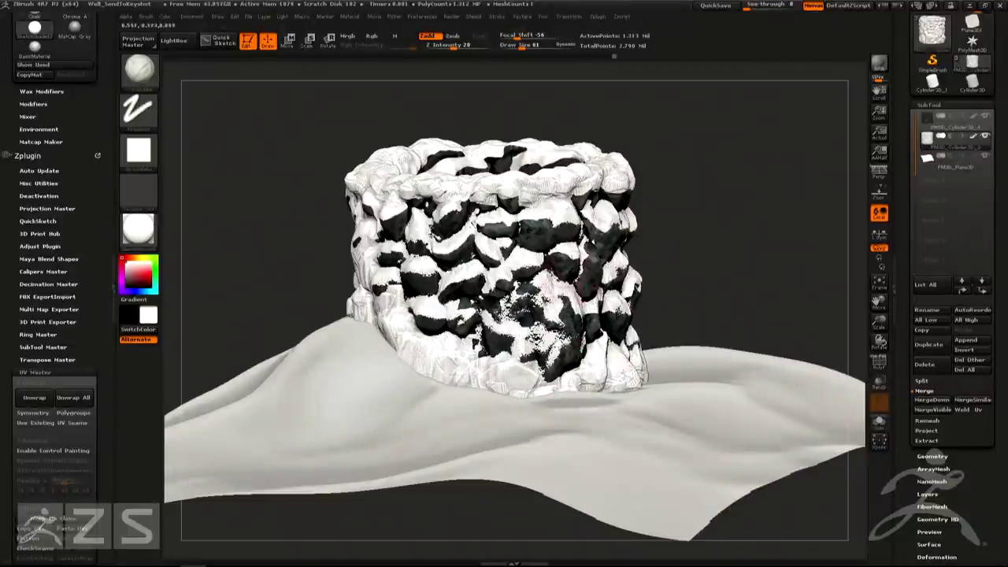
Adjust the draw size and sculpt the stones on the well's side facing away from the mound, from below the rim downward
mouse_move(564, 209)
left_mouse_down()
mouse_move(584, 174)
mouse_move(608, 223)
left_mouse_up()
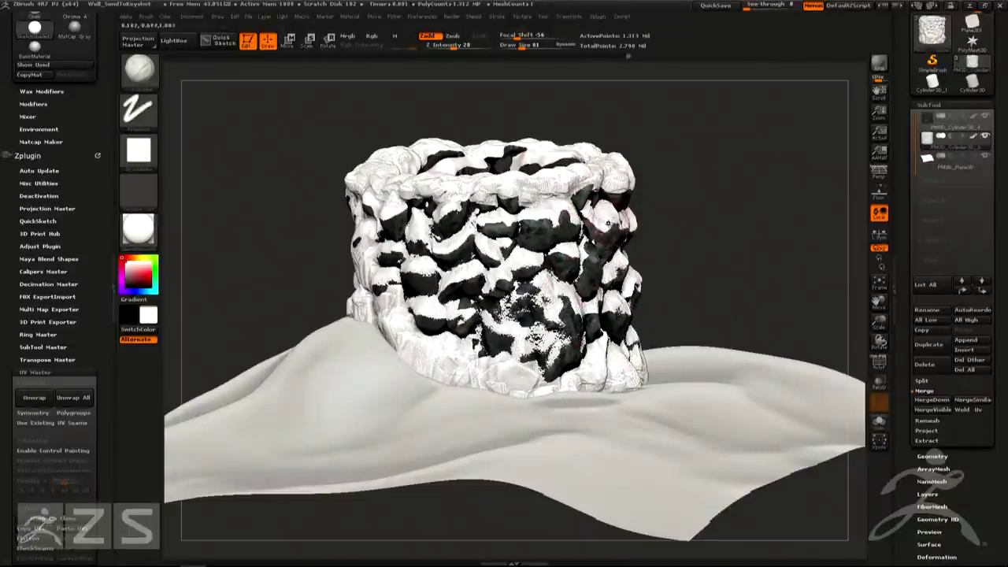
left_click_drag(630, 288, 620, 314)
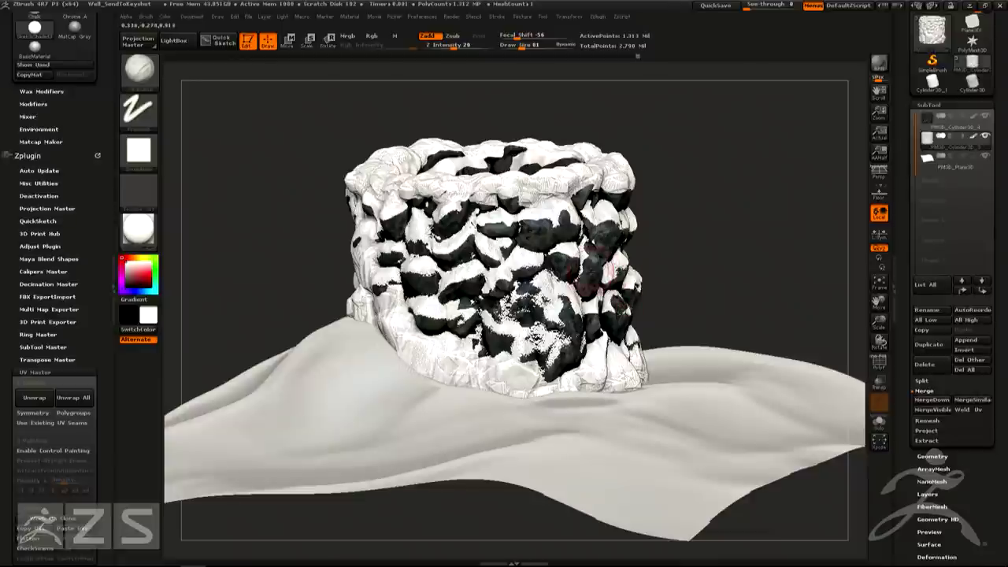
key("s")
mouse_move(591, 274)
left_mouse_down()
mouse_move(630, 260)
mouse_move(558, 264)
left_mouse_up()
left_click_drag(671, 275, 630, 293)
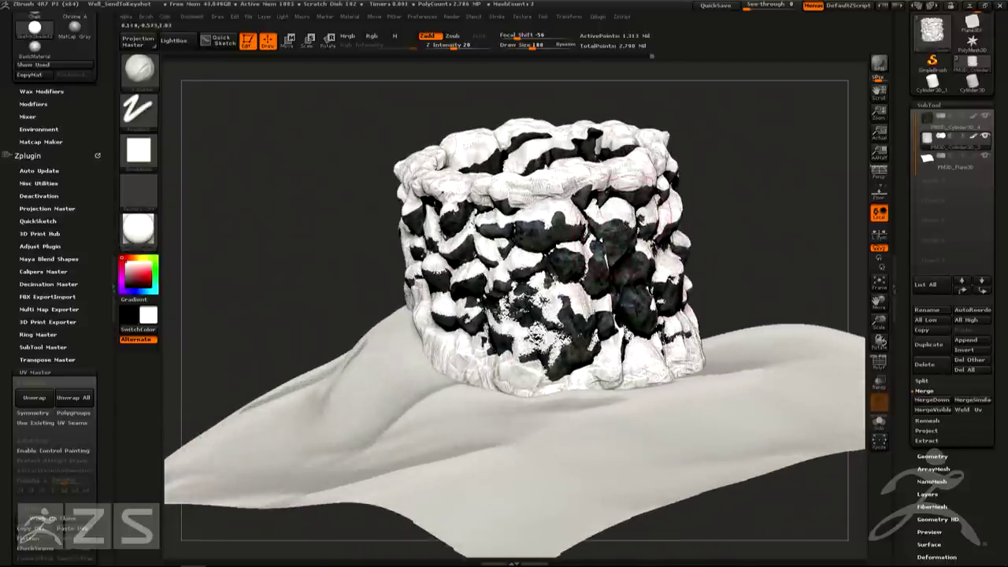
left_click_drag(630, 222, 607, 225)
left_click_drag(593, 305, 598, 309)
Rework the stones on the well's mound side and across the lower front wall with further sculpting strokes
mouse_move(593, 304)
right_mouse_down()
mouse_move(684, 268)
mouse_move(627, 274)
right_mouse_up()
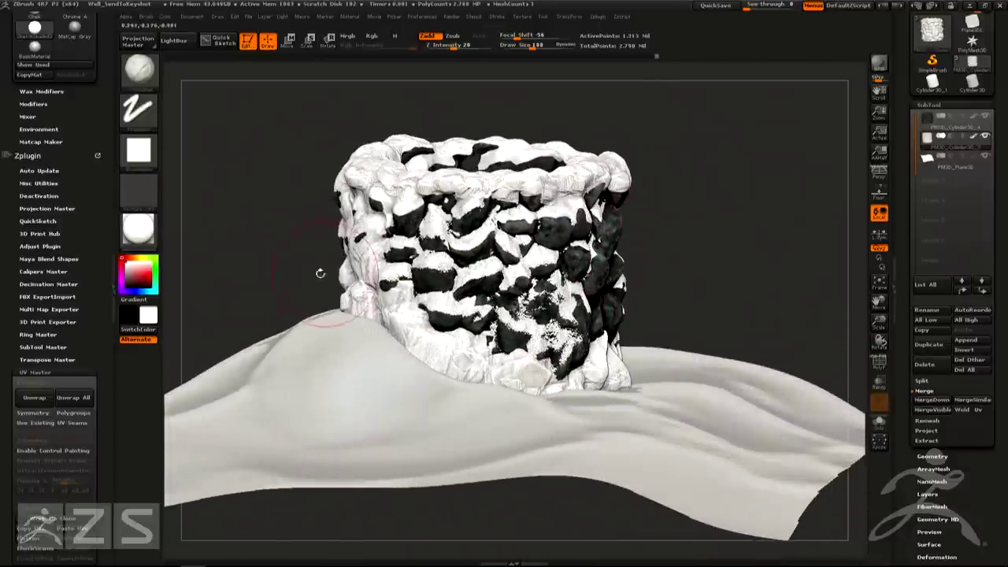
right_click_drag(339, 293, 367, 270)
mouse_move(366, 242)
left_mouse_down()
mouse_move(377, 222)
mouse_move(367, 213)
mouse_move(351, 285)
mouse_move(373, 302)
mouse_move(397, 296)
left_mouse_up()
right_click_drag(397, 296, 422, 279)
left_click_drag(419, 277, 528, 371)
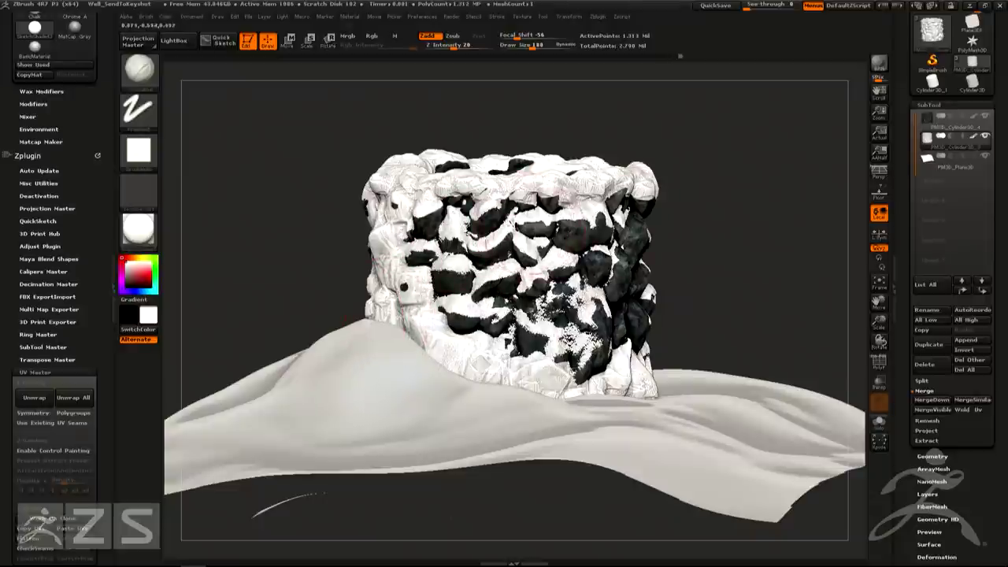
Set the draw size to 58 and smooth the stone surface at the underside of the well's front rim
key("s")
left_click_drag(514, 232, 492, 232)
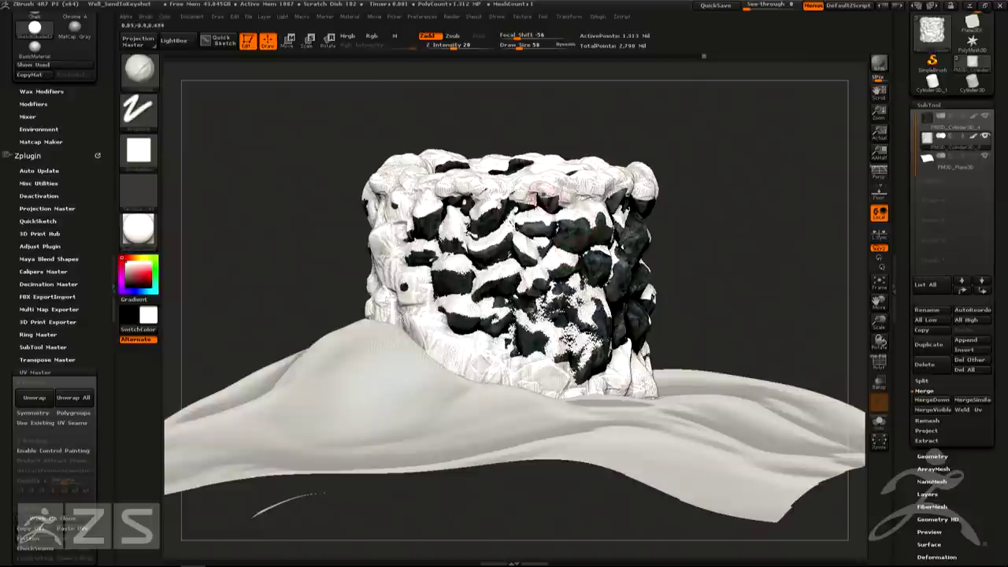
key("shift")
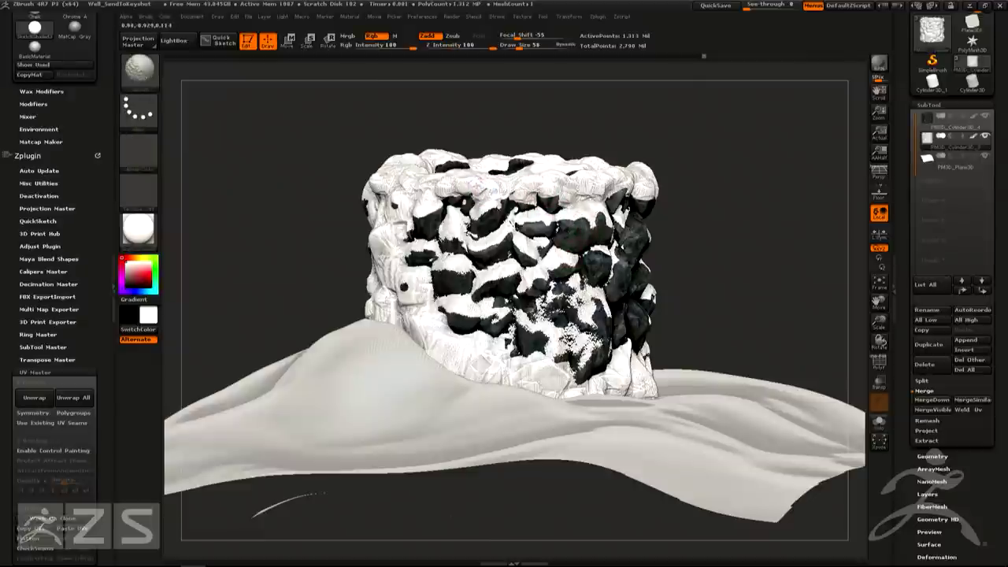
left_click_drag(561, 190, 572, 193, "shift")
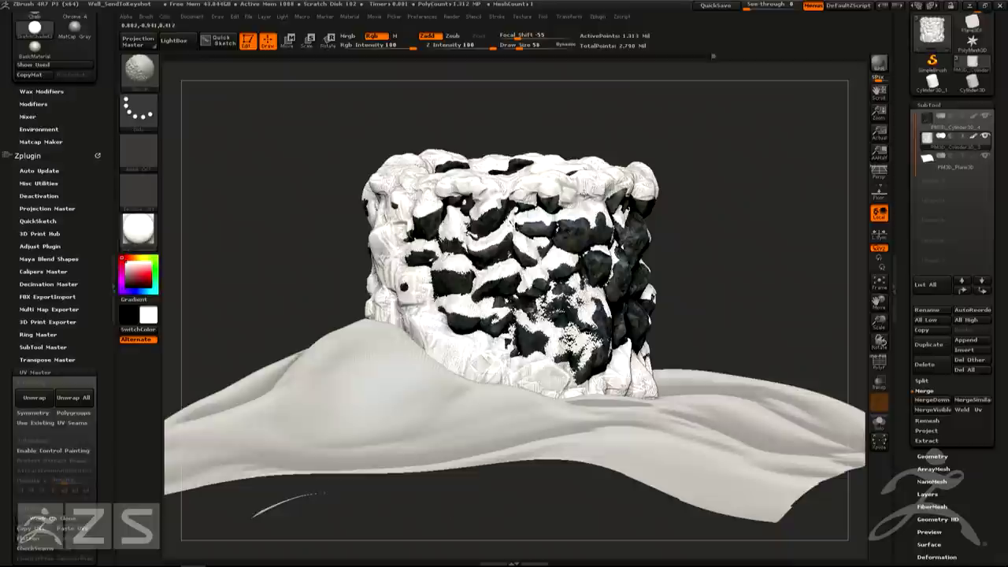
Return to the sculpting brush and refine the stones directly beneath the front rim and on the well's mound side
key("b")
key("s")
key("t")
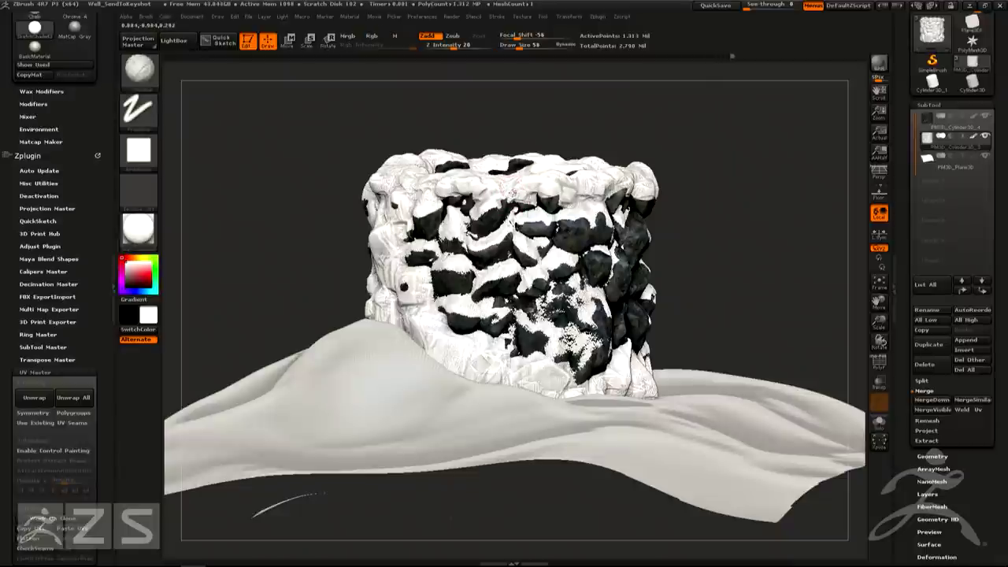
left_click_drag(471, 187, 510, 211)
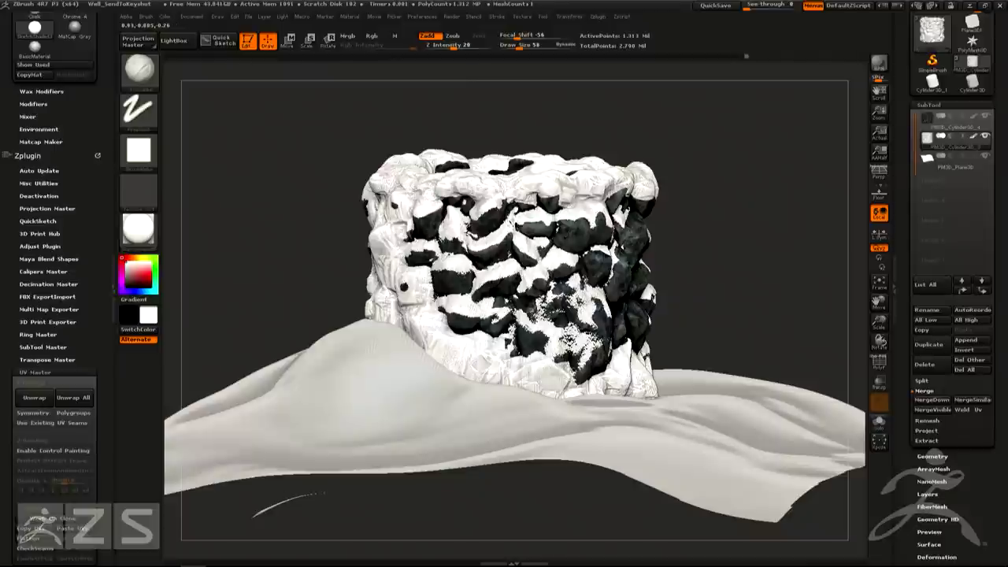
right_click_drag(531, 275, 484, 417)
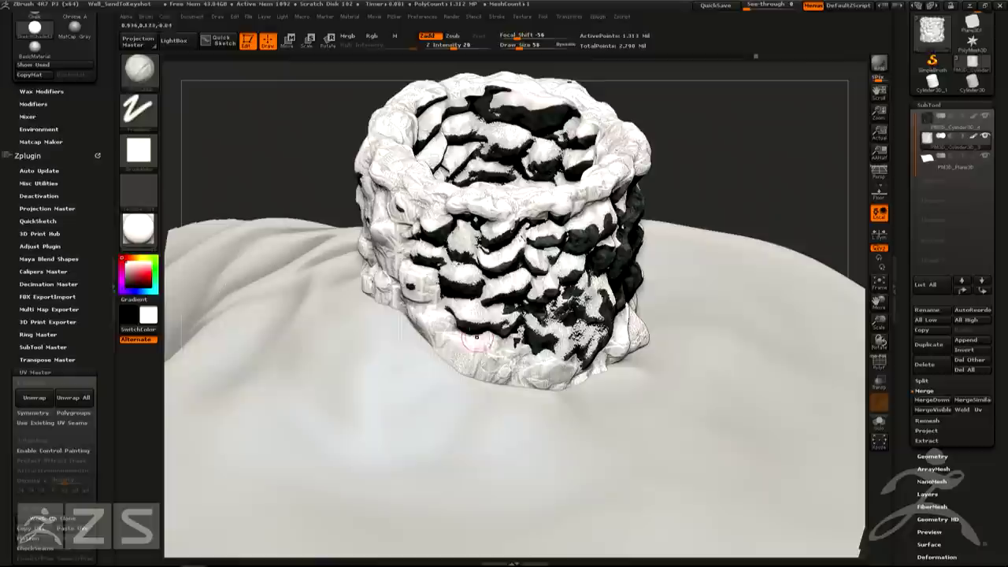
right_click_drag(397, 297, 439, 249)
left_click_drag(633, 233, 409, 304)
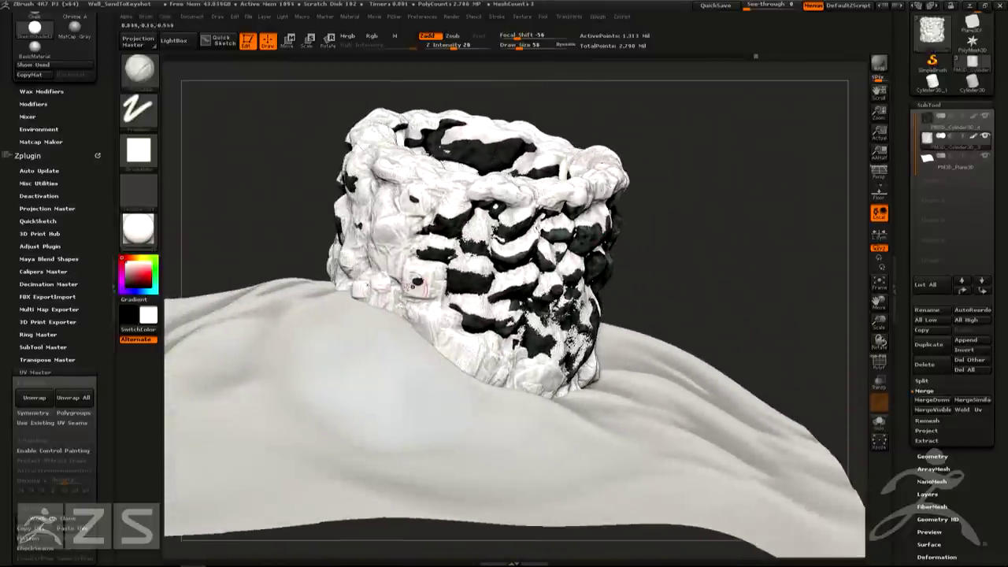
Switch to the PM3D_Plane3D ground subtool, set the draw size to 163, and build up terrain against the well's mound-side foot
left_click(315, 366, "alt")
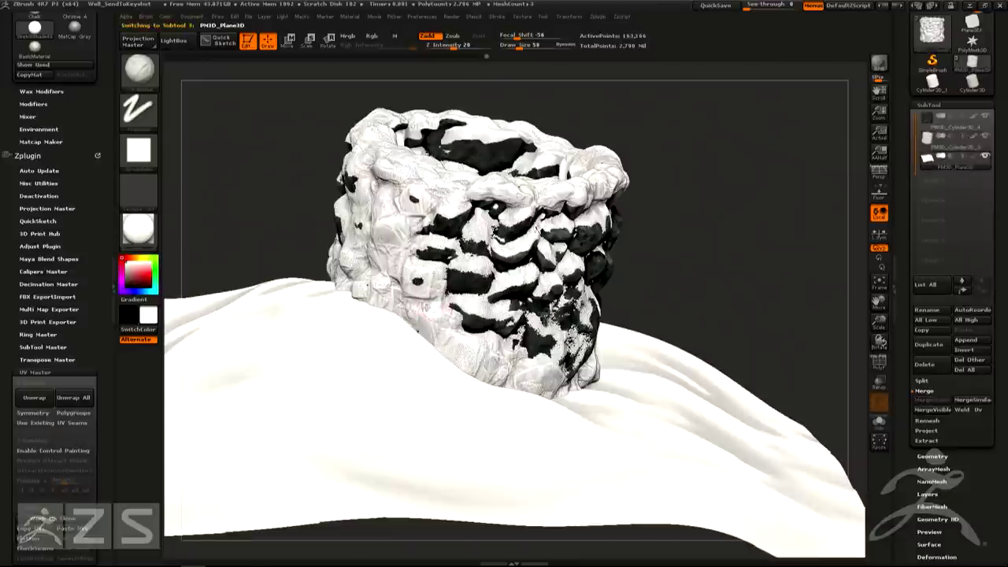
left_click_drag(487, 56, 328, 273)
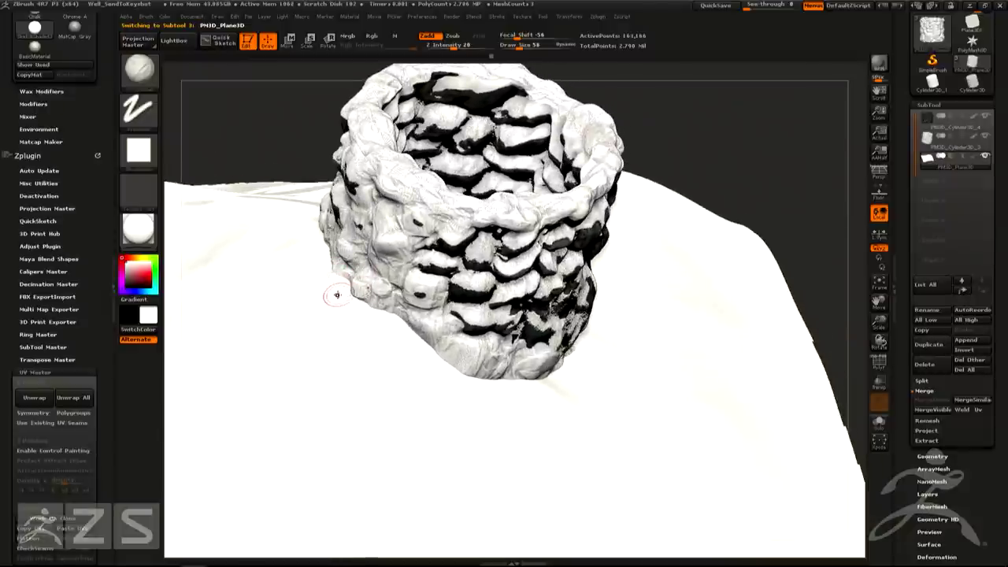
key("s")
left_click_drag(342, 292, 361, 291)
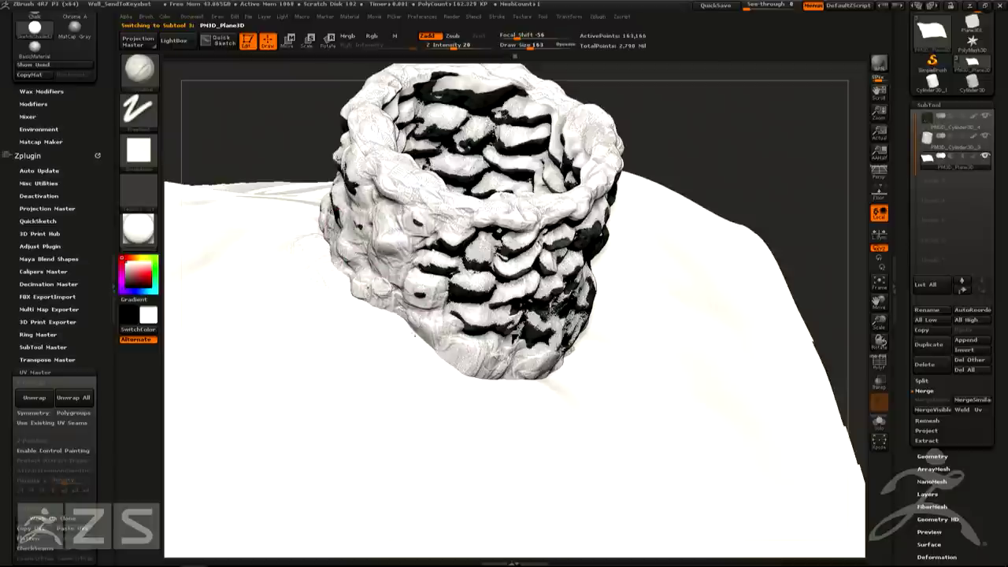
right_click_drag(438, 362, 413, 340)
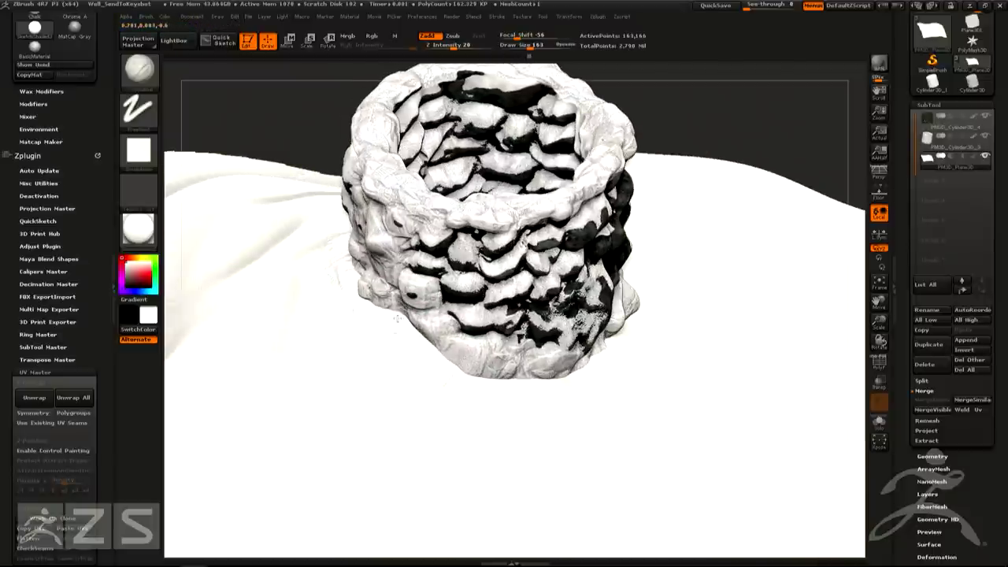
left_click_drag(337, 270, 335, 237)
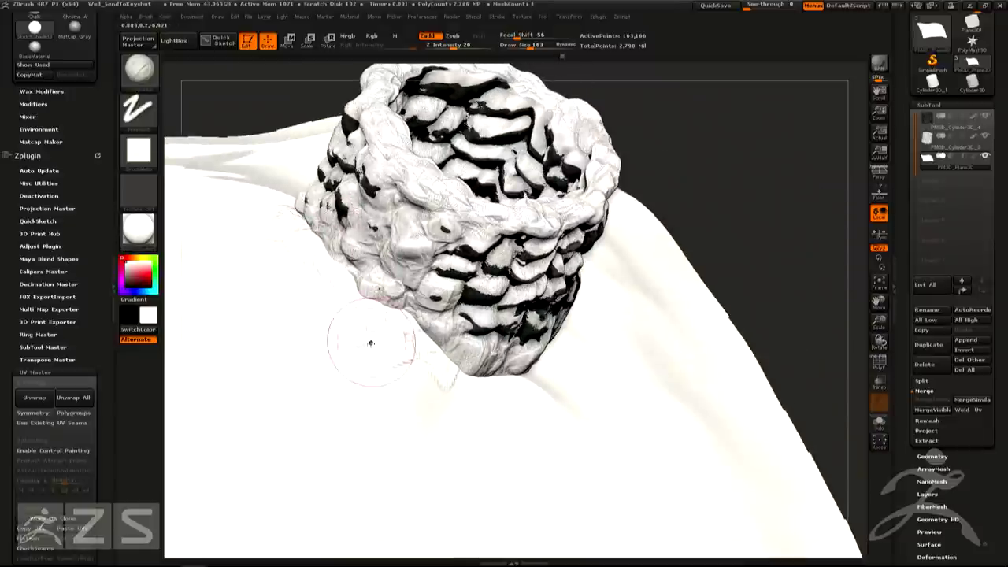
Sculpt the ground along the well's front foot and around to the side away from the mound
left_click_drag(371, 342, 488, 377)
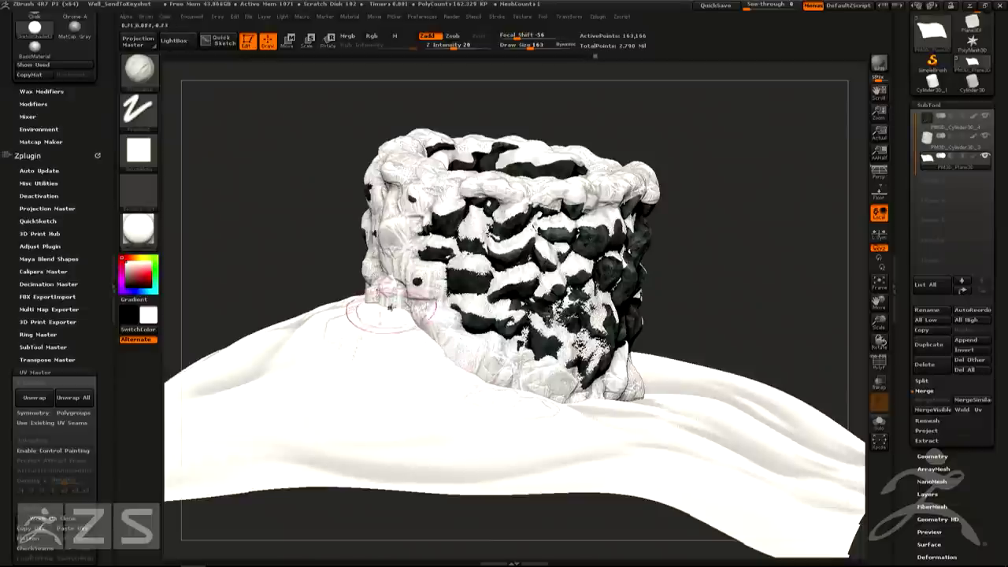
right_click_drag(390, 308, 342, 301)
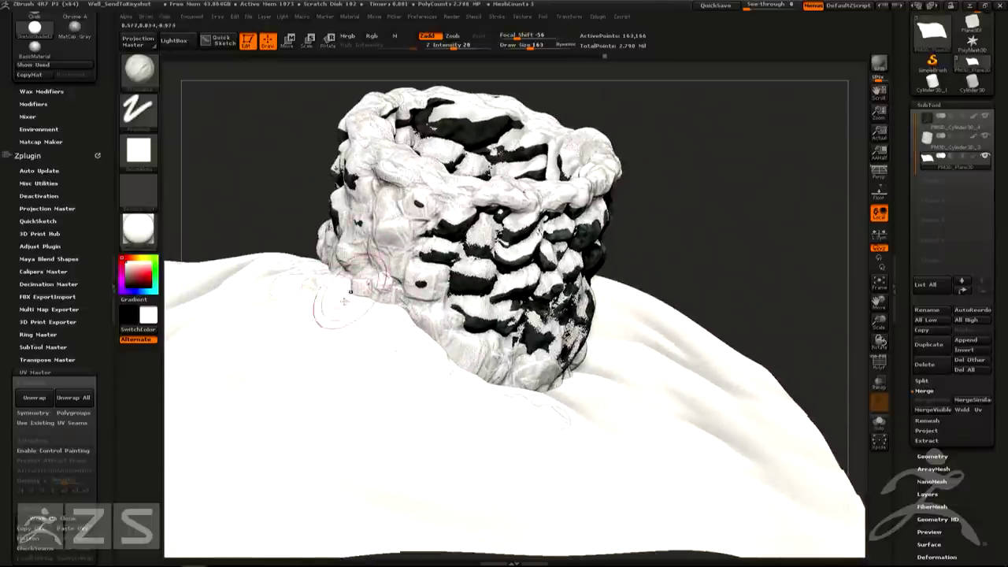
left_click_drag(346, 300, 638, 347)
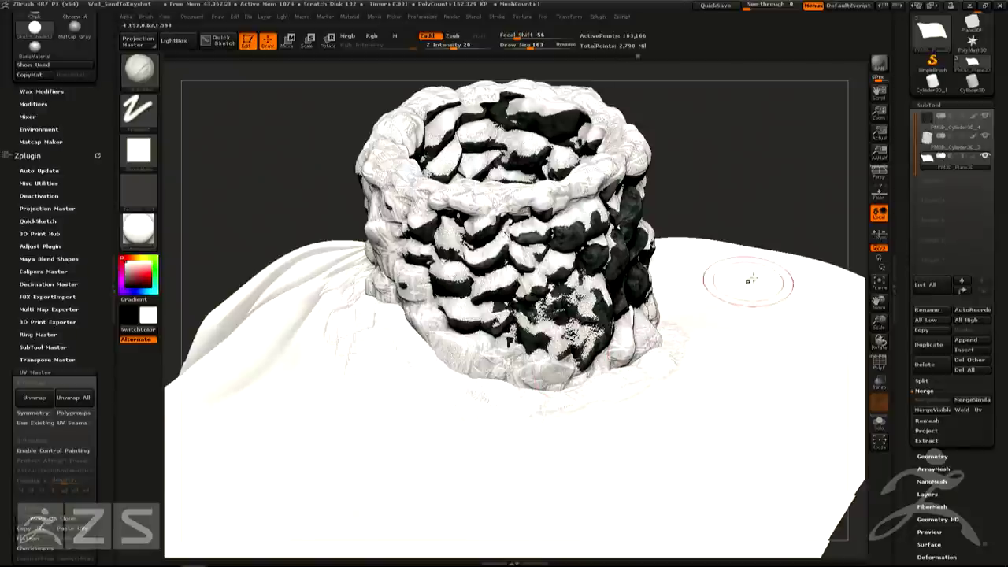
right_click_drag(763, 182, 724, 161, "ctrl")
left_click_drag(723, 162, 697, 214)
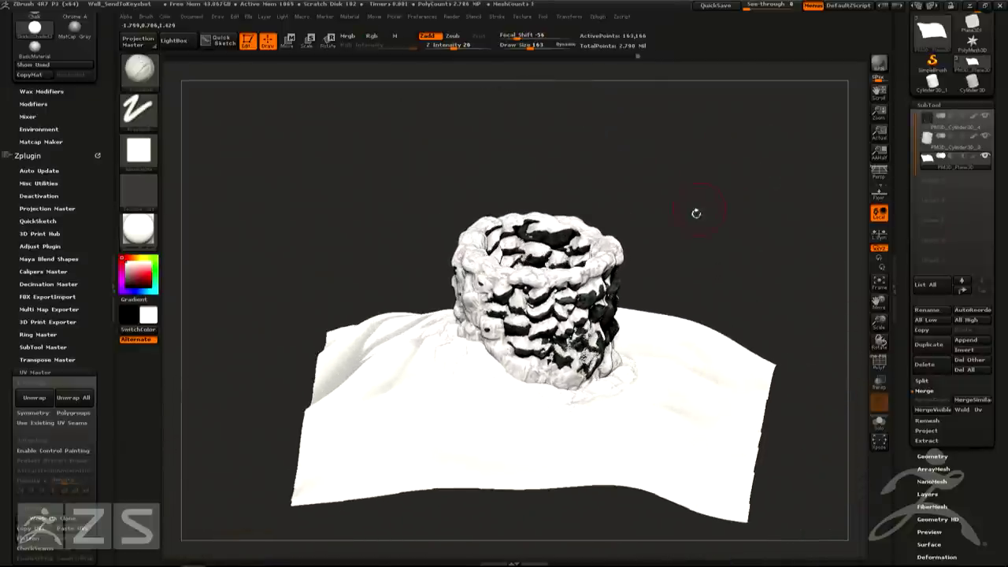
Dock the Alpha palette in place of Zplugin and import Moss_A_Tileable_Bump as the current alpha
left_click(97, 157)
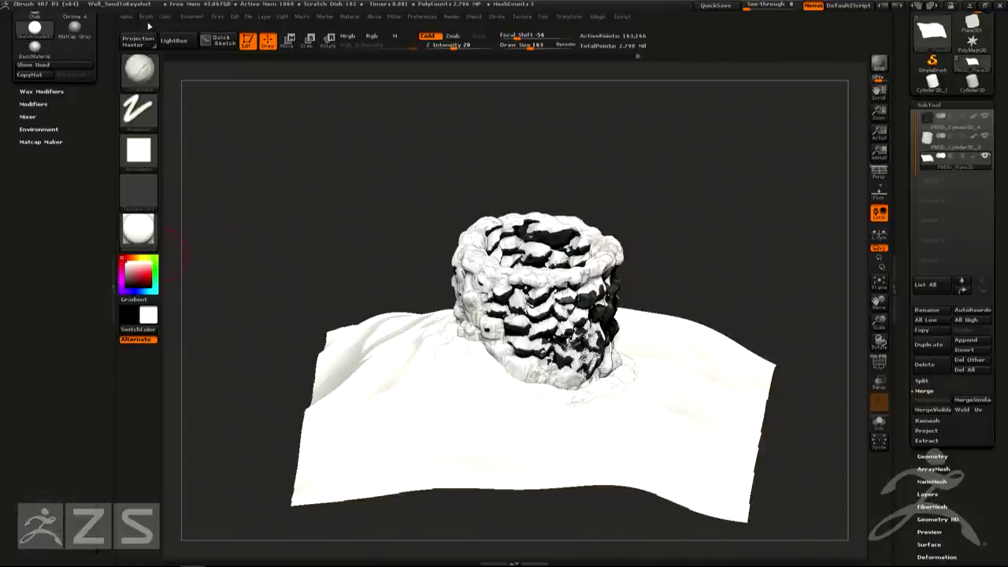
left_click(131, 18)
left_click_drag(123, 31, 48, 217)
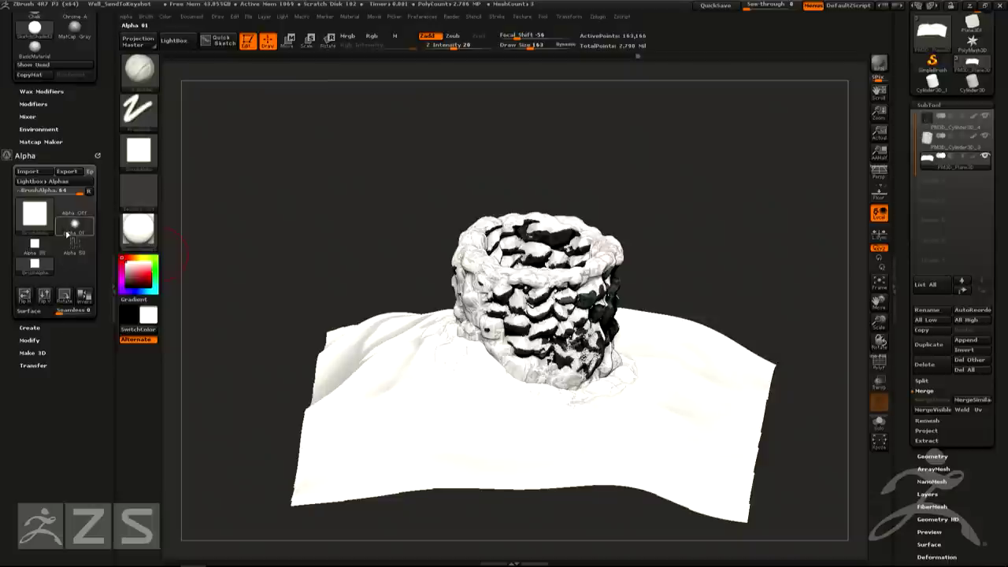
left_click(38, 171)
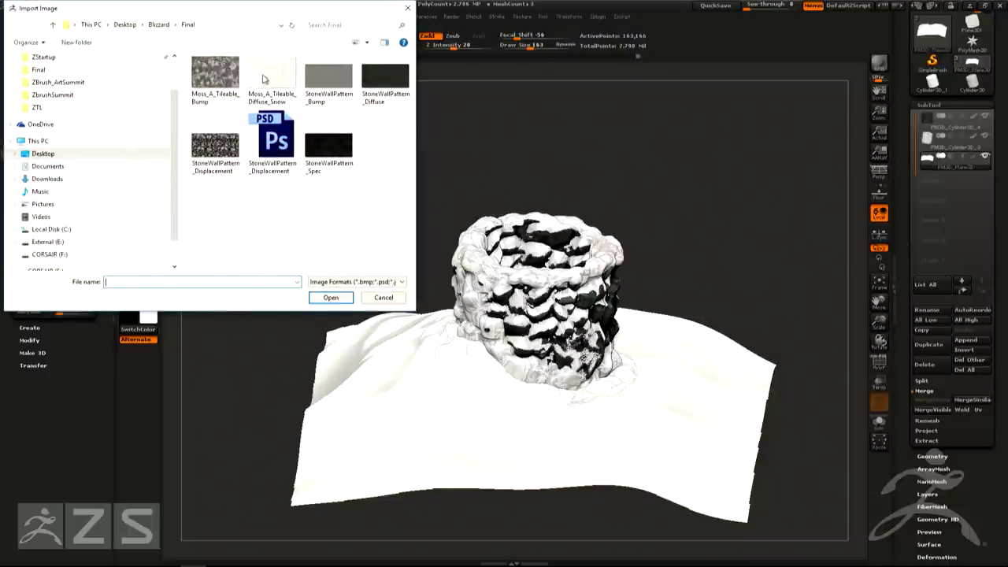
left_click(217, 76)
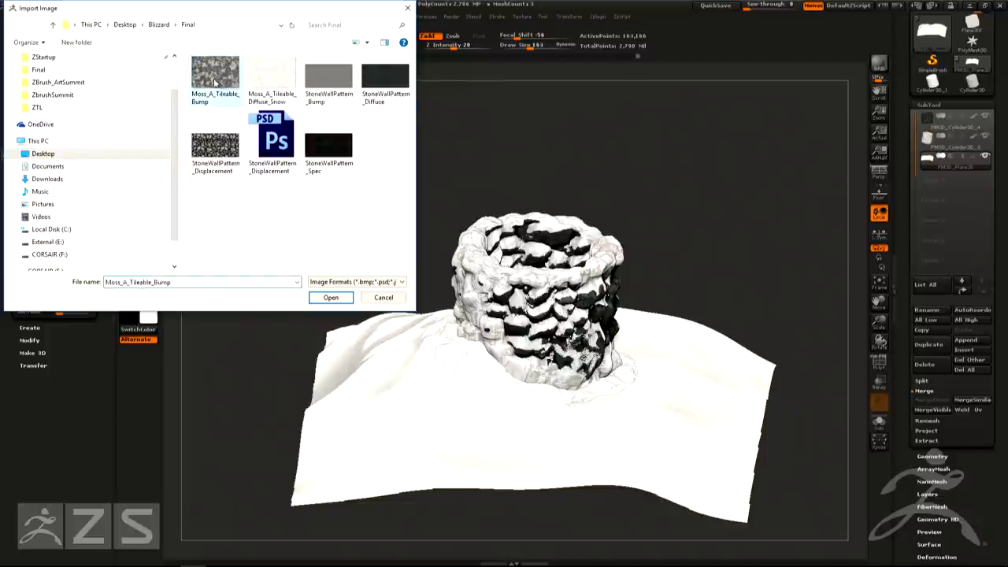
left_click(331, 297)
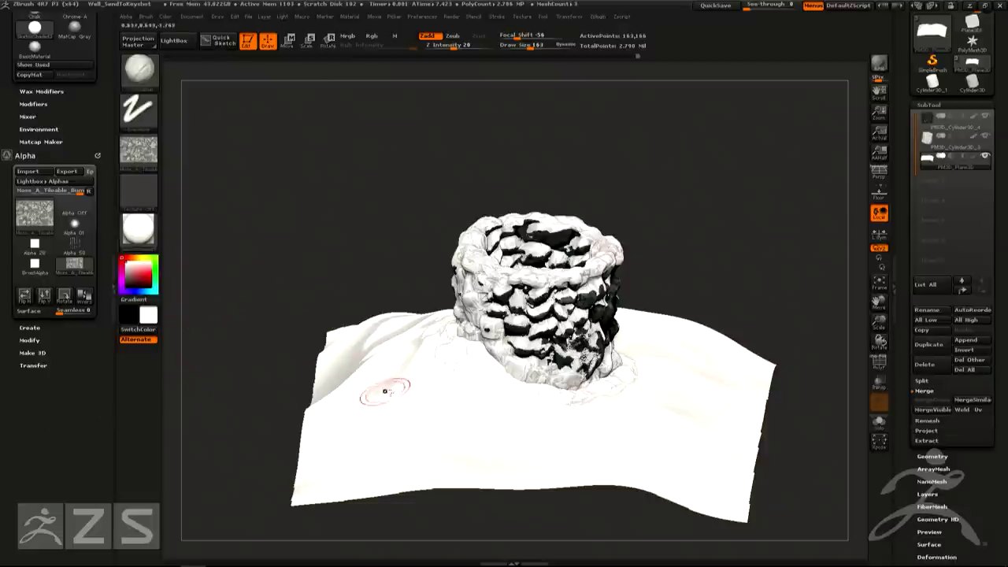
Reveal the alpha's modify settings and mask the ground plane by the moss alpha at intensity 100
left_click(29, 339)
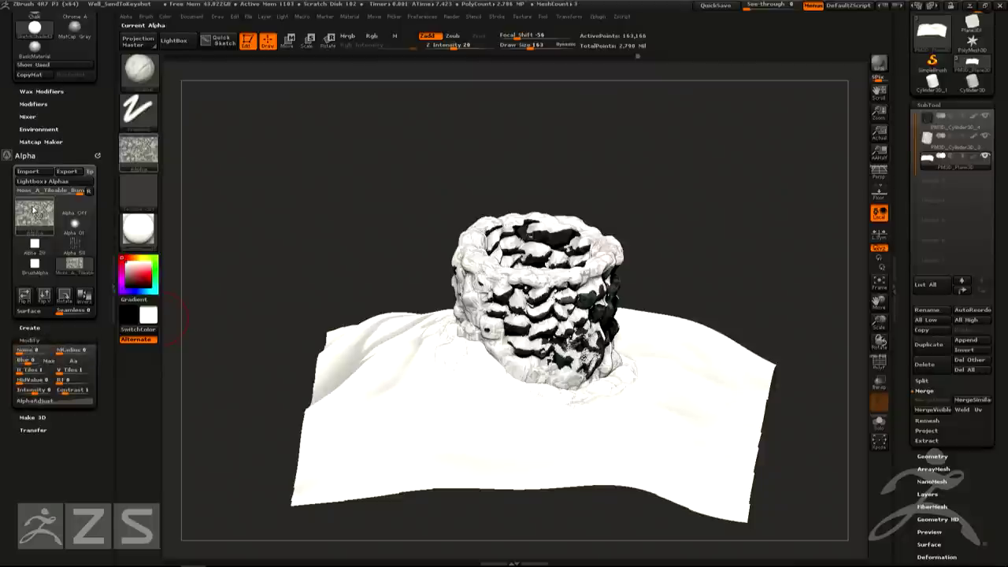
scroll(910, 417, "down", 8)
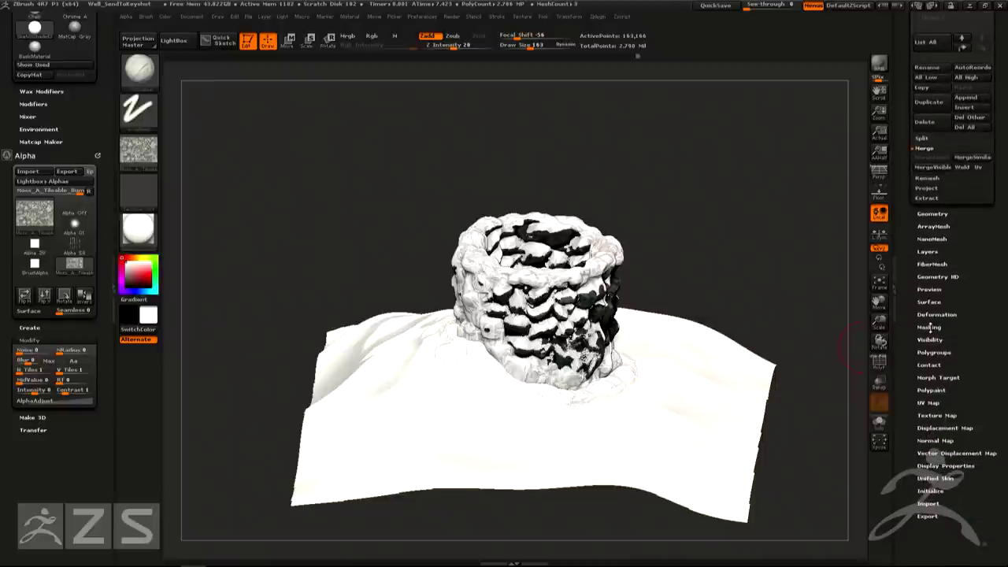
left_click(930, 327)
left_click(937, 167)
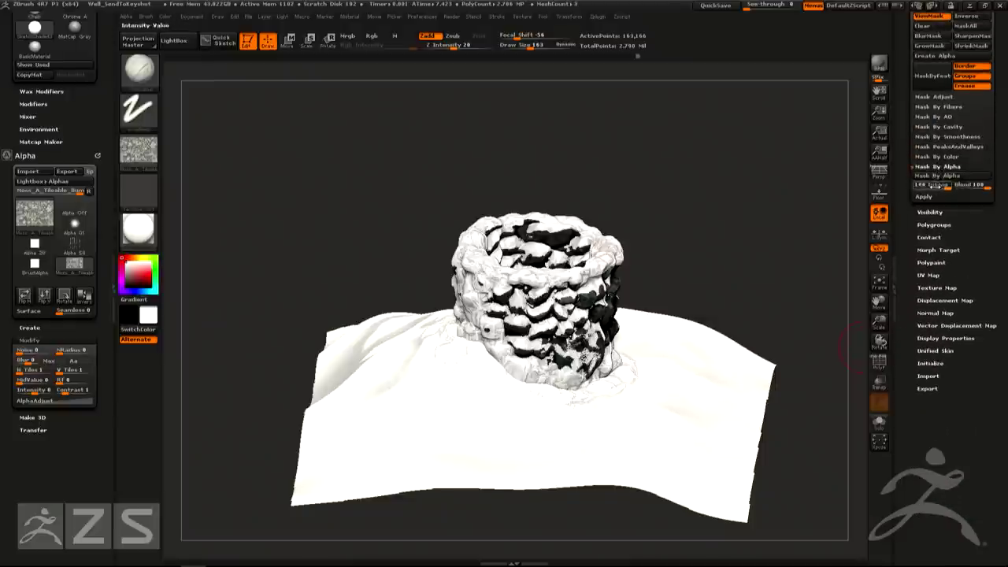
left_click_drag(747, 275, 754, 289)
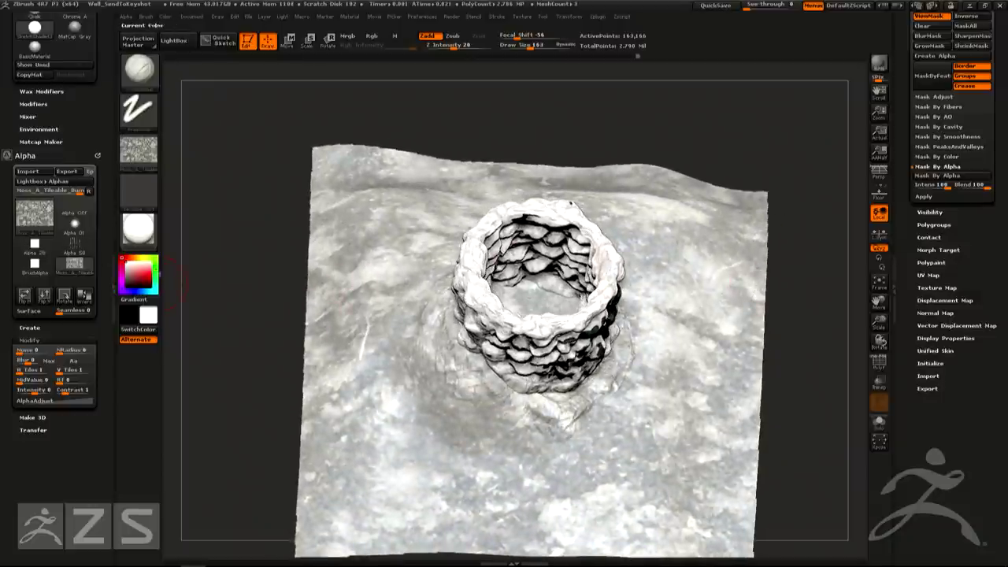
Try a sculpting stroke on the masked ground in front of the well's mound side and undo it
mouse_move(379, 408)
left_mouse_down()
mouse_move(393, 413)
mouse_move(395, 429)
mouse_move(433, 396)
left_mouse_up()
key("ctrl")
key("ctrl+z")
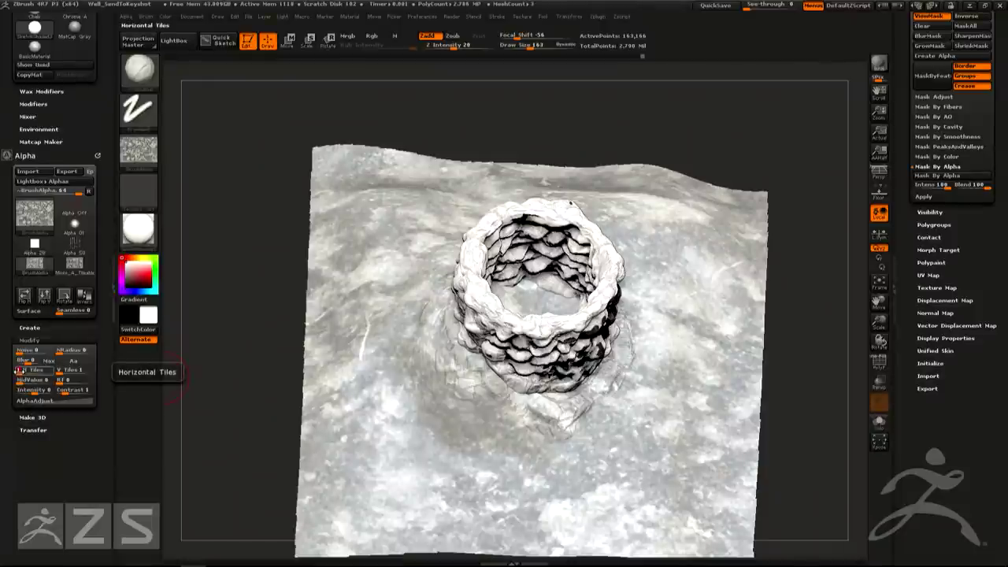
Set the moss alpha's horizontal and vertical tiles to 3 and mask the ground plane by the alpha again
left_click(74, 369)
type("3")
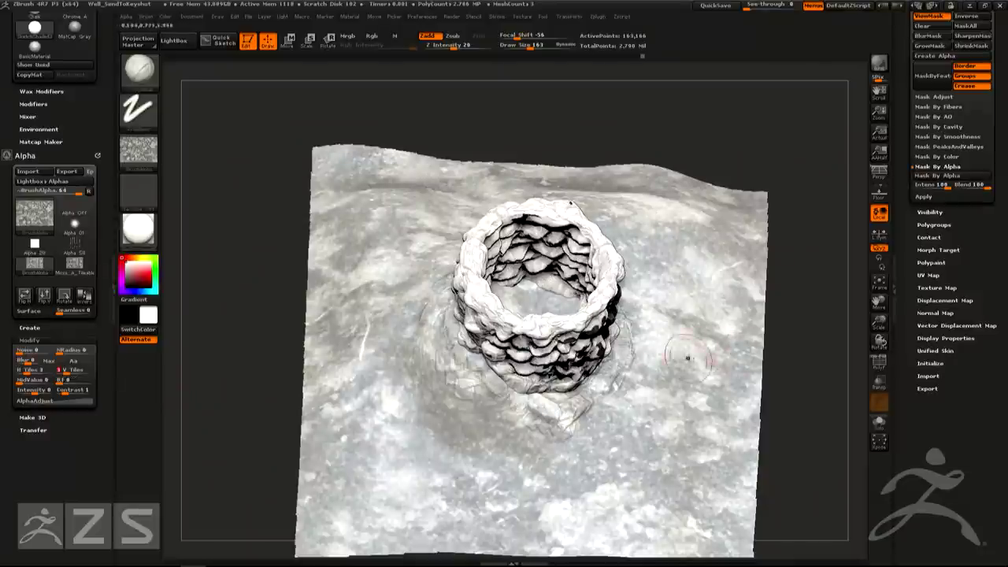
left_click(961, 180)
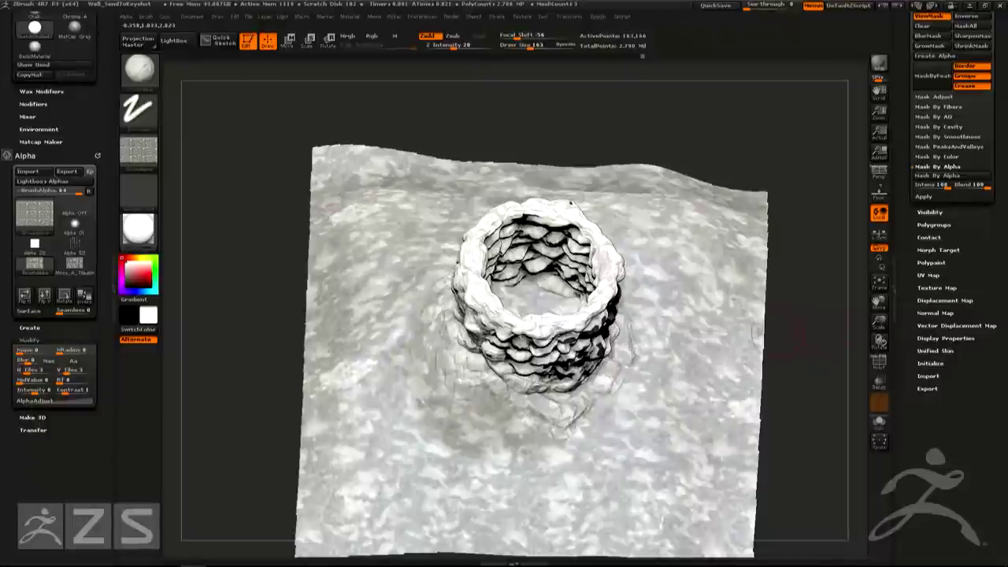
Enlarge the draw size, try a sculpting stroke across the masked ground in front of the well, and undo it
key("s")
mouse_move(432, 411)
left_mouse_down()
mouse_move(567, 441)
mouse_move(646, 425)
mouse_move(664, 392)
left_mouse_up()
key("ctrl+z")
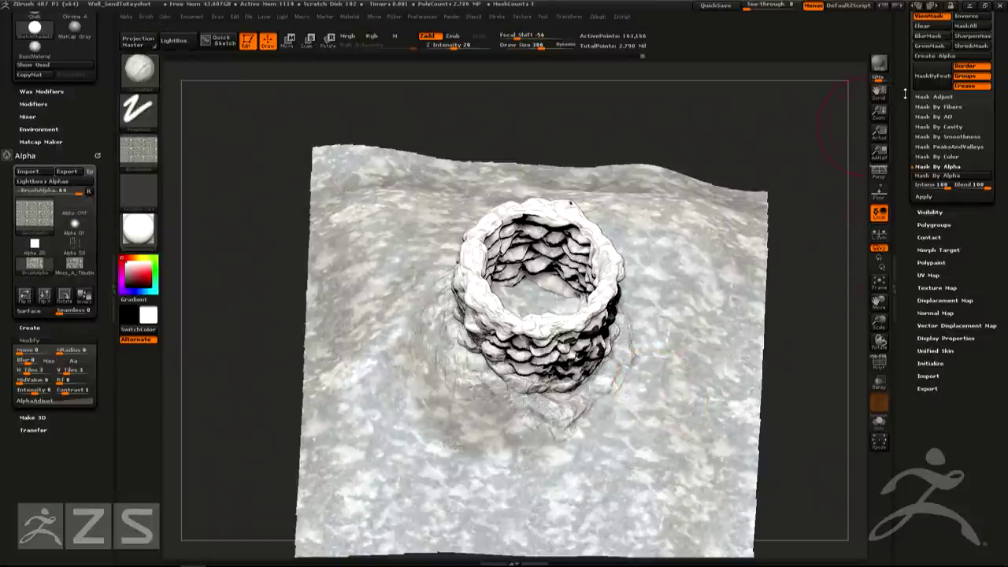
scroll(898, 172, "up", 5)
scroll(898, 172, "up", 3)
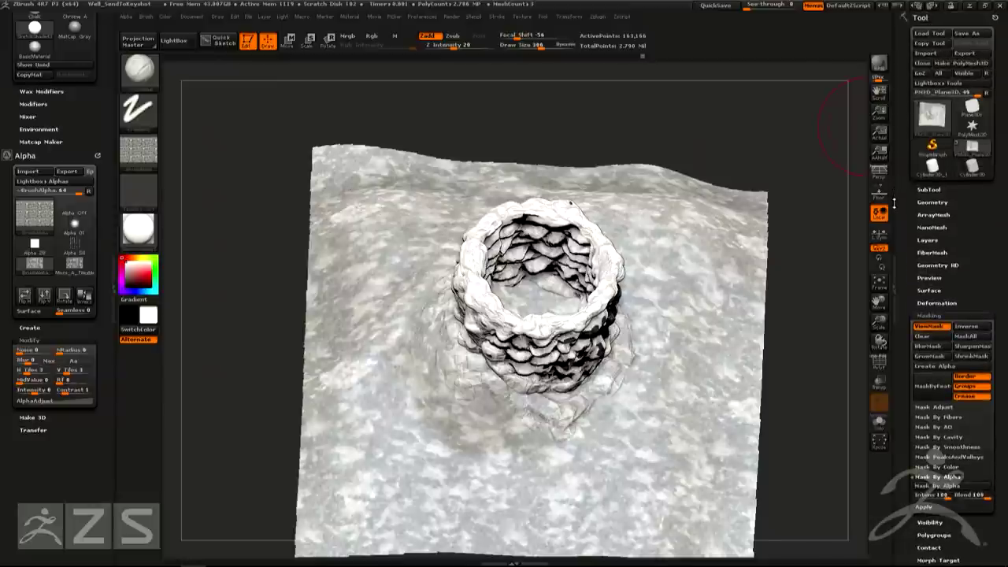
Inflate the unmasked areas of the ground plane with the Inflate deformation to raise the moss pattern
left_click(930, 303)
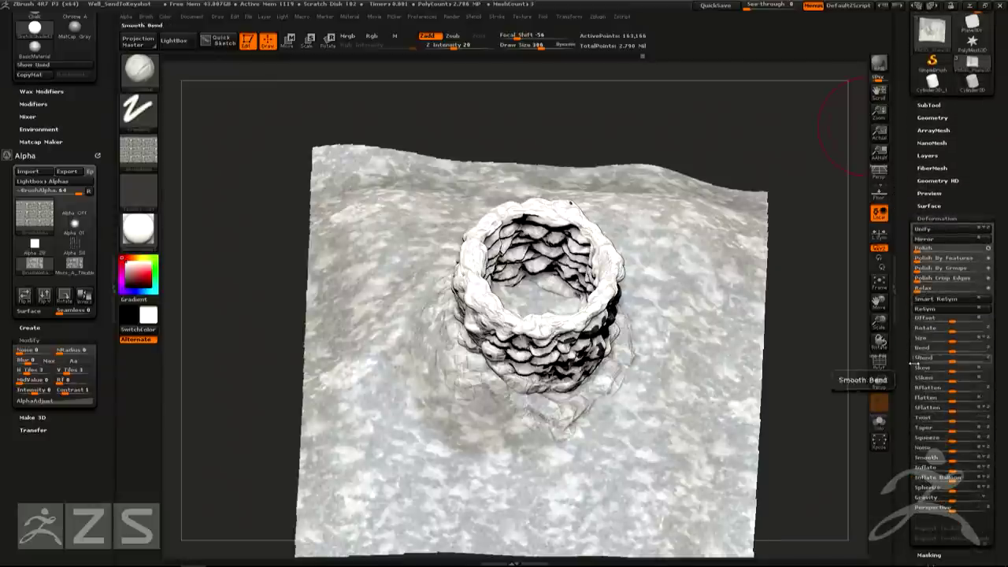
scroll(905, 334, "down", 3)
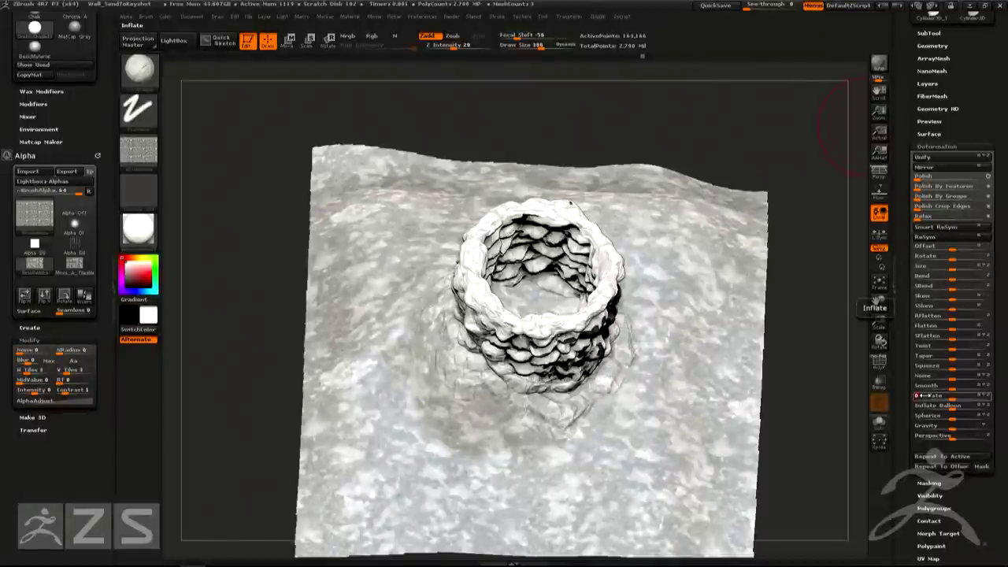
key("Return")
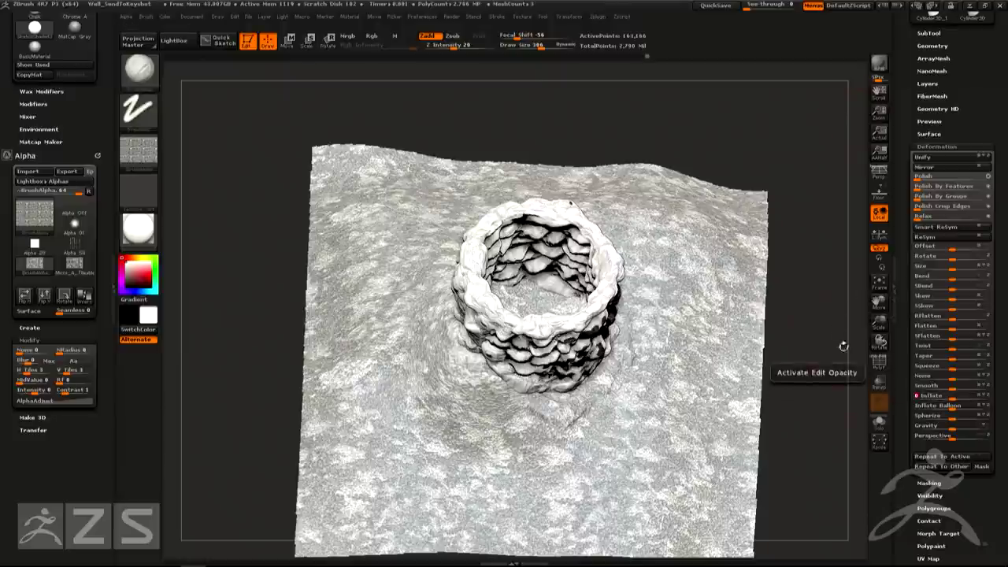
mouse_move(831, 286)
left_mouse_down()
mouse_move(824, 183)
mouse_move(819, 213)
left_mouse_up()
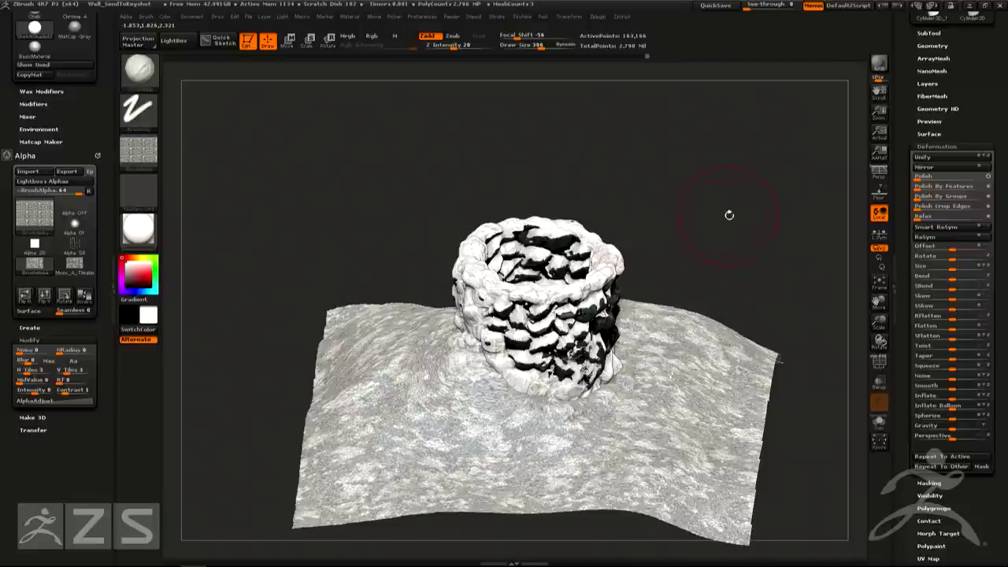
left_click_drag(727, 216, 682, 252)
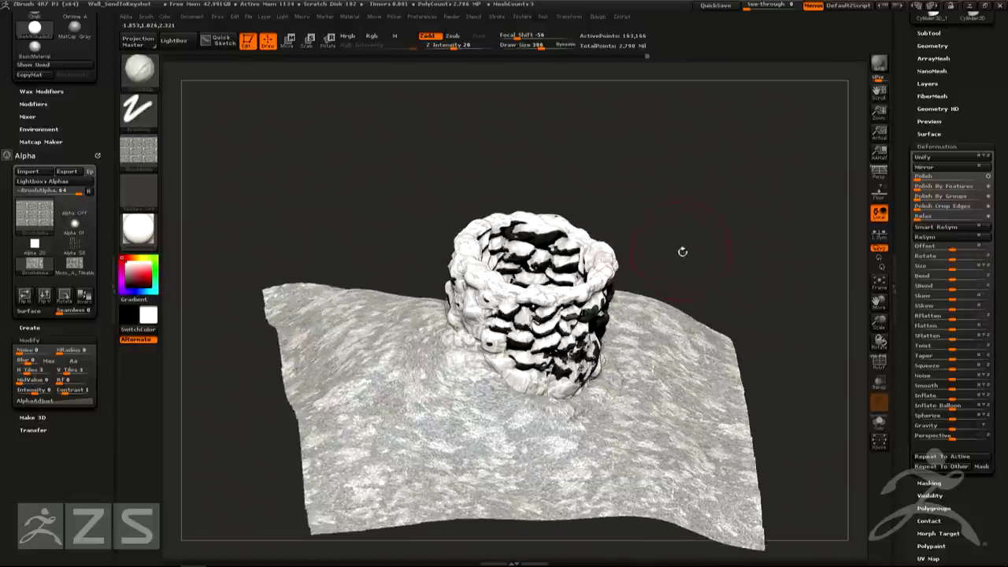
left_click_drag(718, 220, 721, 223)
Invert the ground plane's mask, inflate the areas it exposes, and clear the mask
left_click(721, 218, "ctrl")
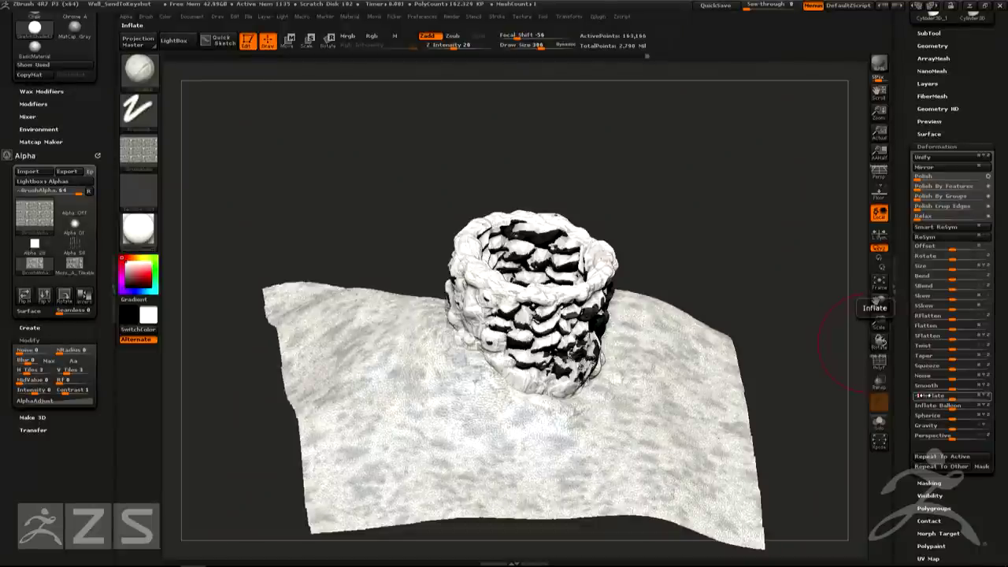
left_click_drag(923, 396, 926, 395)
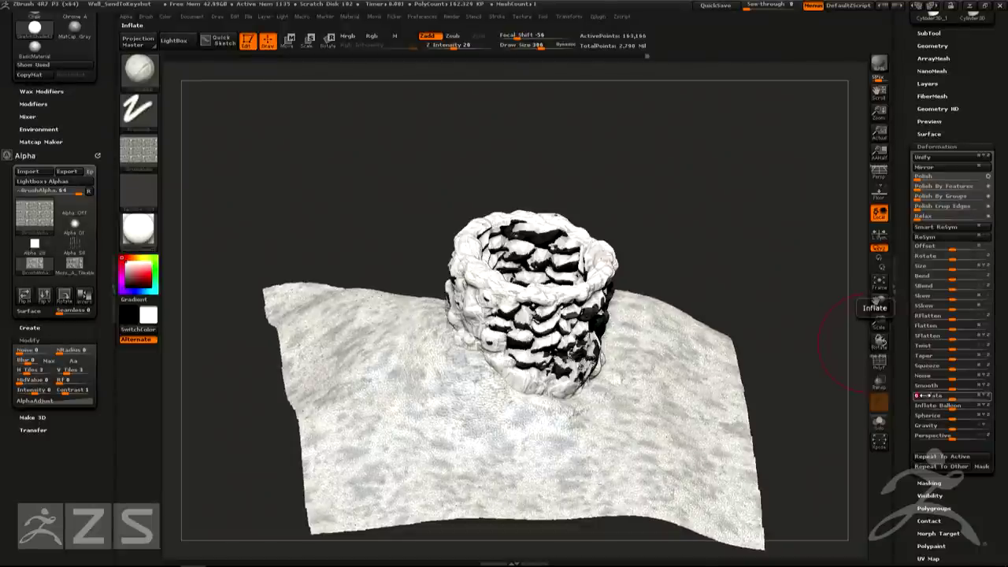
mouse_move(722, 207)
left_mouse_down()
mouse_move(713, 196)
mouse_move(712, 215)
left_mouse_up()
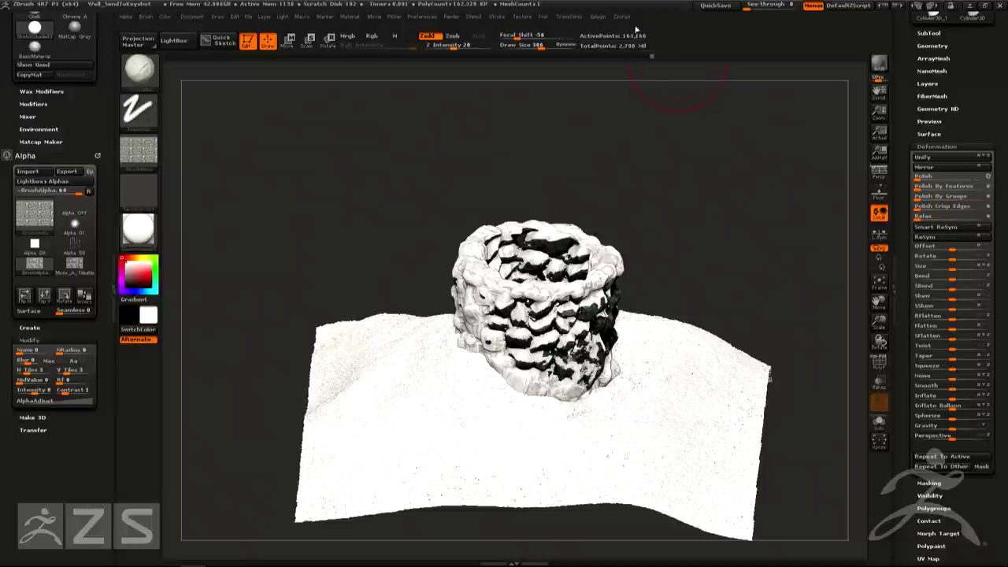
left_click_drag(692, 217, 688, 203)
right_click(734, 197)
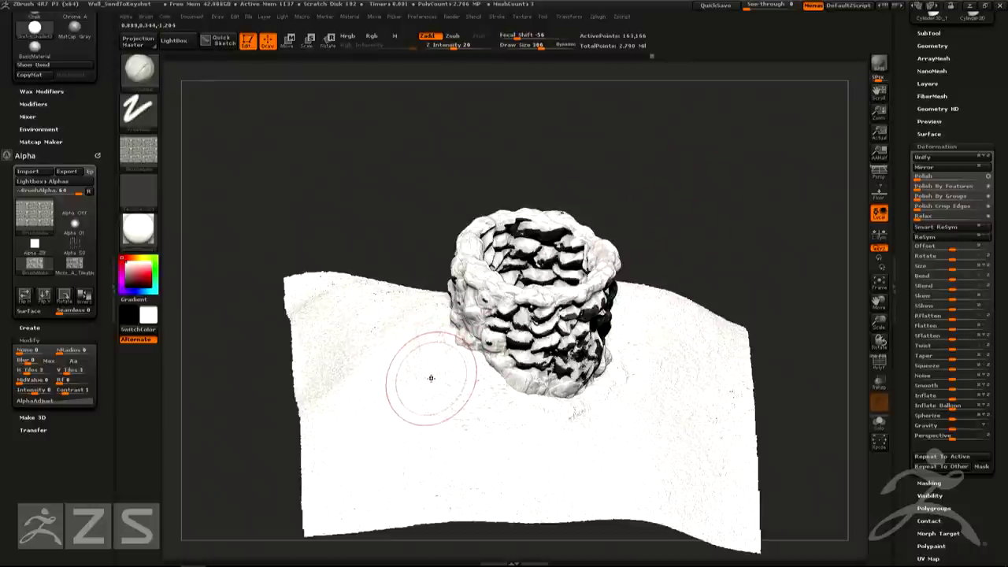
Smooth the ground surface with a broad stroke across the area in front of the well
mouse_move(395, 377)
left_mouse_down("shift")
mouse_move(448, 407)
mouse_move(588, 454)
left_mouse_up("shift")
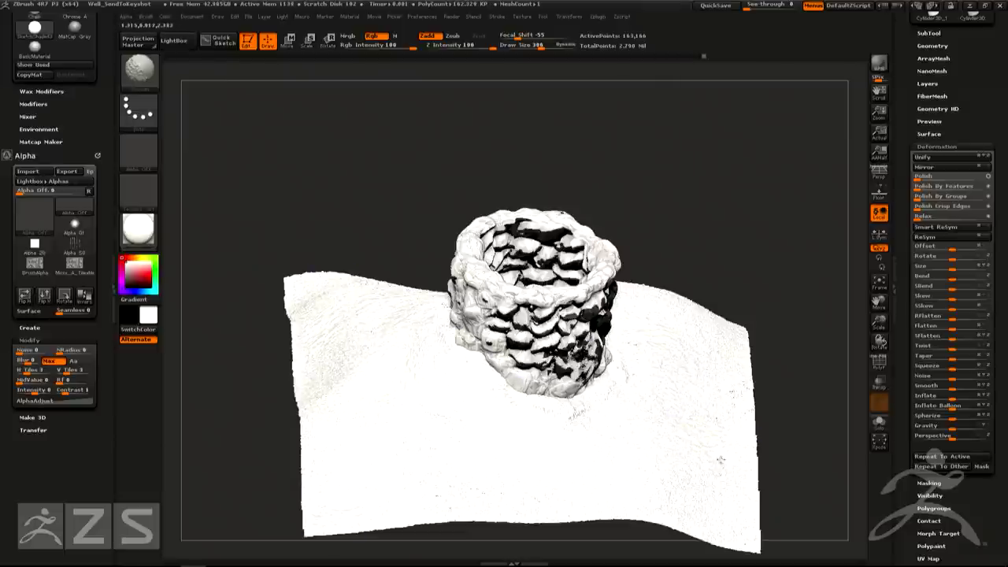
left_click_drag(701, 260, 691, 222)
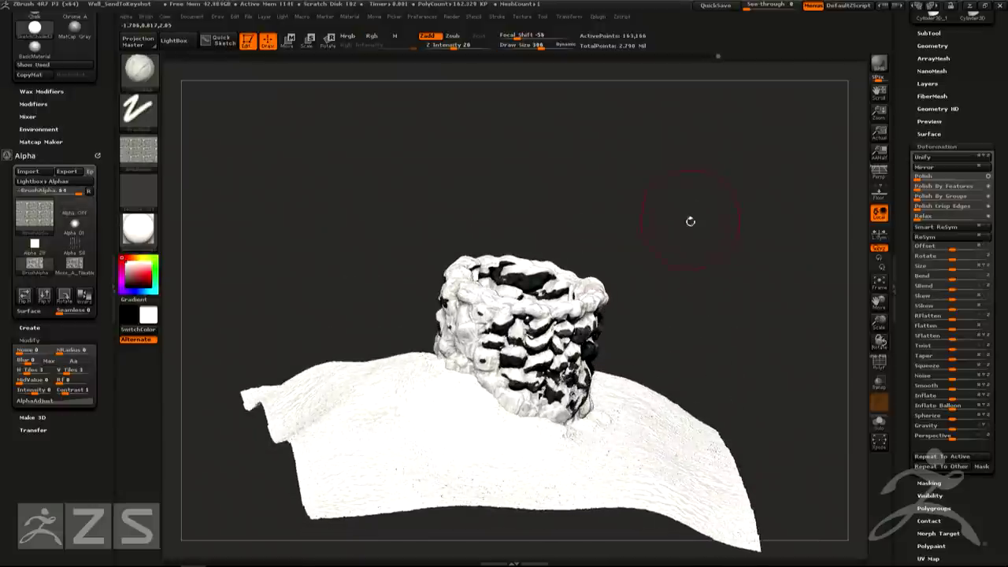
right_click_drag(696, 226, 643, 234, "ctrl")
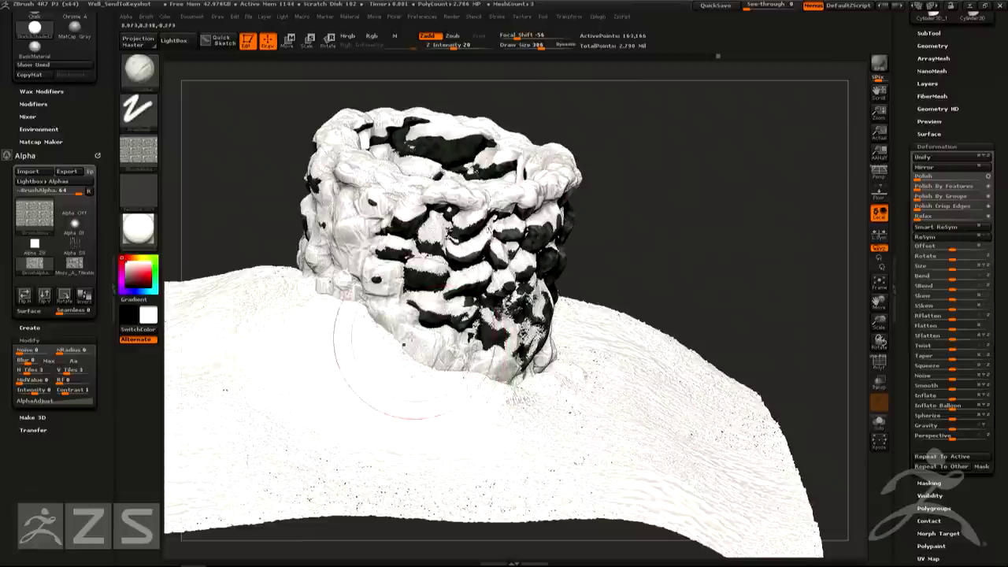
right_click_drag(389, 332, 397, 340)
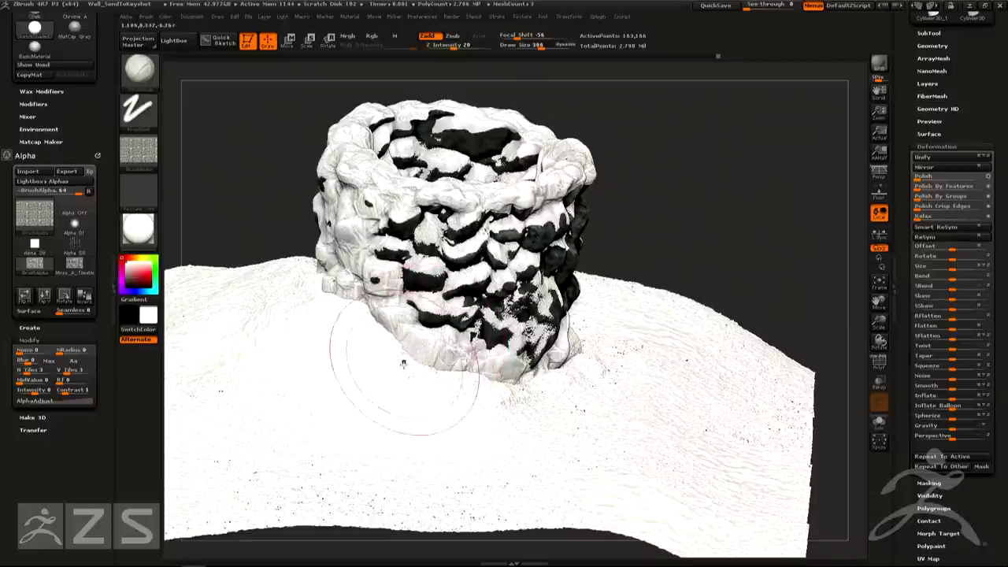
right_click_drag(520, 347, 522, 268)
right_click_drag(690, 168, 682, 235)
left_click_drag(685, 223, 763, 199)
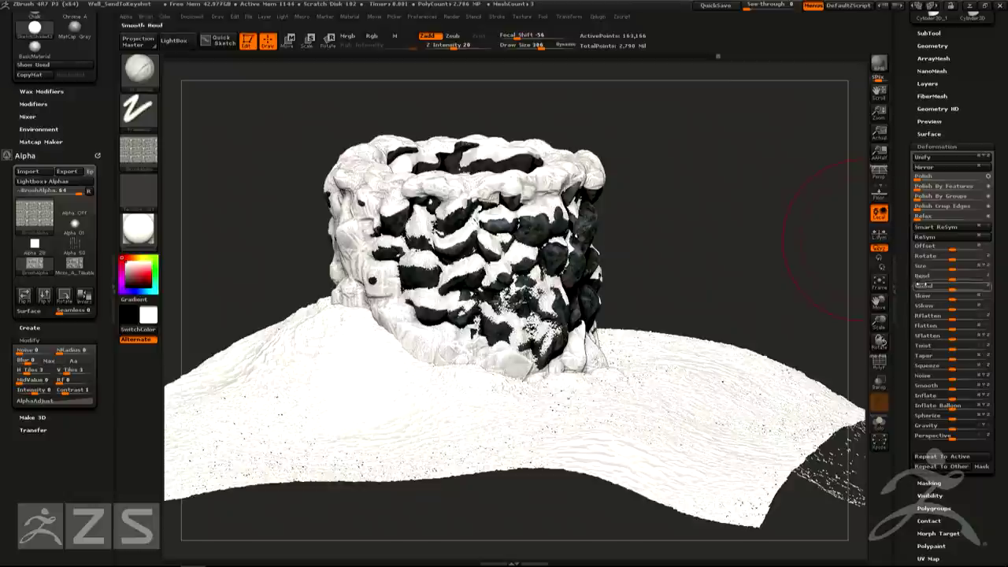
Assign the plain white Texture 28 as the ground plane's texture map
left_click(939, 147)
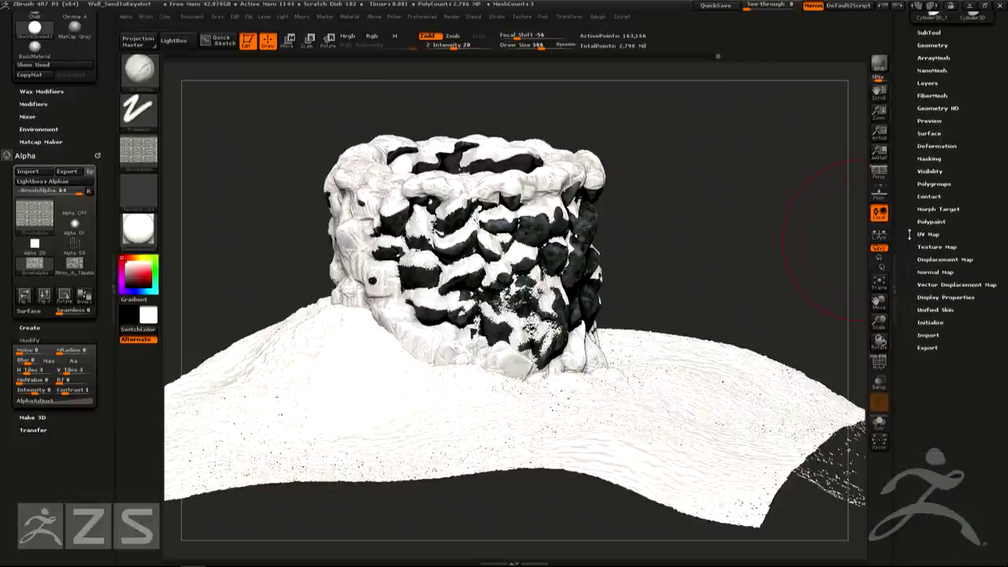
mouse_move(810, 273)
left_mouse_down()
mouse_move(632, 238)
mouse_move(788, 260)
mouse_move(853, 244)
left_mouse_up()
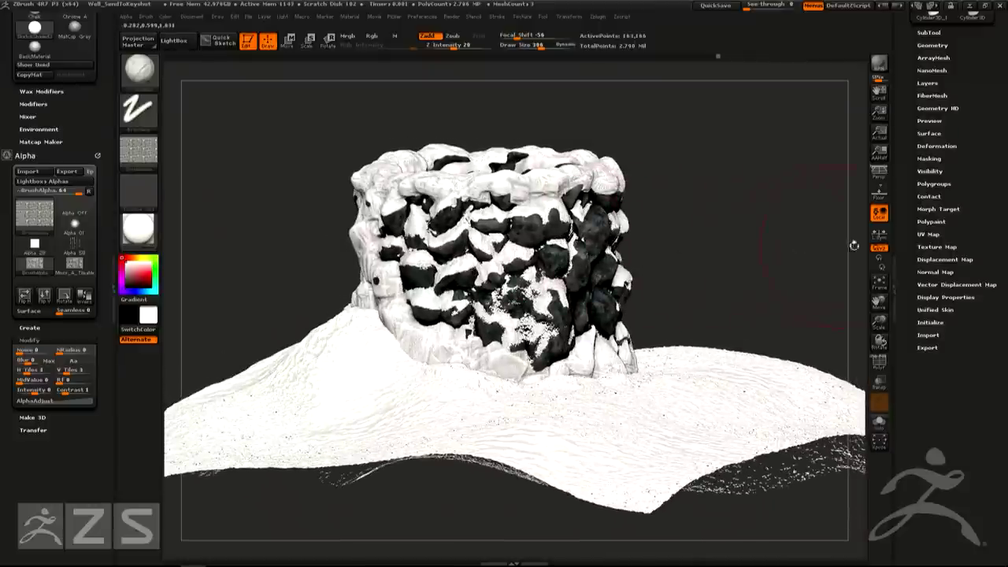
left_click(935, 247)
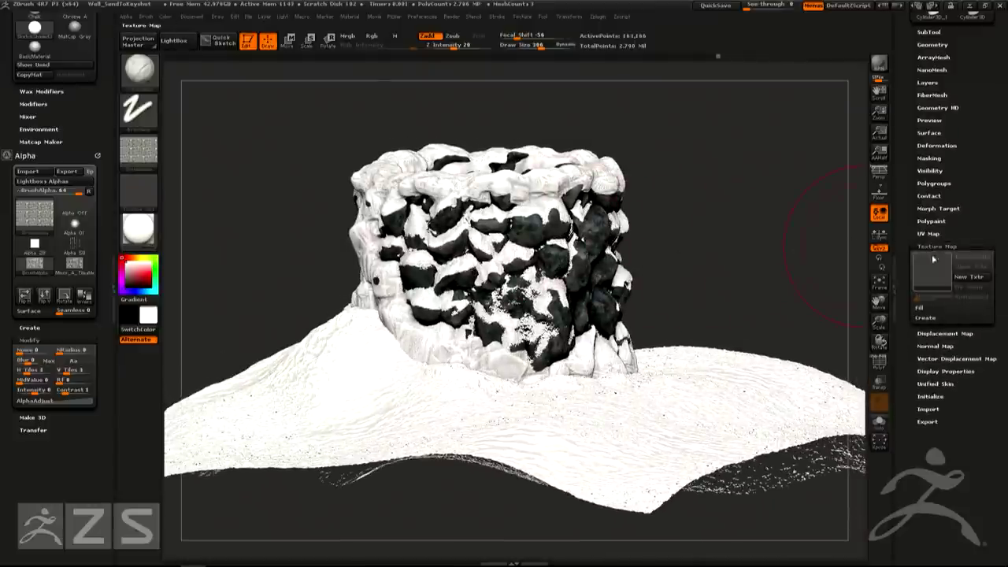
left_click(931, 275)
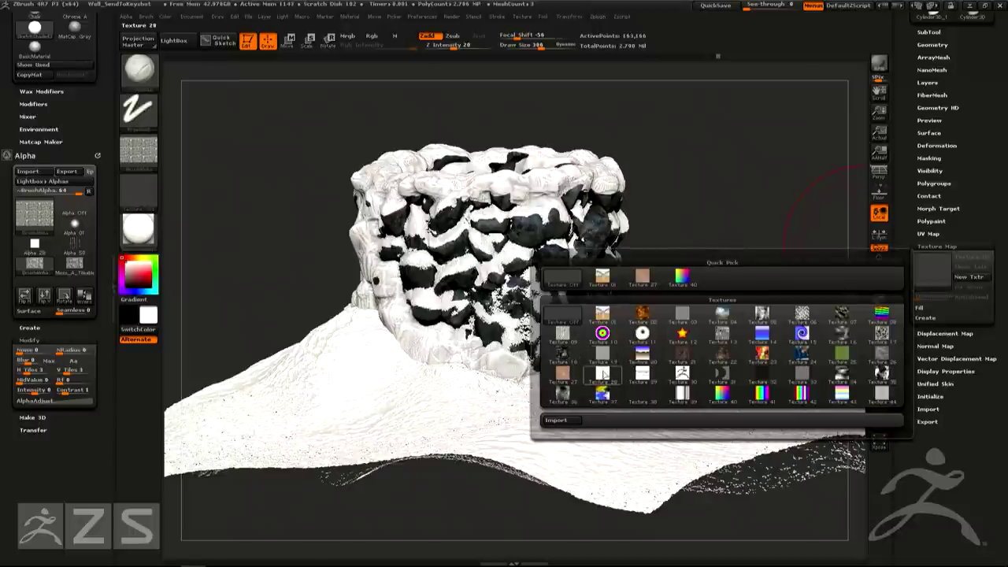
left_click(602, 373)
left_click_drag(781, 231, 732, 218)
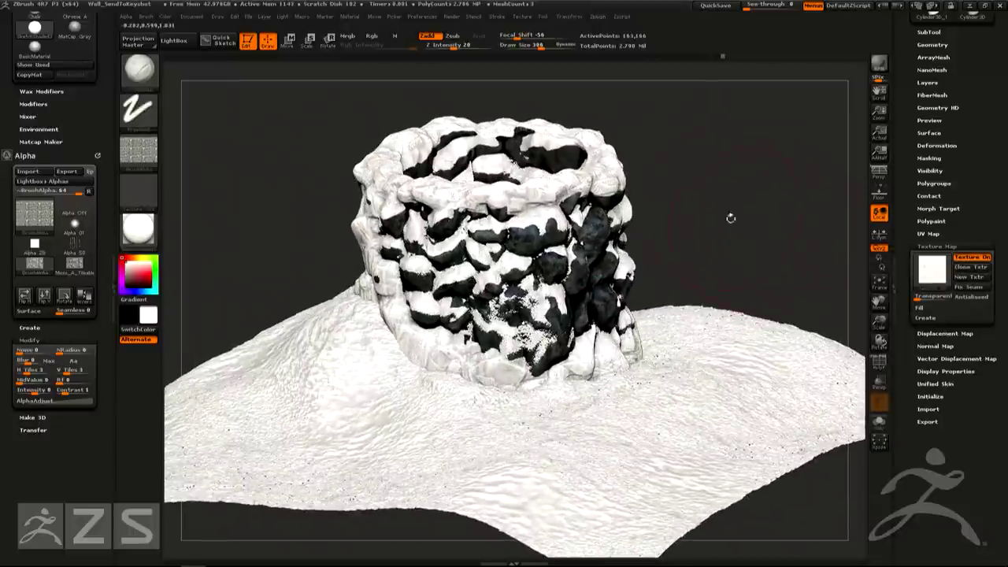
Select the stone well's PM3D_Cylinder3D_3 subtool and send the model to KeyShot through the external renderer
left_click_drag(911, 95, 911, 205)
left_click(929, 167)
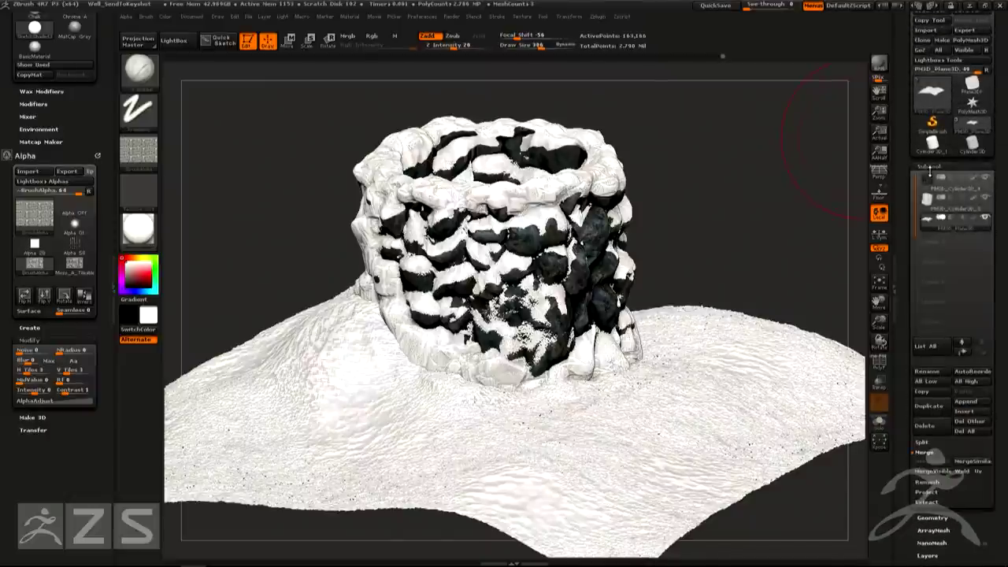
mouse_move(684, 204)
left_mouse_down()
mouse_move(684, 169)
mouse_move(684, 190)
left_mouse_up()
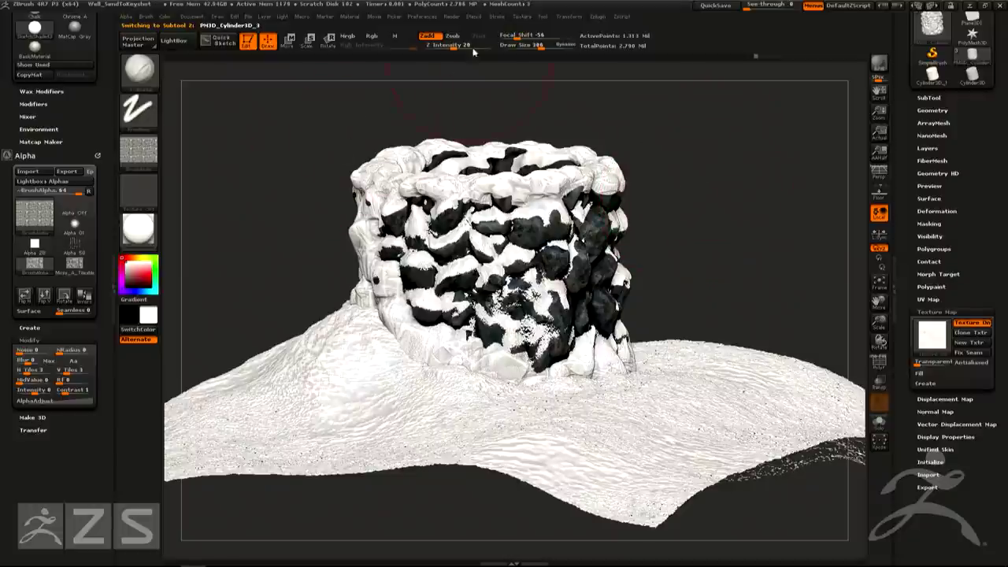
left_click(452, 17)
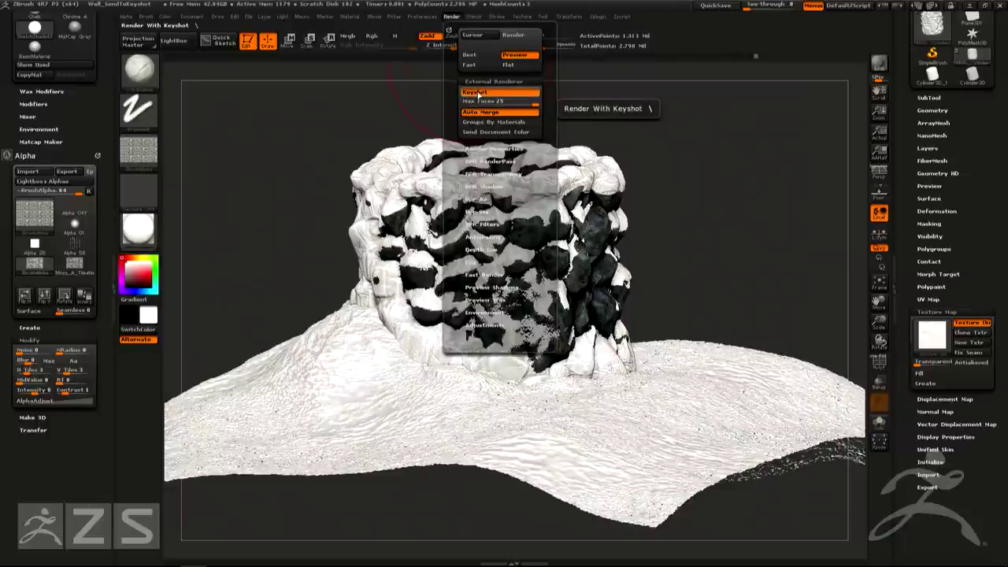
left_click(879, 65)
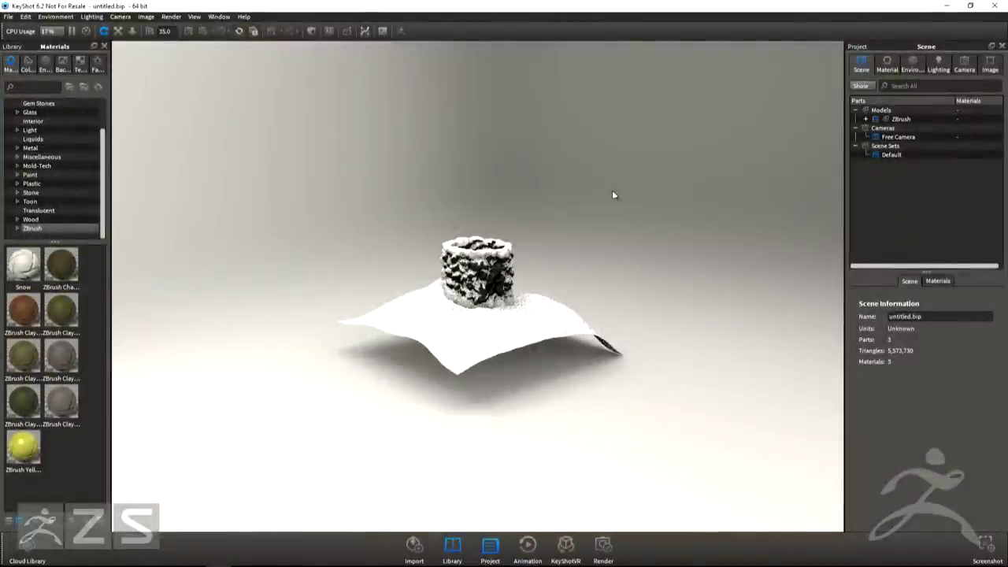
Examine the rendered well and terrain from several sides, ending with a close view of the well's front
left_click_drag(626, 254, 267, 228)
scroll(488, 223, "up", 5)
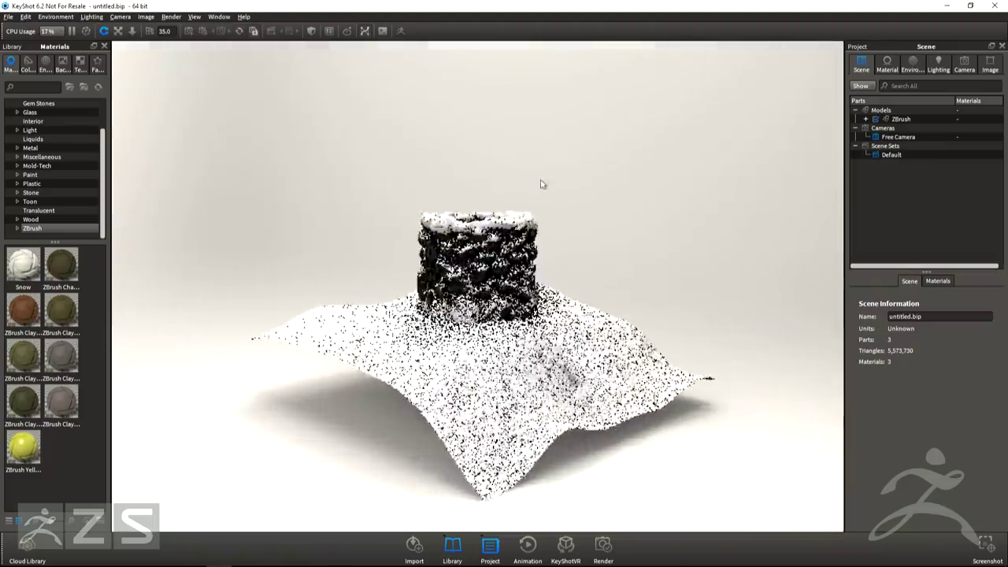
scroll(541, 184, "up", 3)
left_click_drag(677, 196, 126, 191)
left_click_drag(654, 227, 410, 230)
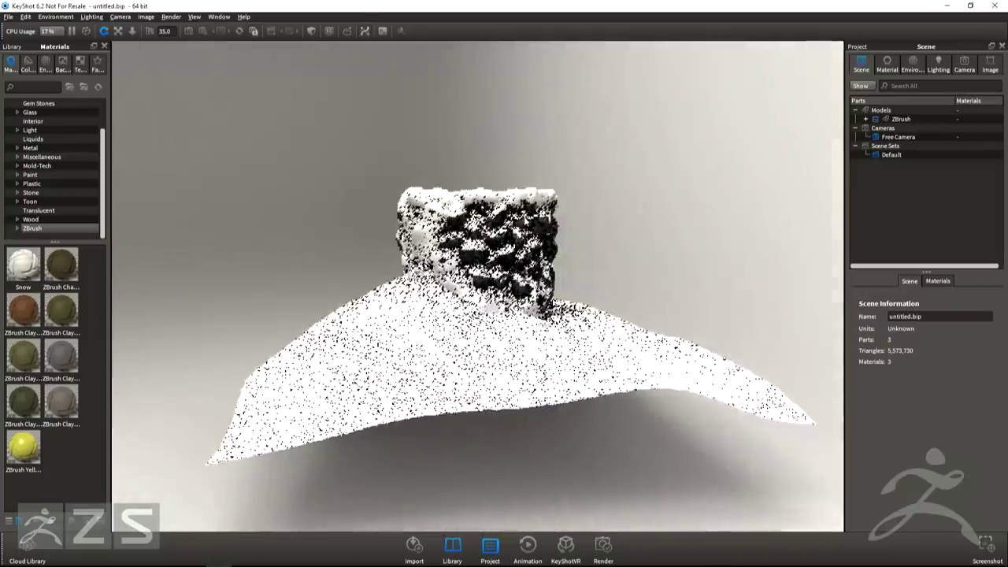
scroll(776, 220, "up", 5)
left_click_drag(705, 214, 725, 223)
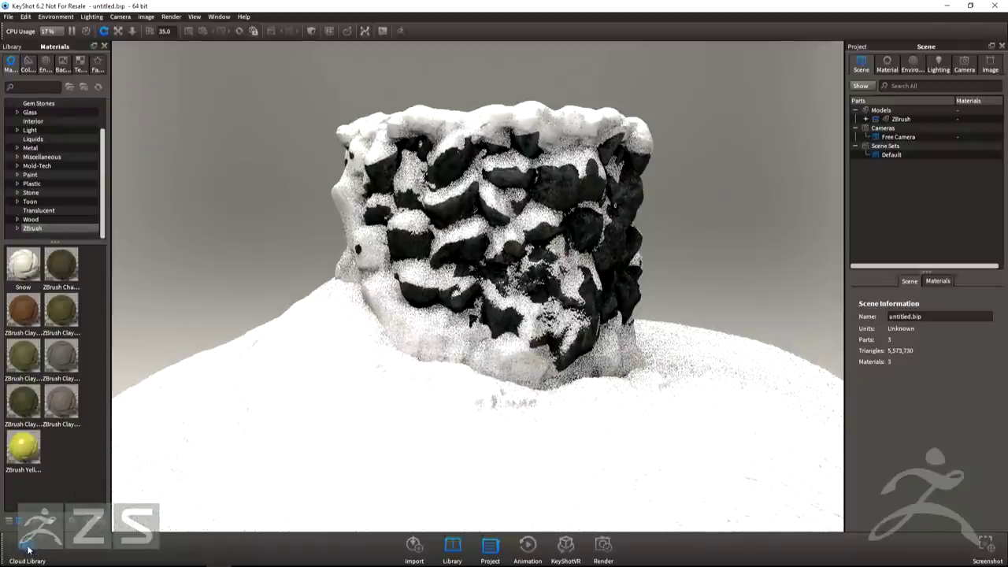
Search the KeyShot Cloud Library for "snow" and download the Outdoor Mammoth environment
left_click(27, 547)
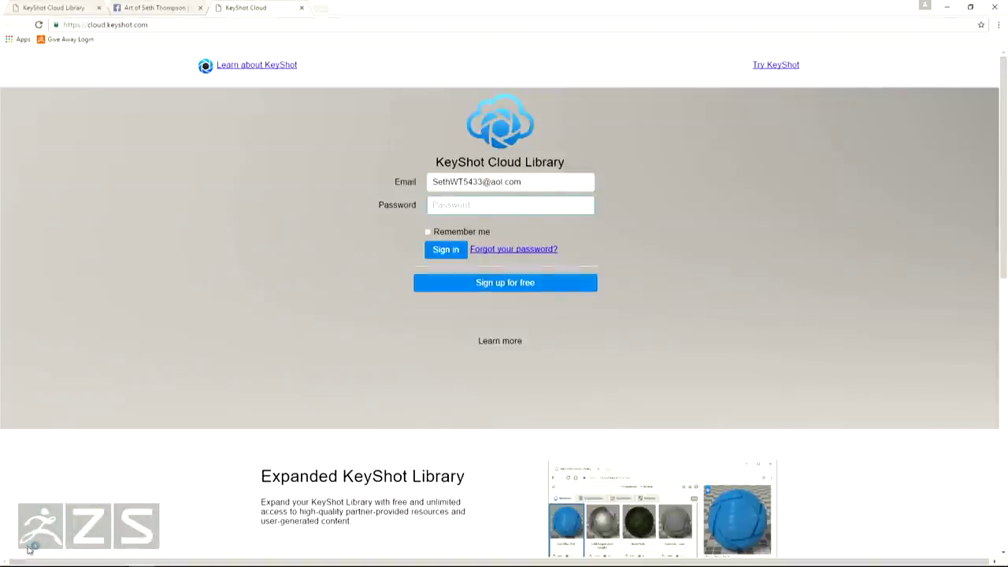
left_click(79, 11)
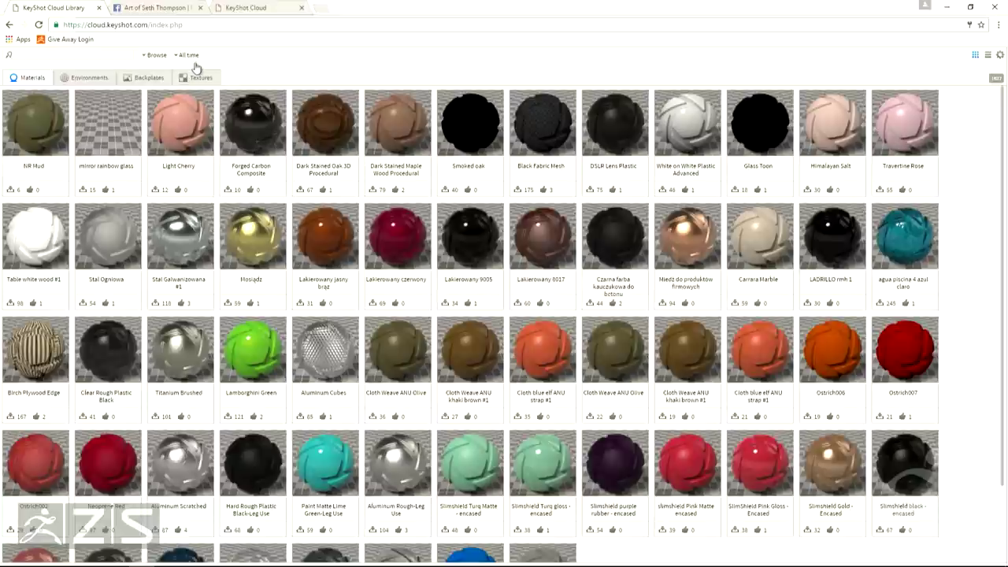
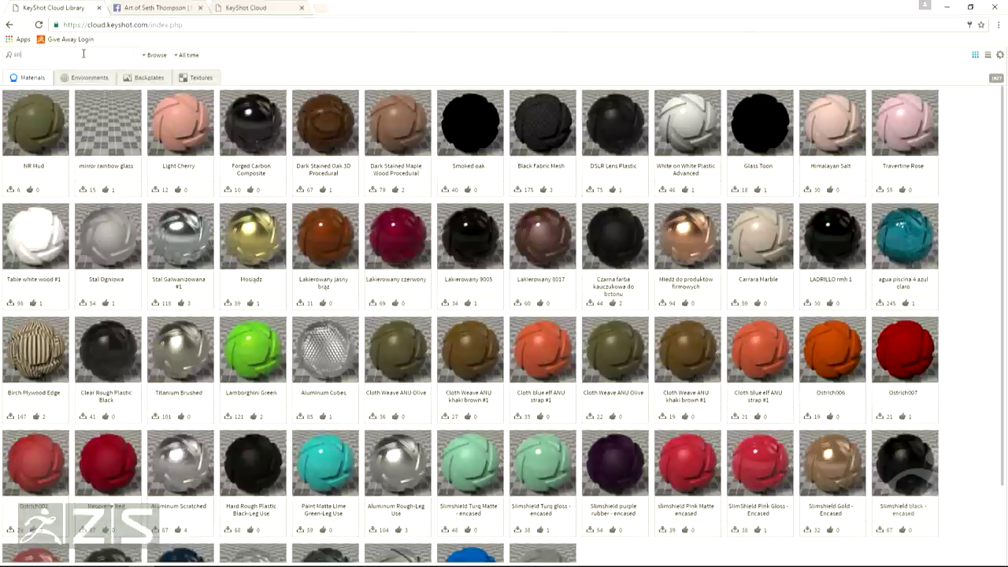
type("snow")
key("Return")
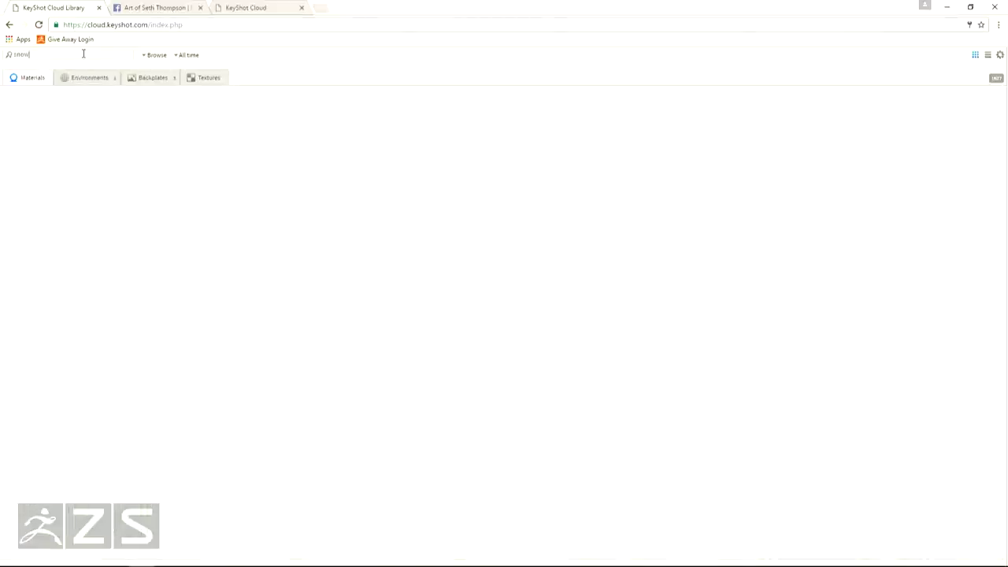
left_click(90, 78)
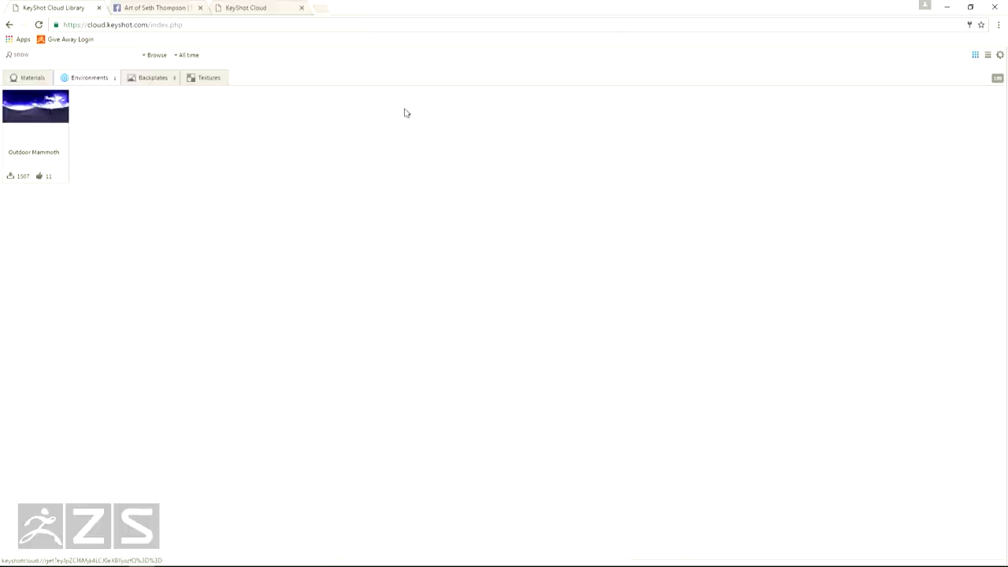
left_click(951, 11)
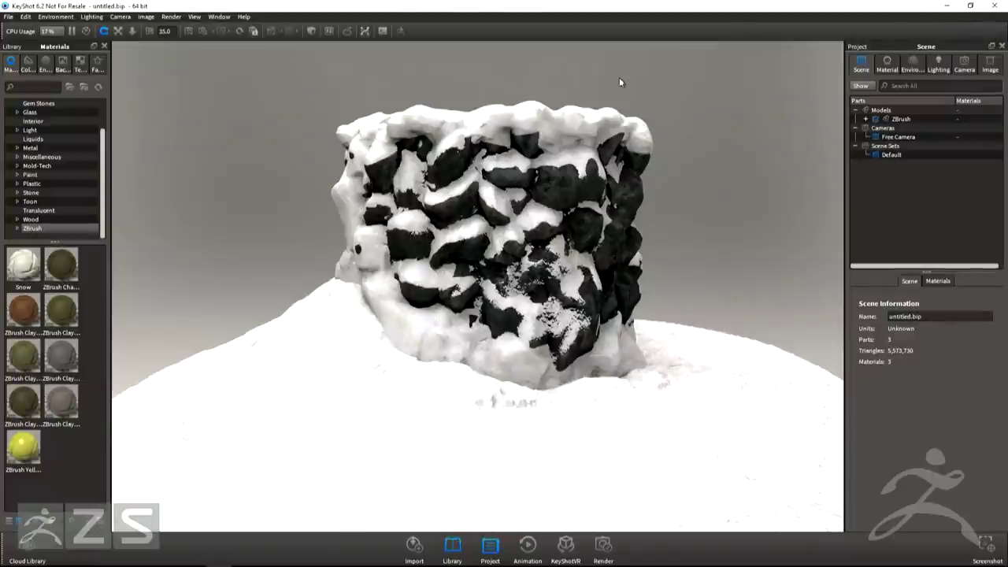
Apply the downloaded Outdoor Mammoth environment to the scene and rotate the lighting and camera around the well
left_click(46, 65)
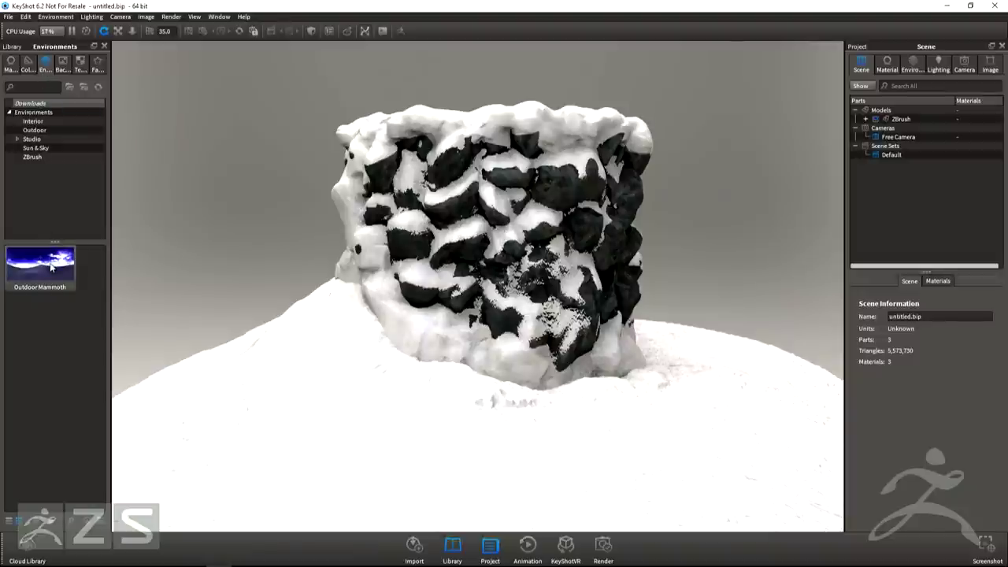
left_click_drag(51, 267, 772, 206)
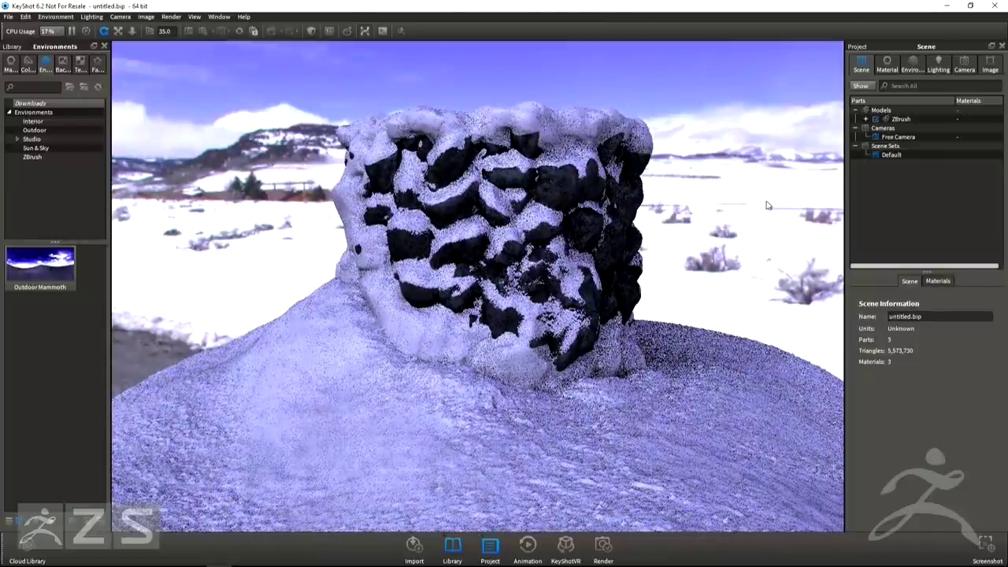
left_click_drag(768, 204, 190, 194, "ctrl")
left_click_drag(151, 194, 849, 190)
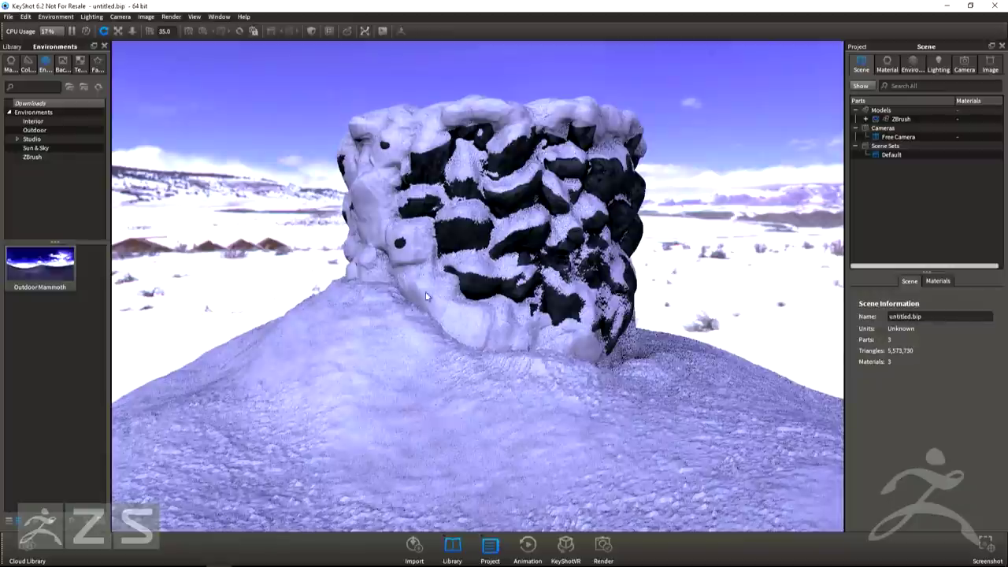
Set the Outdoor Mammoth environment's rotation to 2 and its height to -0.102
left_click_drag(707, 224, 695, 216)
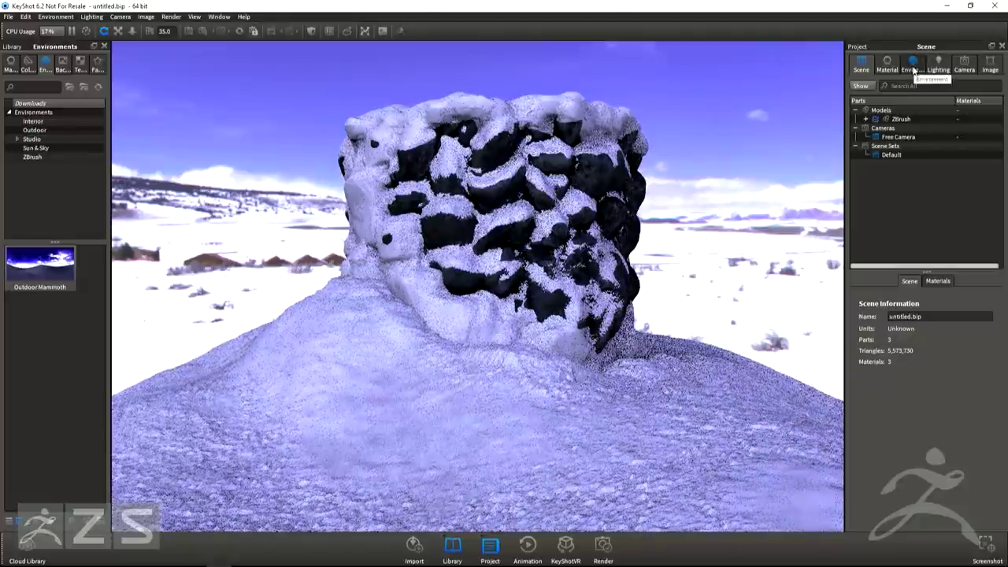
left_click(913, 65)
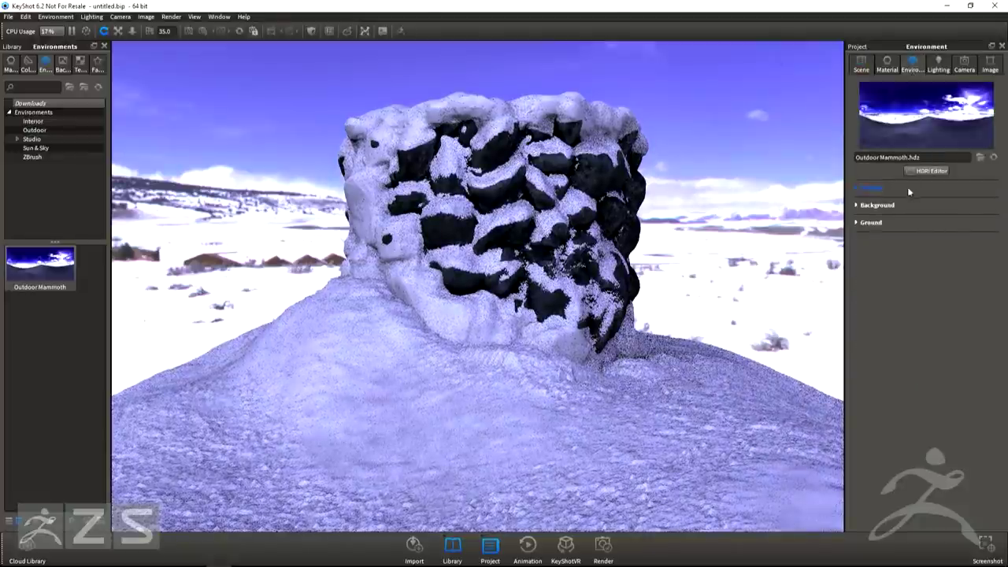
left_click(864, 188)
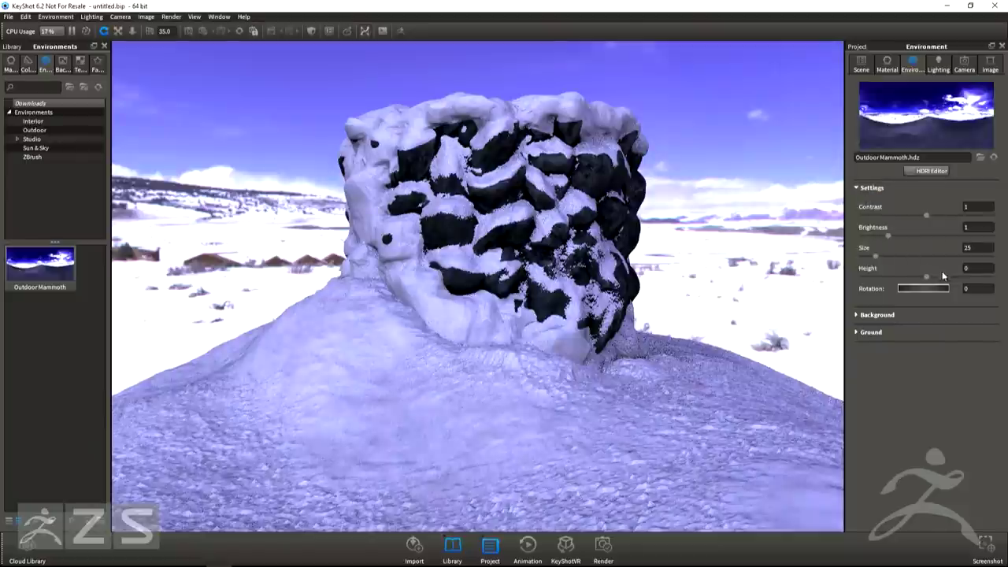
mouse_move(926, 290)
left_mouse_down()
mouse_move(912, 288)
mouse_move(933, 288)
left_mouse_up()
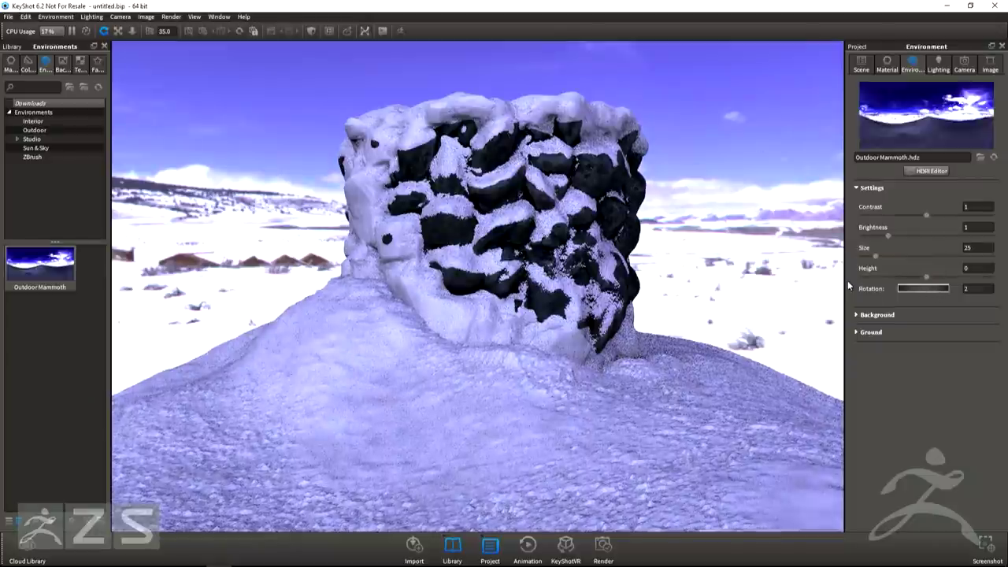
left_click_drag(929, 279, 916, 279)
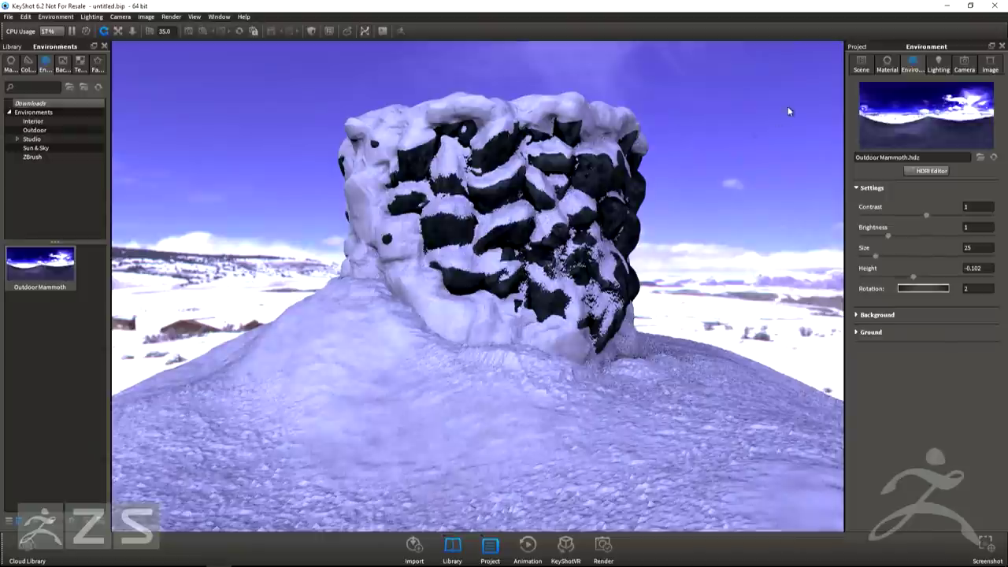
Apply the Brick material from the library's Stone category to the well's dark stones
left_click(862, 63)
left_click(887, 63)
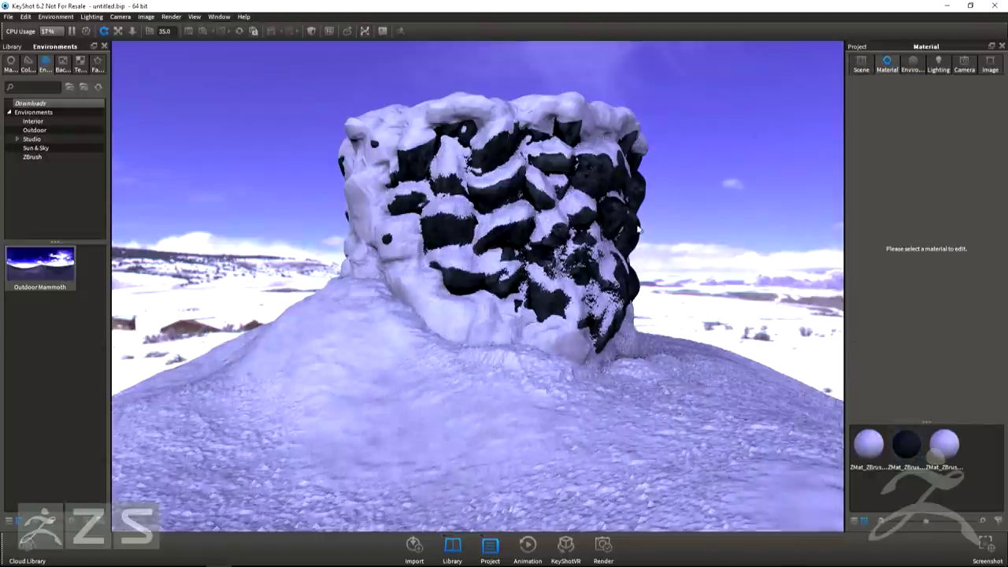
left_click_drag(718, 246, 682, 243)
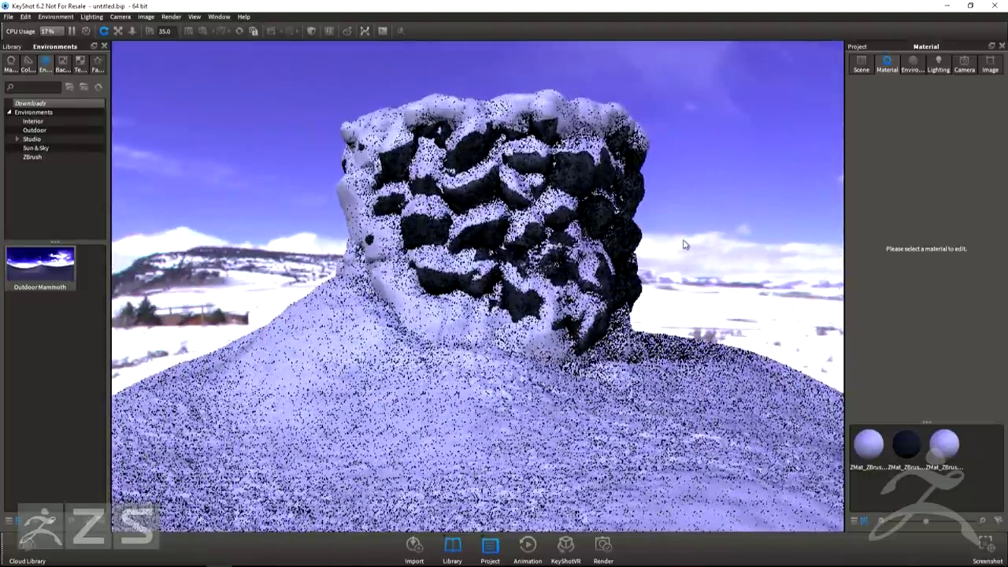
left_click(10, 63)
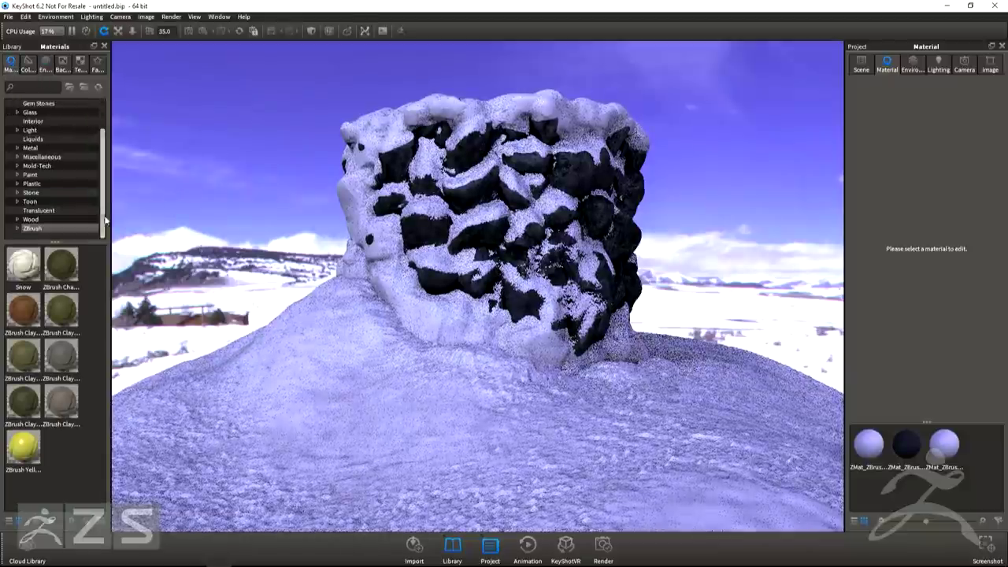
left_click(31, 193)
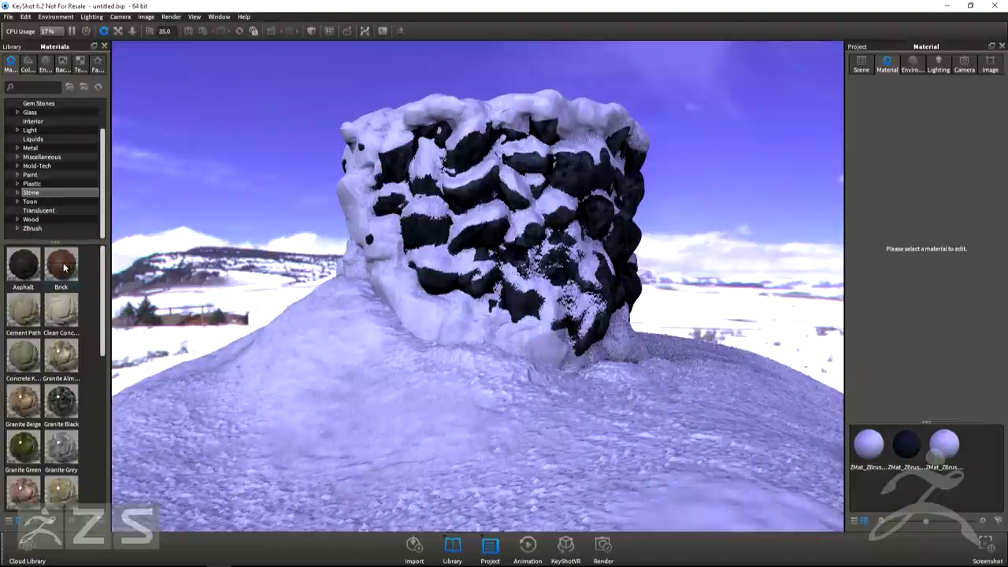
left_click_drag(63, 268, 630, 231)
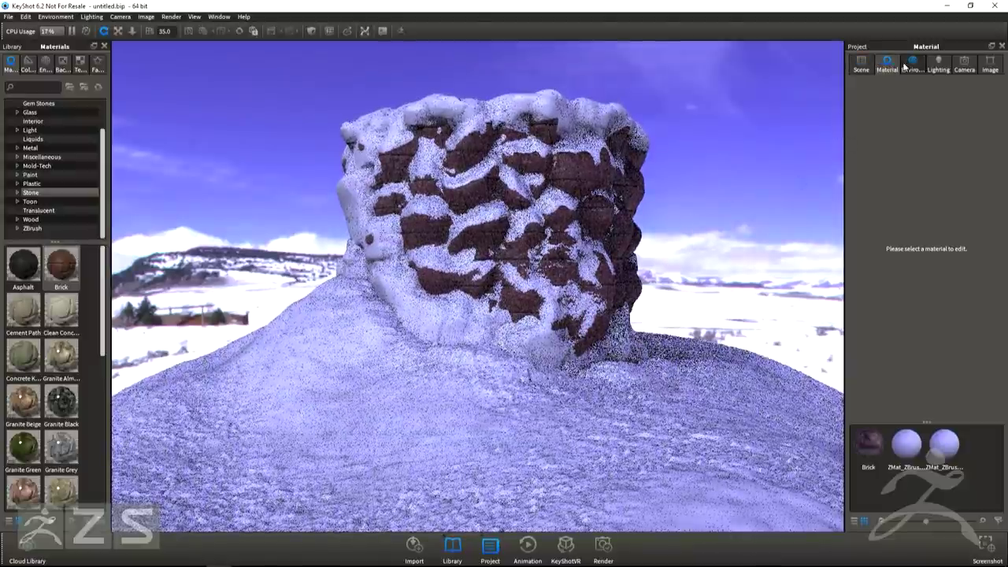
Replace the Brick material's diffuse texture with the StoneWallPattern_Diffuse image
left_click(869, 445)
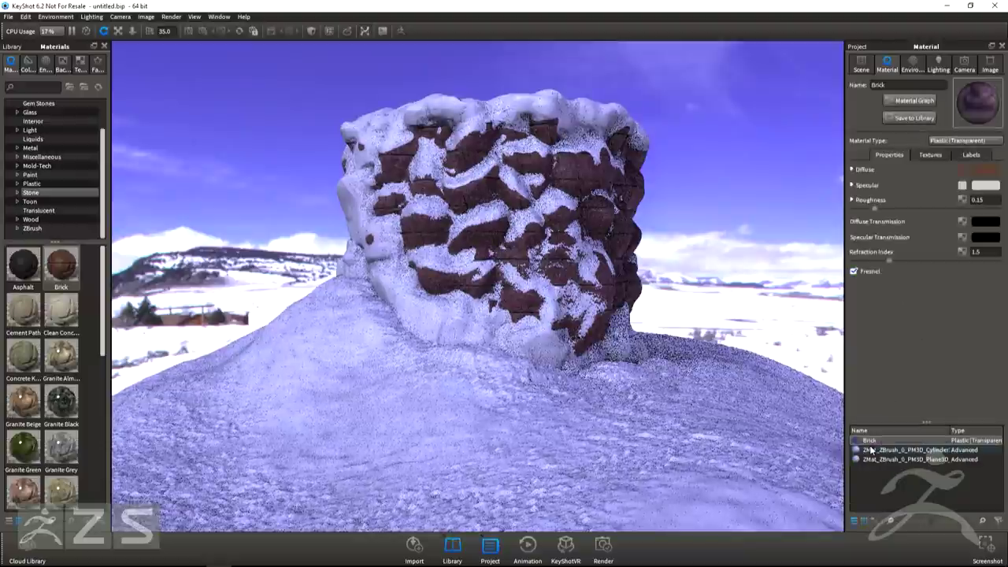
left_click(934, 155)
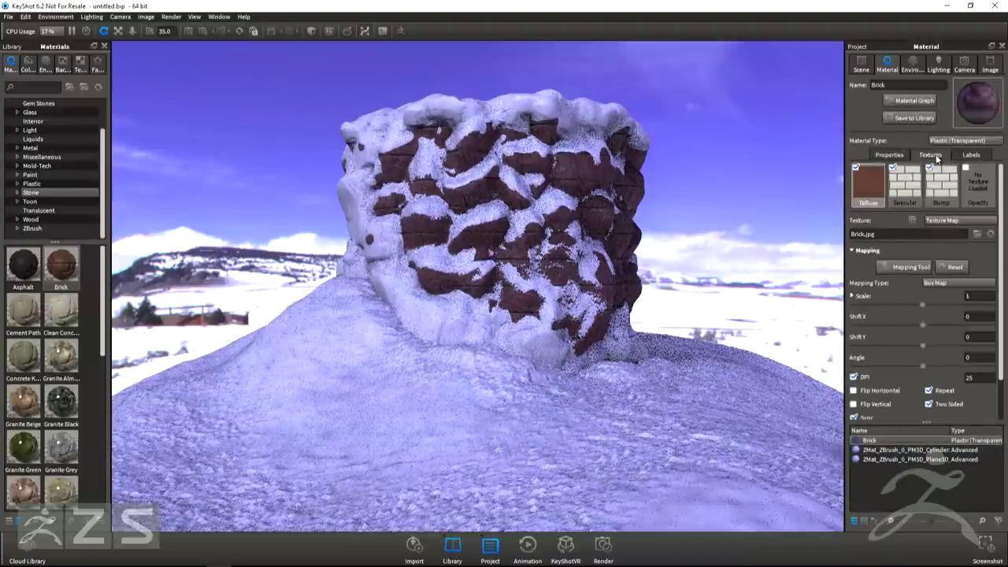
double_click(873, 186)
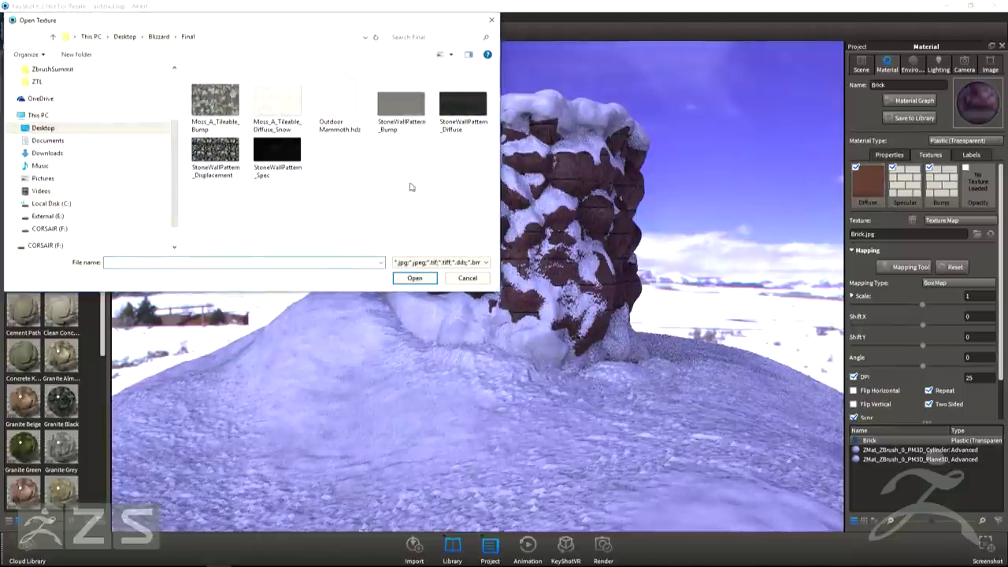
left_click(473, 112)
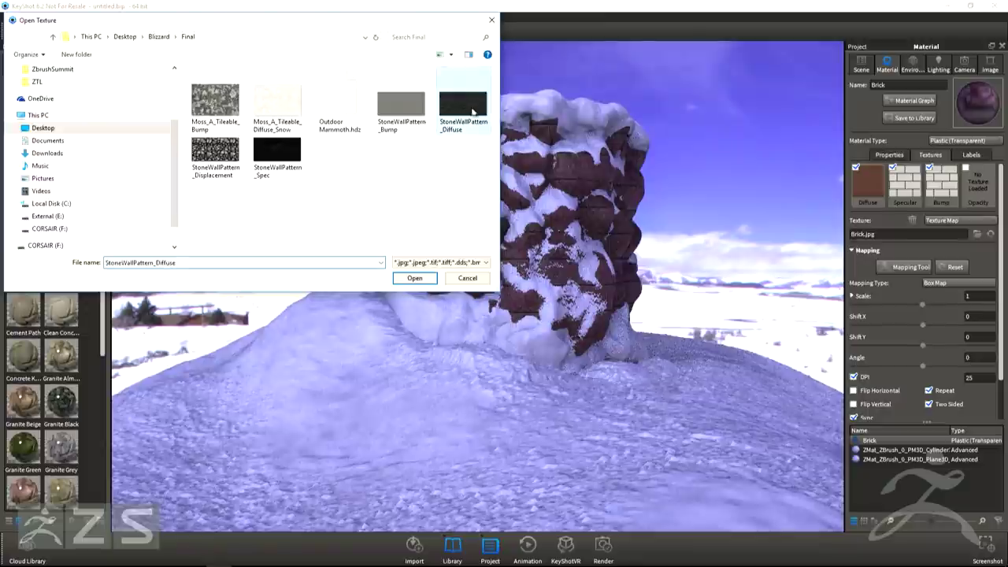
left_click(424, 280)
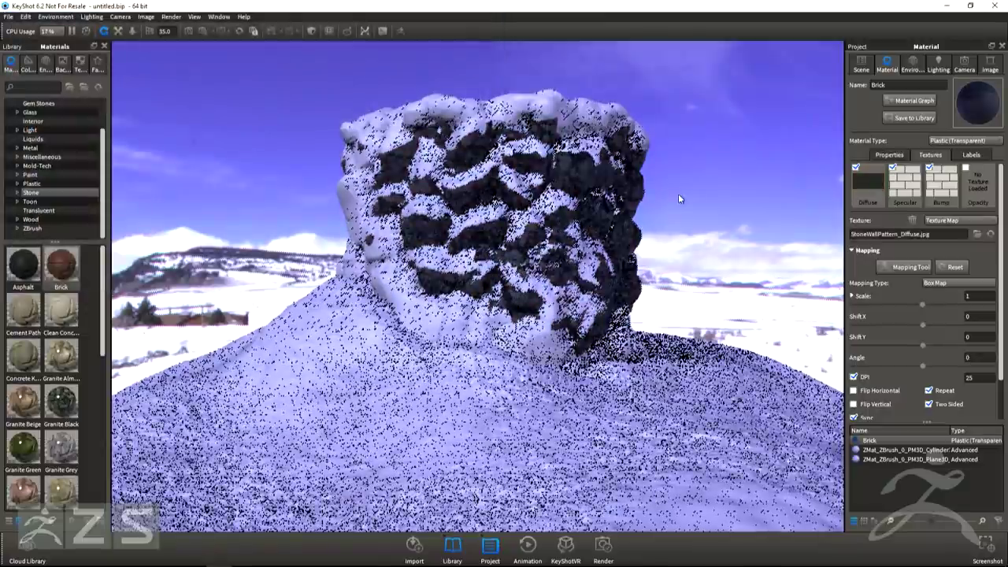
Set the diffuse texture's mapping type to UV Coordinates and turn off its DPI option
scroll(716, 204, "up", 5)
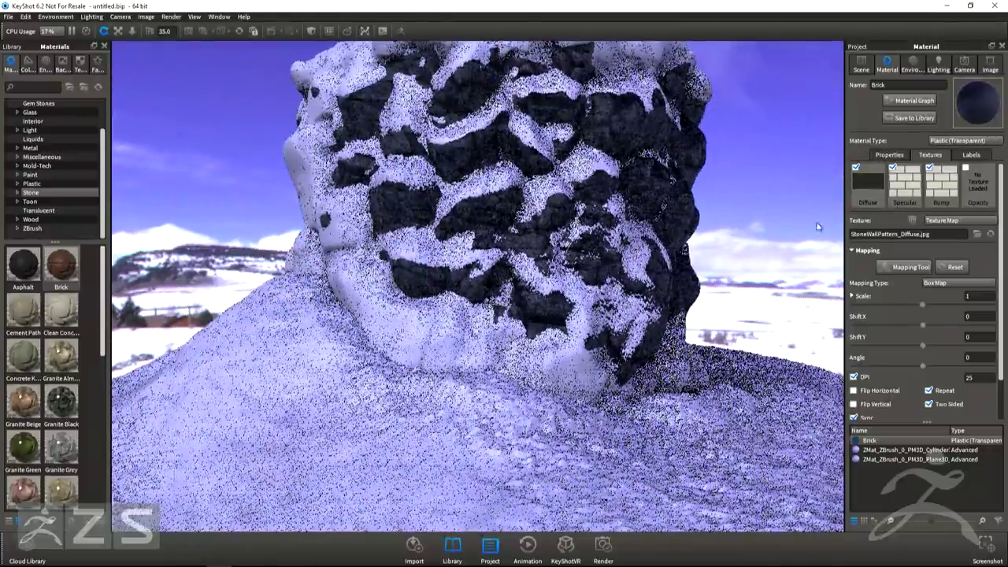
left_click(974, 285)
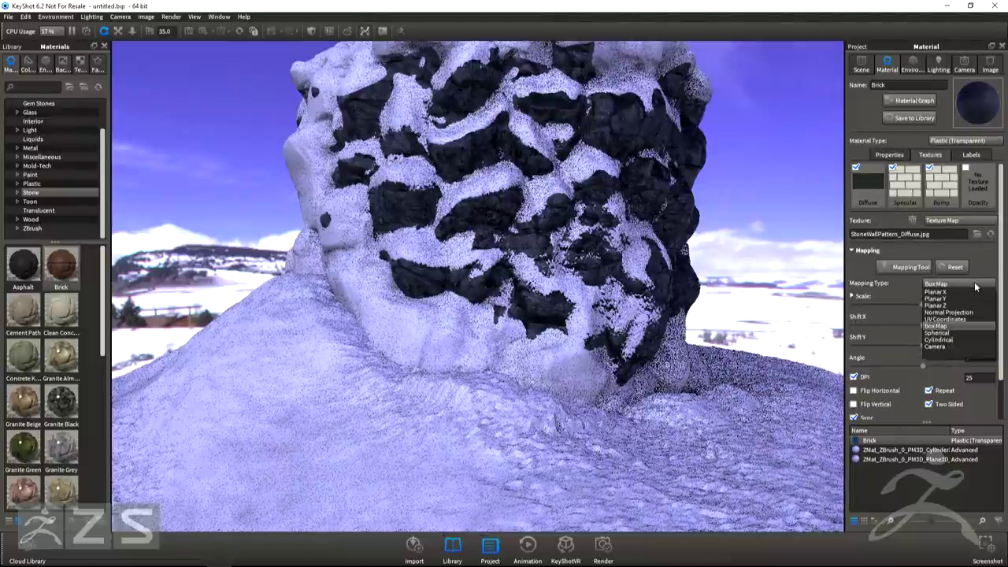
left_click(956, 318)
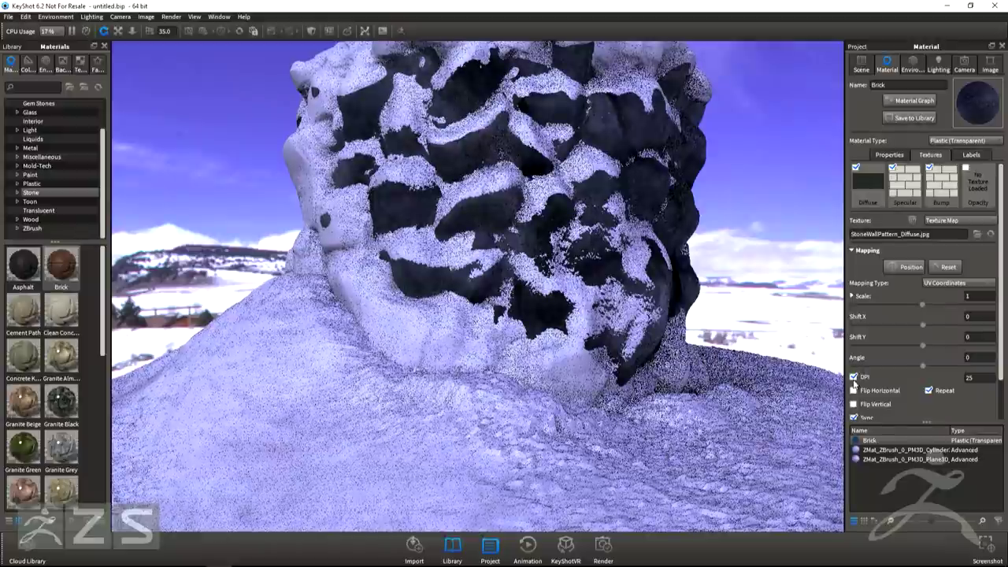
left_click(854, 379)
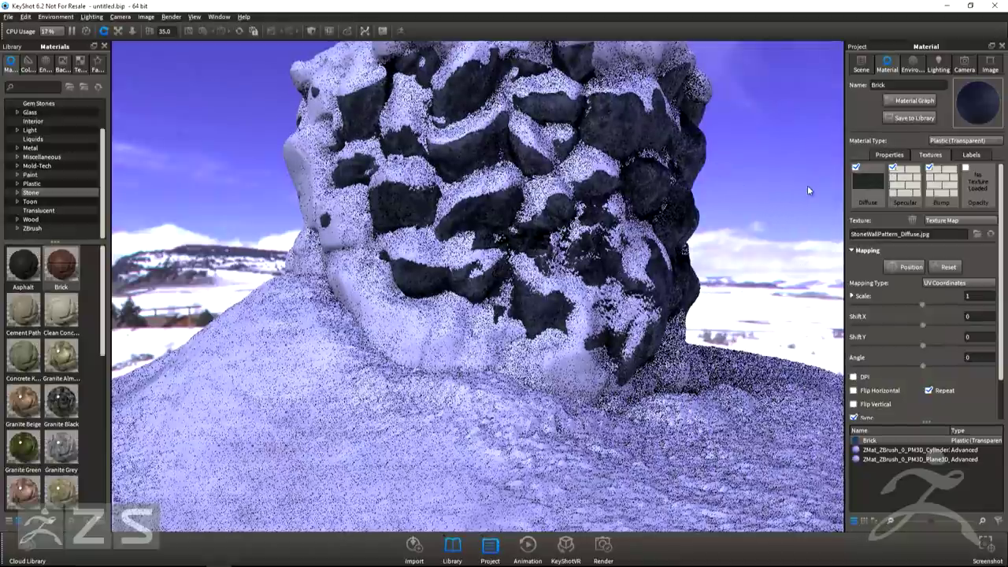
Hide the two ZBrush parts without the Brick material so only the stone well is shown
scroll(794, 211, "up", 2)
left_click_drag(769, 183, 762, 240)
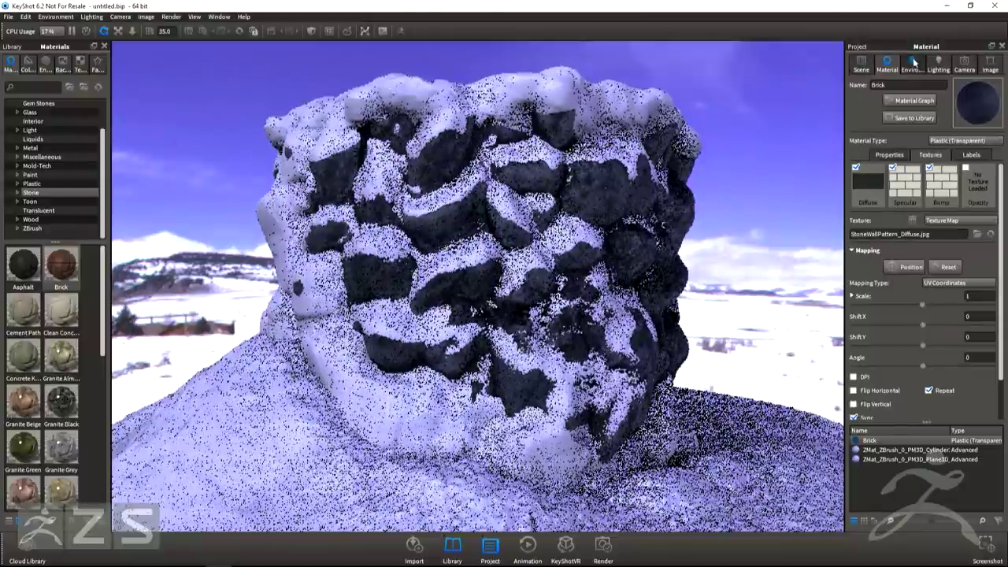
left_click(861, 63)
left_click(865, 119)
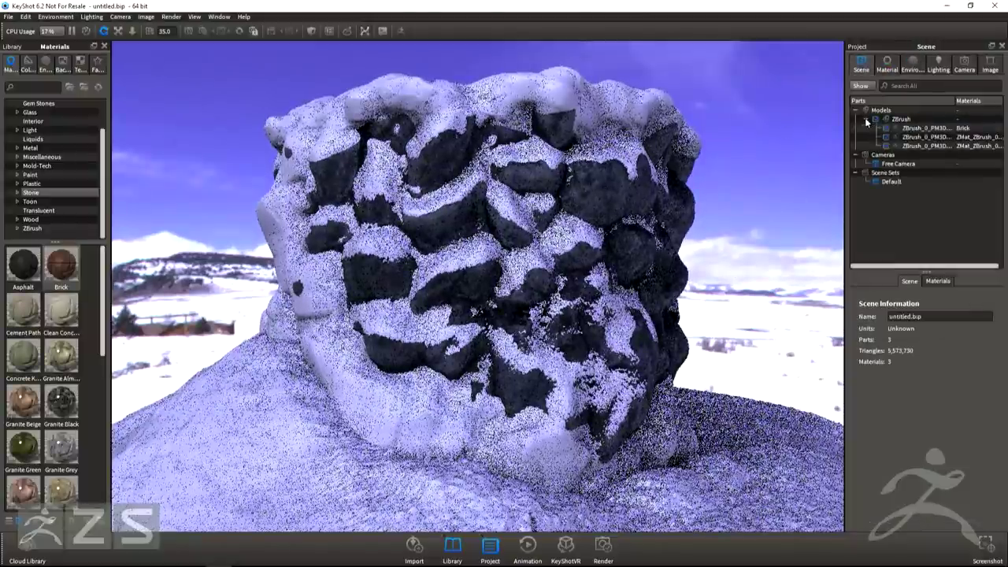
left_click(886, 137)
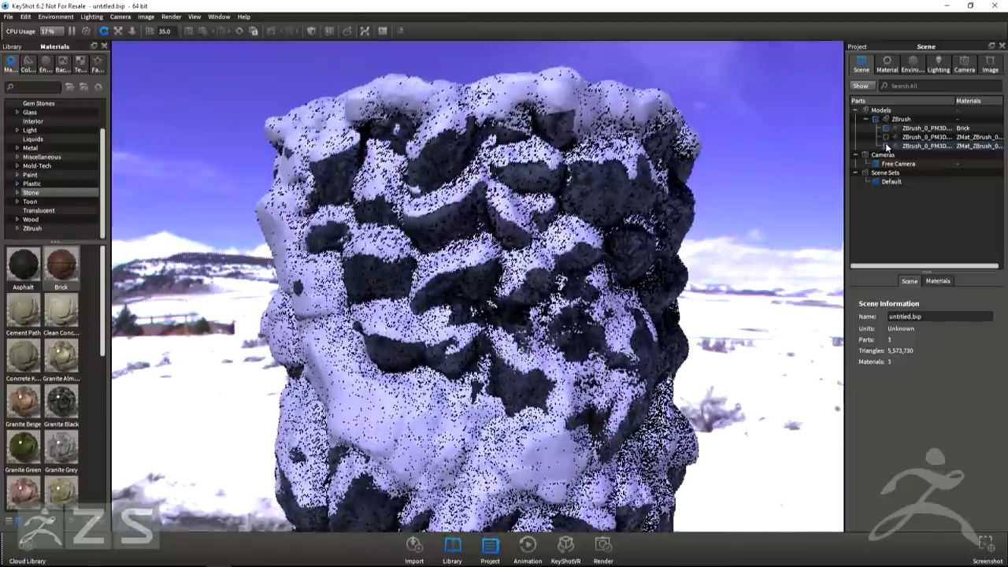
left_click(887, 146)
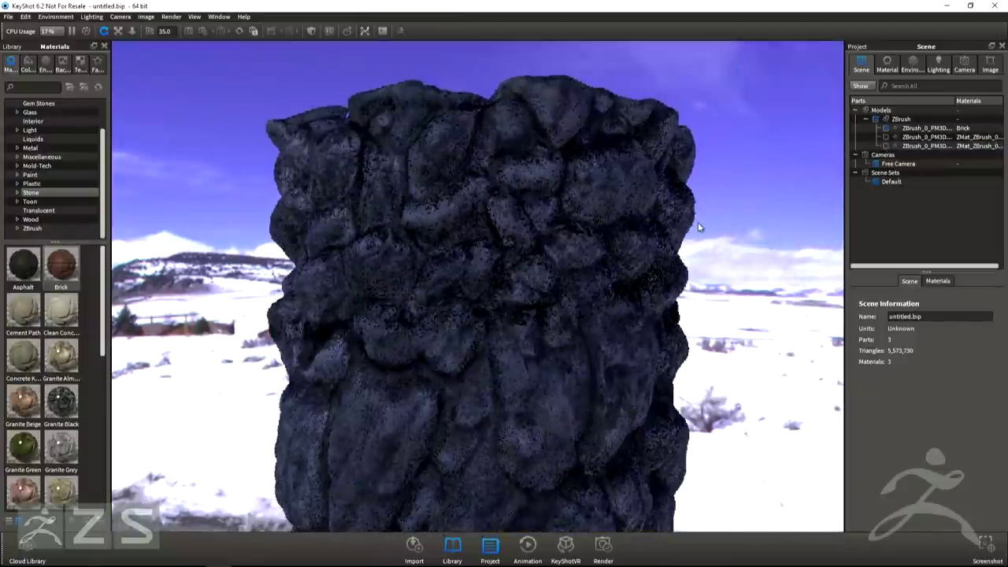
right_click(769, 292)
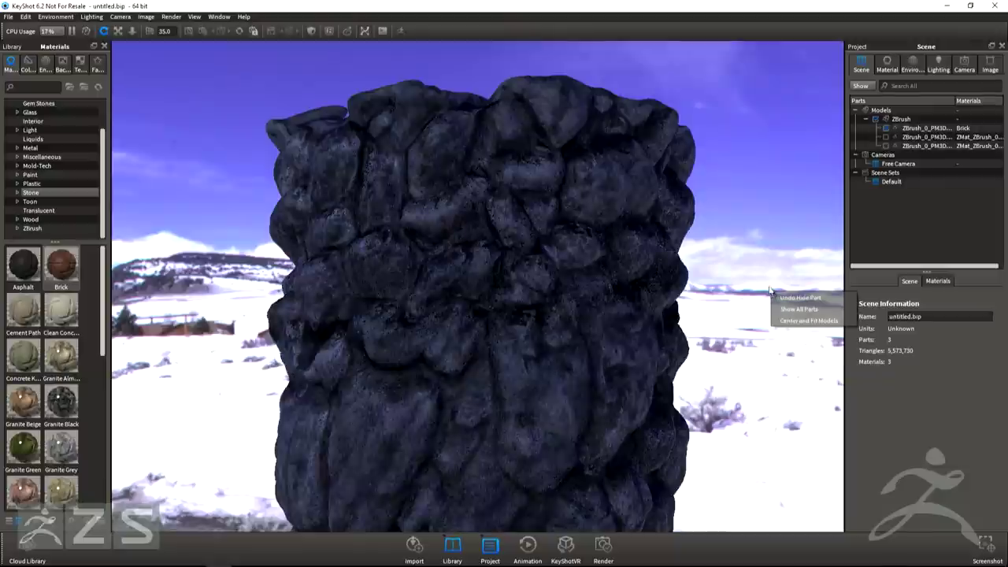
left_click(731, 214)
scroll(717, 196, "down", 1)
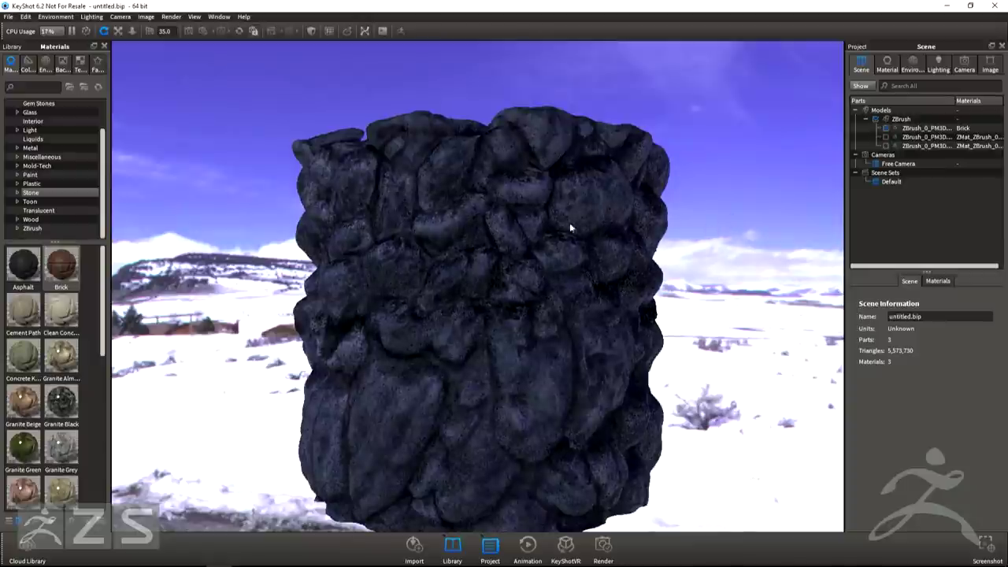
Load StoneWallPattern_Spec as the Brick material's specular texture, mapped with UV Coordinates
left_click(887, 63)
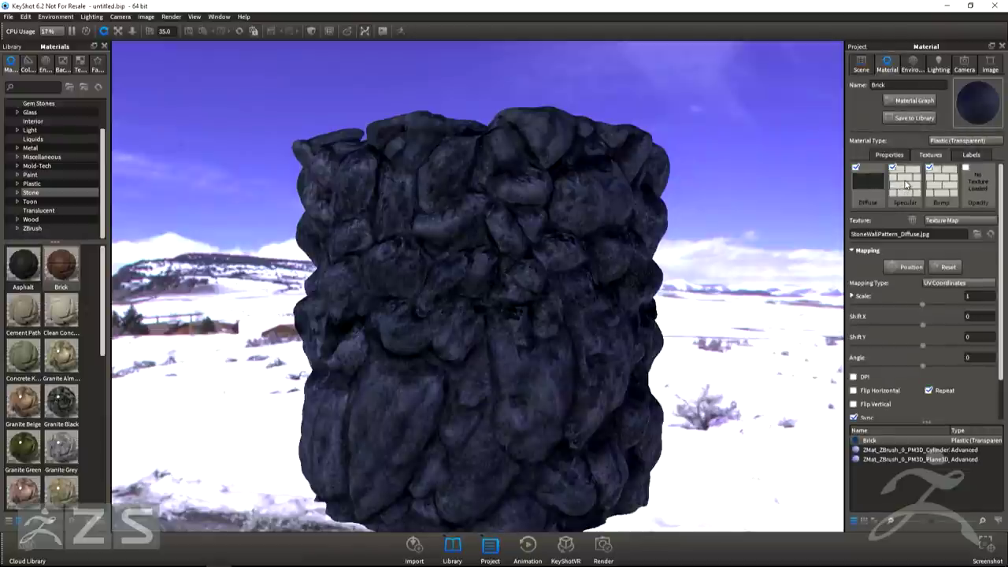
double_click(906, 185)
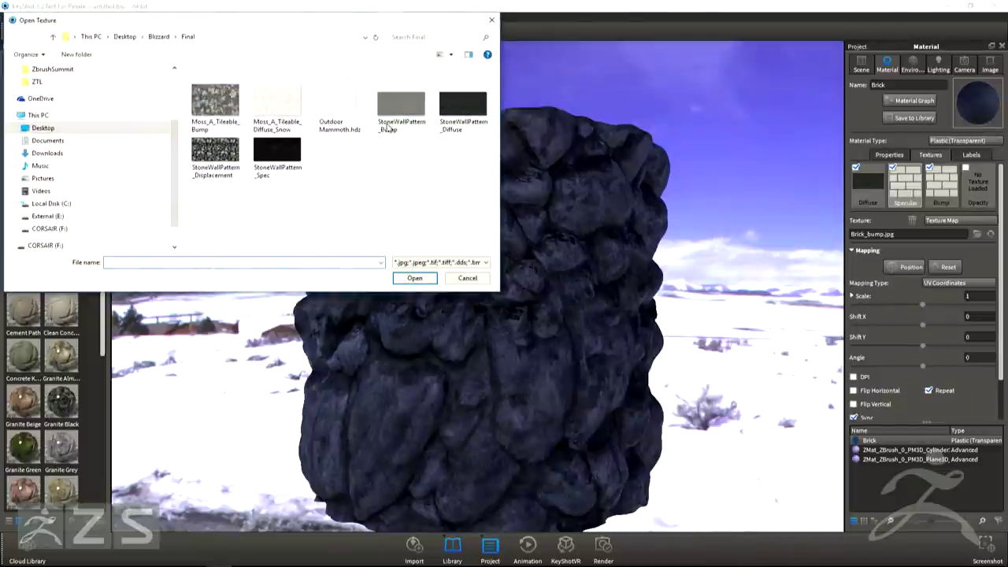
left_click(275, 162)
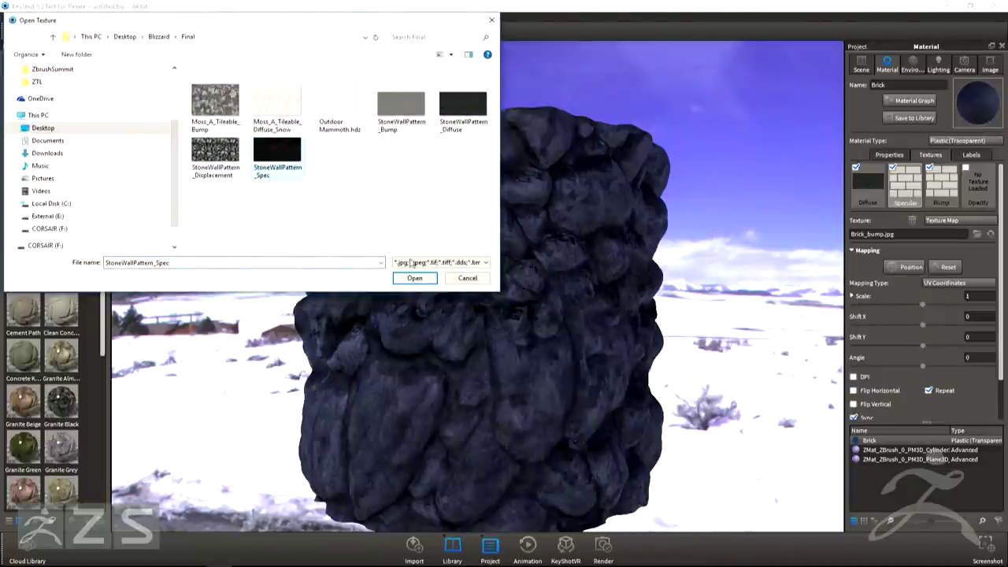
left_click(425, 280)
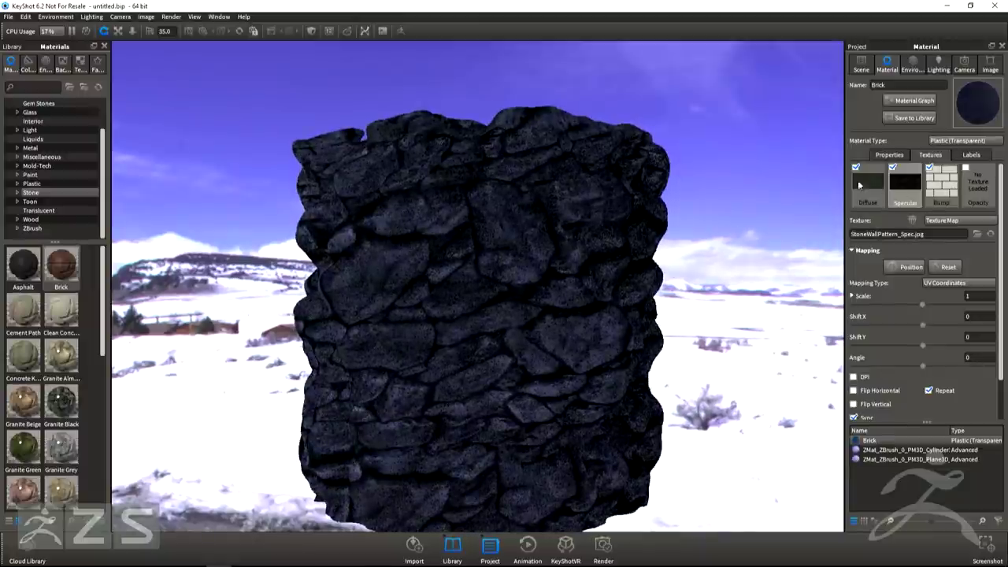
left_click(942, 282)
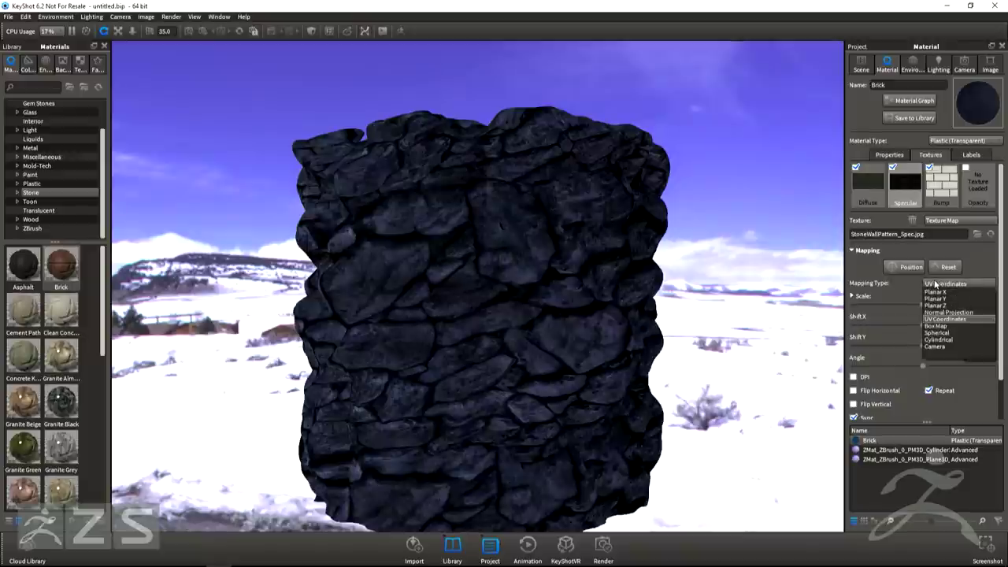
left_click(944, 317)
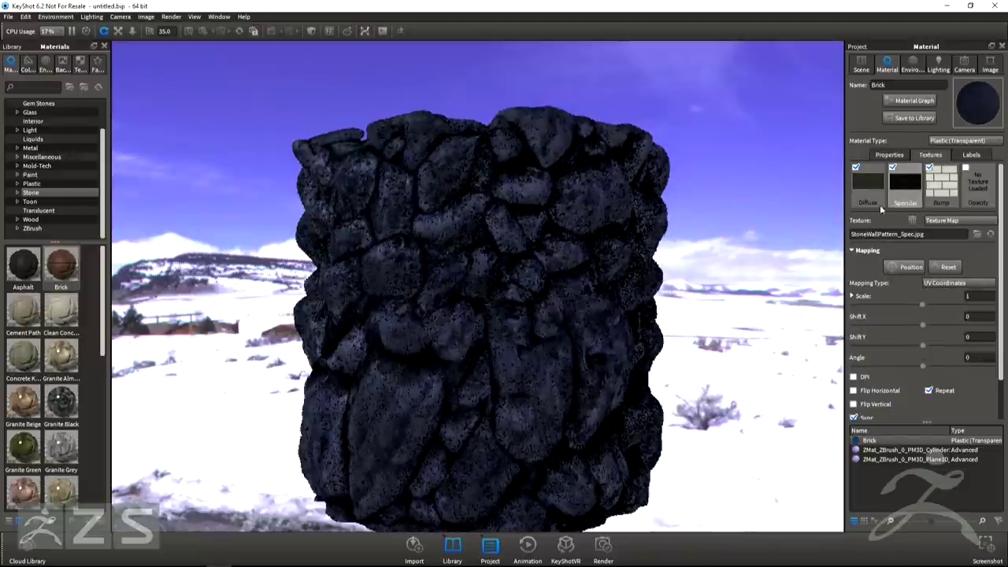
Load StoneWallPattern_Bump as the Brick material's bump texture, mapped with UV Coordinates
left_click(950, 192)
double_click(949, 191)
left_click(401, 110)
left_click(423, 282)
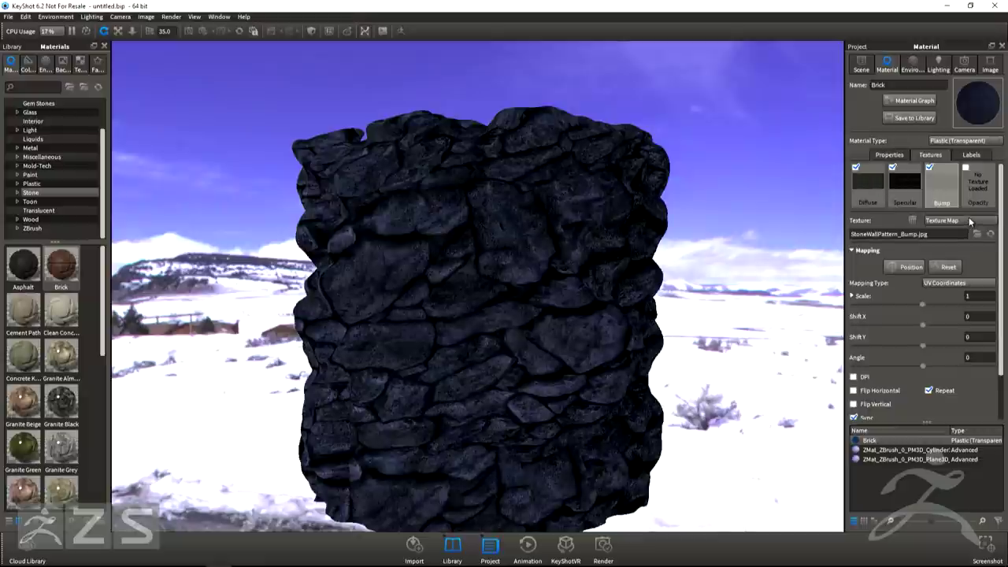
left_click(971, 286)
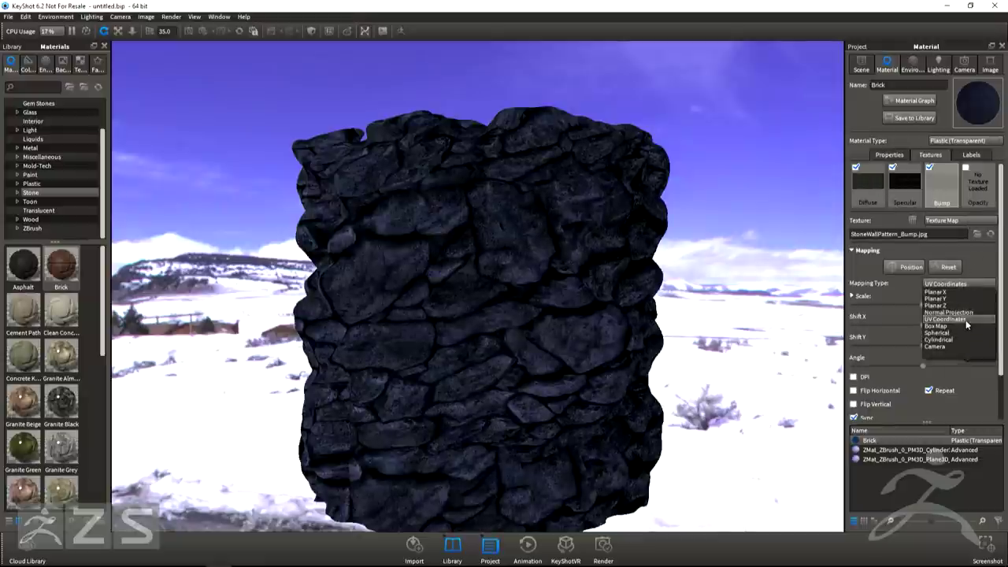
left_click(965, 320)
Set the brightness of the Brick material's diffuse texture to 3.095
left_click(870, 185)
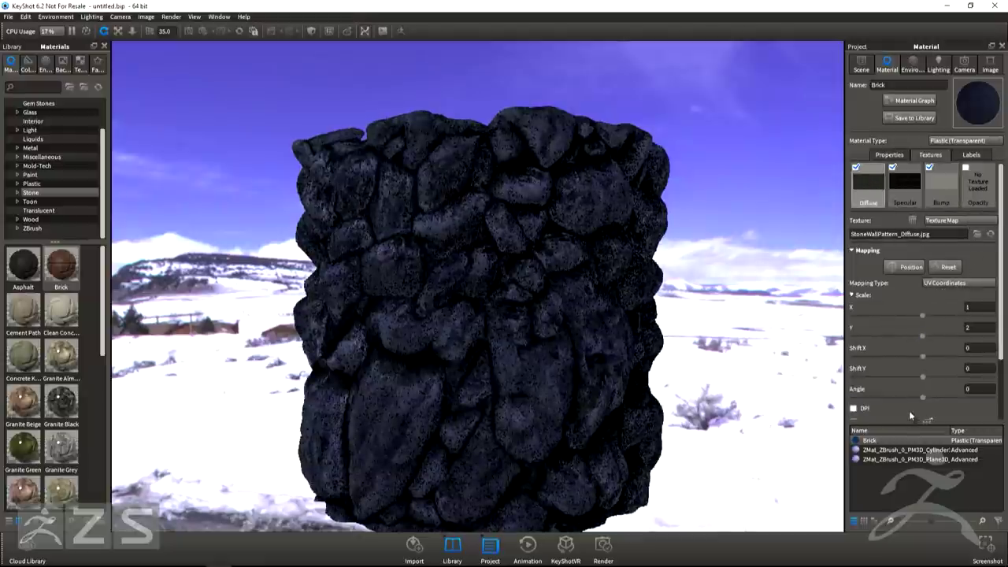
left_click_drag(998, 265, 993, 356)
left_click_drag(914, 392, 940, 390)
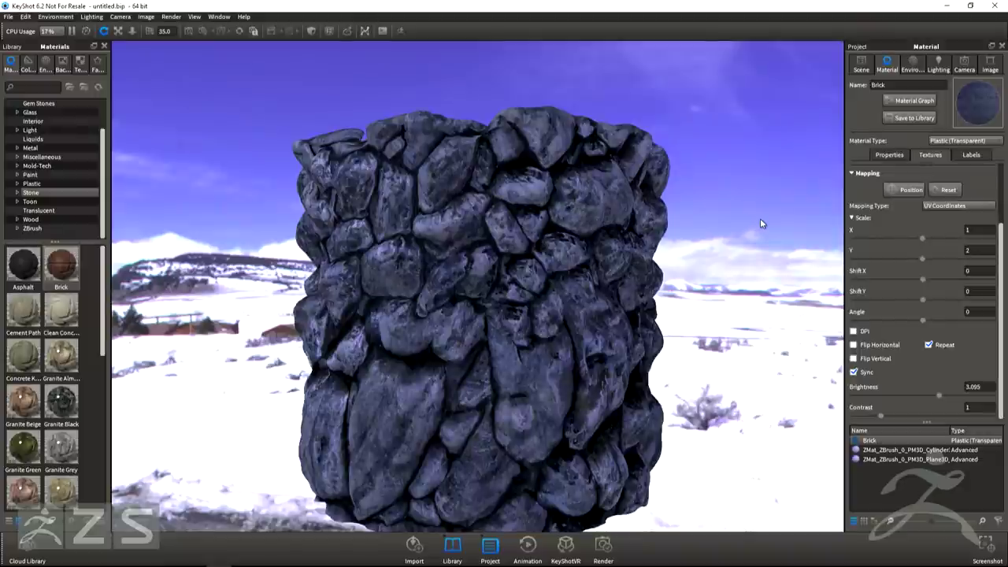
Review the Brick material's general properties and its texture mapping settings
left_click(897, 153)
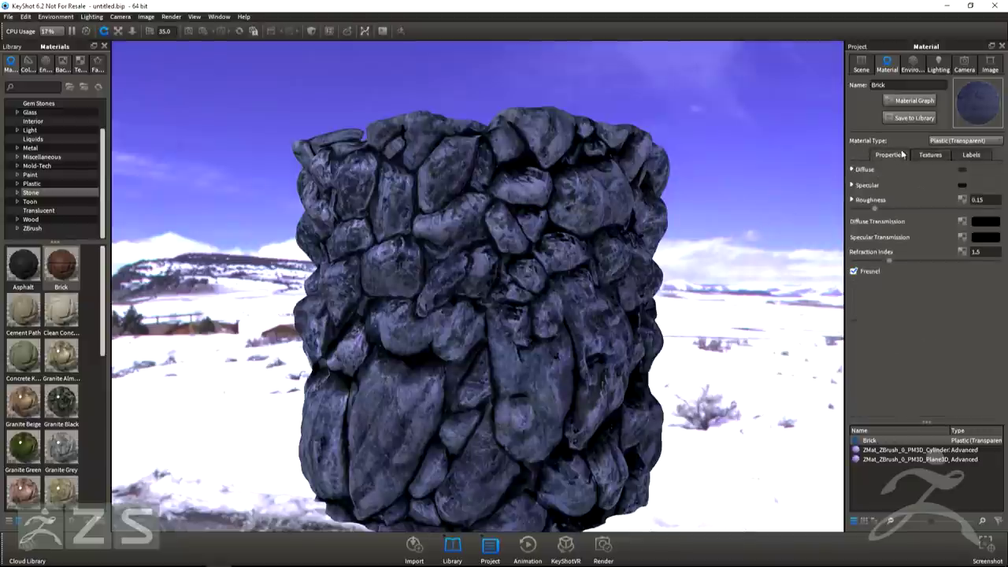
left_click(928, 154)
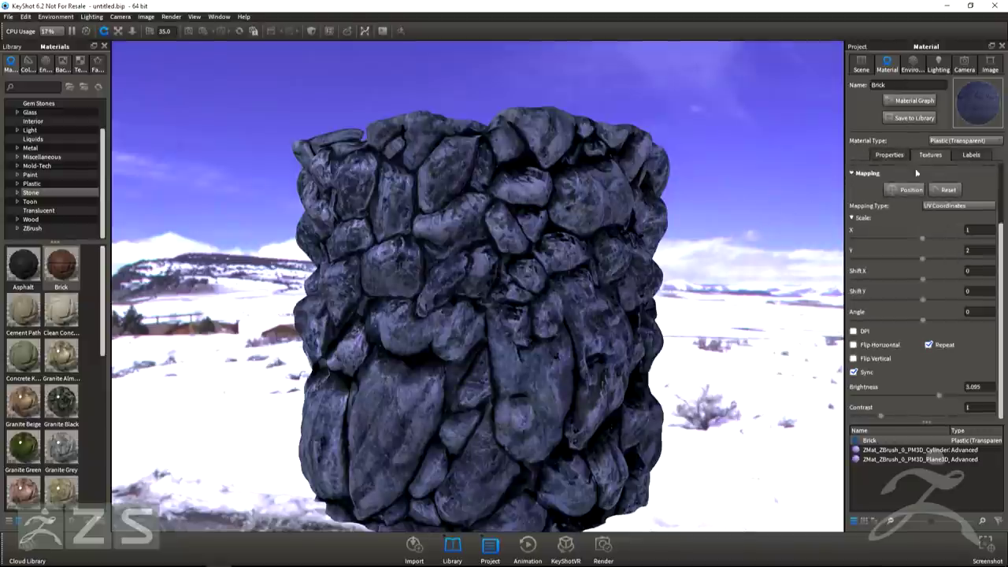
left_click(912, 63)
left_click(881, 68)
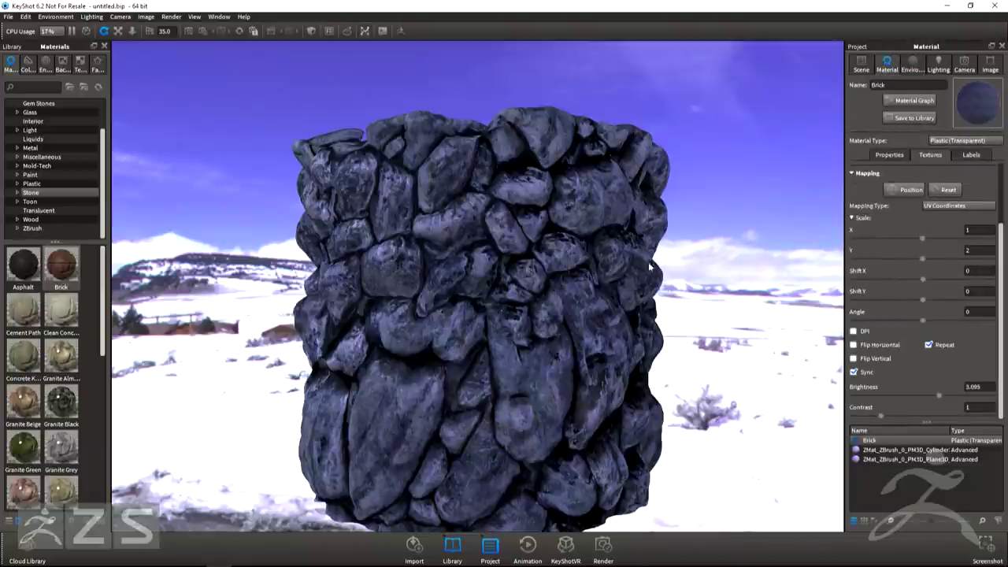
left_click(857, 442)
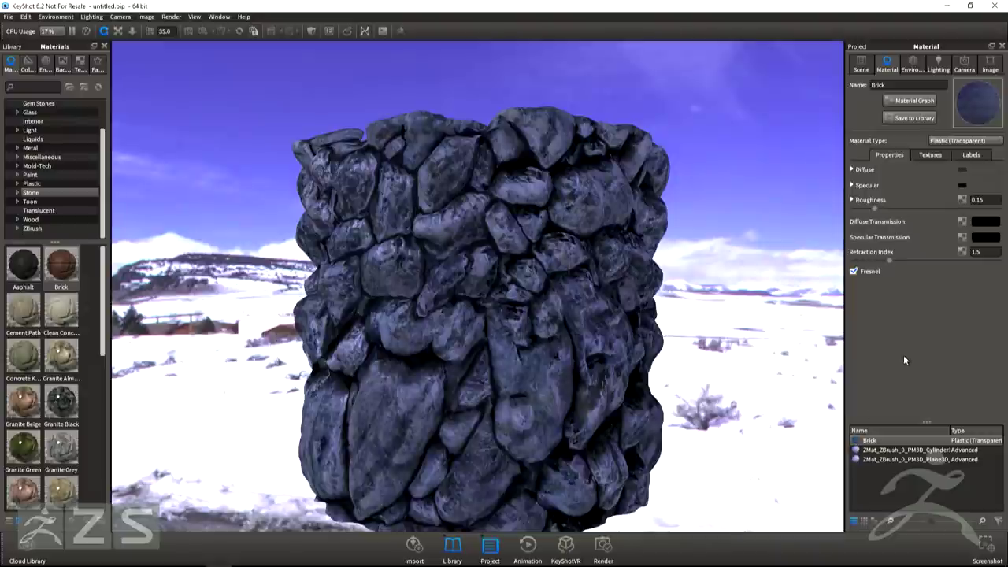
left_click(932, 156)
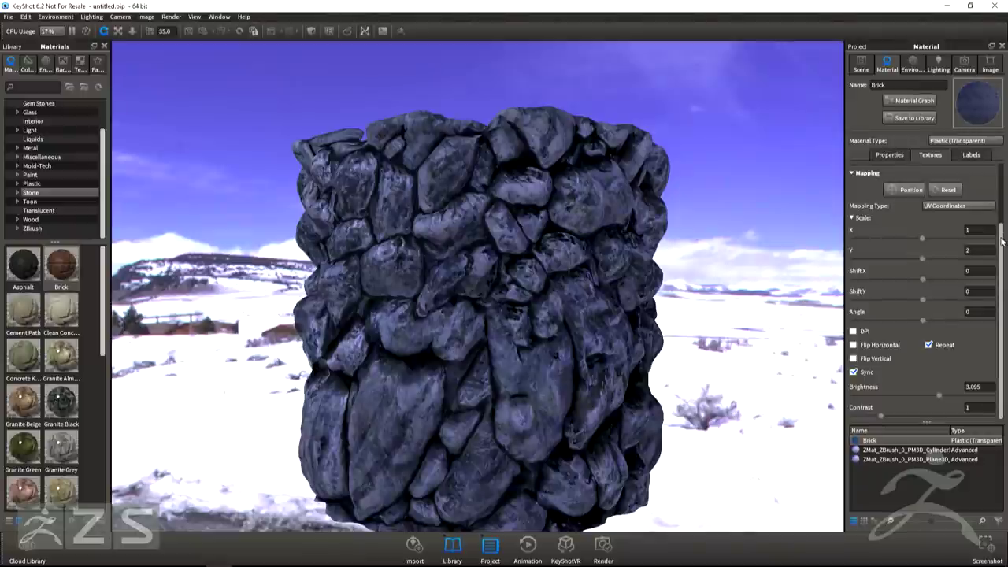
left_click_drag(1003, 241, 999, 275)
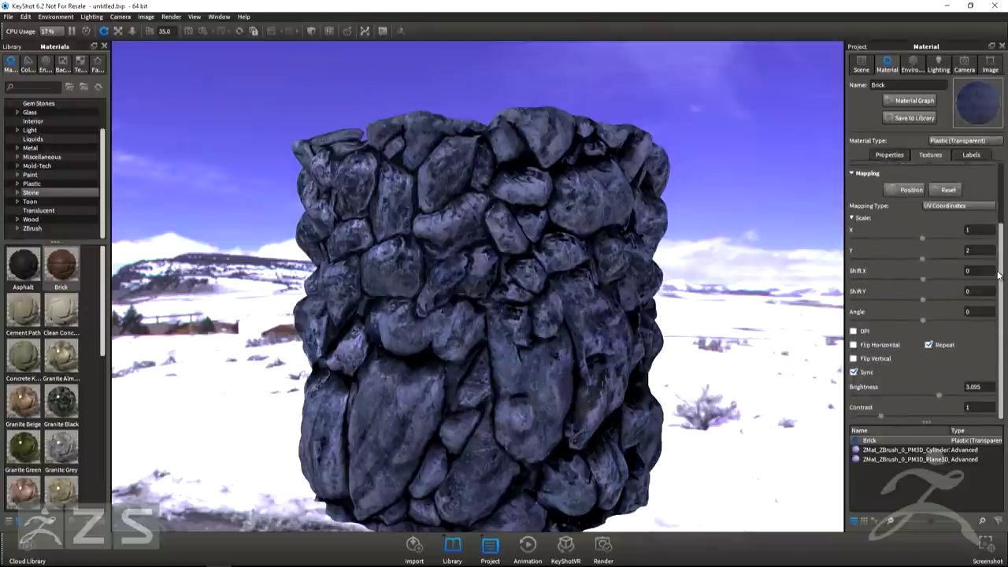
Show the two hidden ZBrush parts again and view the full scene from a slightly different angle
left_click(861, 67)
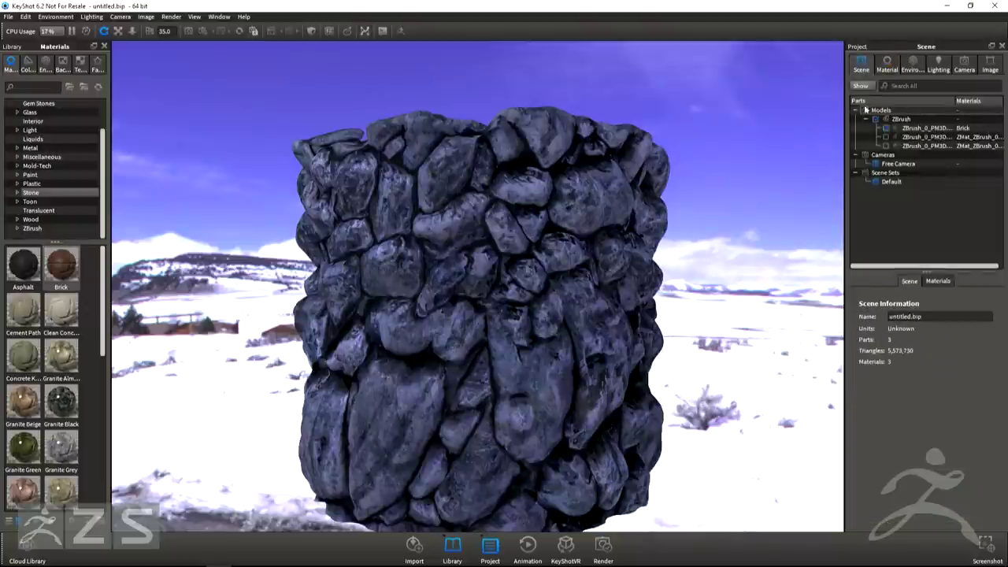
left_click(886, 145)
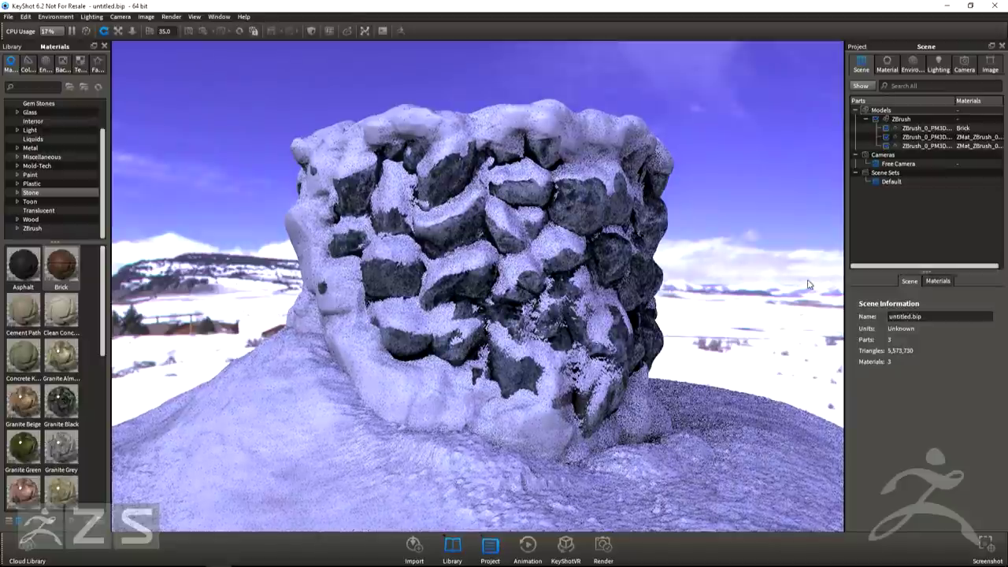
left_click_drag(747, 288, 591, 285)
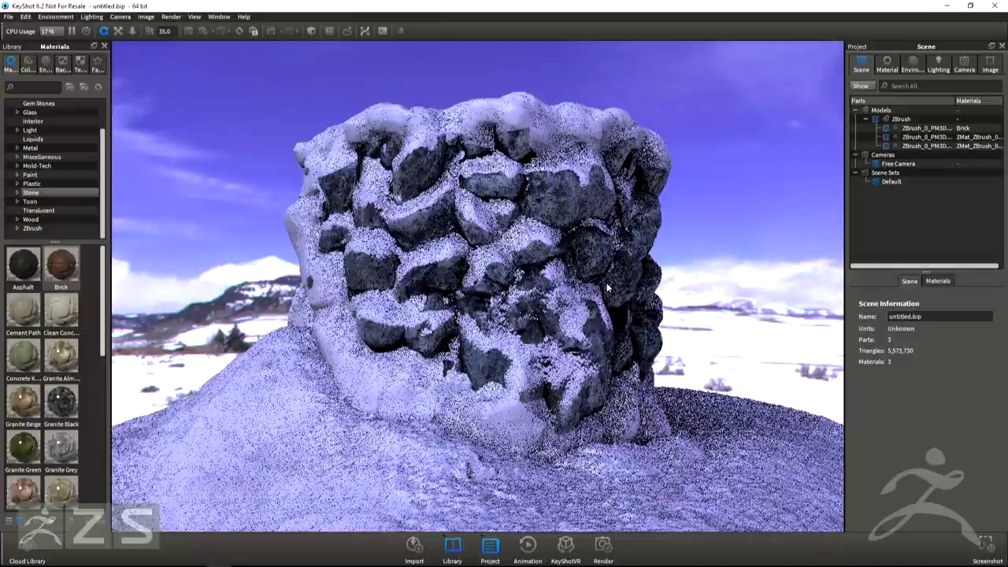
Switch to the KeyShot Cloud website, search its materials for "glacial", and return to KeyShot
key("alt+Tab")
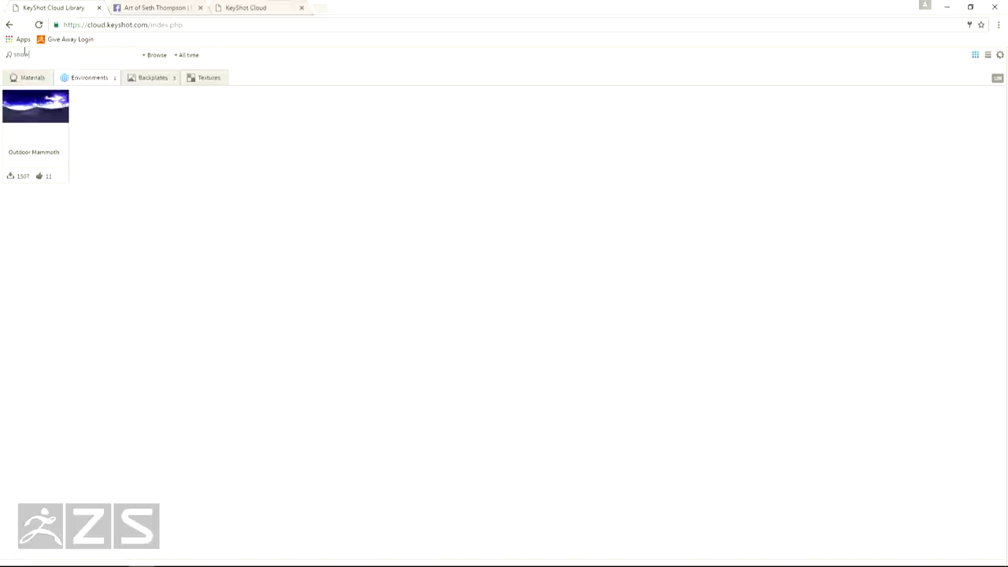
left_click_drag(25, 53, 3, 55)
key("BackSpace")
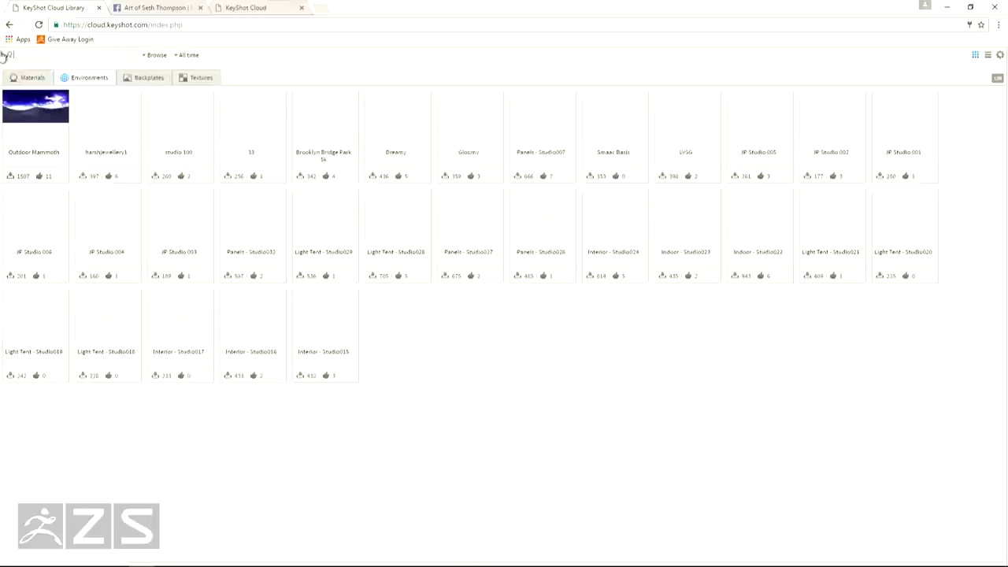
type("glacial")
key("Return")
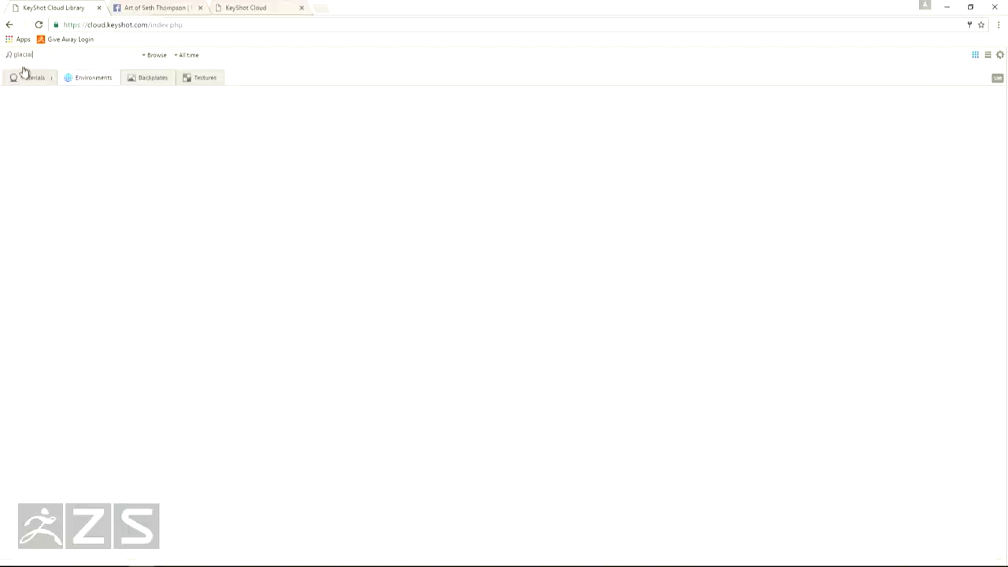
left_click(29, 77)
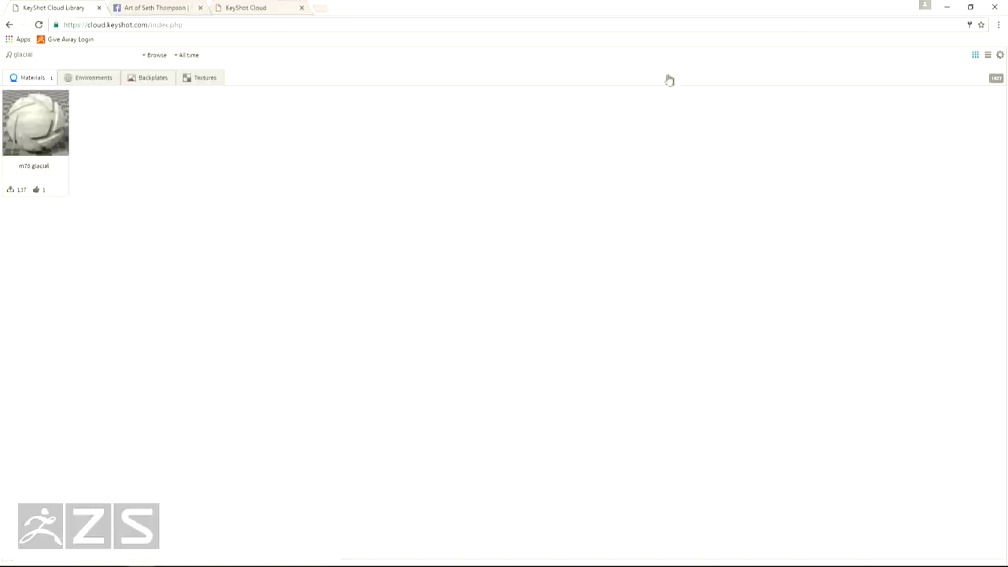
left_click(951, 8)
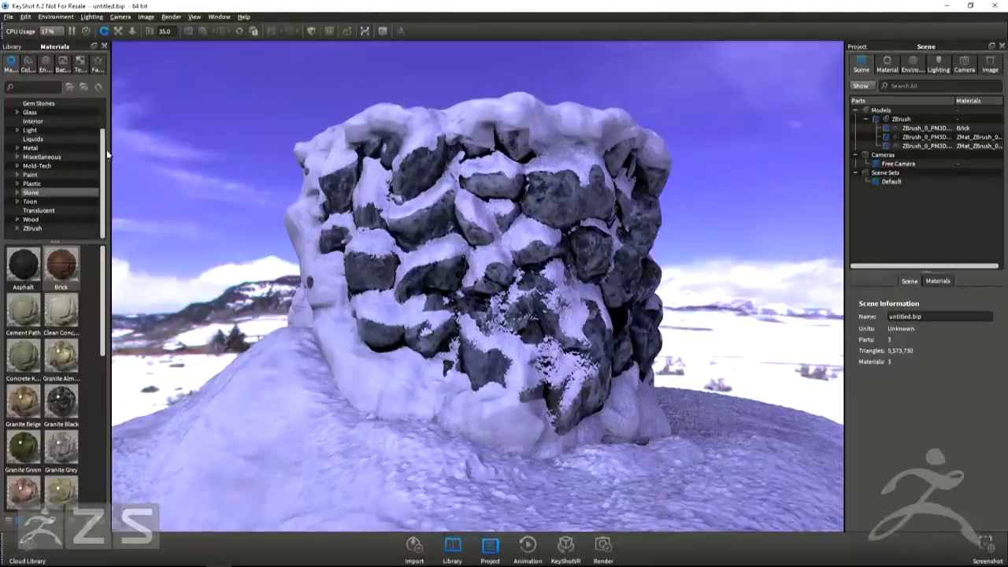
Apply the Snow material from the ZBrush category of the material library to the ground
left_click_drag(104, 154, 118, 98)
left_click(42, 102)
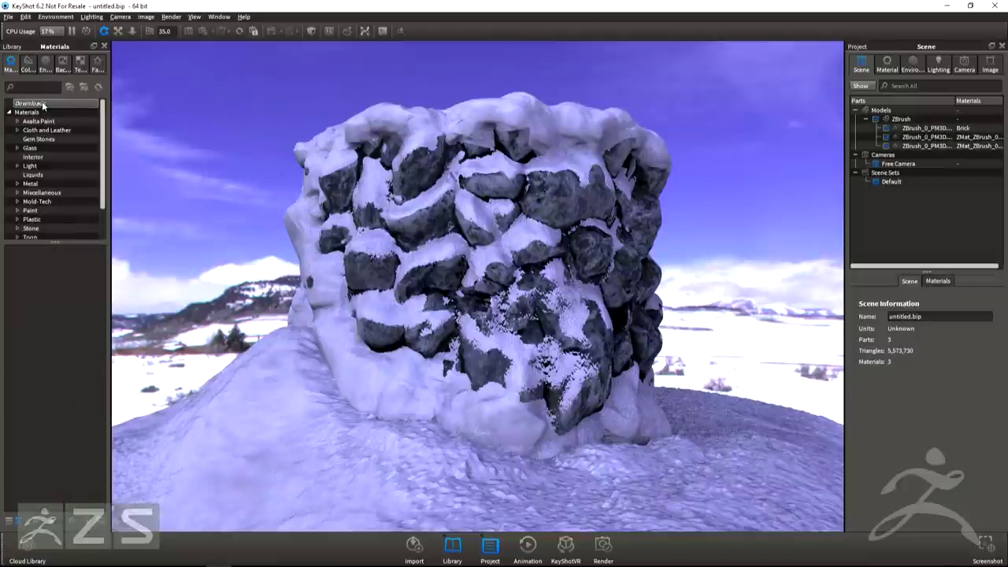
left_click_drag(103, 130, 101, 199)
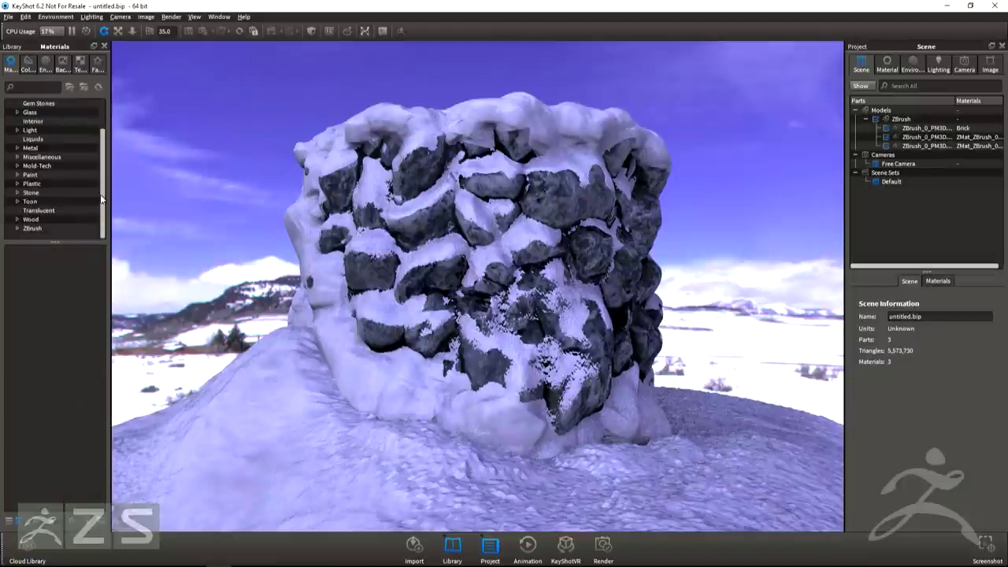
left_click(34, 228)
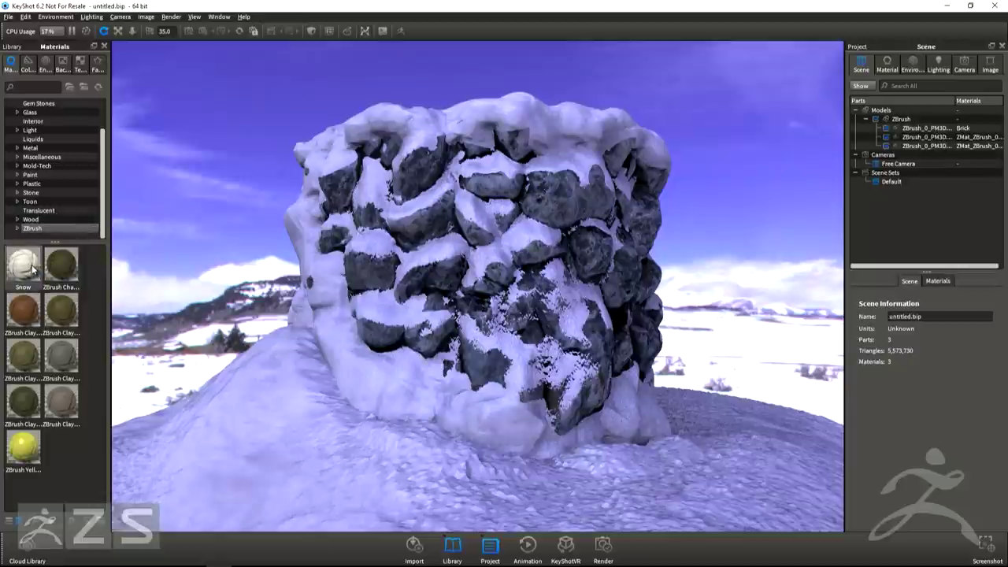
mouse_move(30, 272)
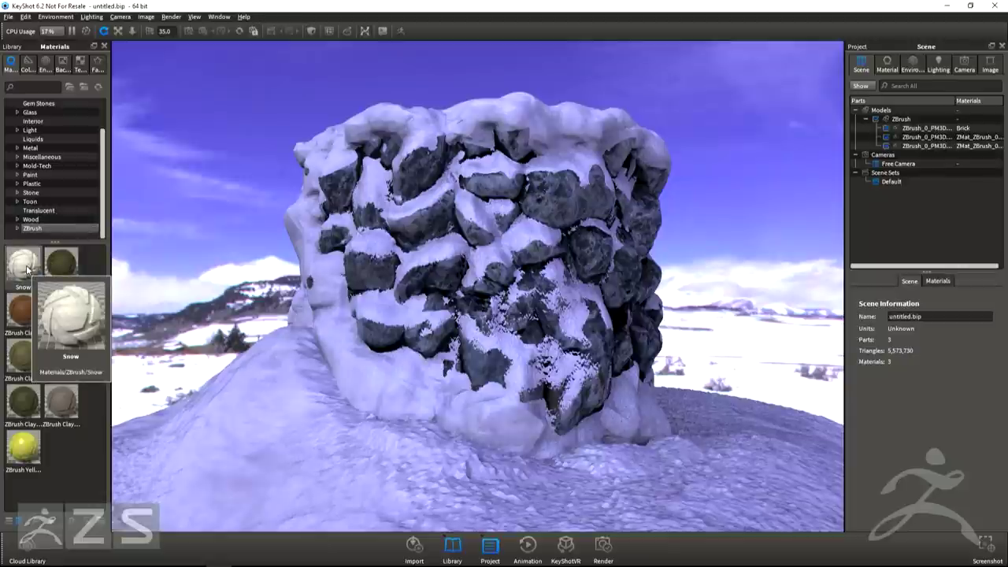
left_click_drag(27, 269, 298, 411)
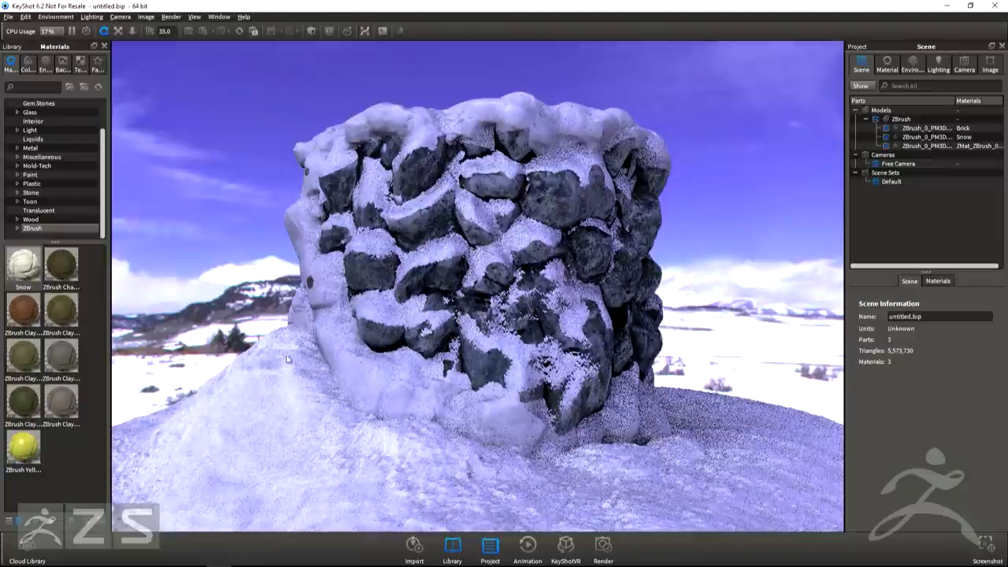
Apply the same Snow material to the snow layer covering the stone well
left_click_drag(23, 271, 315, 247)
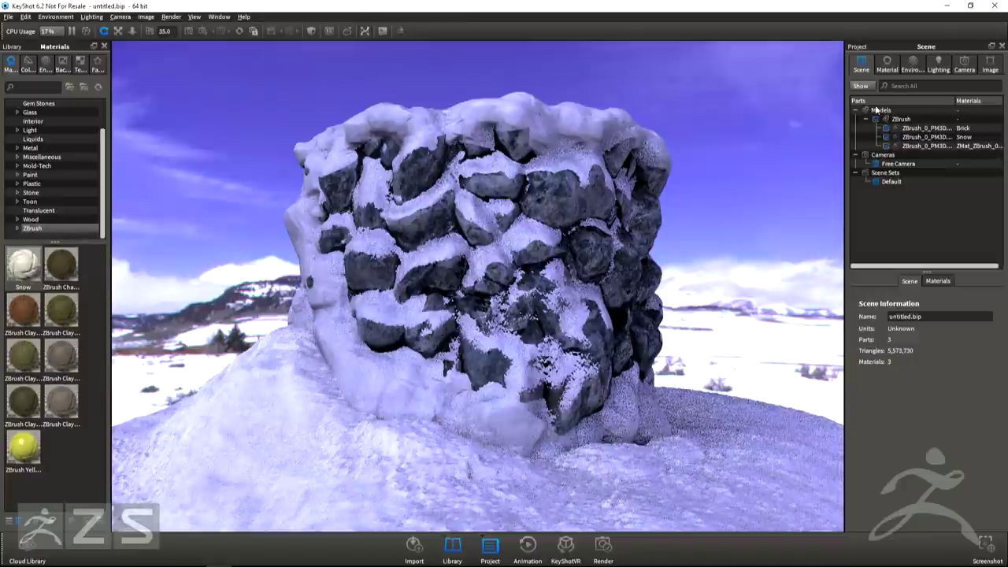
left_click(890, 65)
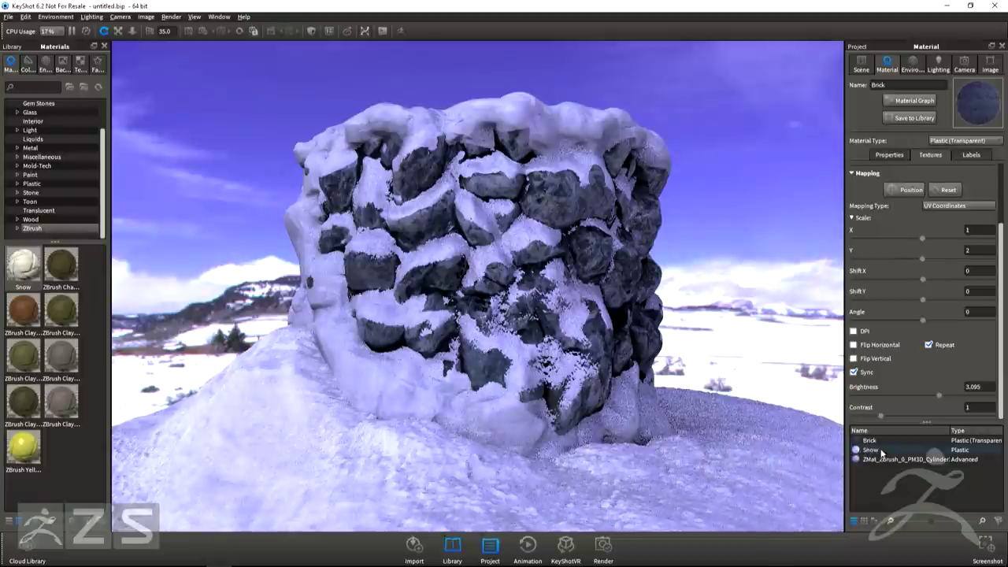
left_click_drag(857, 450, 620, 118)
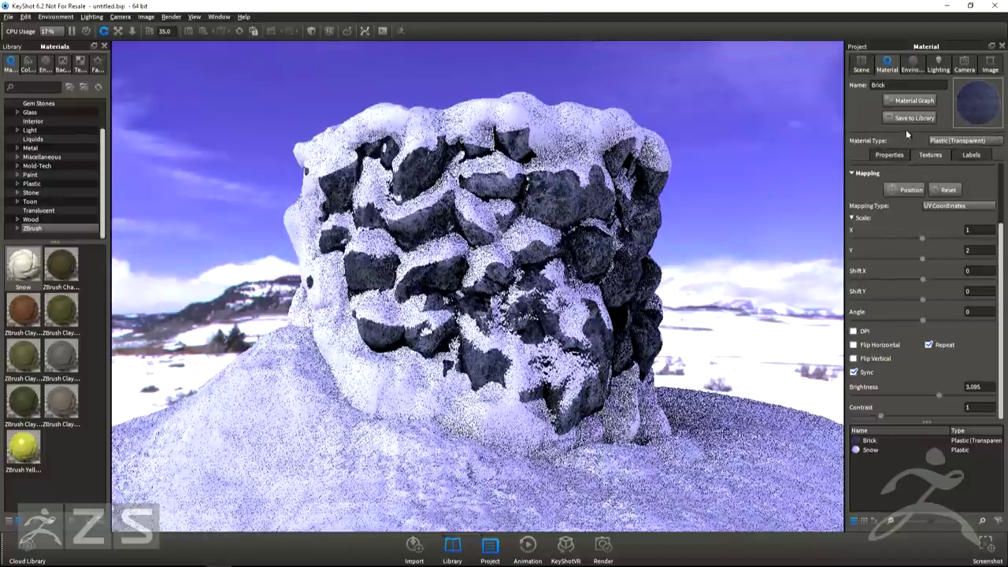
left_click(895, 158)
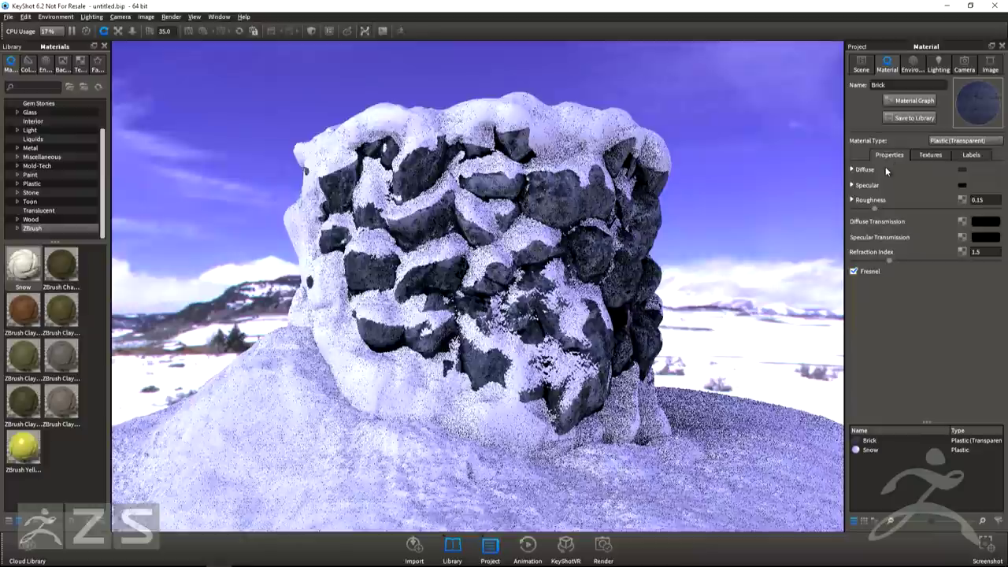
left_click(930, 157)
left_click(890, 155)
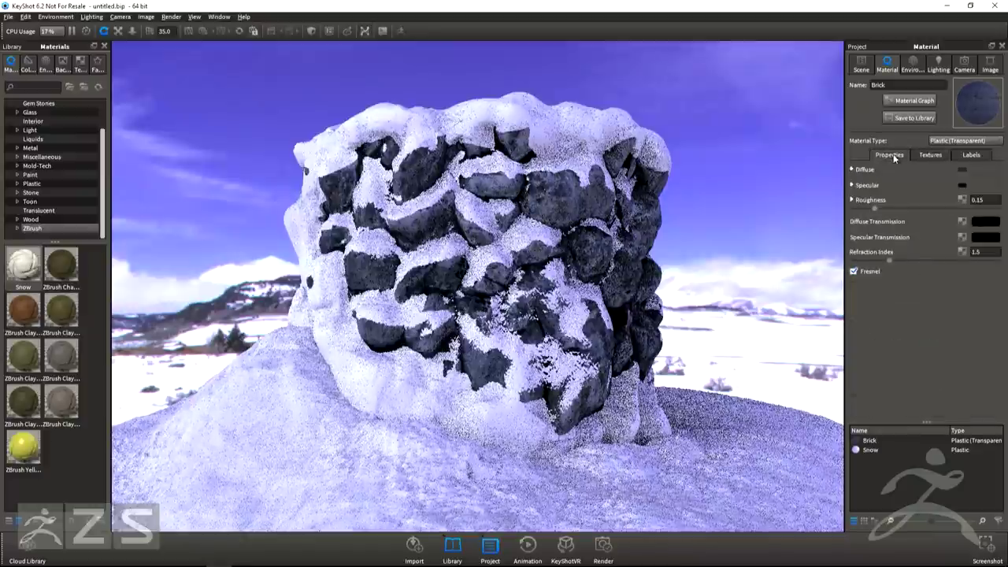
left_click(932, 155)
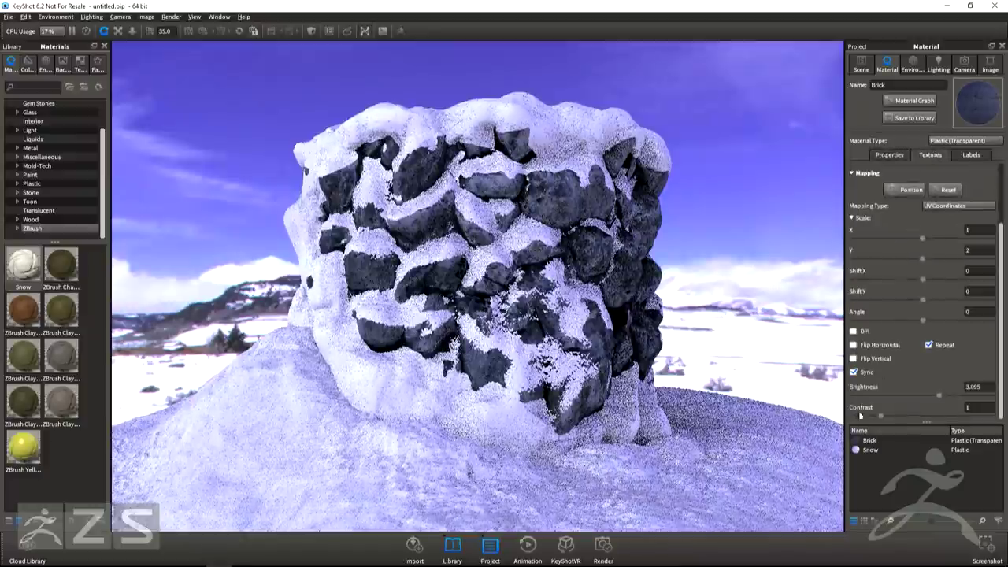
Load Moss_A_Tileable_Bump as the Snow material's bump texture
left_click(865, 450)
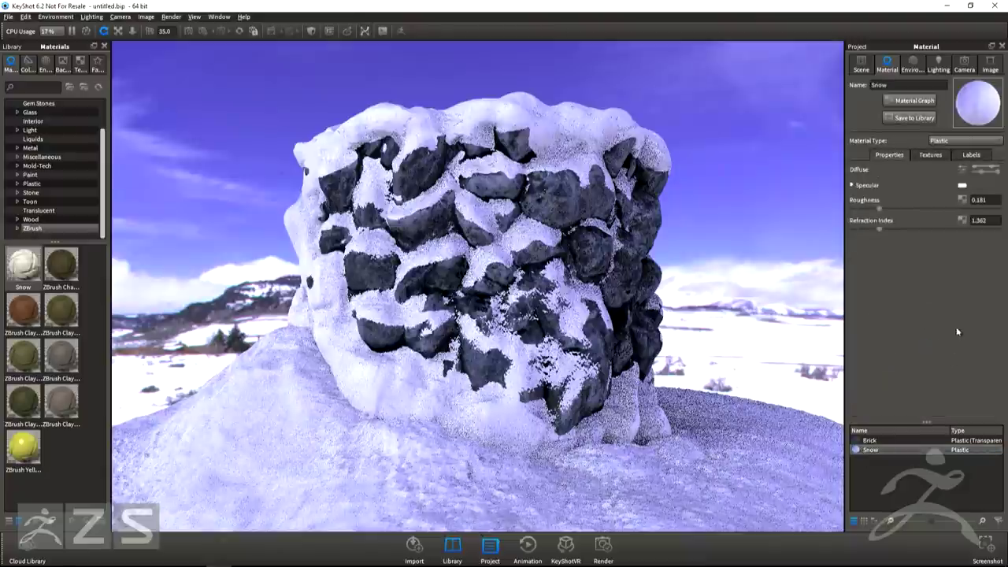
left_click(931, 155)
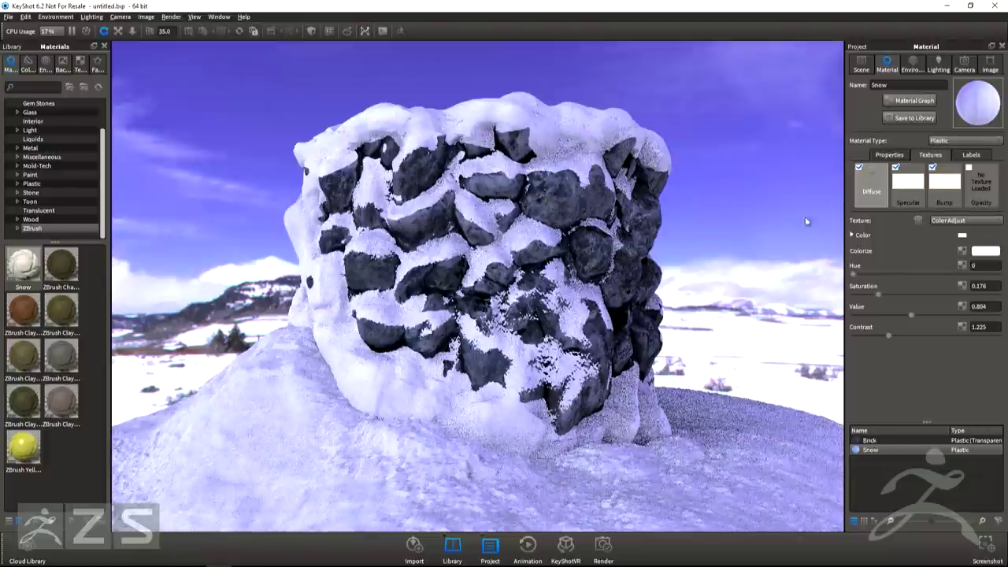
left_click(944, 187)
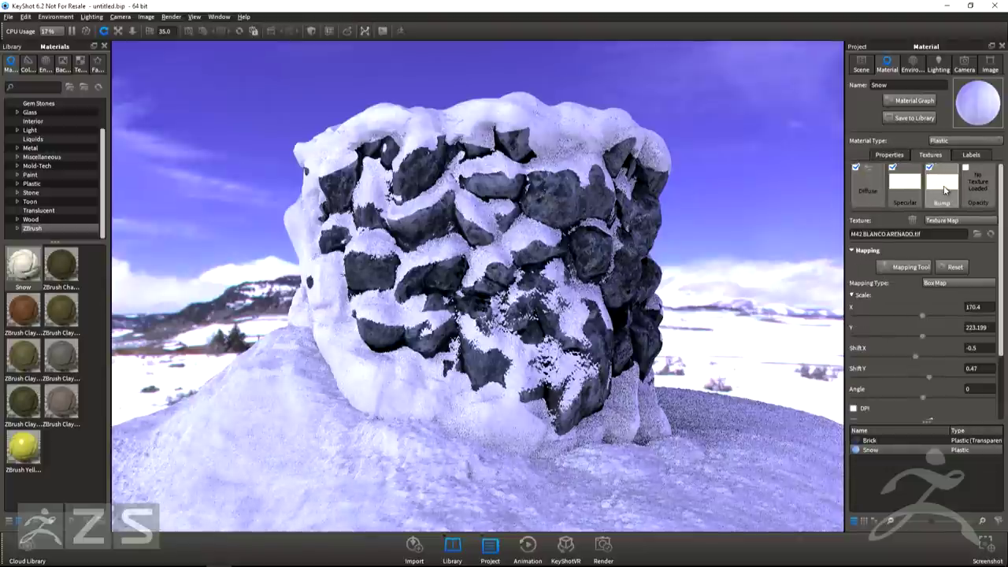
double_click(945, 187)
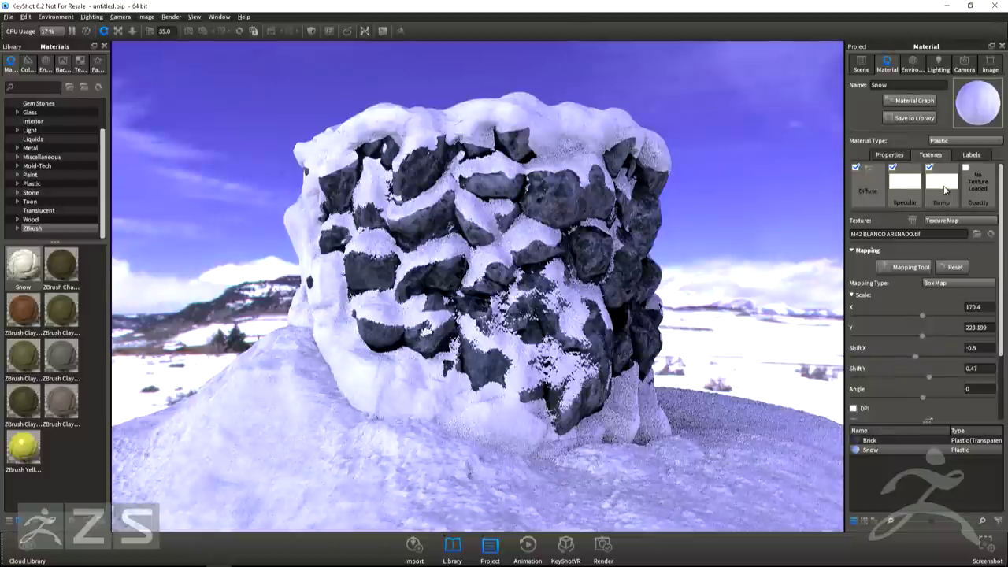
left_click(218, 96)
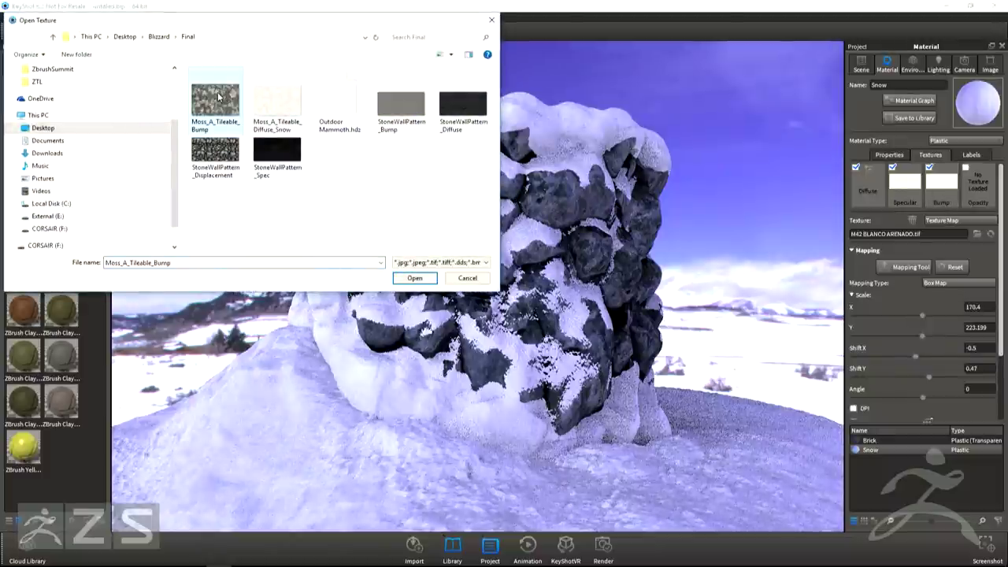
left_click(415, 277)
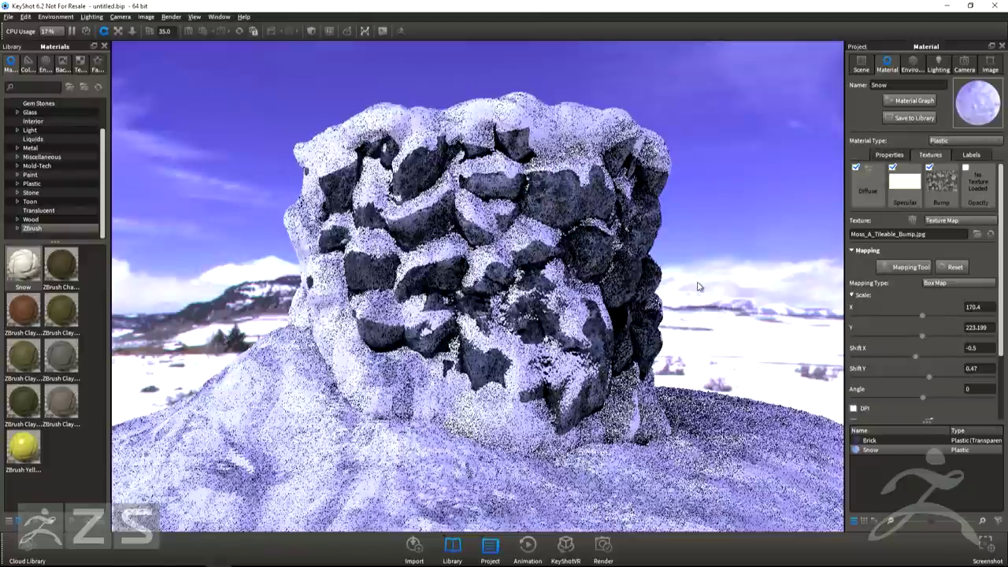
Set the Snow bump texture's X and Y scale to 1 and its mapping type to UV Coordinates
scroll(700, 208, "up", 3)
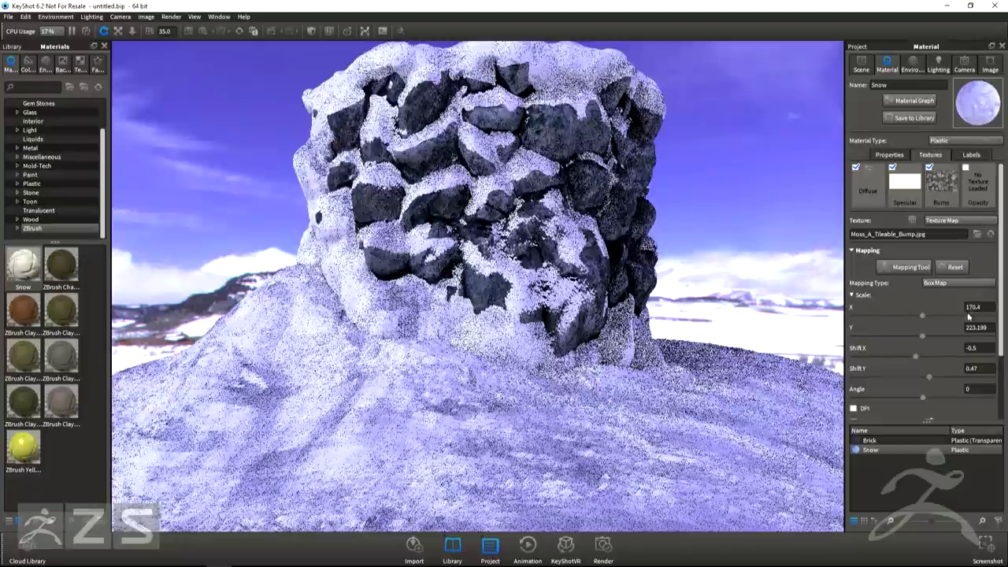
left_click(957, 308)
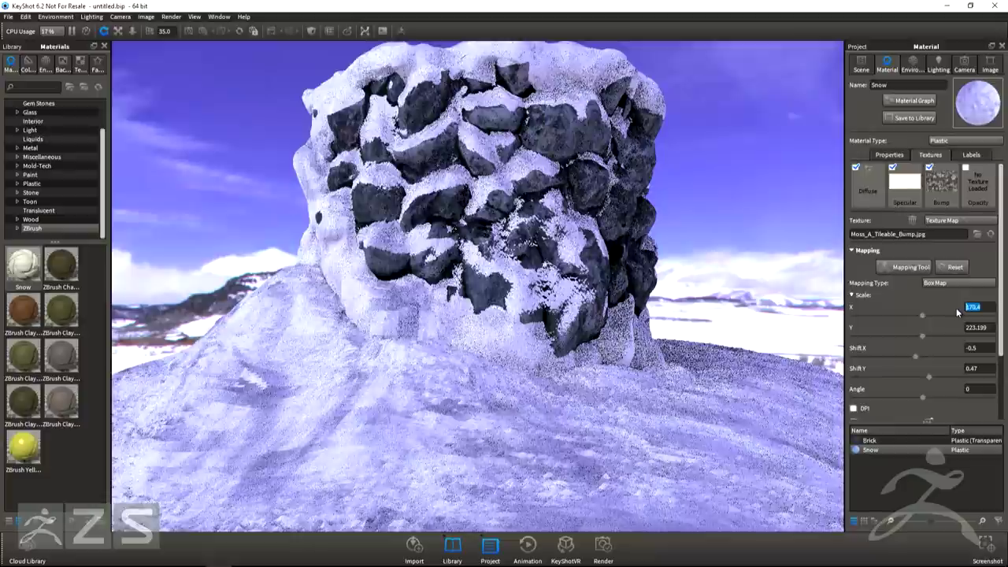
type("1")
key("Tab")
type("1")
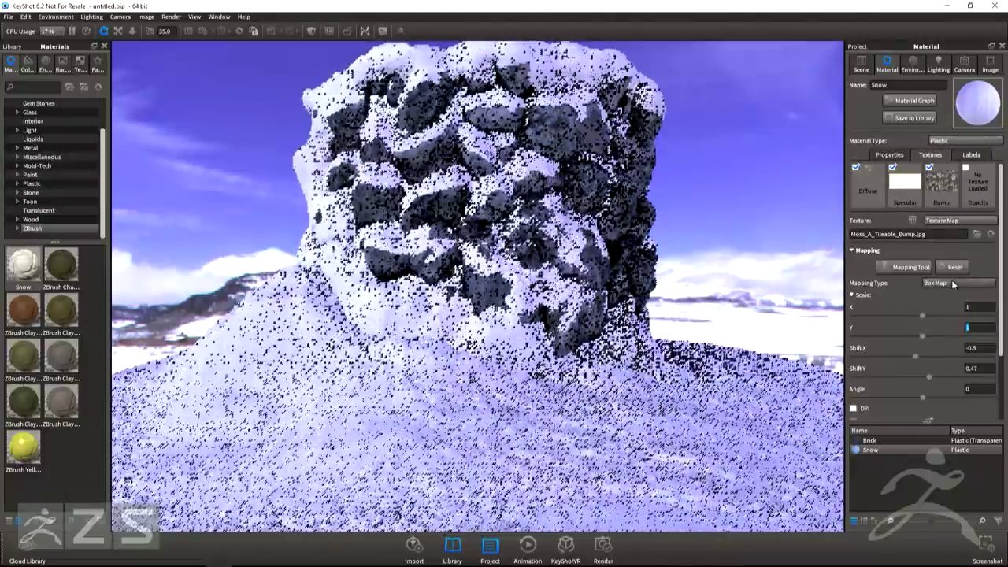
left_click(953, 281)
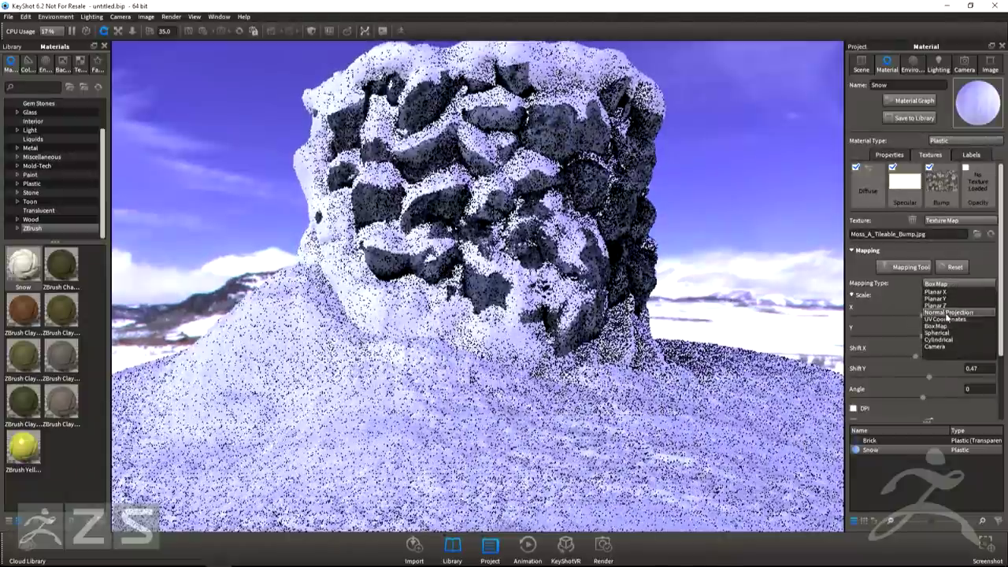
left_click(946, 318)
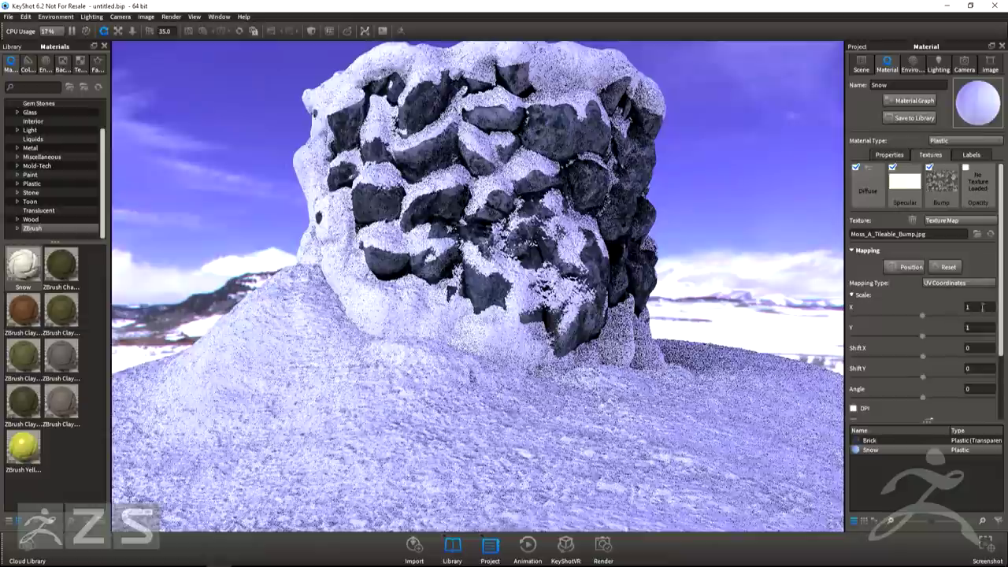
Set the Snow bump texture's X and Y scale to 0.5
left_click_drag(987, 307, 961, 309)
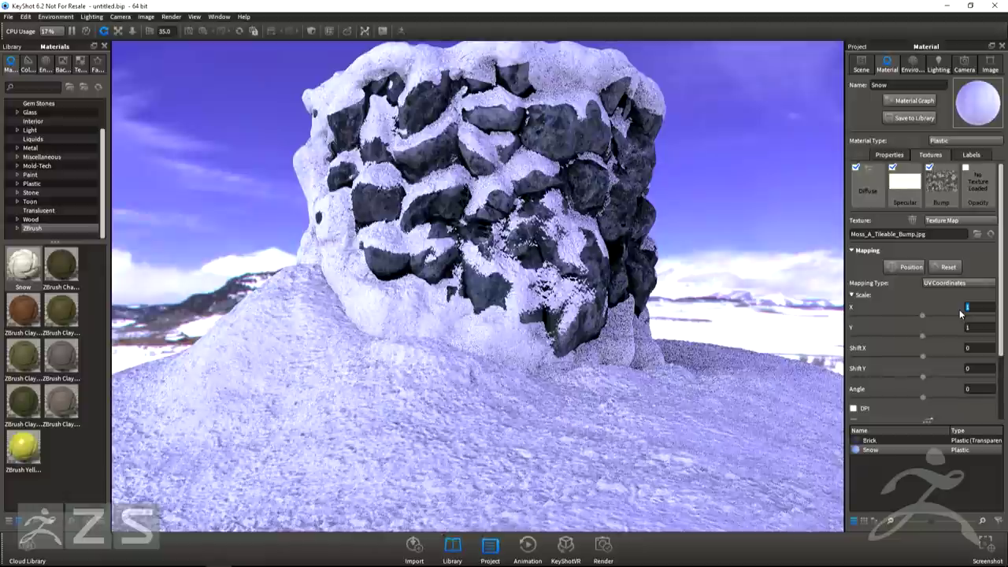
key("Return")
left_click(976, 326)
key("BackSpace")
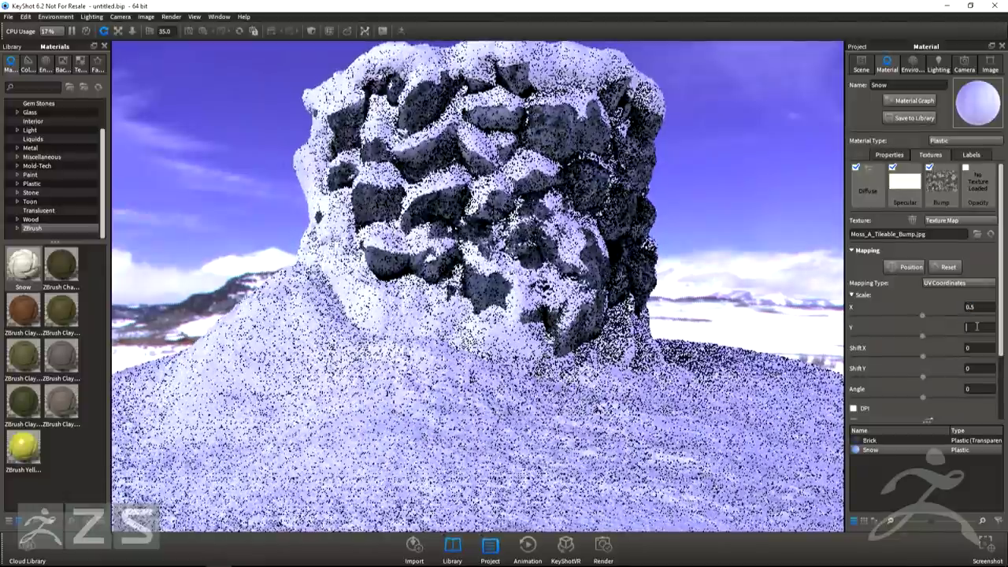
type("0.5")
key("Return")
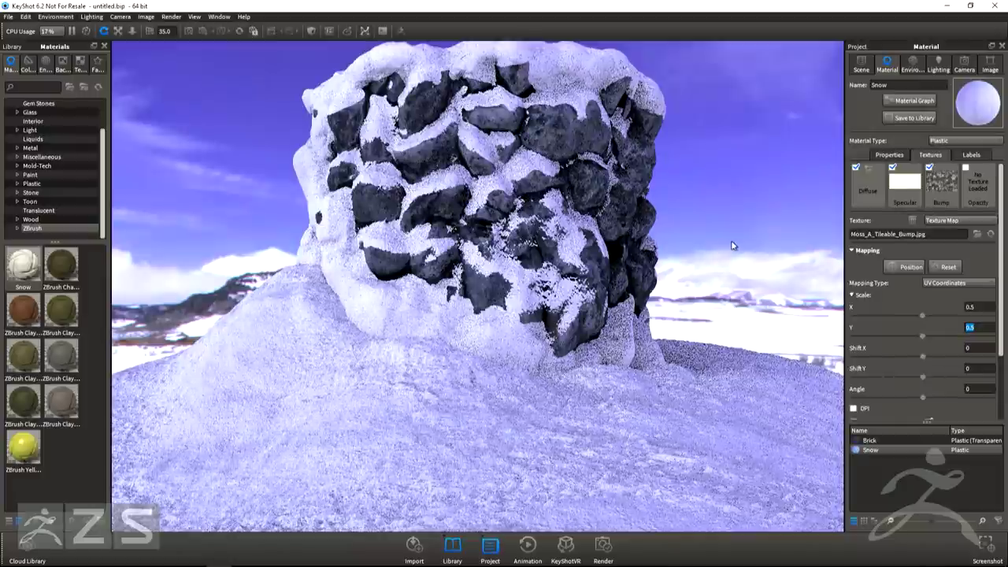
key("Return")
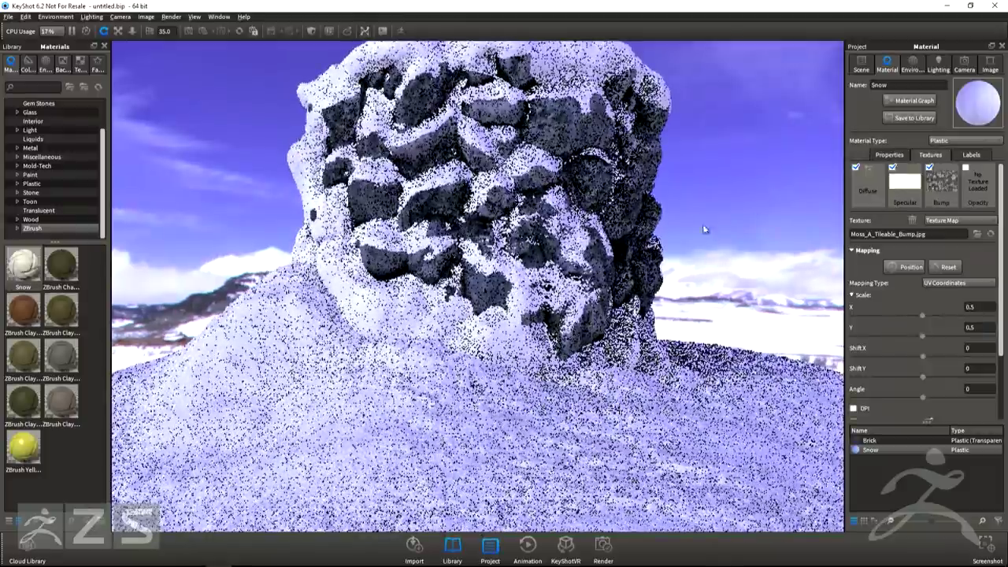
scroll(687, 214, "down", 1)
scroll(685, 210, "down", 1)
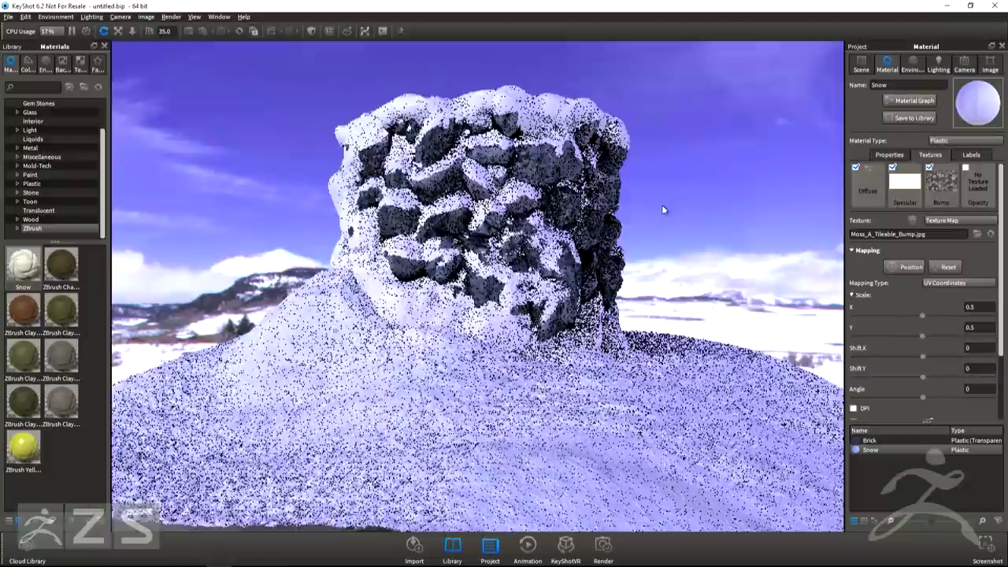
middle_click_drag(640, 222, 625, 228)
left_click_drag(626, 232, 600, 244)
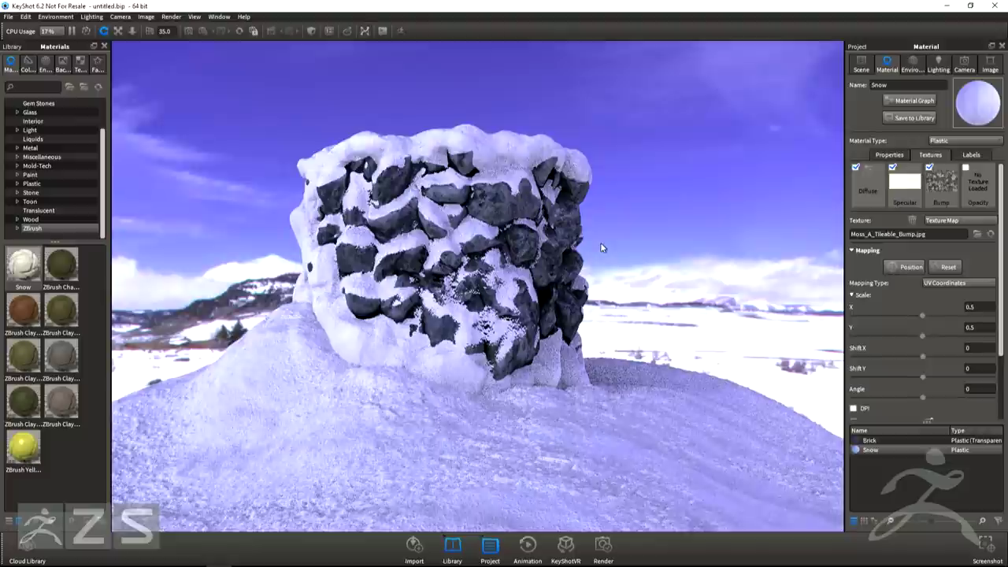
Minimize KeyShot and ZBrush and switch to the artist's Facebook page in Chrome
left_click(947, 6)
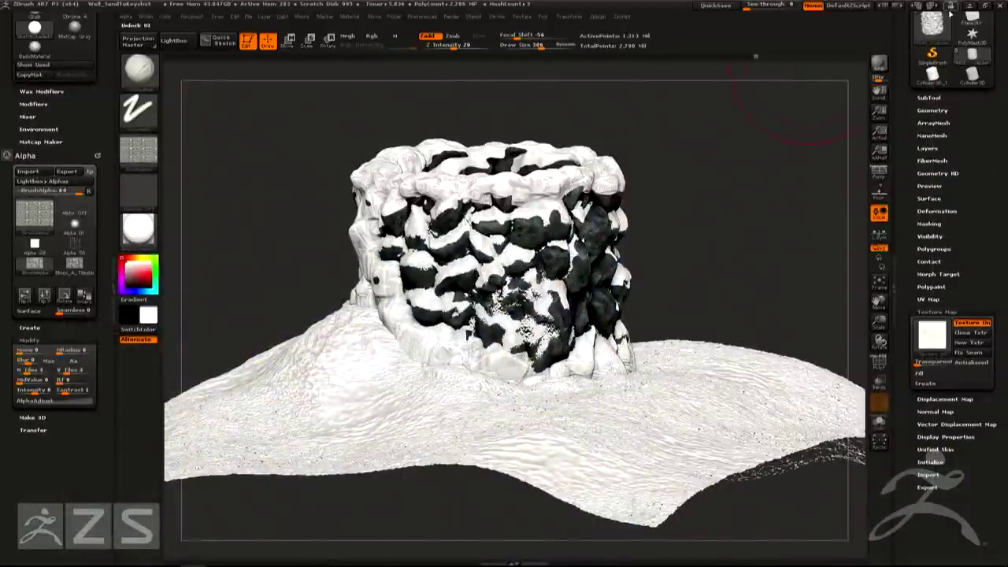
left_click(968, 5)
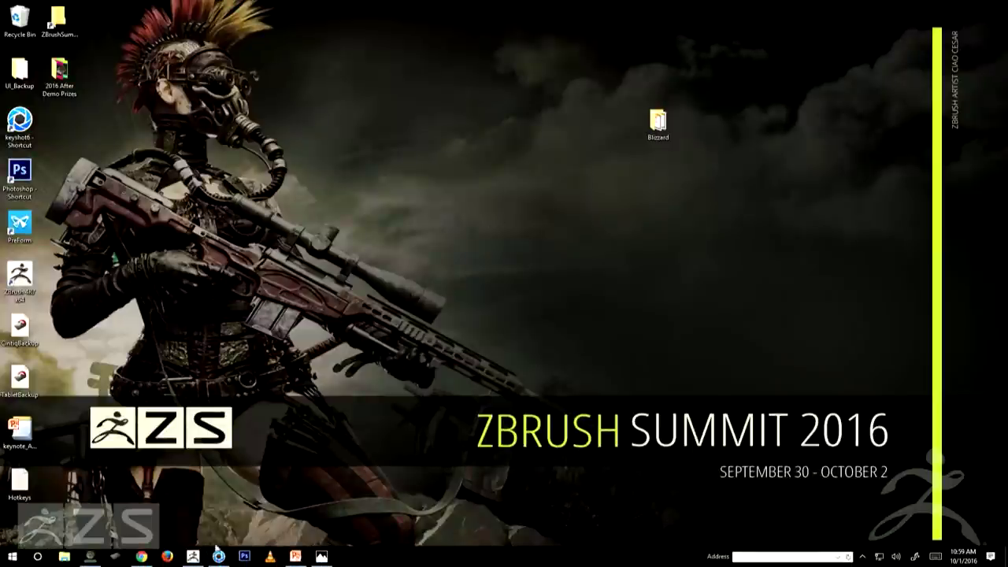
left_click(141, 556)
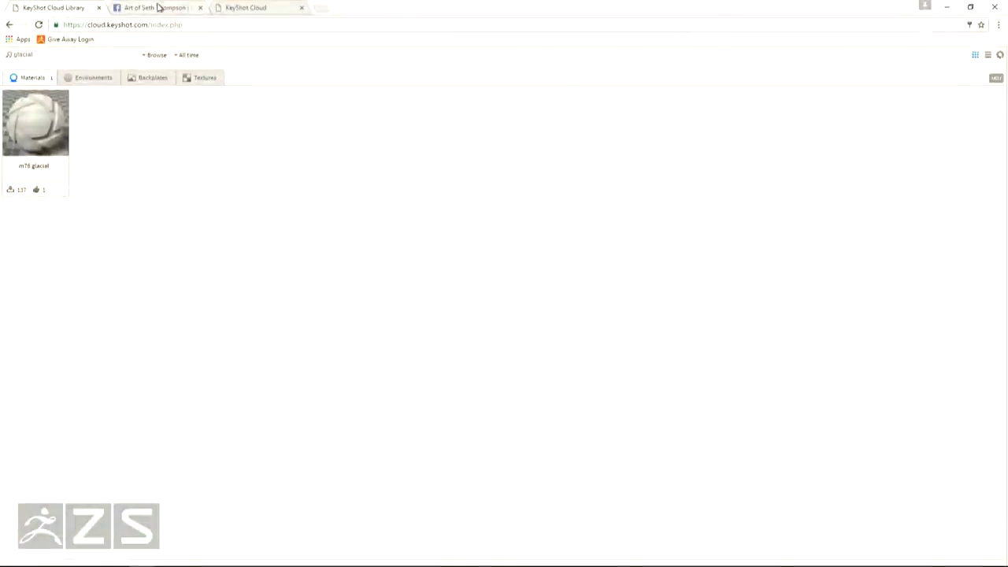
left_click(153, 7)
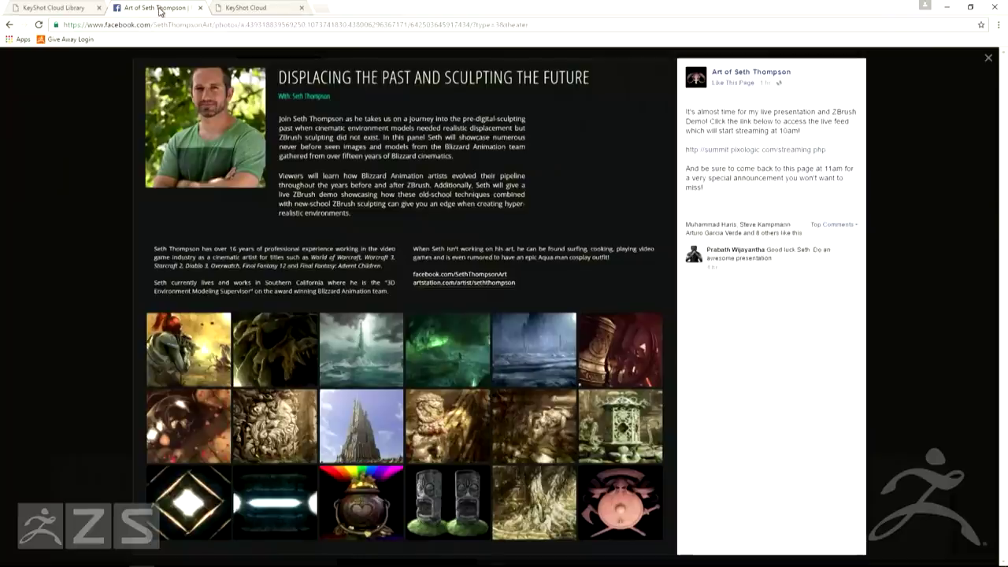
Close the enlarged presentation photo and reload the artist's Facebook page
left_click(989, 56)
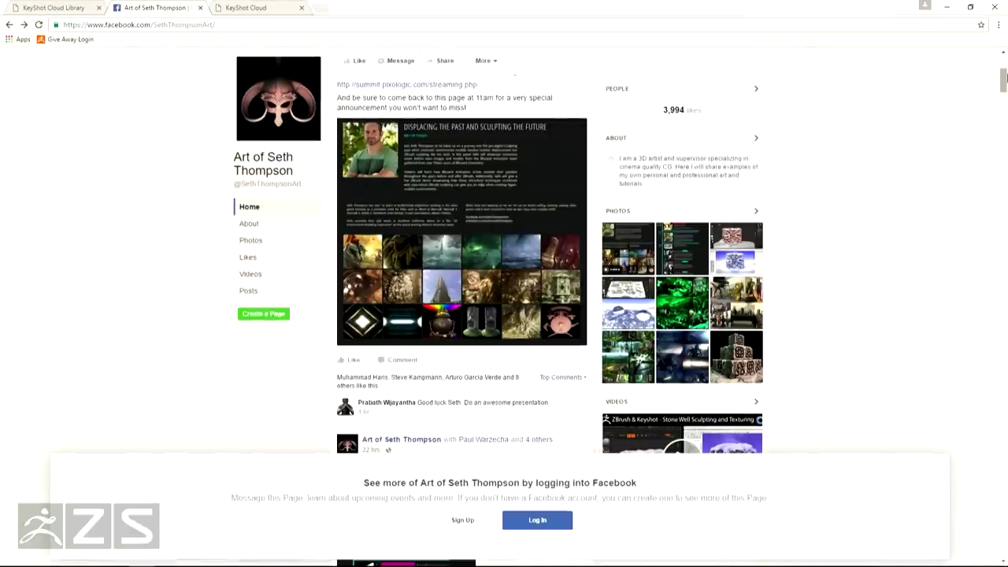
scroll(1004, 78, "up", 3)
right_click(192, 149)
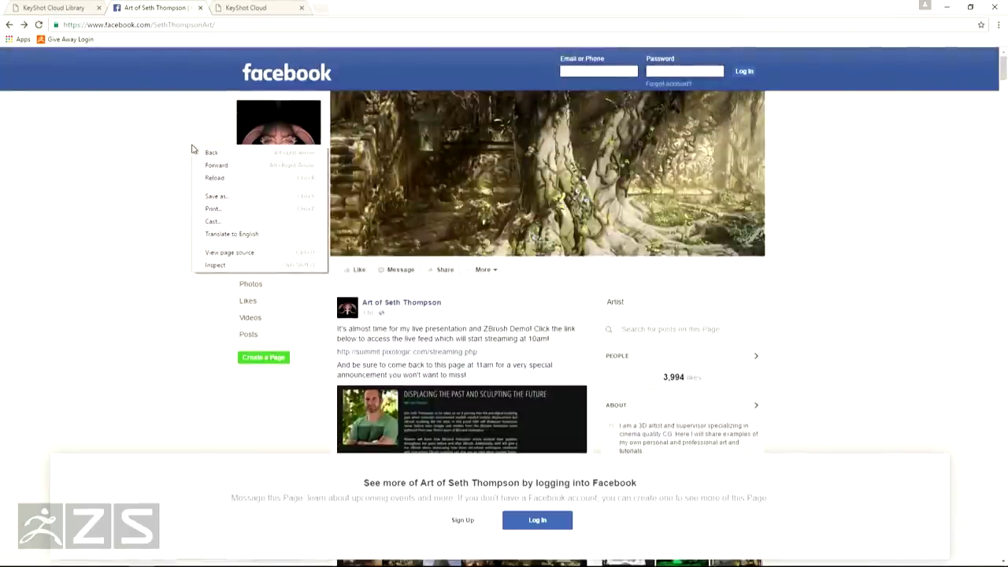
left_click(218, 178)
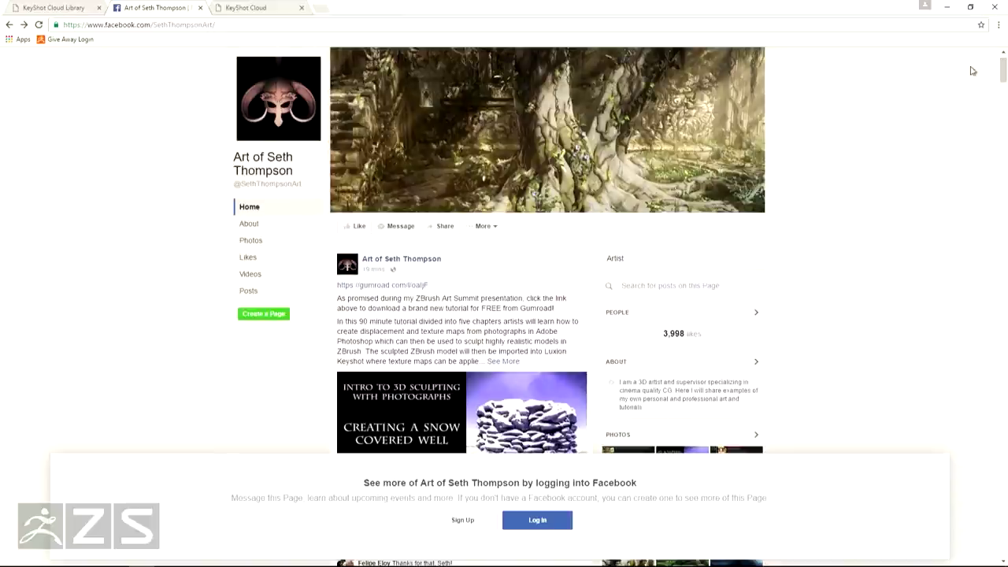
Open the Gumroad link in the newest post and read through the "Creating a Snow Covered Well" tutorial description
left_click_drag(1003, 76, 1004, 88)
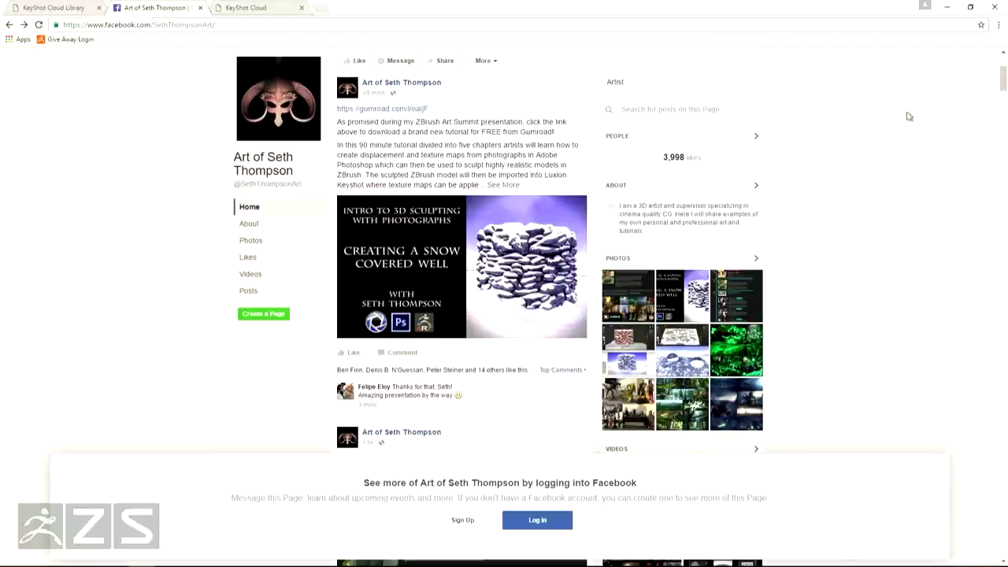
left_click(420, 109)
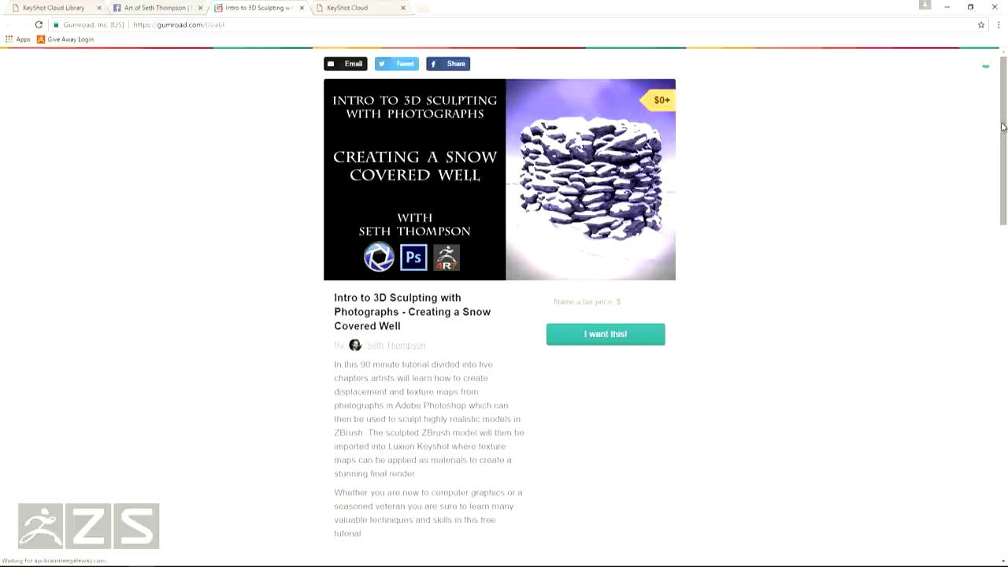
left_click_drag(1002, 136, 1005, 162)
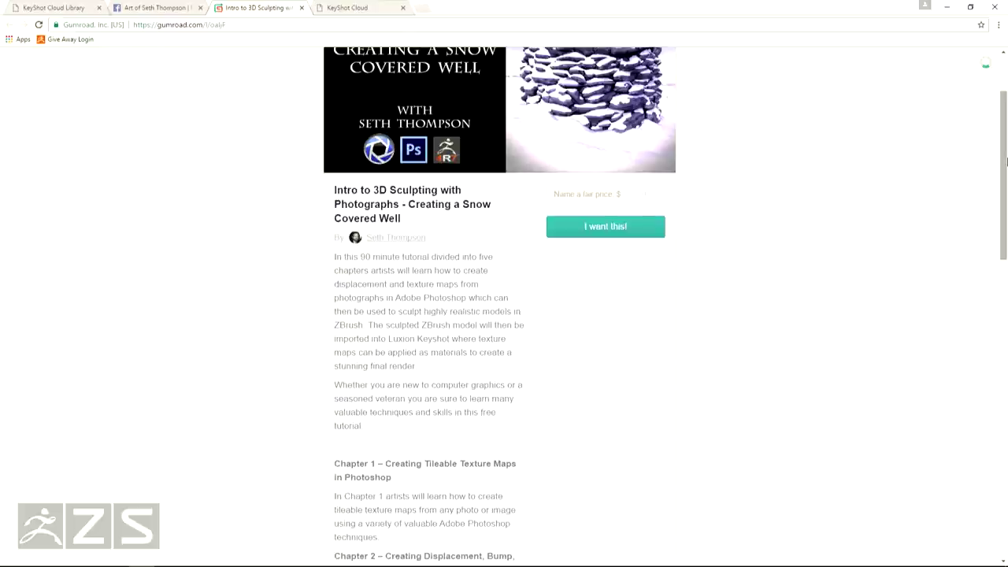
left_click_drag(1005, 163, 998, 117)
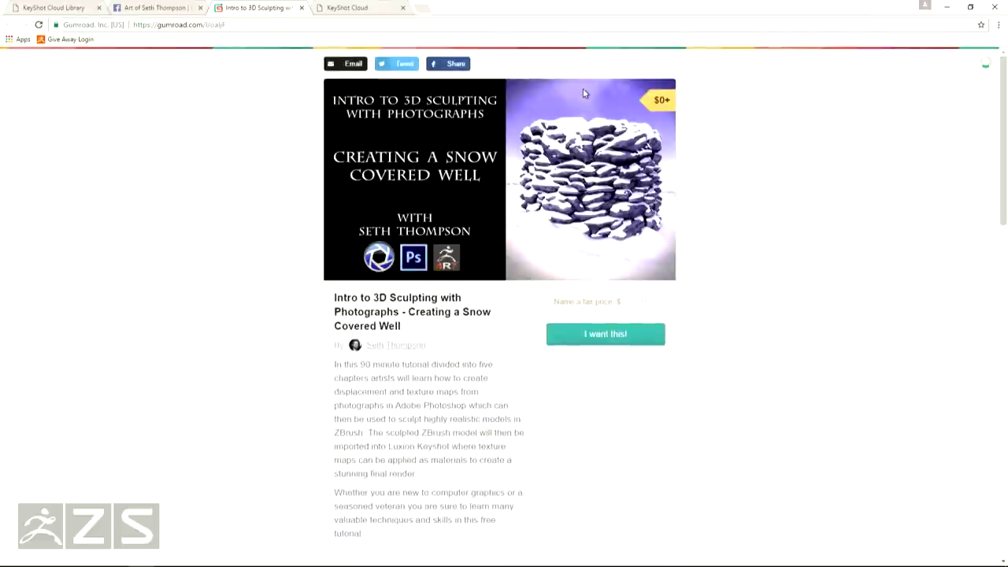